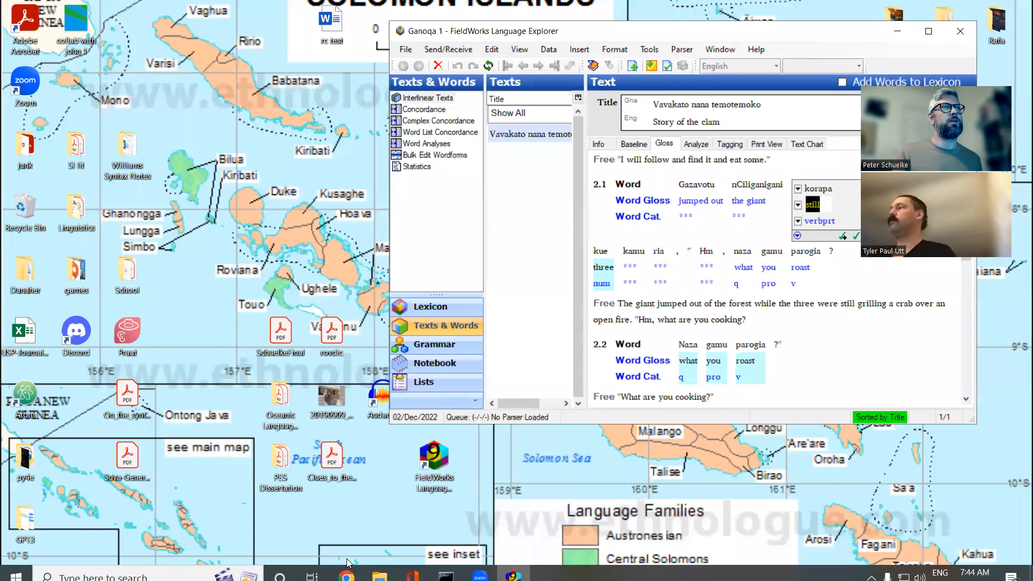
- Enlarge the FieldWorks window, move it aside, and bring up the Chrome window at reduced size so both are visible
{"action": "left_click_drag", "start_coordinate": [389, 424], "coordinate": [309, 515]}
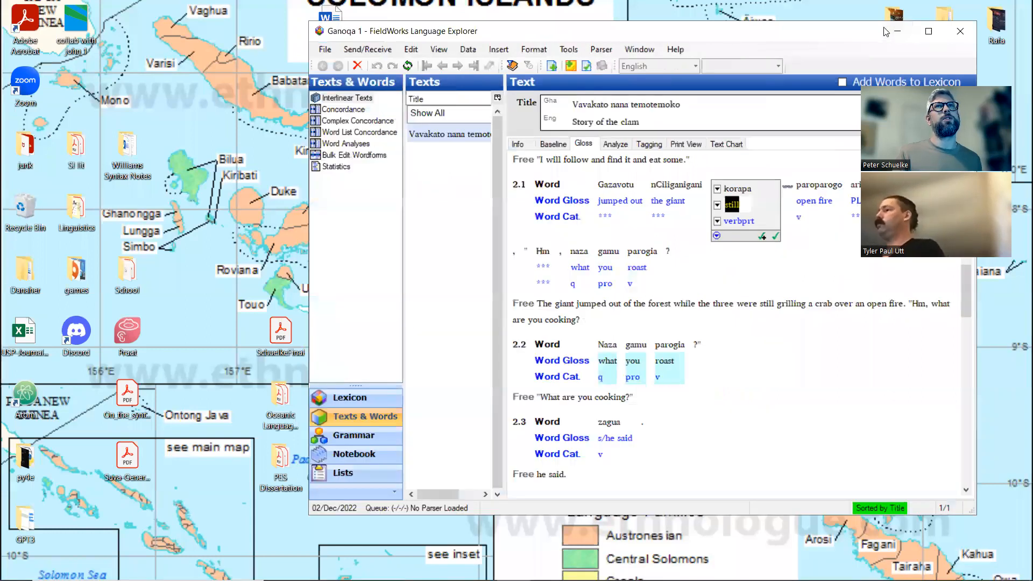
{"action": "left_click_drag", "start_coordinate": [596, 31], "coordinate": [300, 42]}
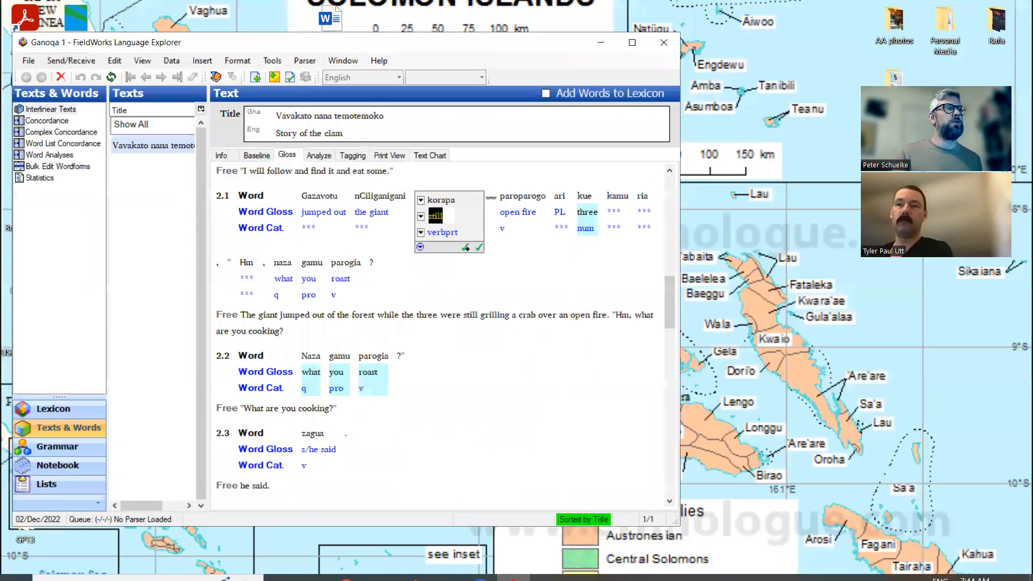
{"action": "left_click", "coordinate": [347, 565]}
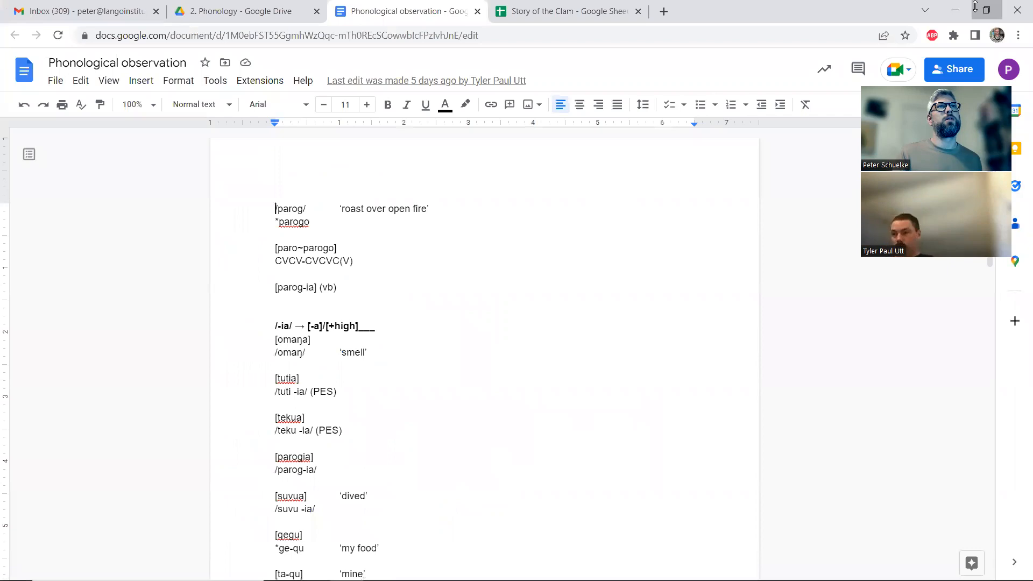
{"action": "left_click", "coordinate": [985, 7]}
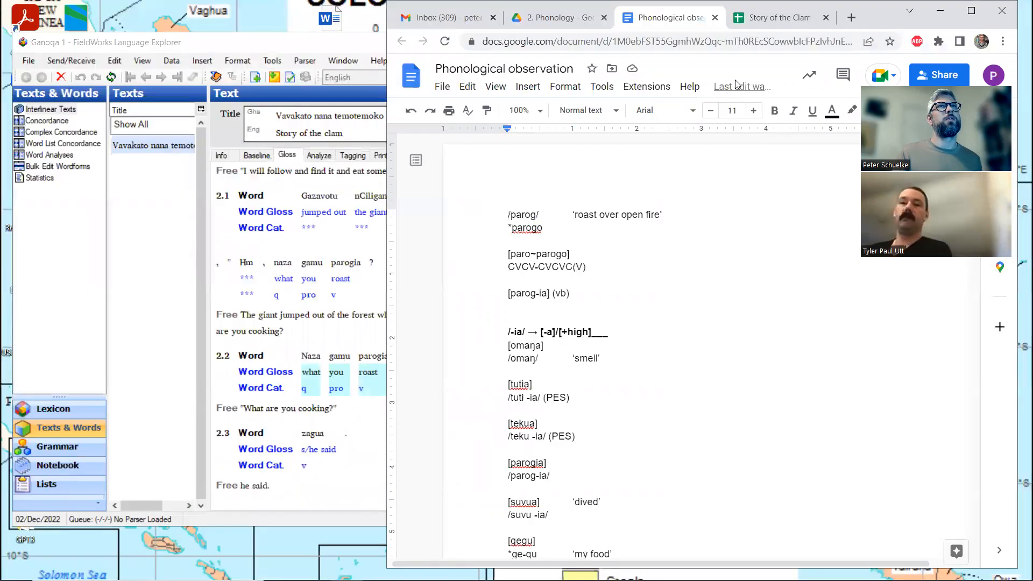
- Show the Baseline of the interlinear text and compare it with the Story of the Clam spreadsheet in Chrome, down to paragraph 4
{"action": "key", "text": "ctrl+Tab"}
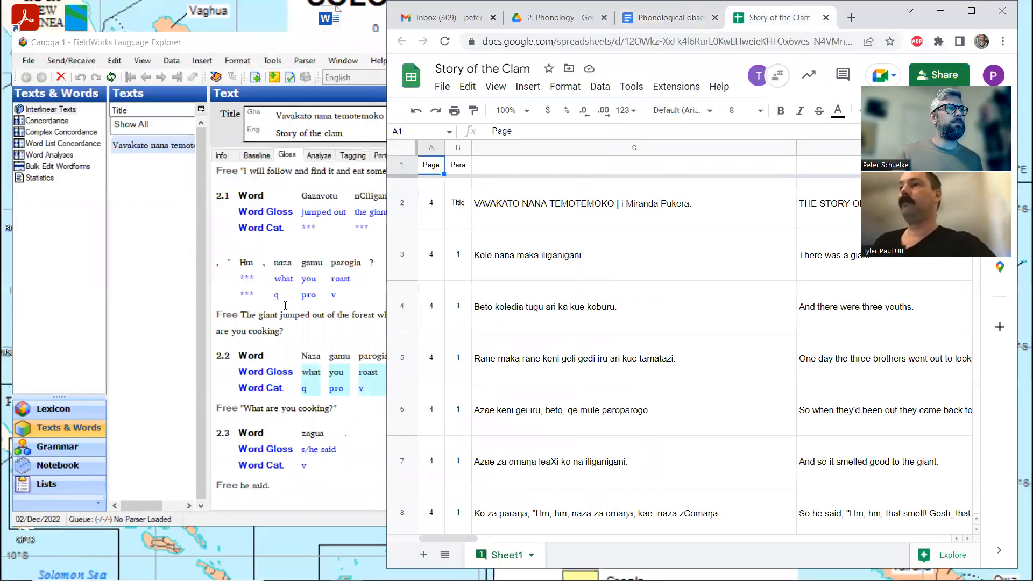
{"action": "left_click", "coordinate": [285, 305]}
{"action": "left_click", "coordinate": [256, 155]}
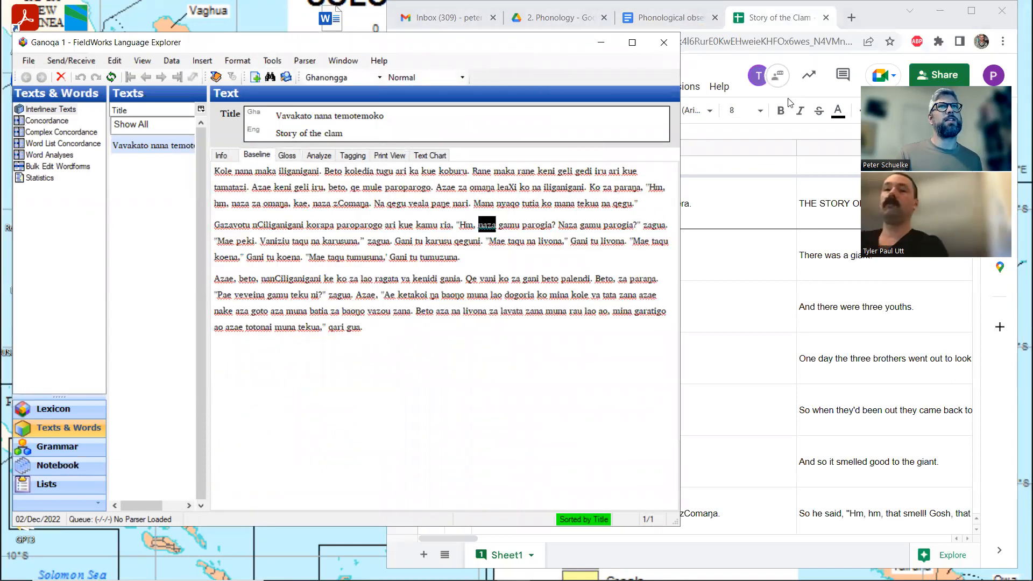
{"action": "key", "text": "alt+Tab"}
{"action": "scroll", "coordinate": [753, 304], "scroll_direction": "down", "scroll_amount": 6}
{"action": "scroll", "coordinate": [753, 303], "scroll_direction": "down", "scroll_amount": 8}
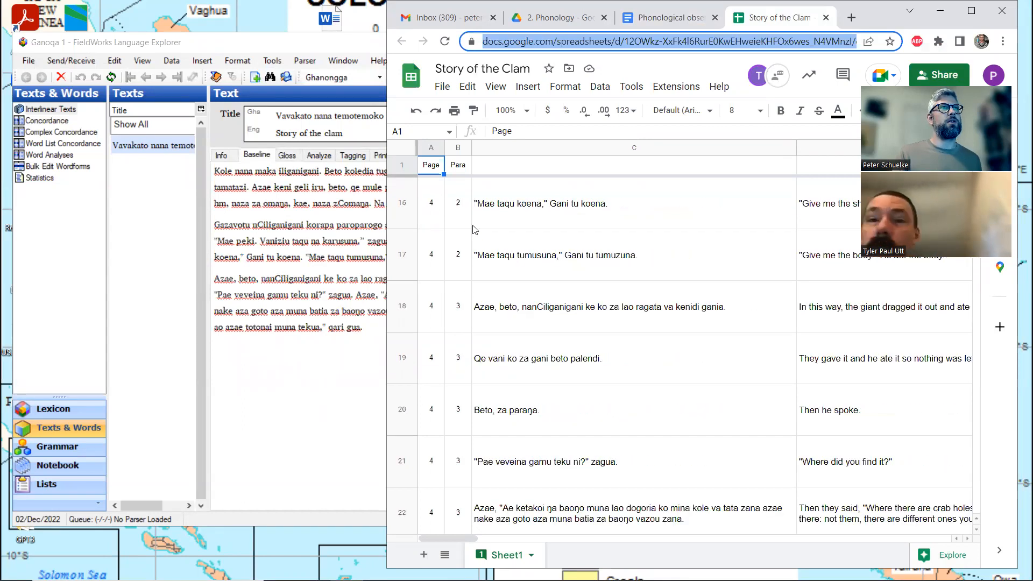
{"action": "scroll", "coordinate": [462, 301], "scroll_direction": "down", "scroll_amount": 5}
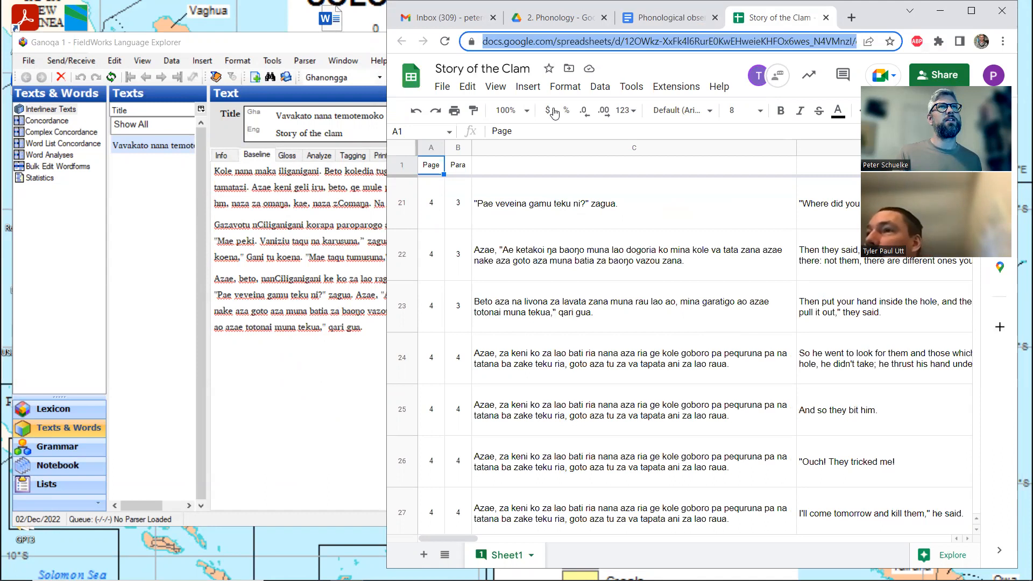
- Open the Ganoqa 1 document from the Ganoqa folder in Google Drive
{"action": "left_click", "coordinate": [556, 18]}
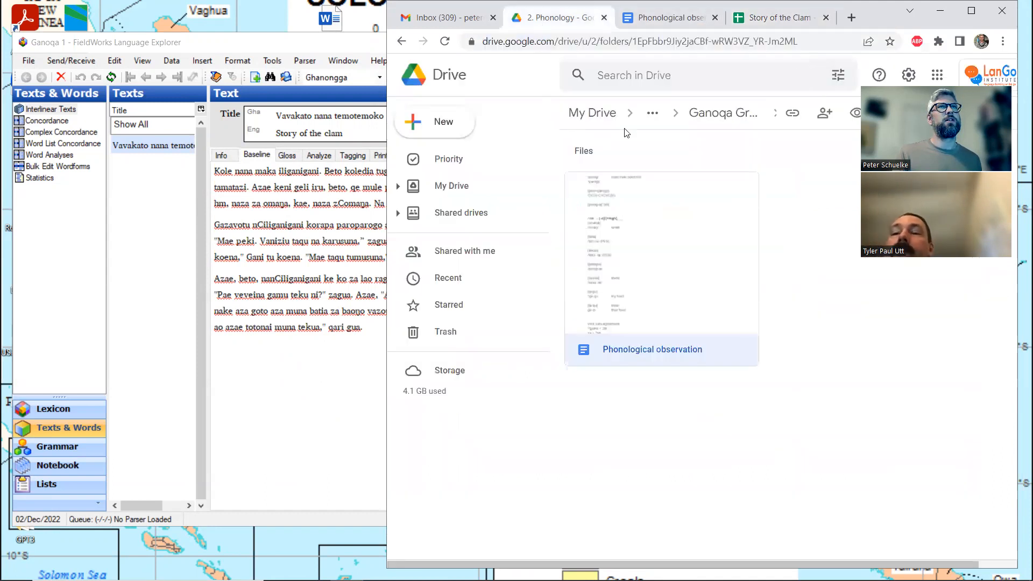
{"action": "left_click", "coordinate": [701, 113]}
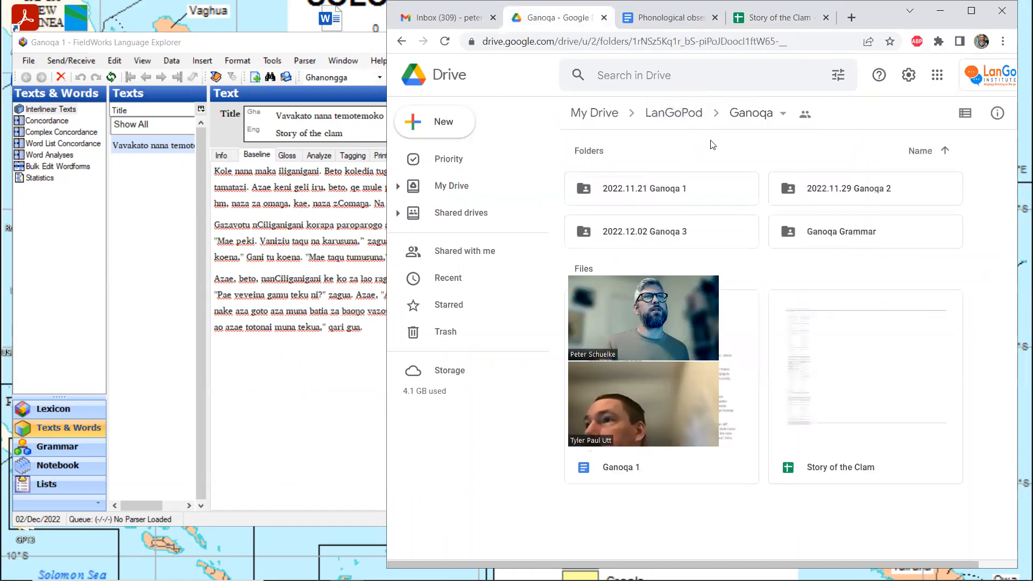
{"action": "double_click", "coordinate": [682, 376]}
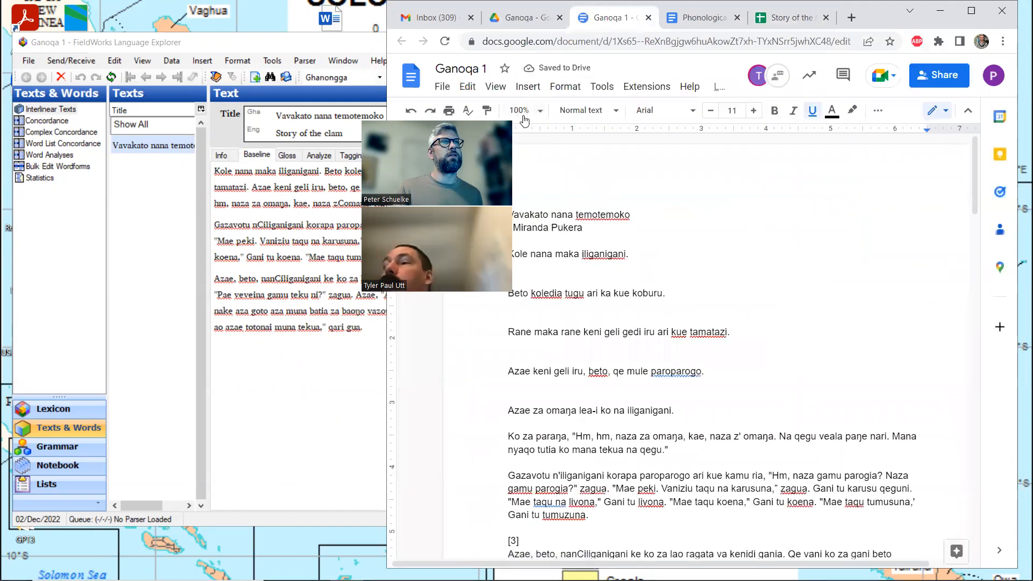
- Copy the vernacular paragraph of section [4] in the Ganoqa 1 document, starting "Azae, za keni ko za lao bati"
{"action": "scroll", "coordinate": [515, 221], "scroll_direction": "down", "scroll_amount": 8}
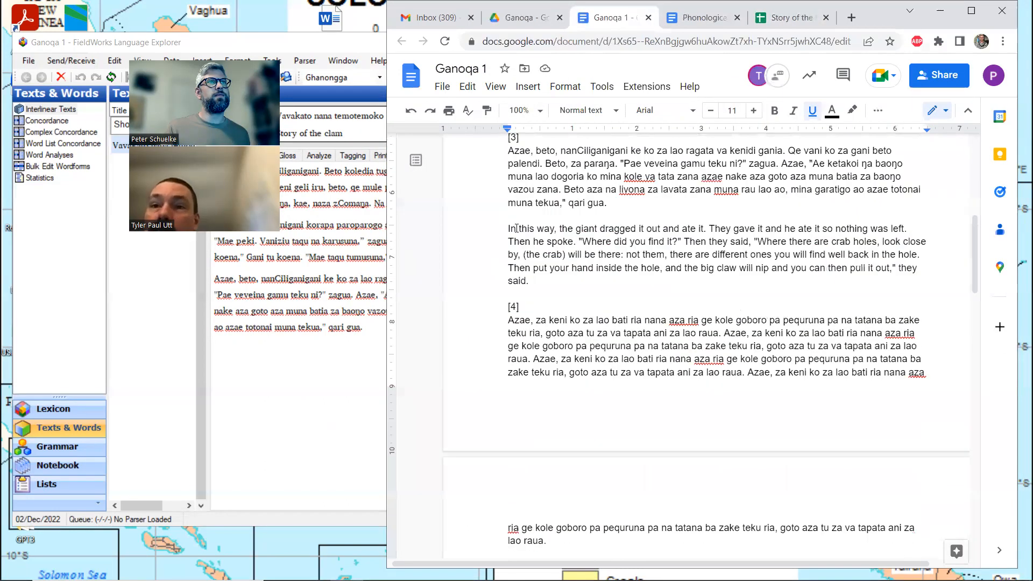
{"action": "scroll", "coordinate": [536, 243], "scroll_direction": "up", "scroll_amount": 2}
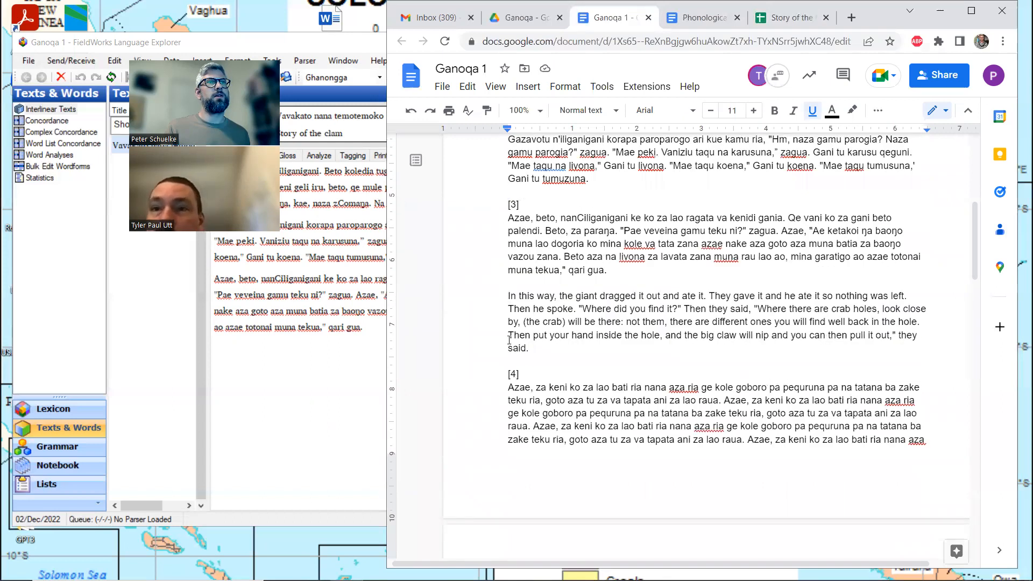
{"action": "scroll", "coordinate": [510, 340], "scroll_direction": "down", "scroll_amount": 4}
{"action": "left_click_drag", "start_coordinate": [506, 186], "coordinate": [607, 409]}
{"action": "key", "text": "ctrl+c"}
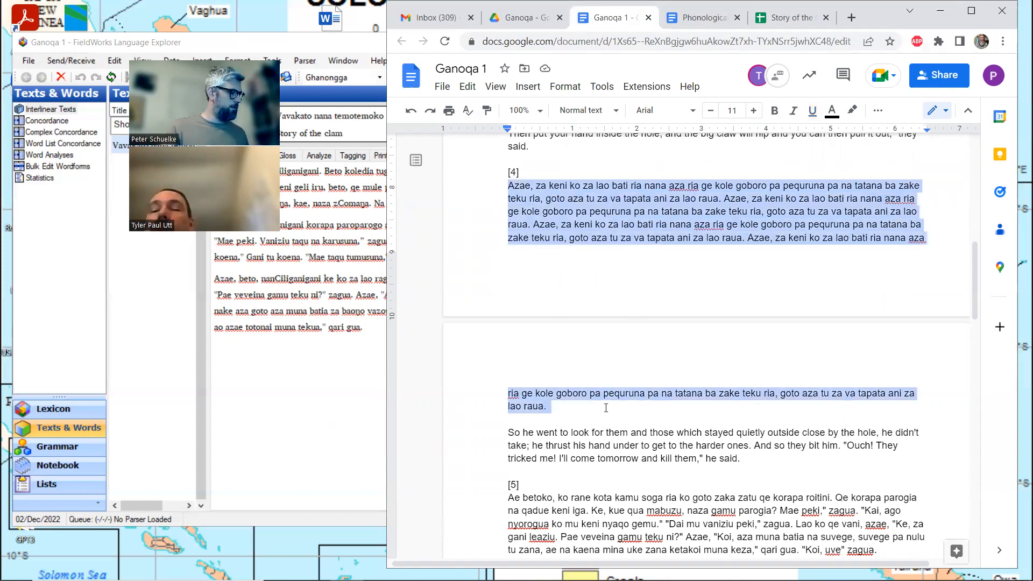
- Paste the copied section [4] paragraph as a new paragraph at the end of the baseline text in FieldWorks
{"action": "left_click", "coordinate": [335, 355]}
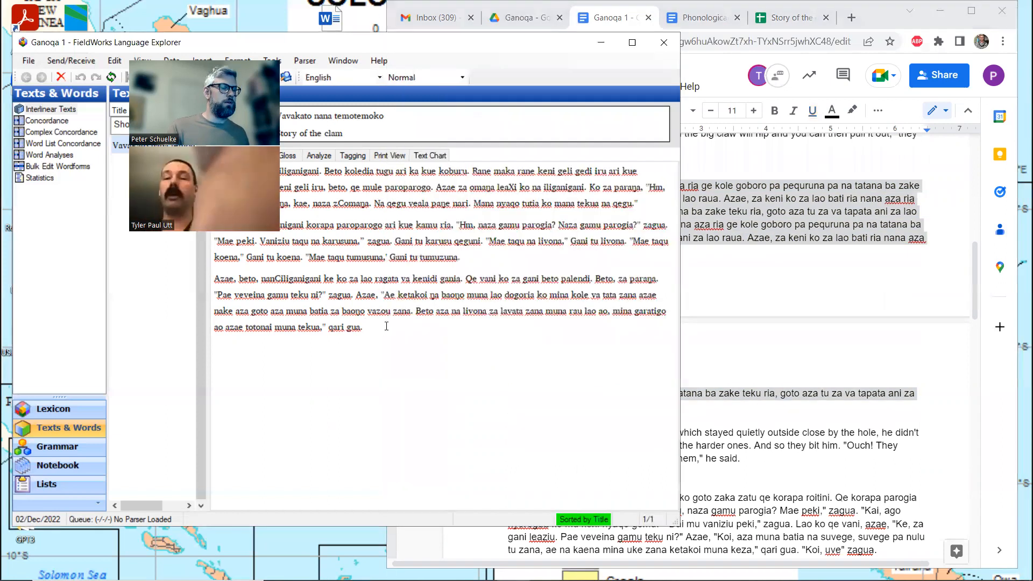
{"action": "key", "text": "Return"}
{"action": "key", "text": "ctrl+v"}
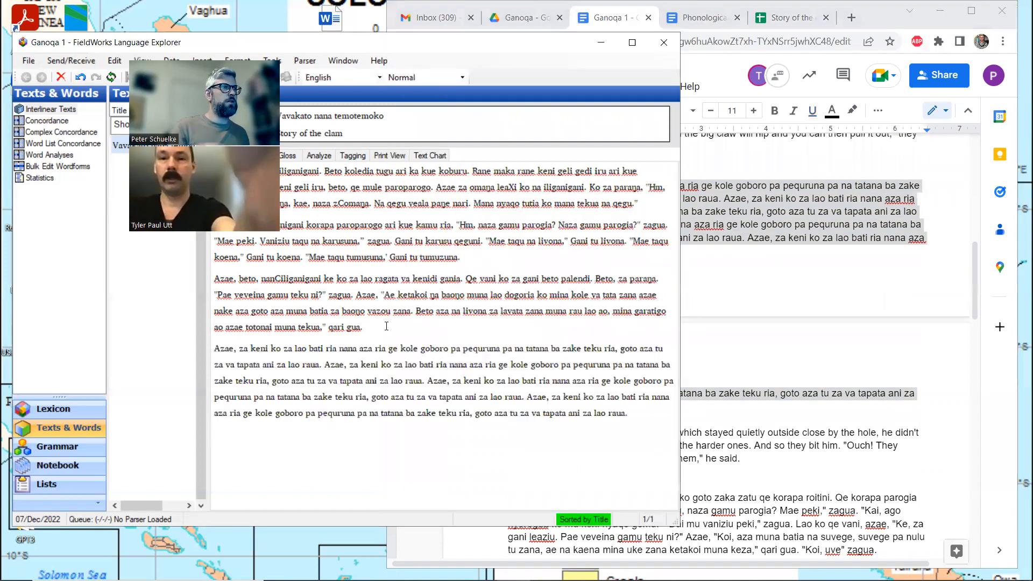
- Examine sections [4] and [5] of the Ganoqa 1 document and compare the pasted paragraph with the rest of the FieldWorks baseline
{"action": "left_click", "coordinate": [821, 351]}
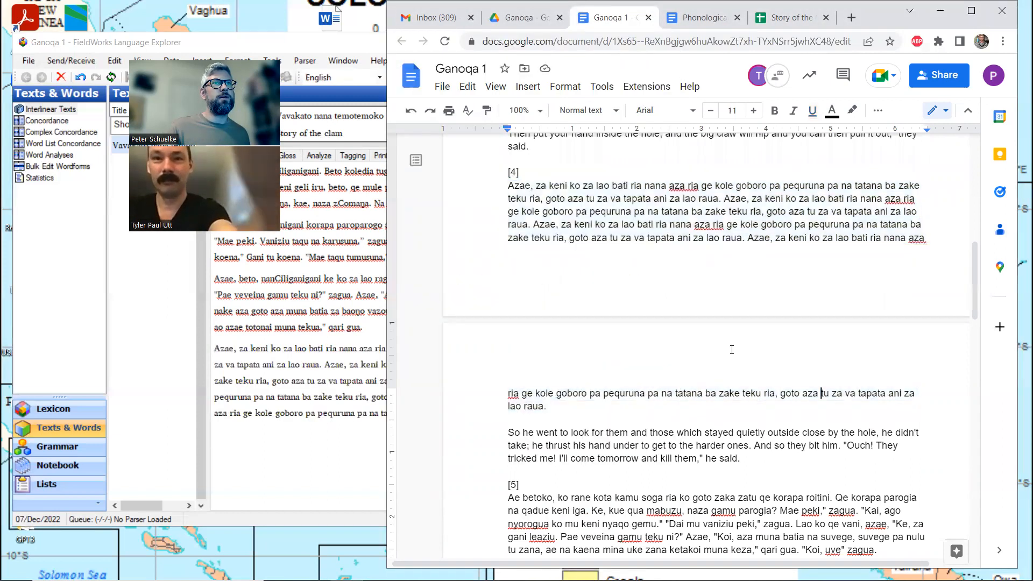
{"action": "scroll", "coordinate": [733, 346], "scroll_direction": "down", "scroll_amount": 4}
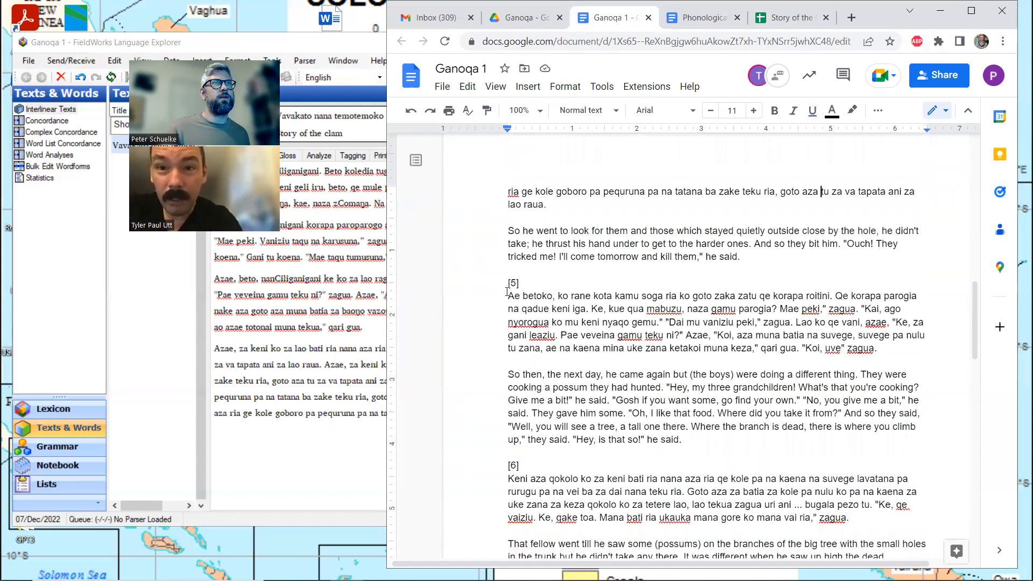
{"action": "scroll", "coordinate": [506, 273], "scroll_direction": "up", "scroll_amount": 5}
{"action": "scroll", "coordinate": [506, 273], "scroll_direction": "down", "scroll_amount": 1}
{"action": "left_click", "coordinate": [379, 363]}
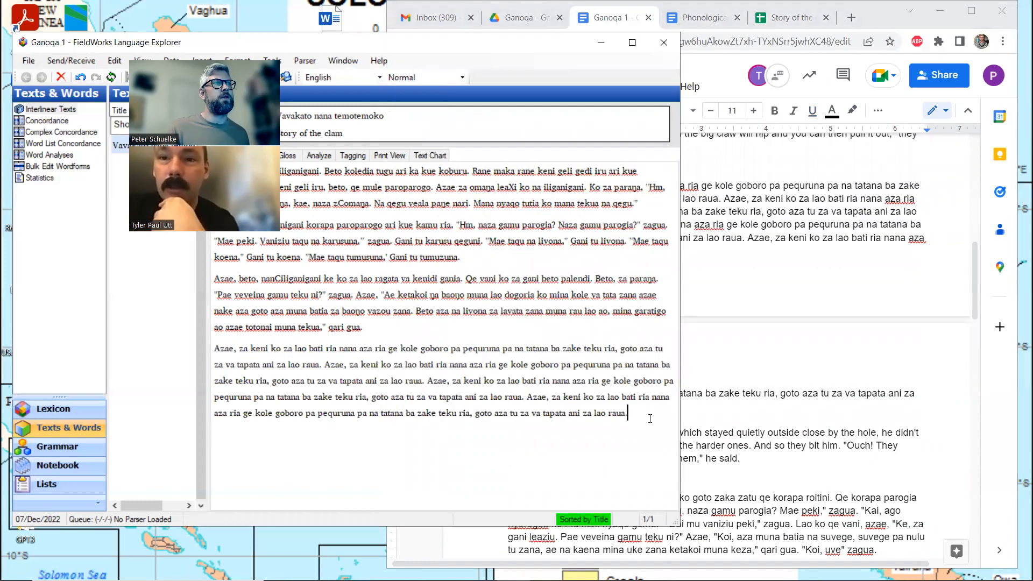
{"action": "left_click", "coordinate": [588, 278]}
{"action": "left_click", "coordinate": [627, 412]}
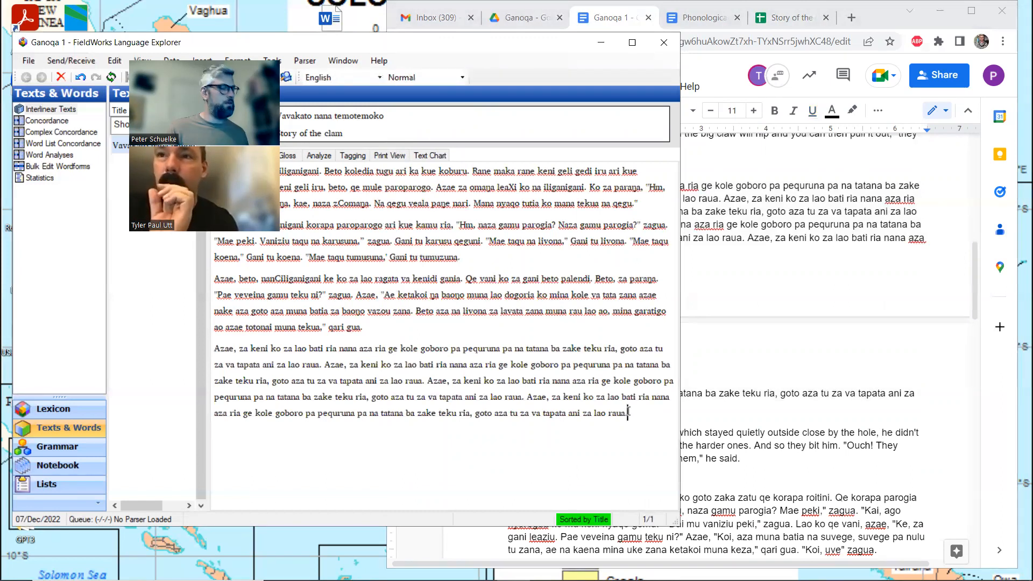
- Copy the pasted section [4] paragraph and delete it from the baseline text
{"action": "left_click_drag", "start_coordinate": [616, 415], "coordinate": [216, 351]}
{"action": "key", "text": "ctrl+c"}
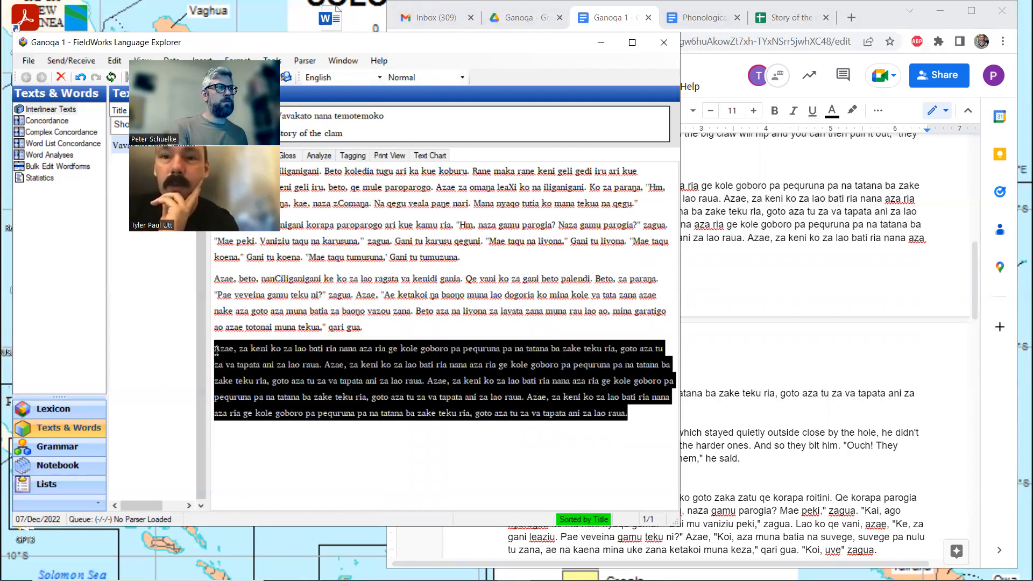
{"action": "key", "text": "Delete"}
{"action": "key", "text": "BackSpace"}
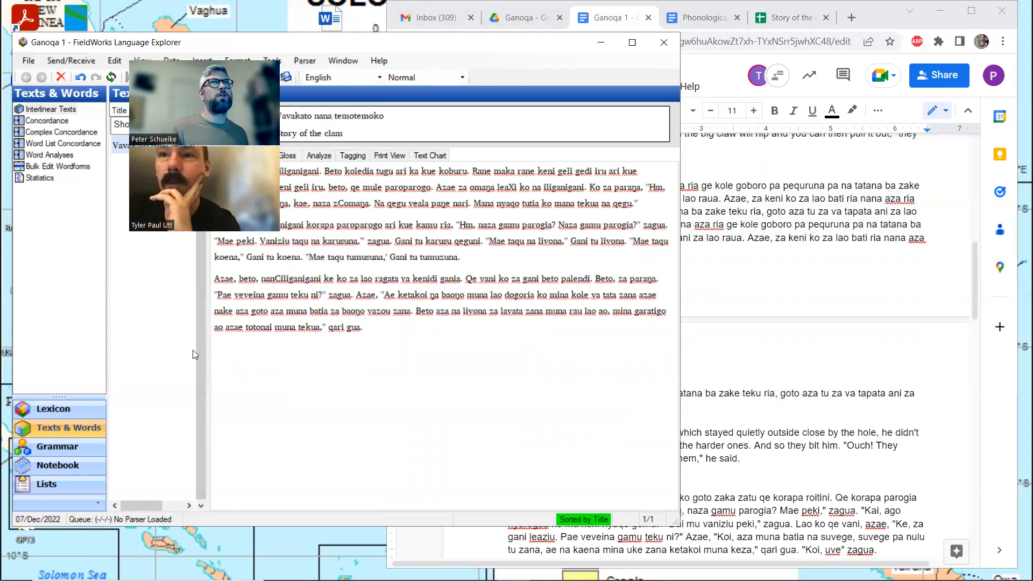
- Strip the section [4] paragraph's formatting in a new Chrome tab's address bar and paste the plain text at the end of the FieldWorks baseline
{"action": "left_click", "coordinate": [851, 17]}
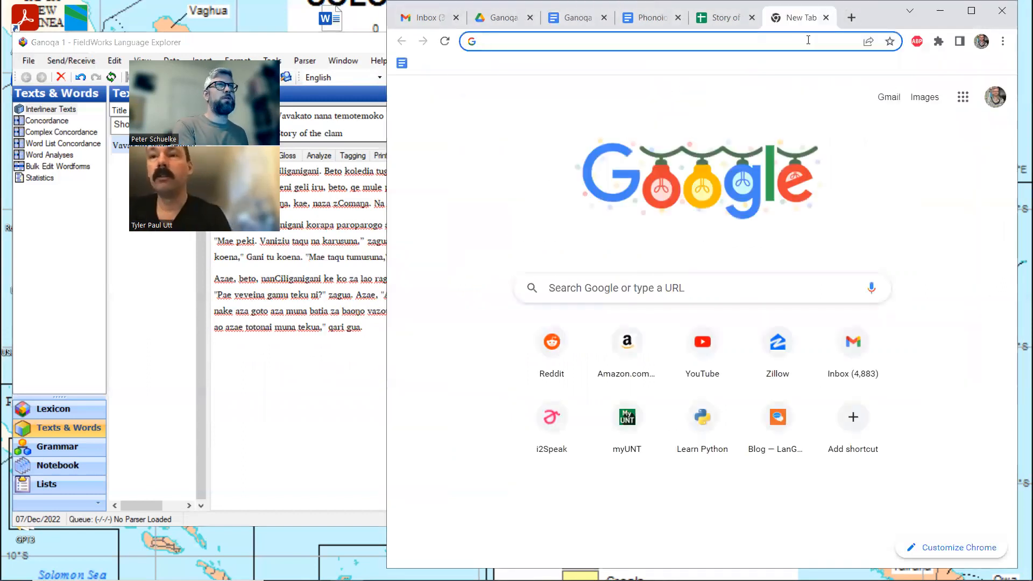
{"action": "type", "text": "Azae, za keni ko za lao bati ria nana aza ria ge kole goboro pa pequruna pa na tatana ba zake teku ria, goto aza tu za va tapata ani za lao raua."}
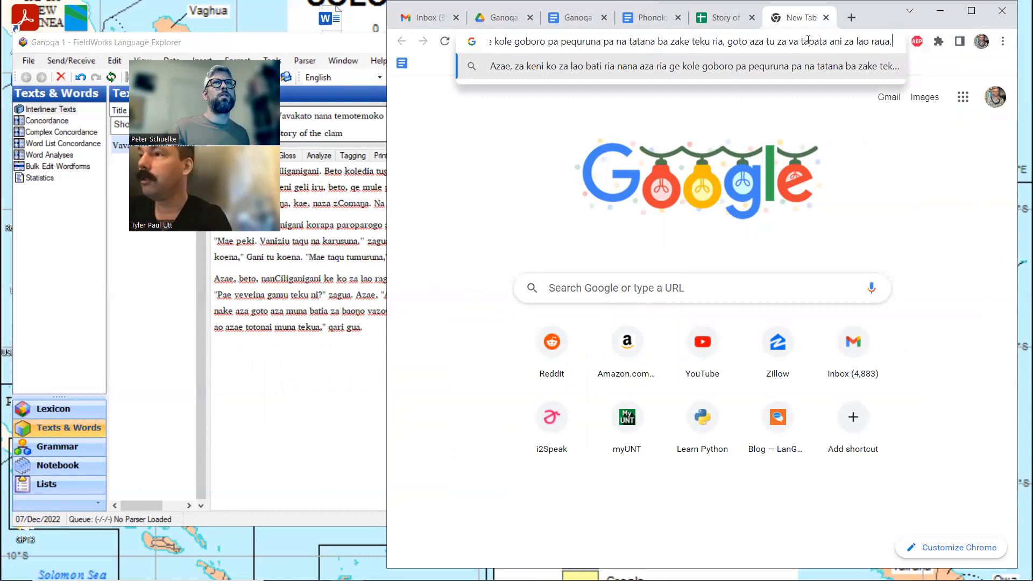
{"action": "key", "text": "ctrl+a"}
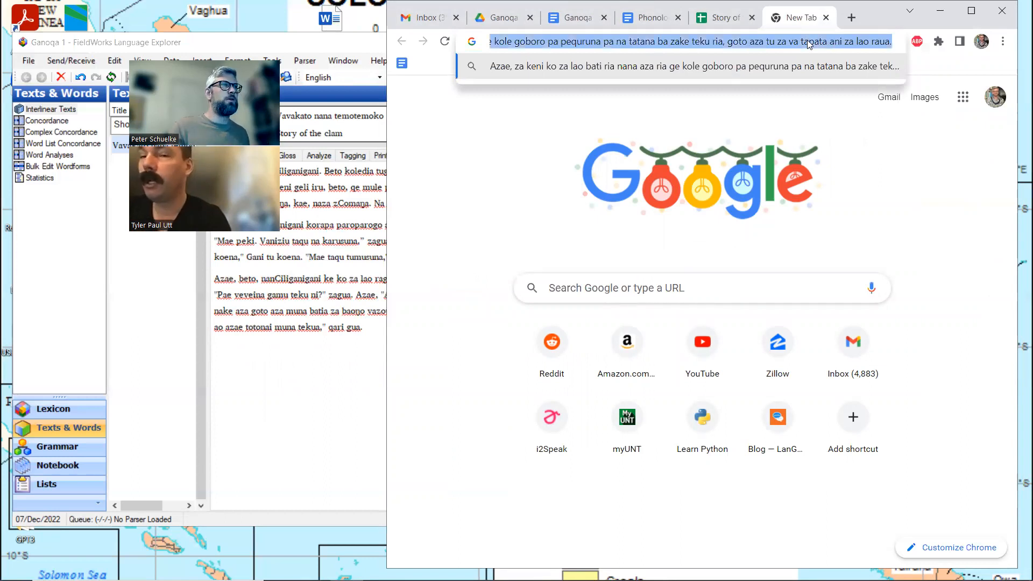
{"action": "left_click", "coordinate": [280, 359]}
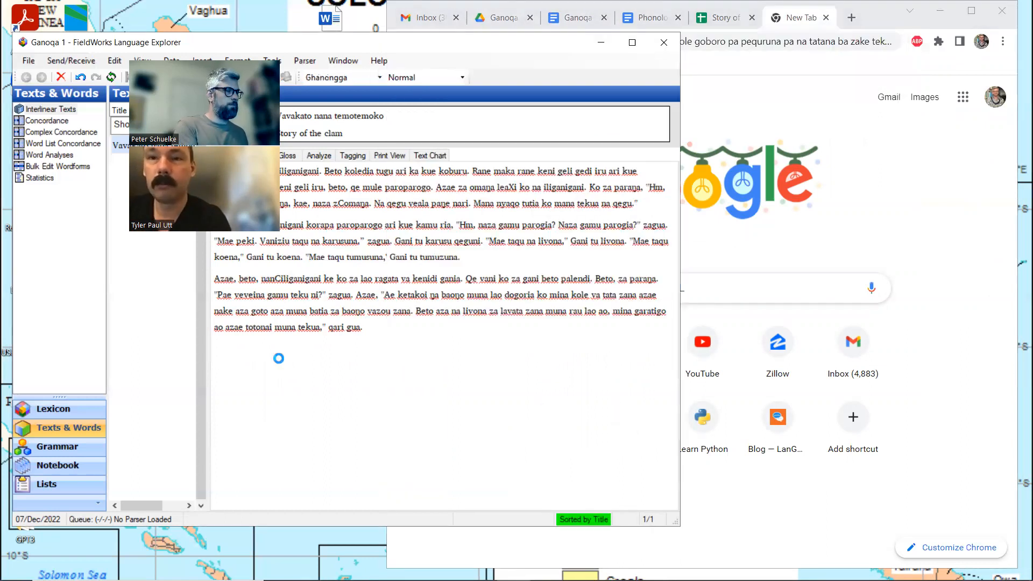
{"action": "key", "text": "ctrl+v"}
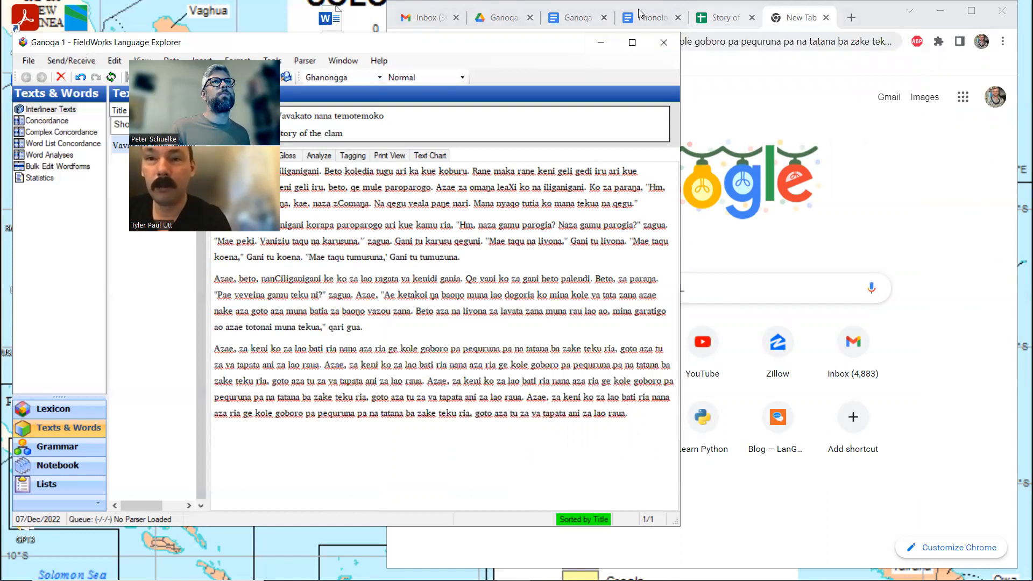
- Copy the vernacular paragraph of section [5], starting "Ae betoko", from the Ganoqa 1 document and turn it into plain text in the browser's address bar
{"action": "left_click", "coordinate": [579, 20]}
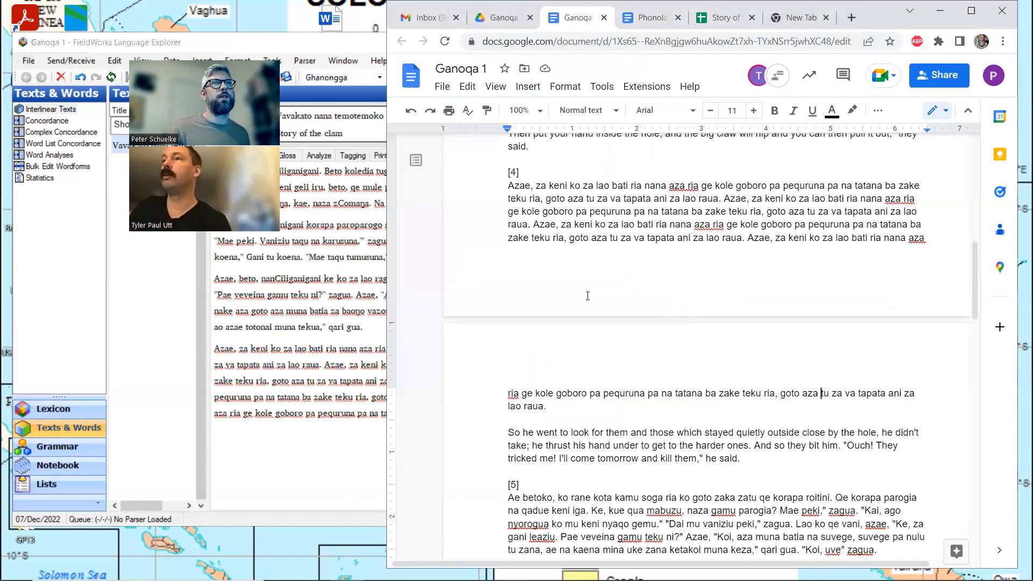
{"action": "scroll", "coordinate": [589, 288], "scroll_direction": "down", "scroll_amount": 4}
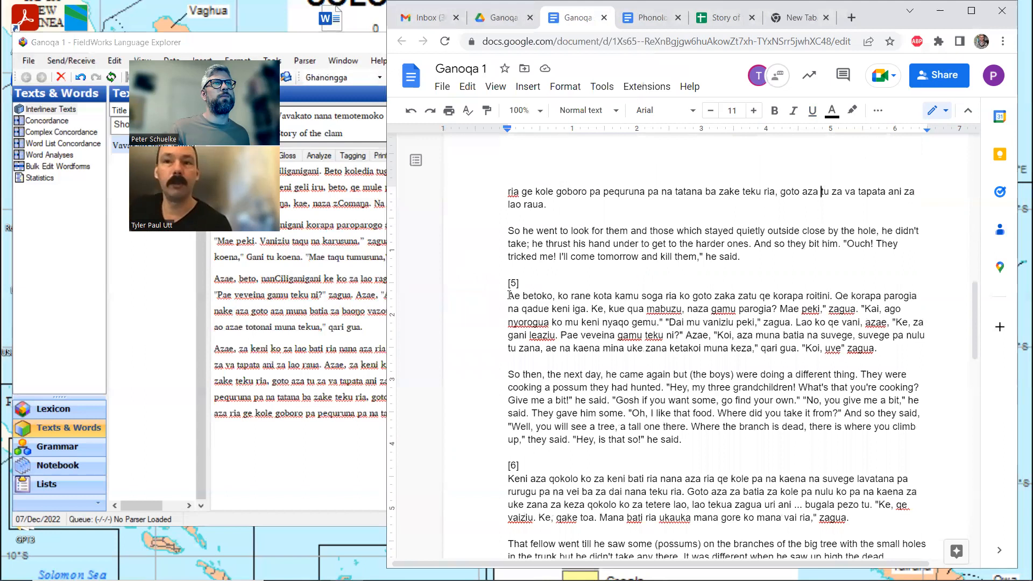
{"action": "left_click_drag", "start_coordinate": [509, 295], "coordinate": [896, 348]}
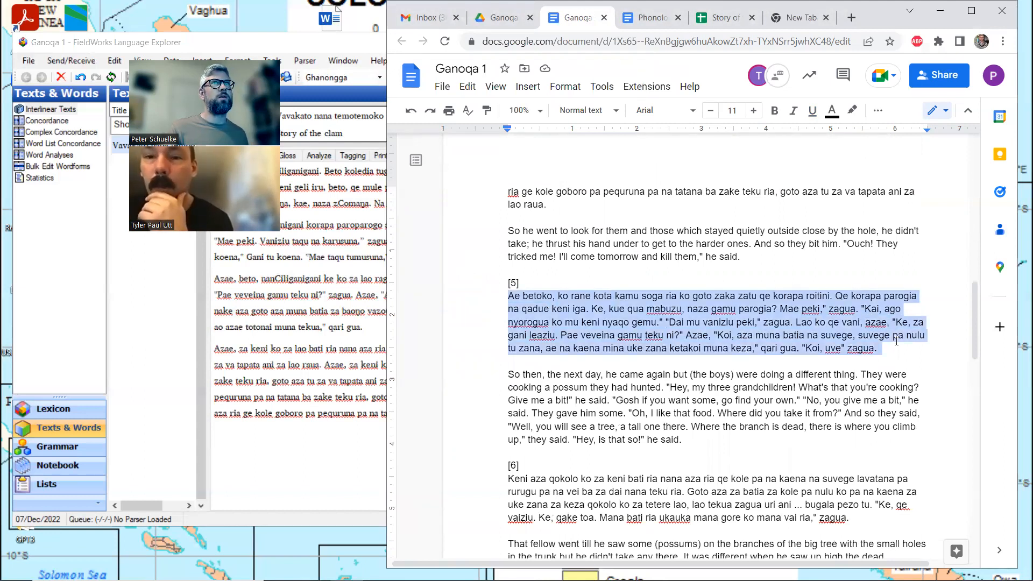
{"action": "left_click", "coordinate": [806, 22]}
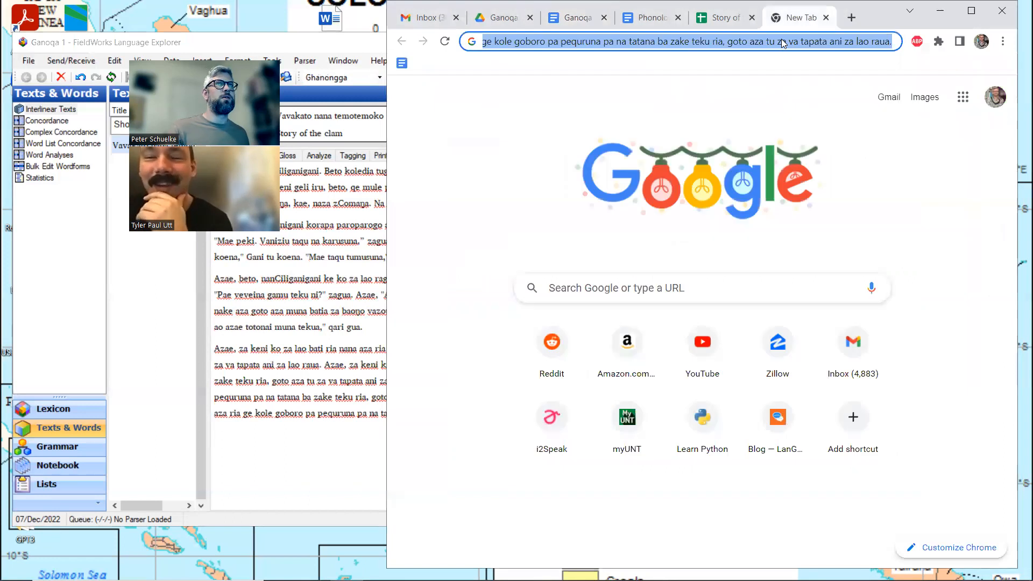
{"action": "key", "text": "ctrl+v"}
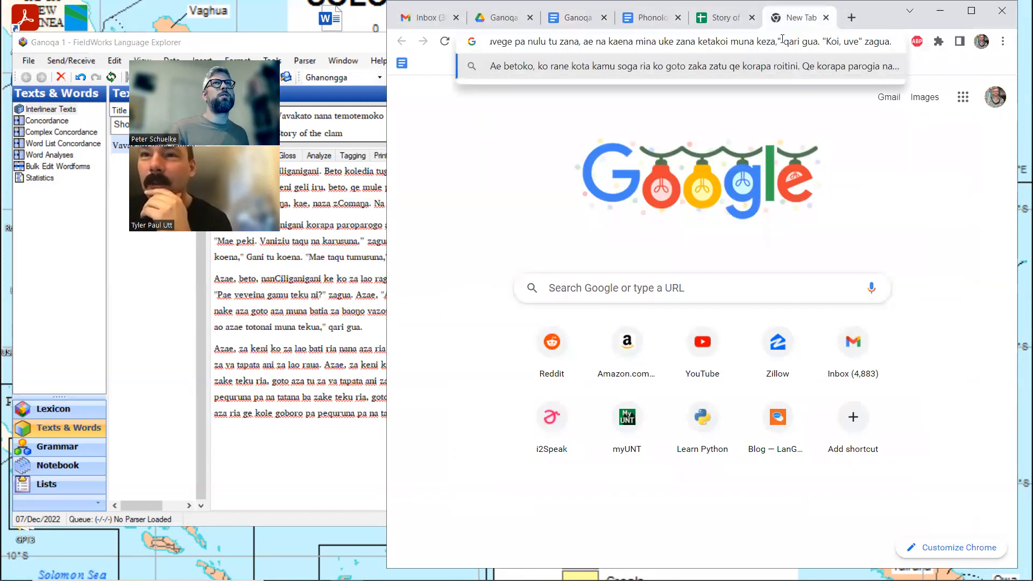
{"action": "key", "text": "ctrl+a"}
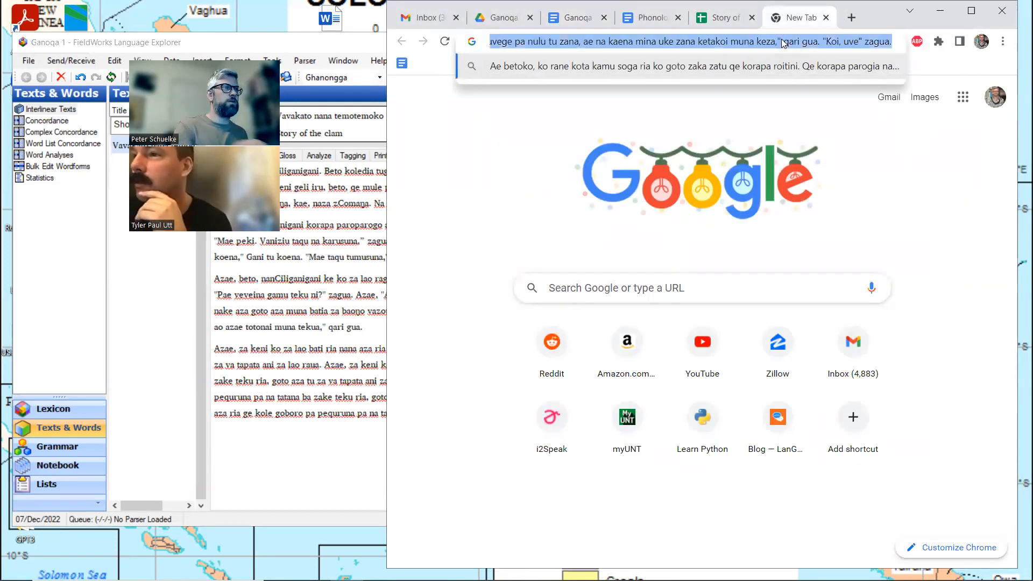
- Add the plain-text section [5] paragraph as a new paragraph at the end of the baseline text in FieldWorks
{"action": "left_click", "coordinate": [264, 447]}
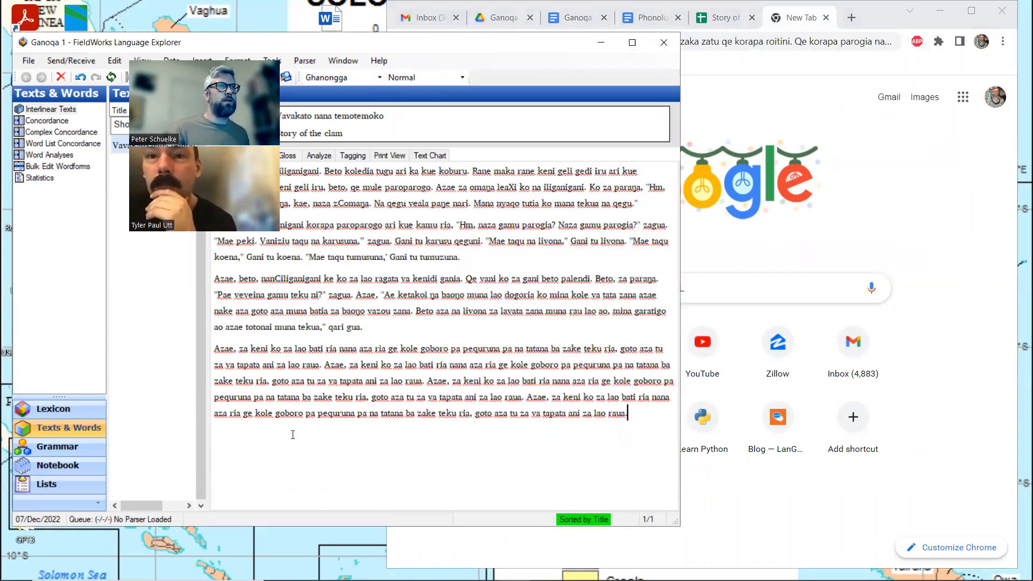
{"action": "key", "text": "Return"}
{"action": "type", "text": "Ae betoko, ko rane kota kamu soga ria ko goto zaka zatu qe korapa roitini. Qe korapa parogia na qadue keni iga. Ke, kue qua mabuzu, naza gamu parogia? Mae peki,\" zagua. \"Kai, ago nyorogua ko mu keni nyaqo gemu.\" \"Dai mu vaniziu peki,\" zagua. Lao ko qe vani, azae, \"Ke, za gani leaziu. Pae yeveina gamu teku ni?\" Azae, \"Koi, aza muna batia na suvege, suvege pa nulu tu zana, ae na kaena mina uke zana ketakoi muna keza,\" qari gua. \"Koi, uve\" zagua."}
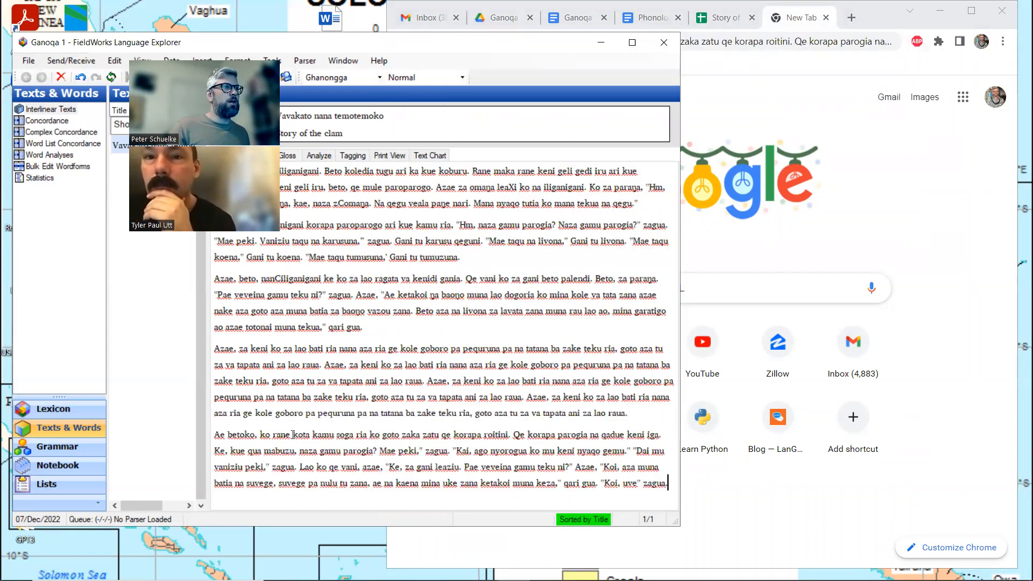
- Copy the vernacular paragraph of section [6], starting "Keni aza qokolo", from the Ganoqa 1 document and turn it into plain text in Chrome's address bar
{"action": "left_click", "coordinate": [587, 20]}
{"action": "scroll", "coordinate": [552, 192], "scroll_direction": "down", "scroll_amount": 5}
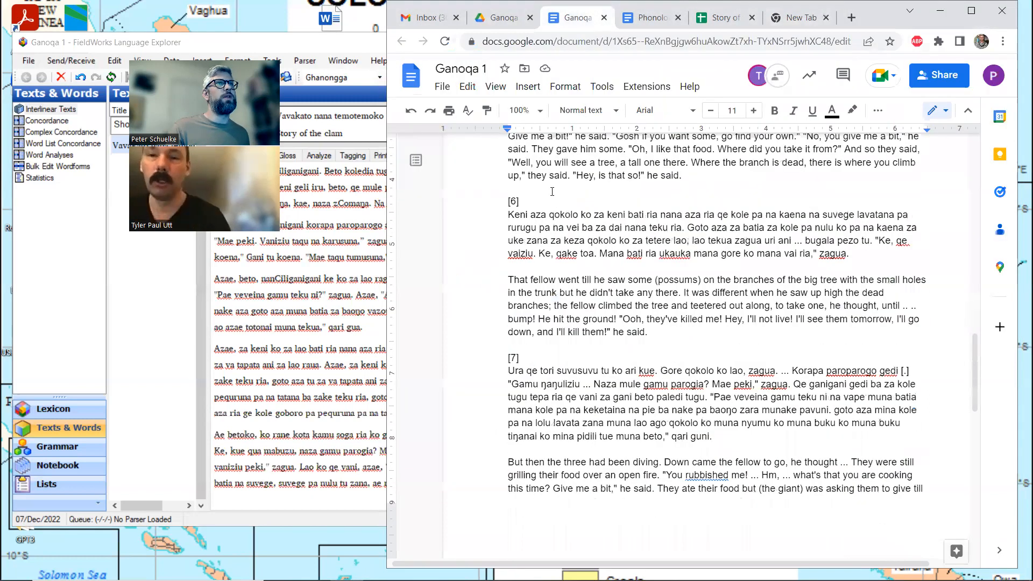
{"action": "left_click_drag", "start_coordinate": [508, 210], "coordinate": [852, 254]}
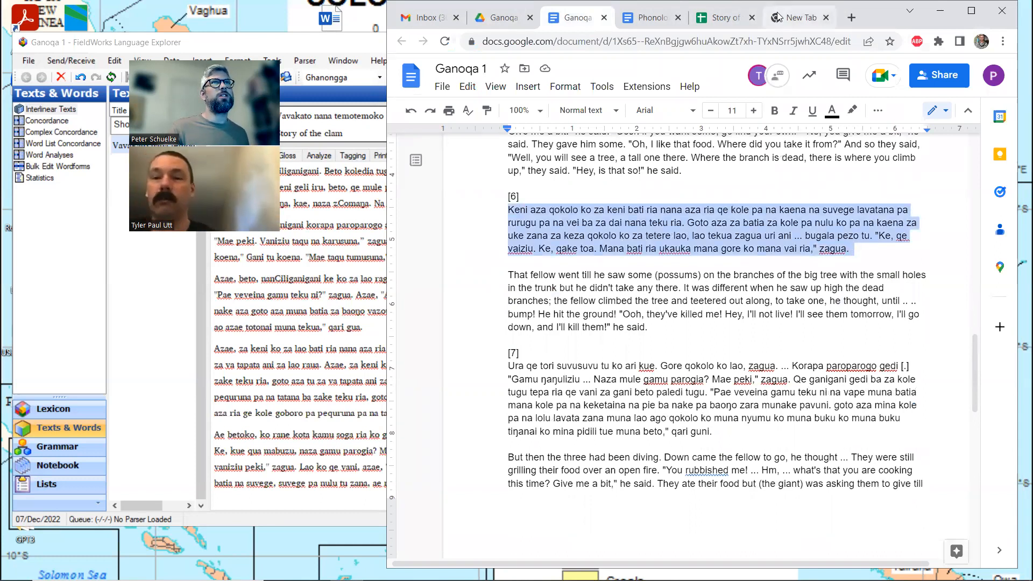
{"action": "left_click", "coordinate": [850, 18]}
{"action": "key", "text": "ctrl+v"}
{"action": "key", "text": "ctrl+v"}
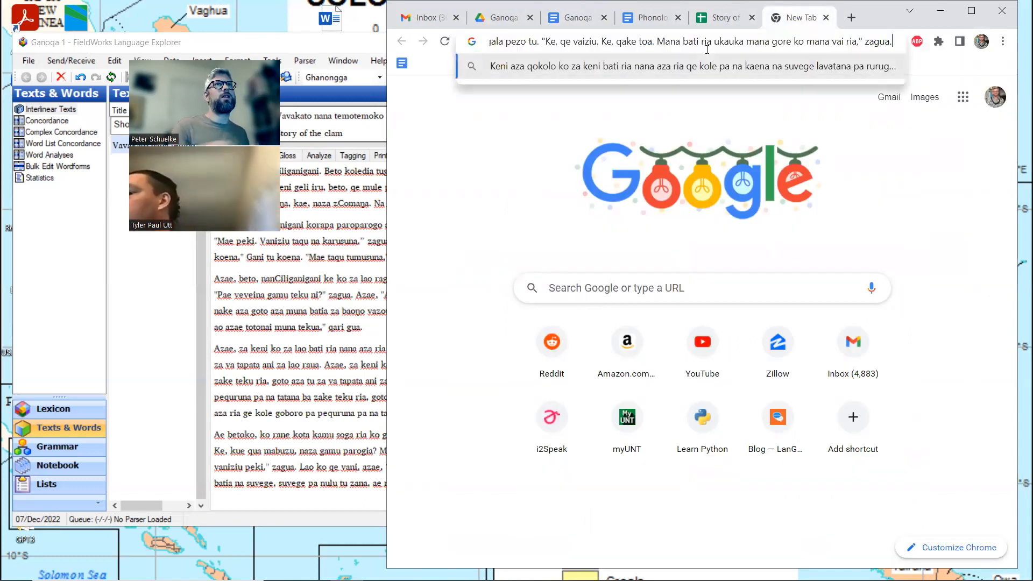
{"action": "triple_click", "coordinate": [680, 42]}
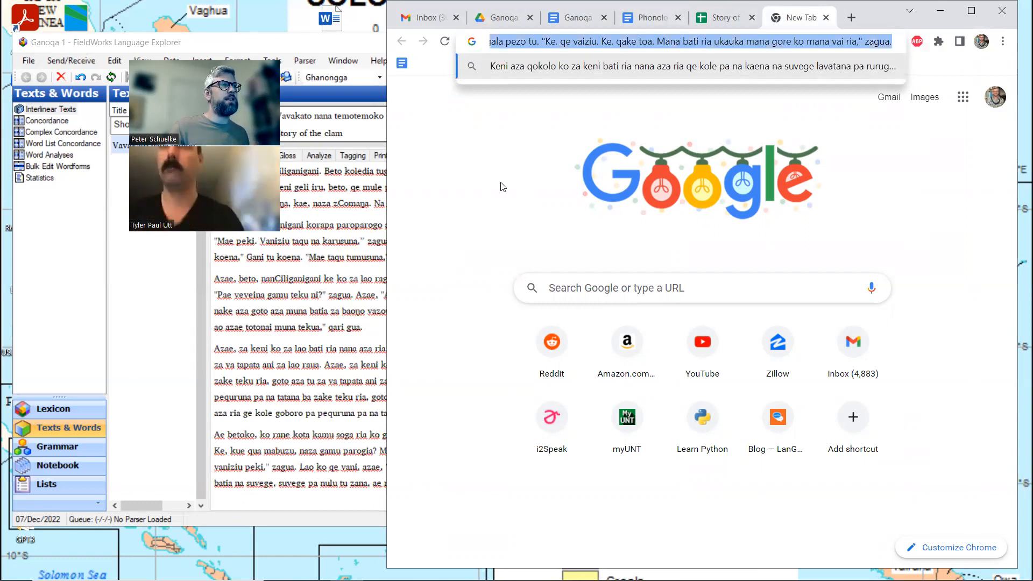
- Add the plain-text section [6] paragraph as a new paragraph at the end of the FieldWorks baseline text
{"action": "left_click", "coordinate": [366, 294]}
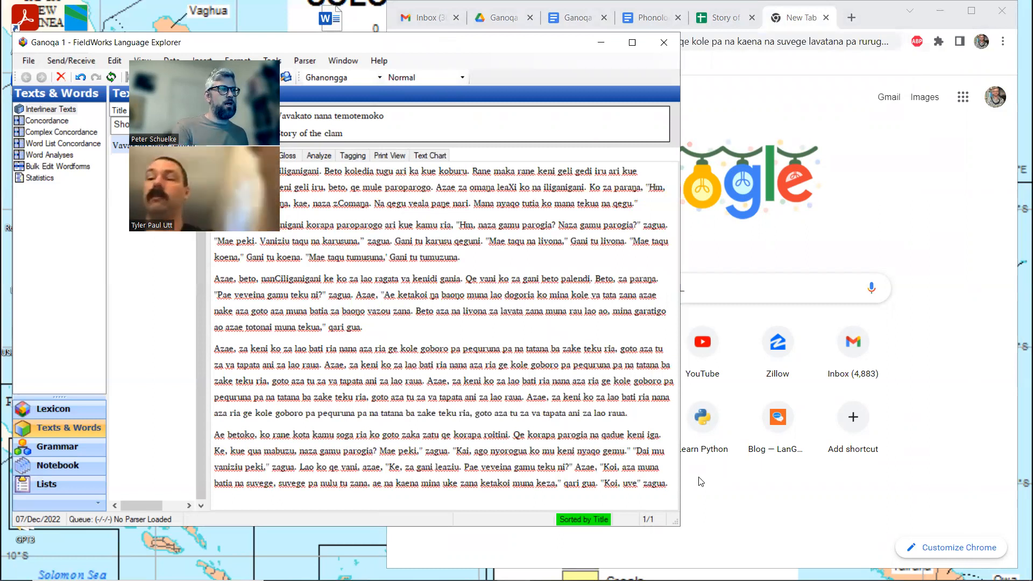
{"action": "key", "text": "Return"}
{"action": "type", "text": "Keni aza qokolo ko za keni bati ria nana aza ria ge kole pa na kaena na suvege lavatana pa rurugu pa na vei ba za dai nana teku ria. Goto aza za batia za kole pa nulu ko pa na kaena za uke zana za keza qokolo ko za tetere lao. lao tekua zagua uri ani ... bugala pezo tu. \"Ke, qe vaiziu. Ke, qake toa. Mana bati ria ukauka mana gore ko mana vai ria.\" zagua."}
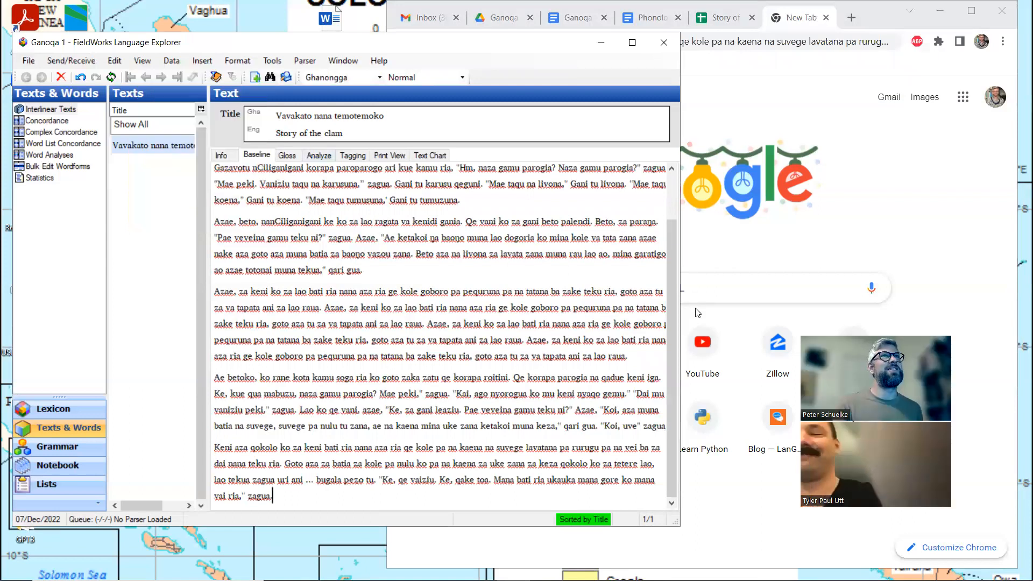
- Copy the vernacular paragraph of section [7], starting "Ura qe tori", from the Ganoqa 1 document and turn it into plain text in Chrome's address bar
{"action": "left_click", "coordinate": [569, 15]}
{"action": "scroll", "coordinate": [640, 232], "scroll_direction": "down", "scroll_amount": 3}
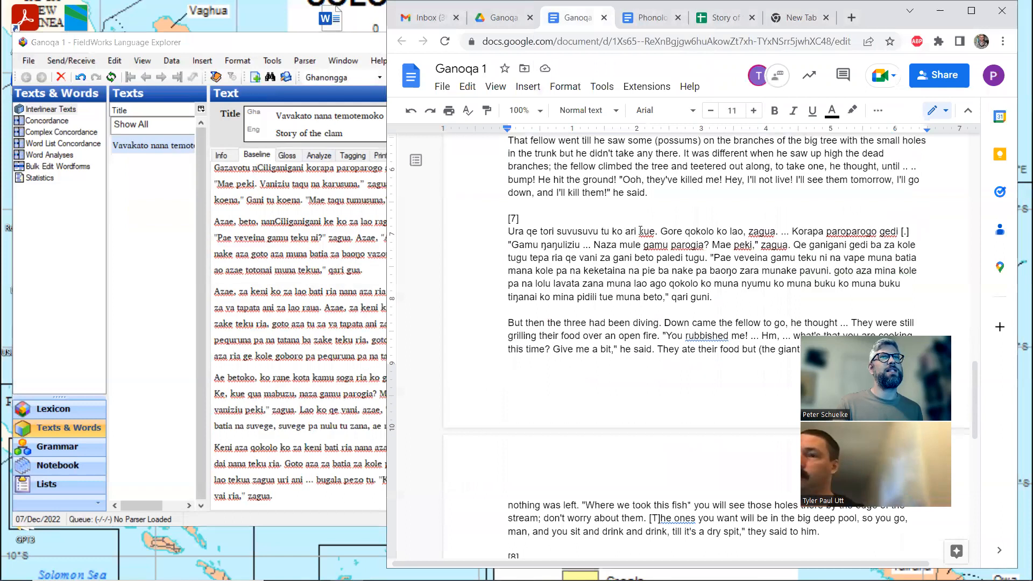
{"action": "left_click_drag", "start_coordinate": [713, 297], "coordinate": [527, 271]}
{"action": "left_click_drag", "start_coordinate": [471, 253], "coordinate": [474, 237]}
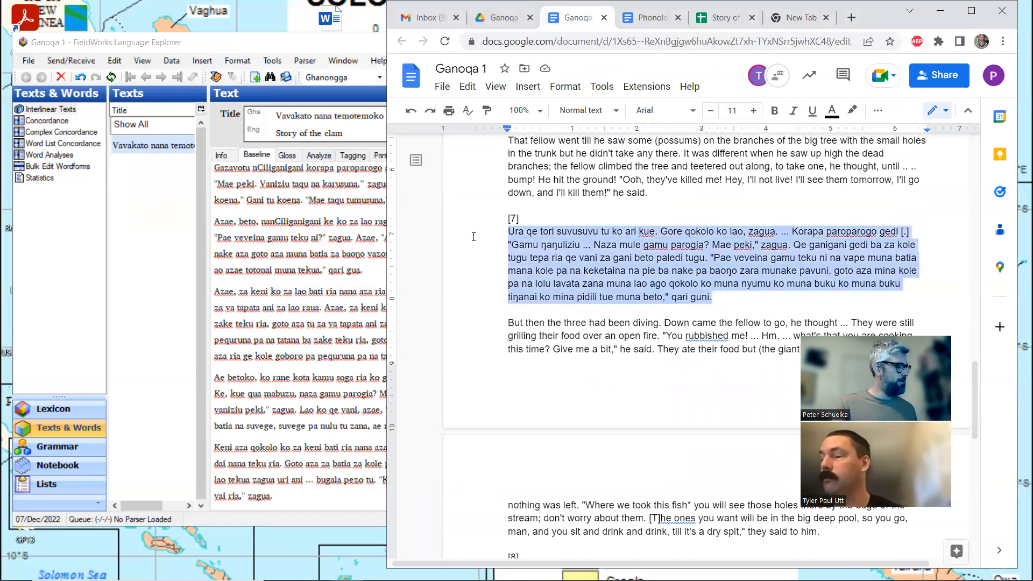
{"action": "left_click", "coordinate": [786, 22]}
{"action": "key", "text": "ctrl+v"}
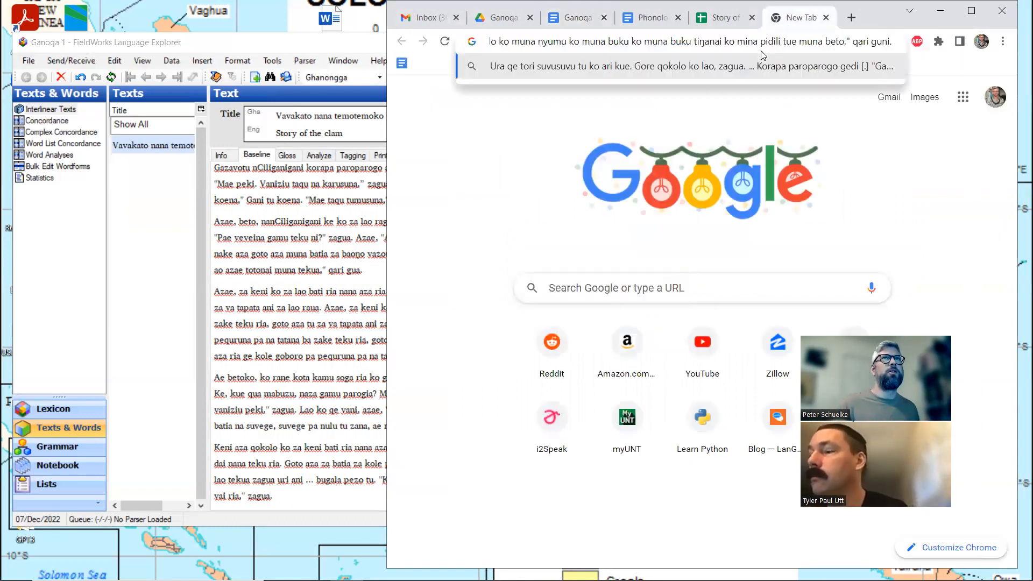
{"action": "triple_click", "coordinate": [725, 44]}
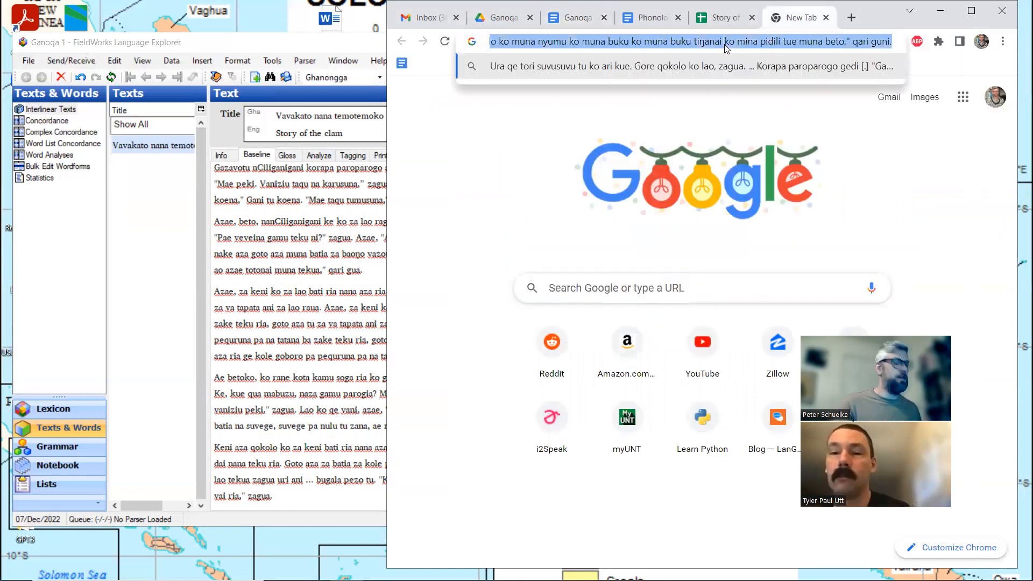
- Add the plain-text section [7] paragraph at the end of the FieldWorks baseline, followed by an empty paragraph
{"action": "left_click", "coordinate": [332, 329]}
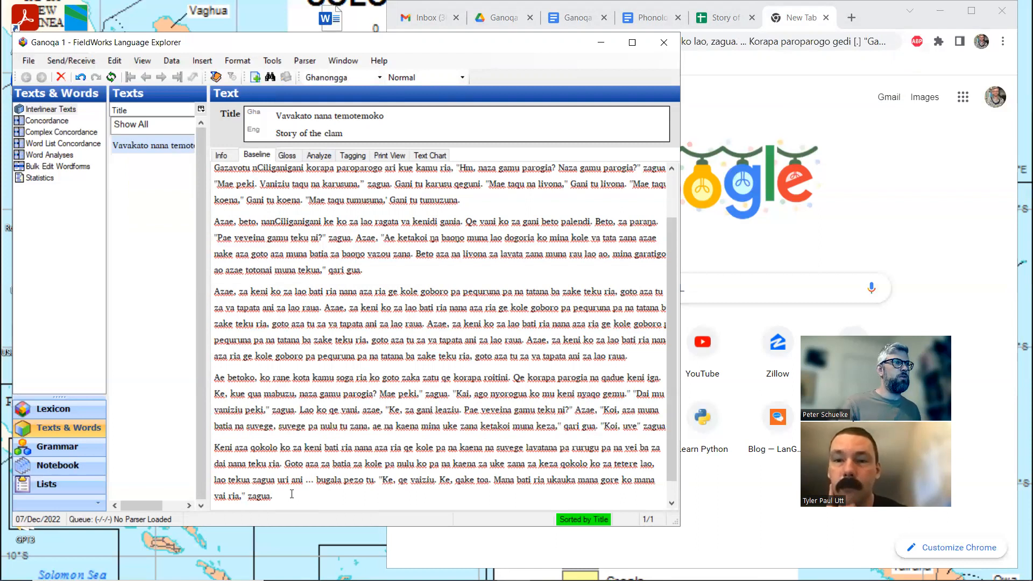
{"action": "left_click", "coordinate": [292, 494]}
{"action": "key", "text": "Return"}
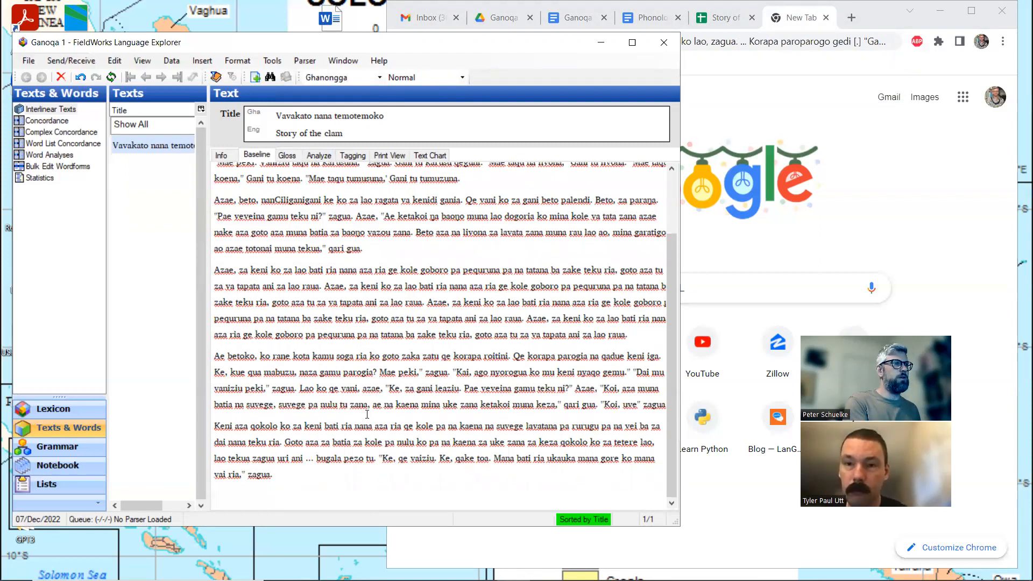
{"action": "type", "text": "Ura qe tori suvusuvu tu ko ari kue. Gore qokolo ko lao, zagua. ... Korapa paroparogo gedi [.] \"Gamu napuliziu ... Naza mule gamu parogia? Mae peki,\" zagua. Qe ganigani gedi ba za kole tugu tepa ria qe vani za gani beto paledi tugu. \"Pae yeveina gamu teku ni na yape muna batia mana kole pa na keketaina na pie ba nake pa baono zara munake payuni. goto aza mina kole pa na lolu layata zana muna lao ago qokolo ko muna nyumu ko muna buku ko muna buku tipanai ko mina pidili tue muna beto,\" gari guni."}
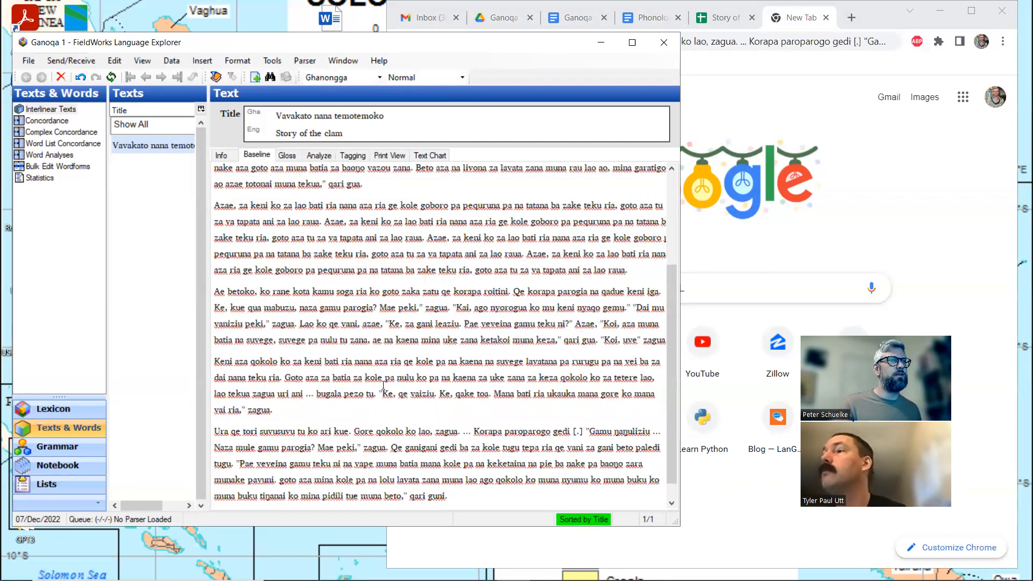
{"action": "key", "text": "Return"}
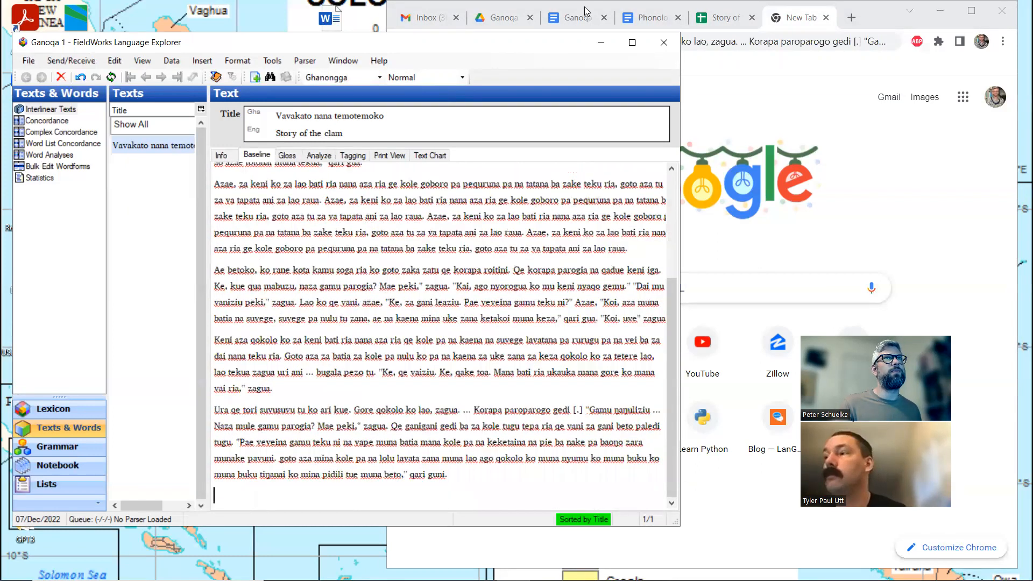
- Check the Ganoqa 1 document for further vernacular text after section [7] and open the Story of the Clam spreadsheet
{"action": "left_click", "coordinate": [586, 11]}
{"action": "scroll", "coordinate": [569, 235], "scroll_direction": "down", "scroll_amount": 7}
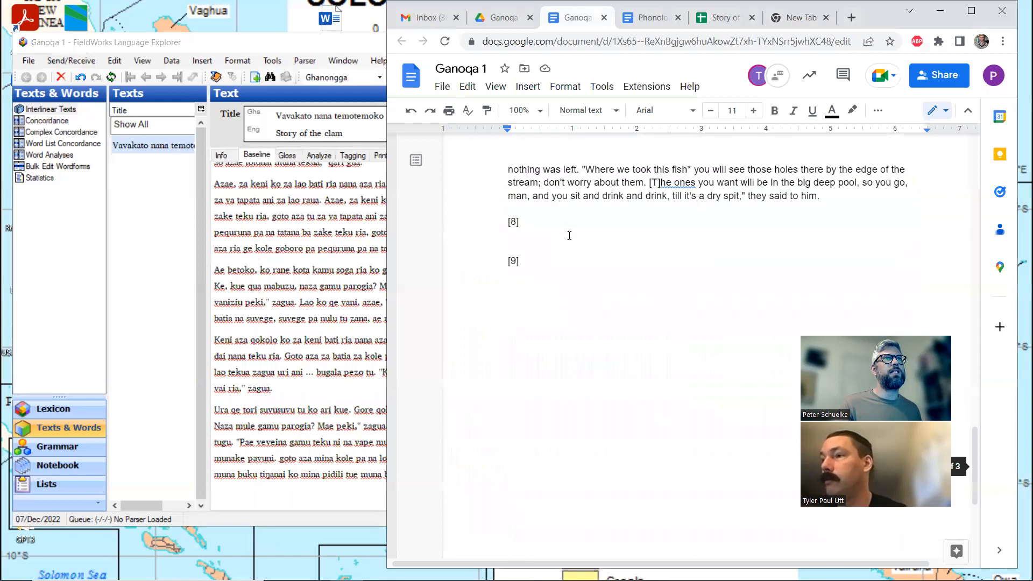
{"action": "scroll", "coordinate": [570, 235], "scroll_direction": "up", "scroll_amount": 4}
{"action": "scroll", "coordinate": [569, 235], "scroll_direction": "up", "scroll_amount": 1}
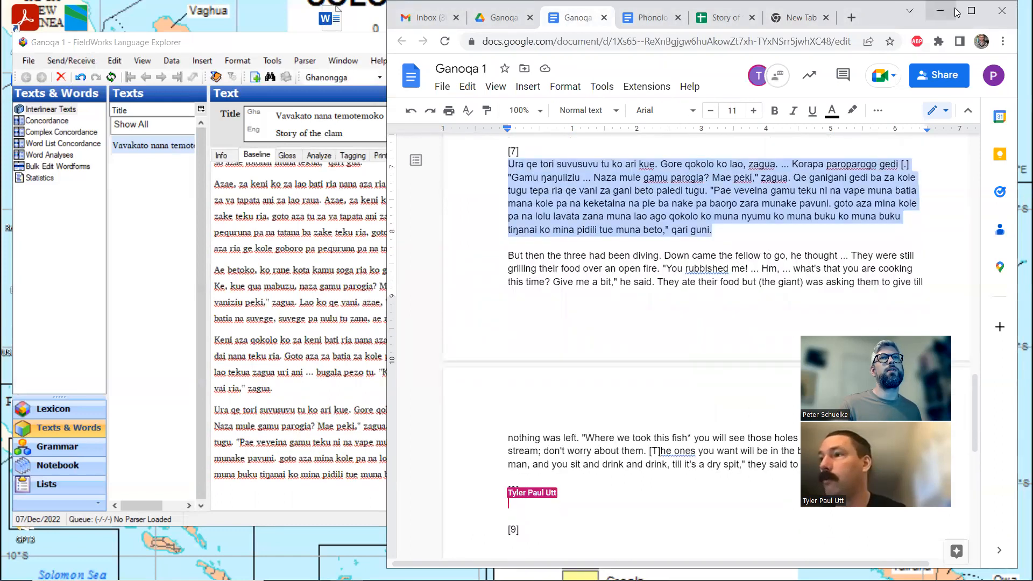
{"action": "left_click", "coordinate": [719, 17]}
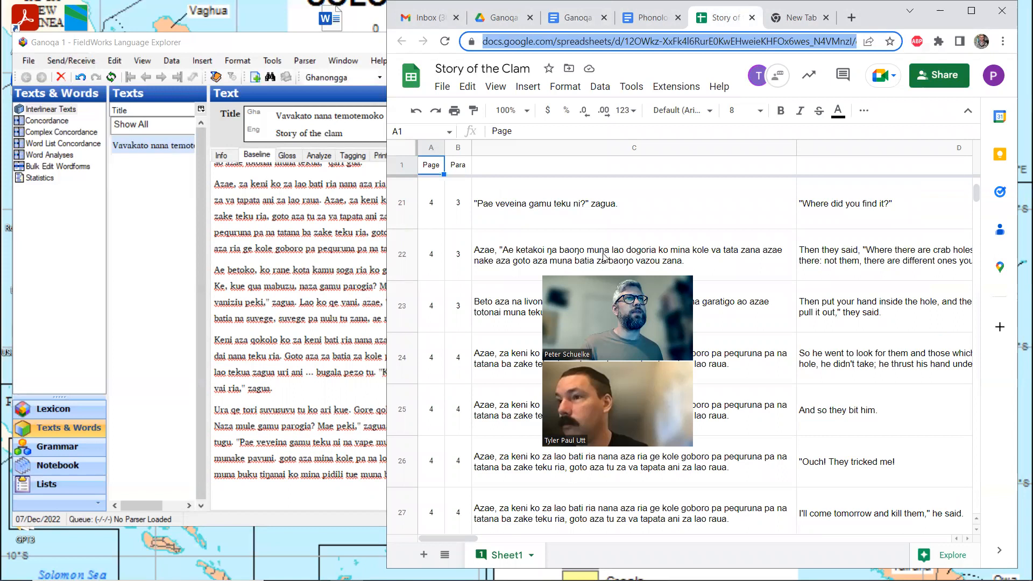
- Show the text's Gloss view in FieldWorks and go to line 3.1
{"action": "left_click", "coordinate": [294, 206]}
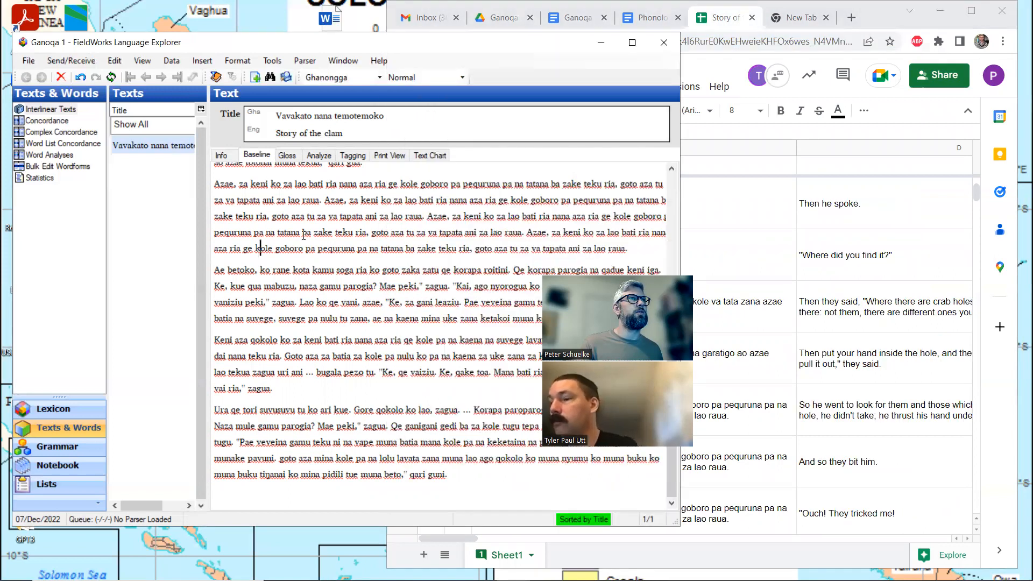
{"action": "left_click", "coordinate": [288, 156]}
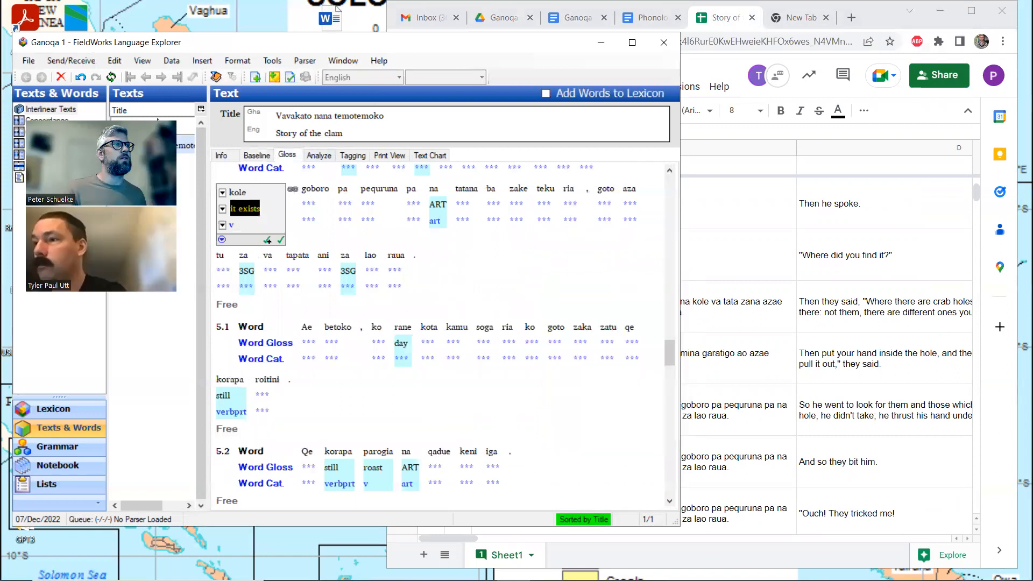
{"action": "scroll", "coordinate": [337, 227], "scroll_direction": "up", "scroll_amount": 3}
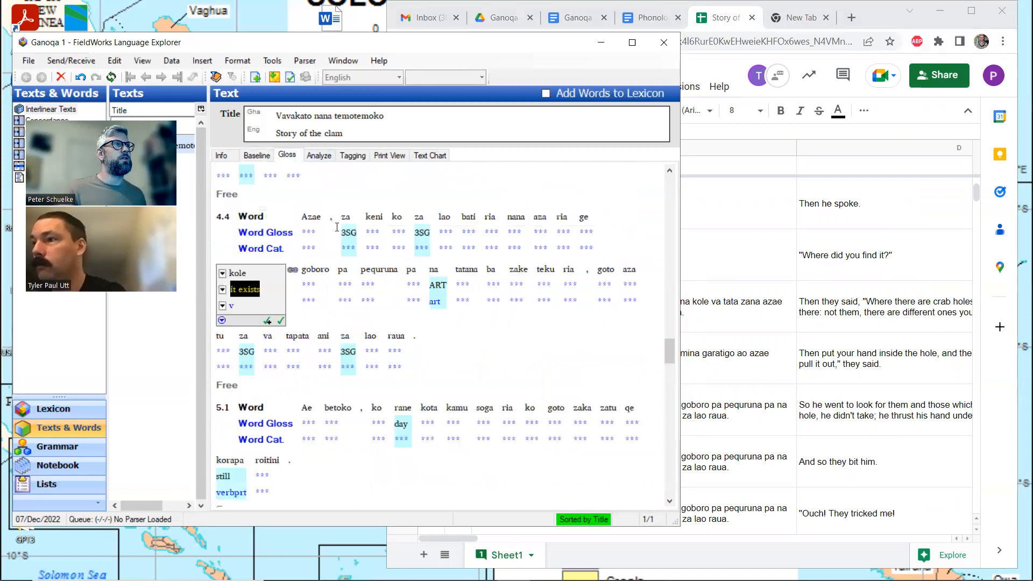
{"action": "scroll", "coordinate": [337, 227], "scroll_direction": "up", "scroll_amount": 6}
{"action": "scroll", "coordinate": [337, 227], "scroll_direction": "up", "scroll_amount": 20}
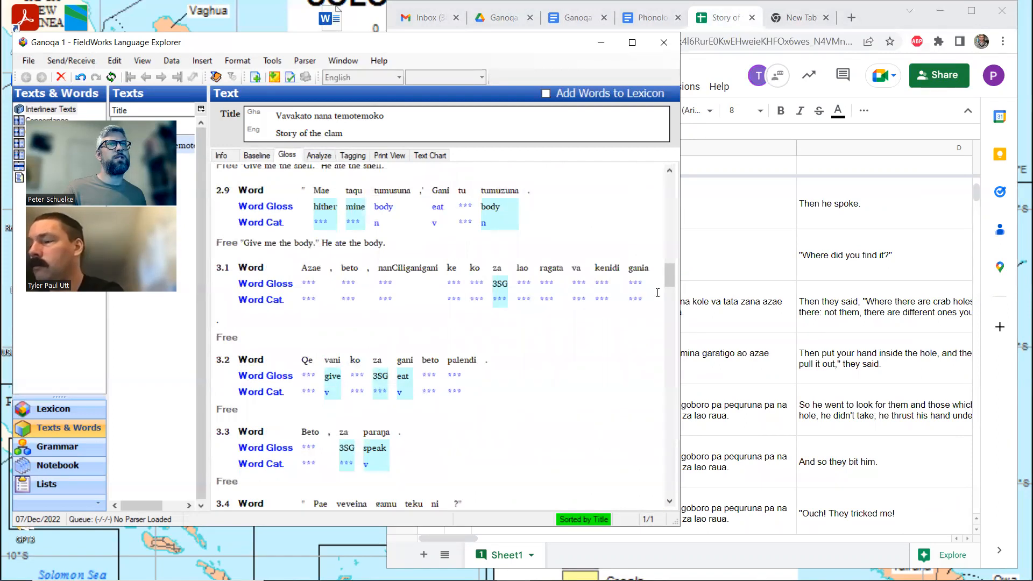
- Copy the translation "In this way, the giant dragged it out and ate it." from the spreadsheet into the free translation of line 3.1
{"action": "left_click", "coordinate": [748, 265]}
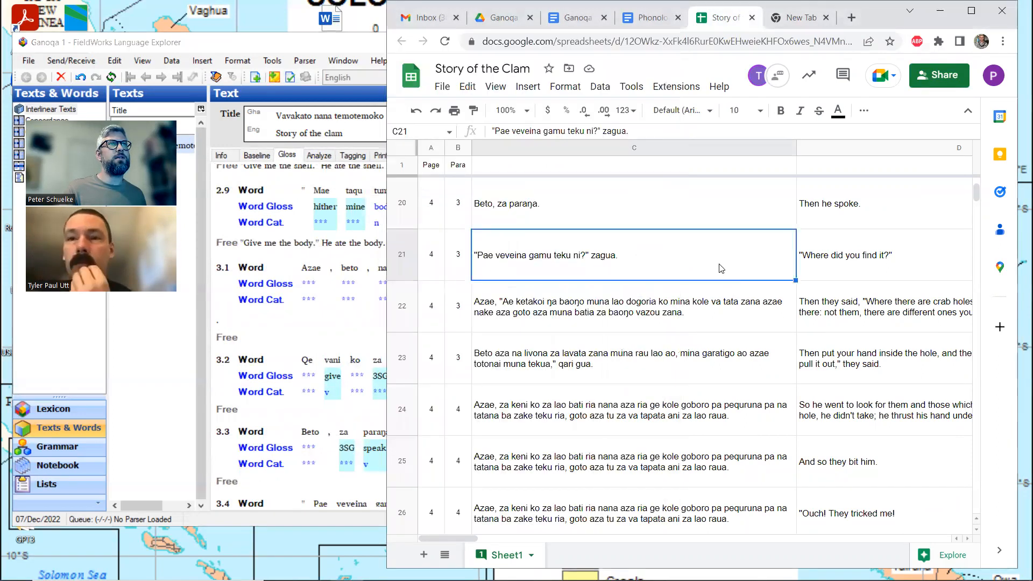
{"action": "scroll", "coordinate": [722, 268], "scroll_direction": "up", "scroll_amount": 4}
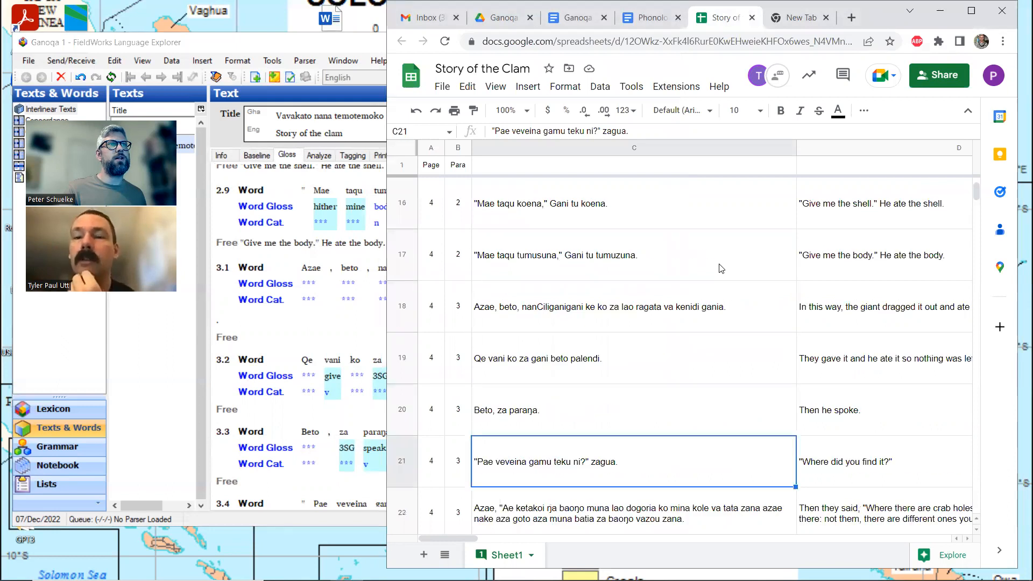
{"action": "scroll", "coordinate": [721, 268], "scroll_direction": "down", "scroll_amount": 1}
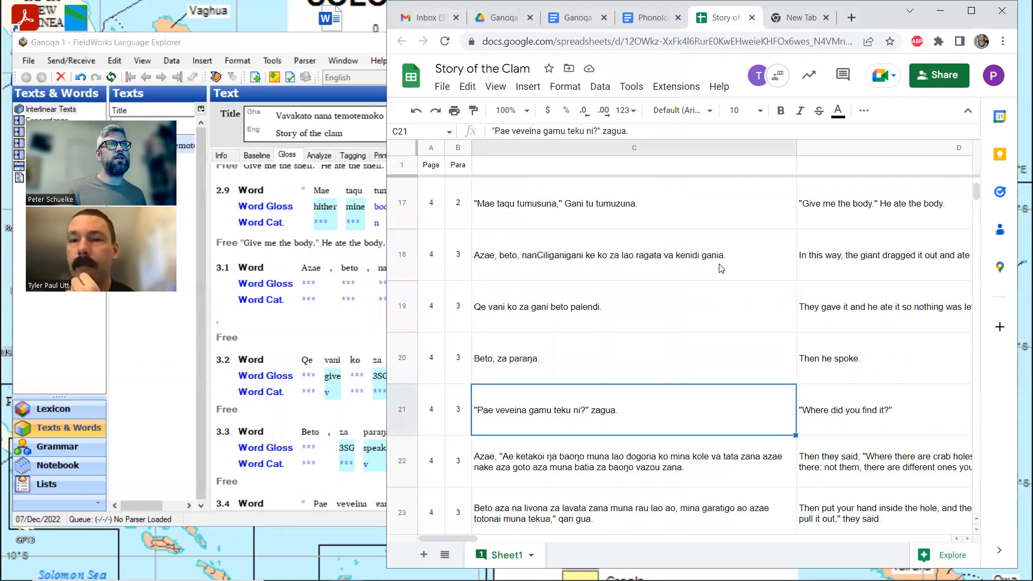
{"action": "left_click", "coordinate": [833, 264]}
{"action": "key", "text": "ctrl+c"}
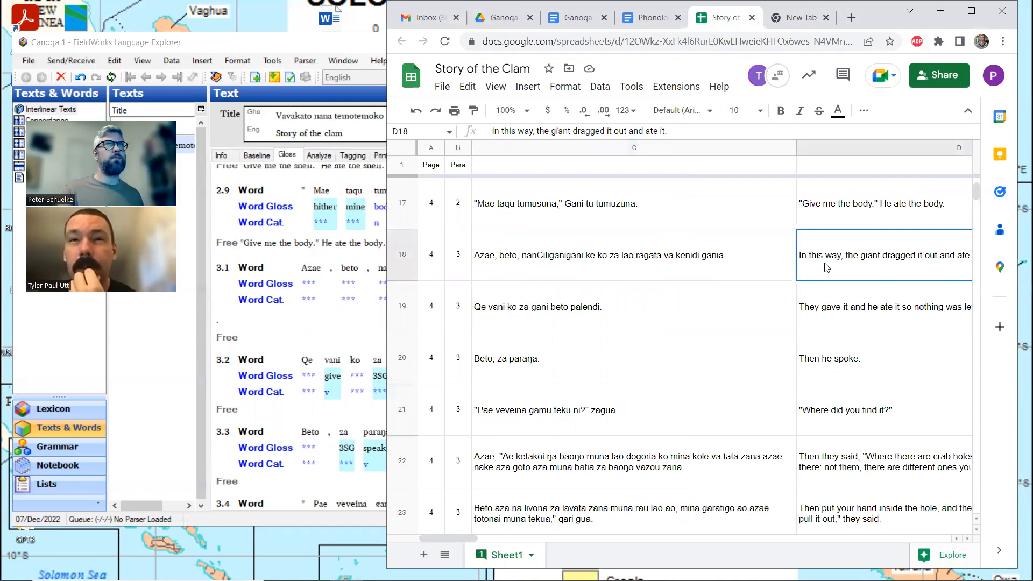
{"action": "left_click", "coordinate": [271, 332]}
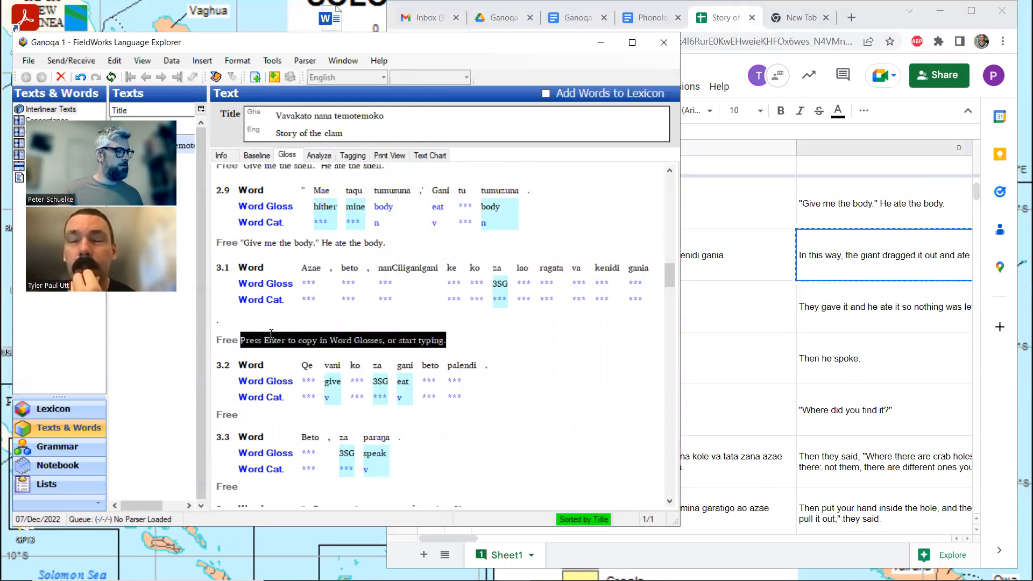
{"action": "key", "text": "ctrl+v"}
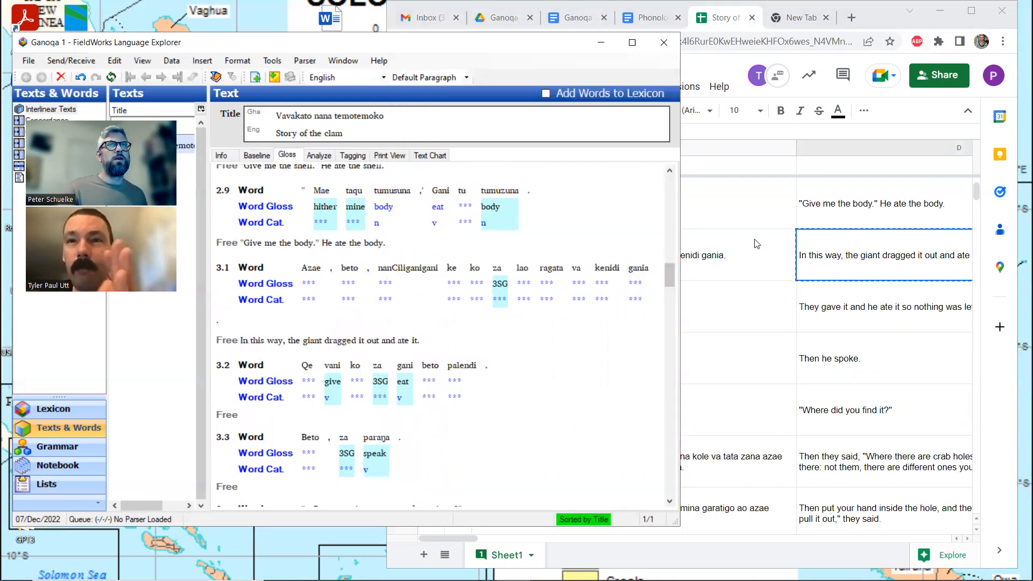
- Copy the translation "They gave it and he ate it so nothing was left." from the spreadsheet into the free translation of line 3.2
{"action": "left_click", "coordinate": [826, 309]}
{"action": "key", "text": "ctrl+c"}
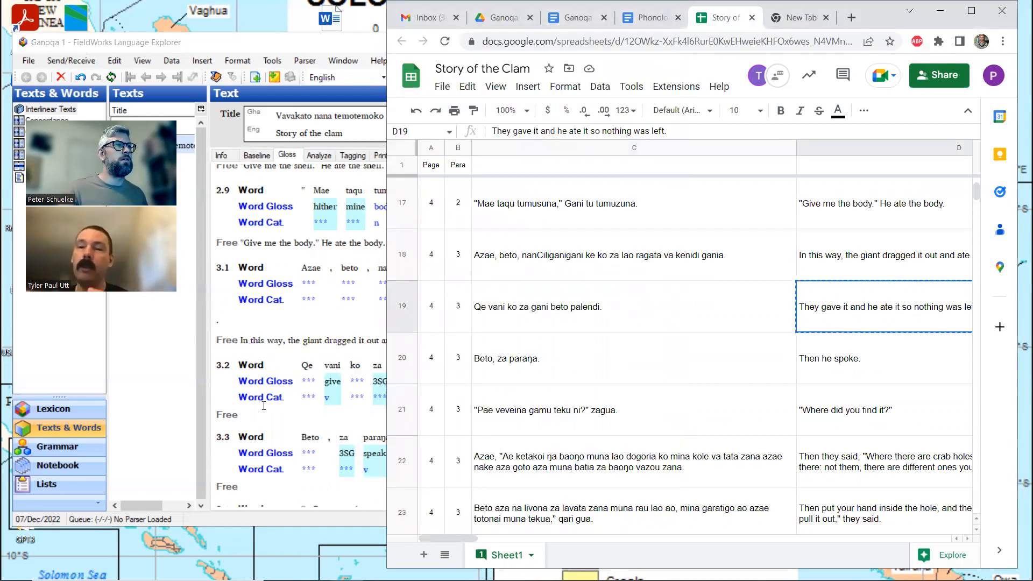
{"action": "left_click", "coordinate": [270, 417]}
{"action": "key", "text": "ctrl+v"}
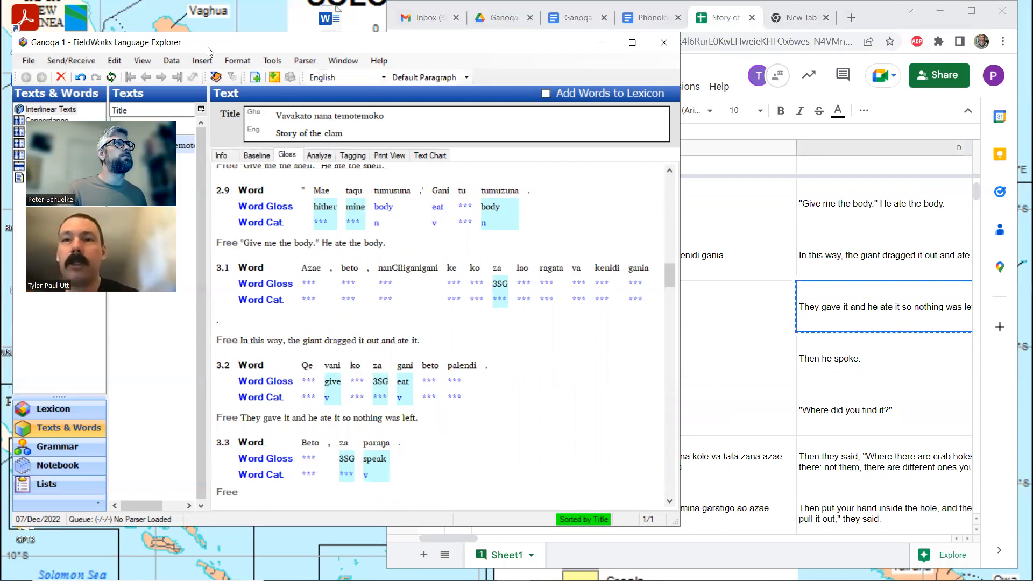
- Arrange FieldWorks and Chrome side by side, with the spreadsheet's vernacular and English columns in view
{"action": "left_click_drag", "start_coordinate": [428, 42], "coordinate": [406, 28]}
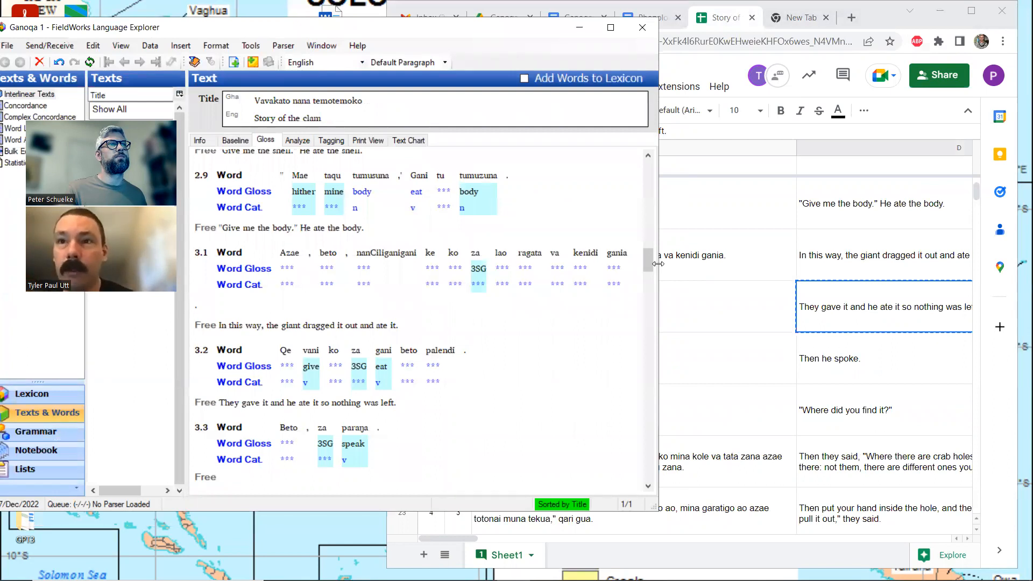
{"action": "left_click_drag", "start_coordinate": [657, 264], "coordinate": [482, 231]}
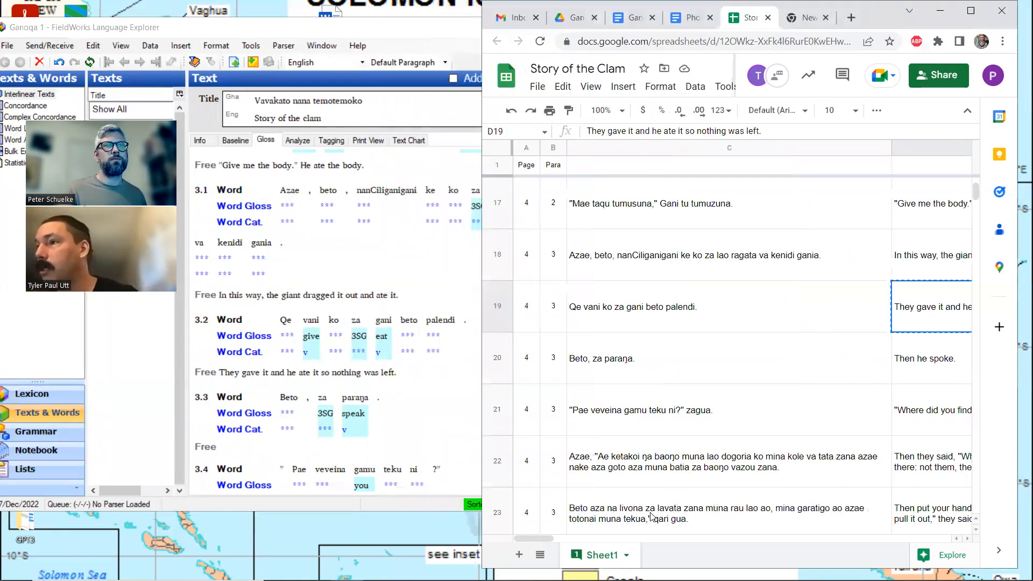
{"action": "left_click", "coordinate": [966, 538]}
{"action": "left_click", "coordinate": [965, 538]}
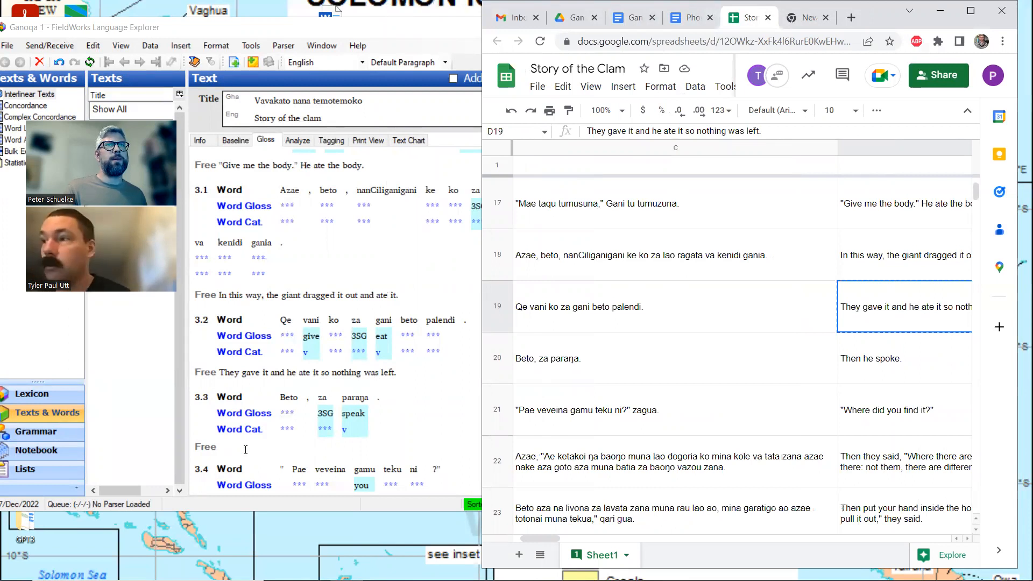
- Copy the translation "Then he spoke." from the spreadsheet into the free translation of line 3.3
{"action": "left_click", "coordinate": [884, 360]}
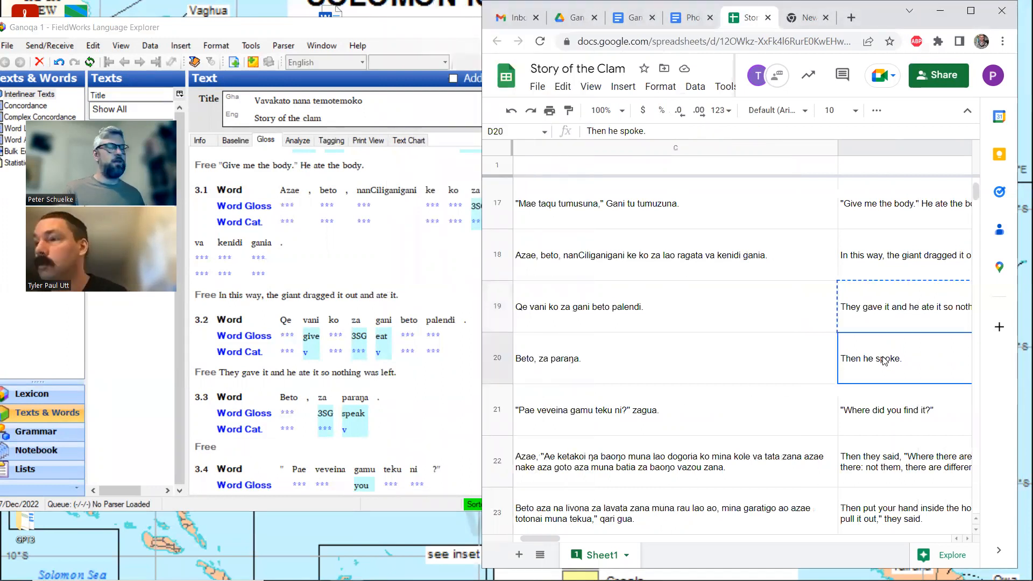
{"action": "key", "text": "ctrl+c"}
{"action": "left_click", "coordinate": [258, 449]}
{"action": "key", "text": "ctrl+v"}
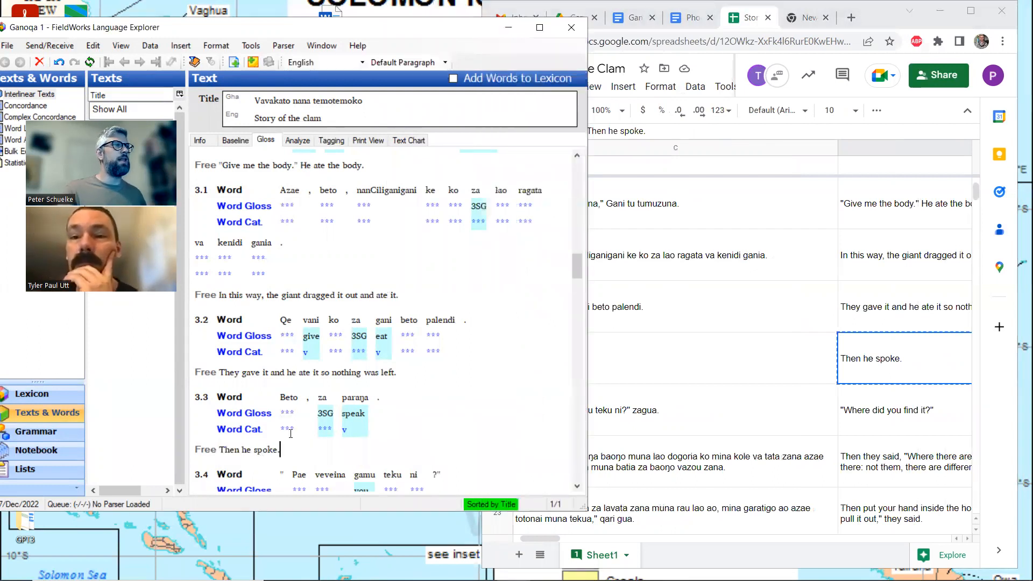
- Copy the translation "Where did you find it?" from the spreadsheet into the free translation of line 3.4
{"action": "left_click", "coordinate": [888, 412]}
{"action": "key", "text": "ctrl+c"}
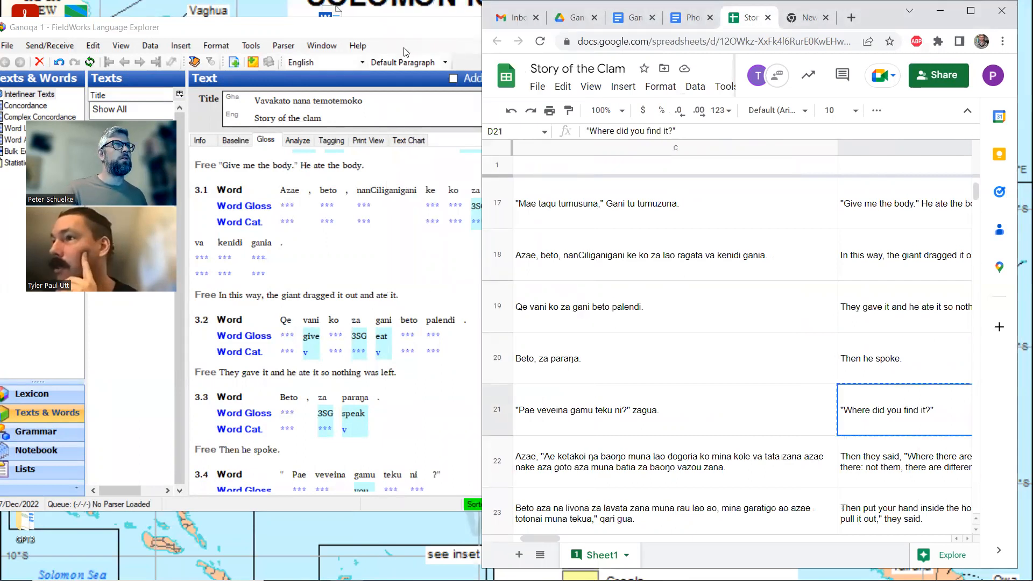
{"action": "left_click", "coordinate": [397, 33]}
{"action": "scroll", "coordinate": [387, 256], "scroll_direction": "down", "scroll_amount": 3}
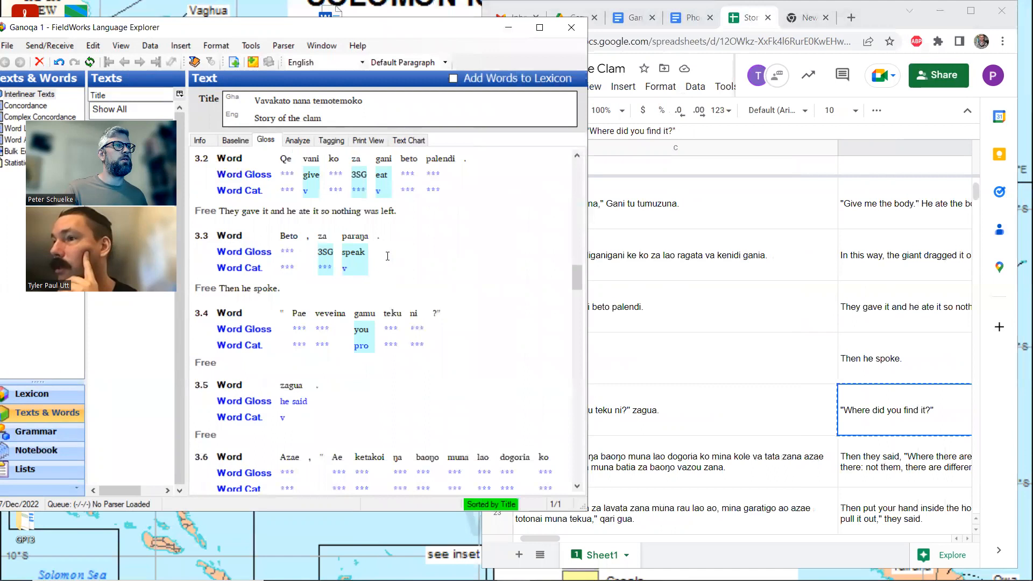
{"action": "left_click", "coordinate": [260, 369]}
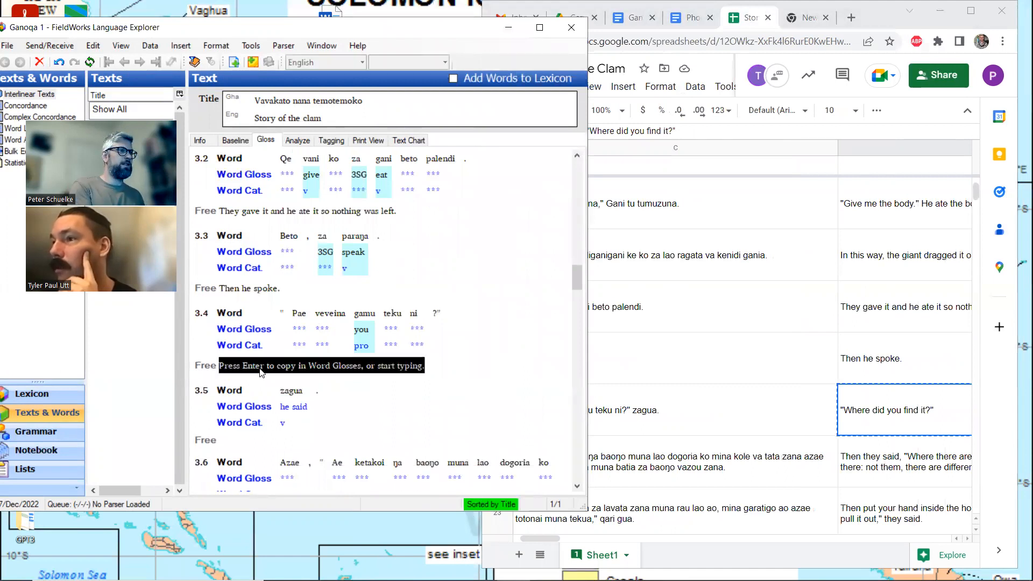
{"action": "key", "text": "ctrl+v"}
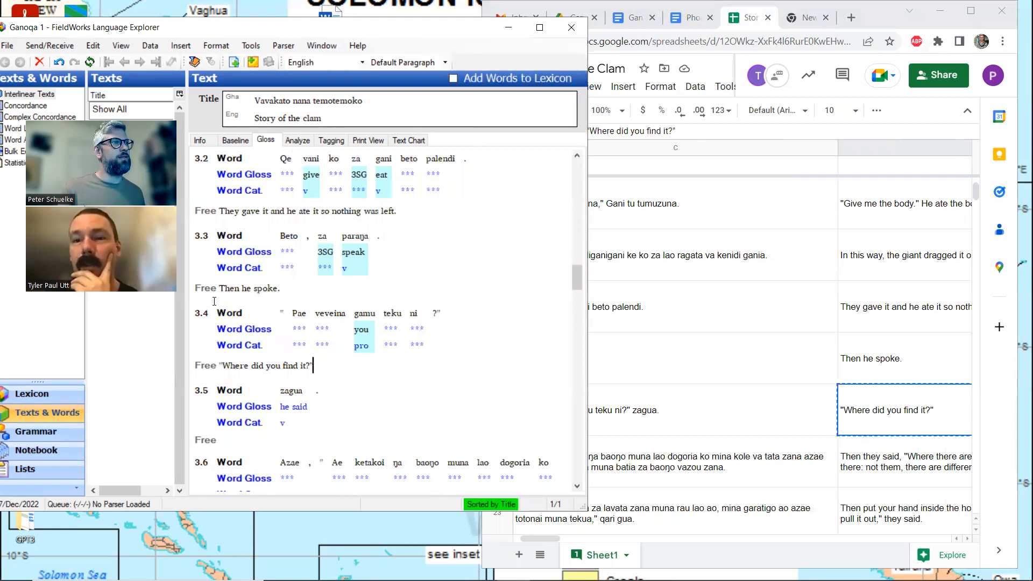
- Enter "[he said]" as the free translation of line 3.5
{"action": "scroll", "coordinate": [441, 323], "scroll_direction": "down", "scroll_amount": 2}
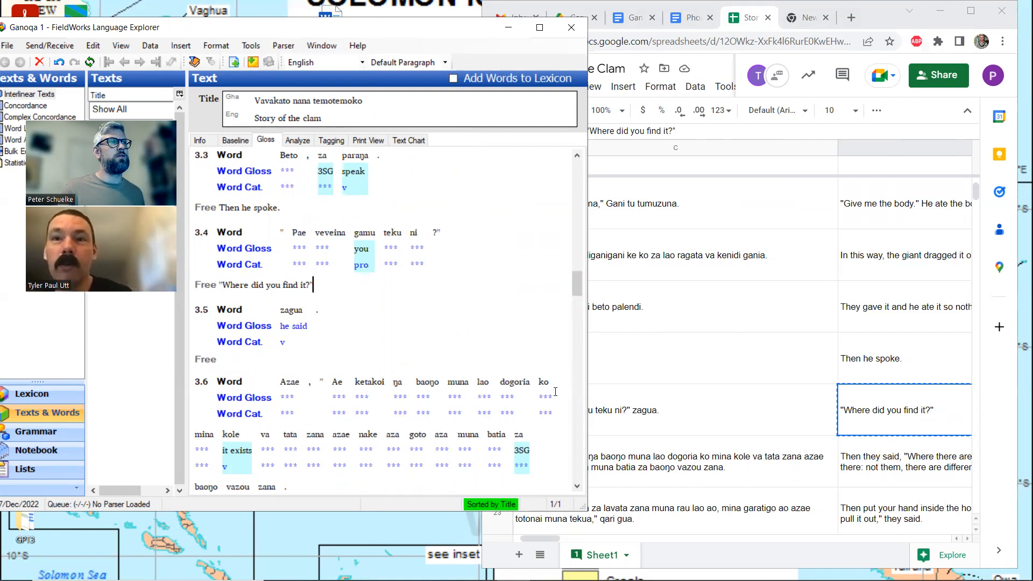
{"action": "left_click", "coordinate": [262, 360]}
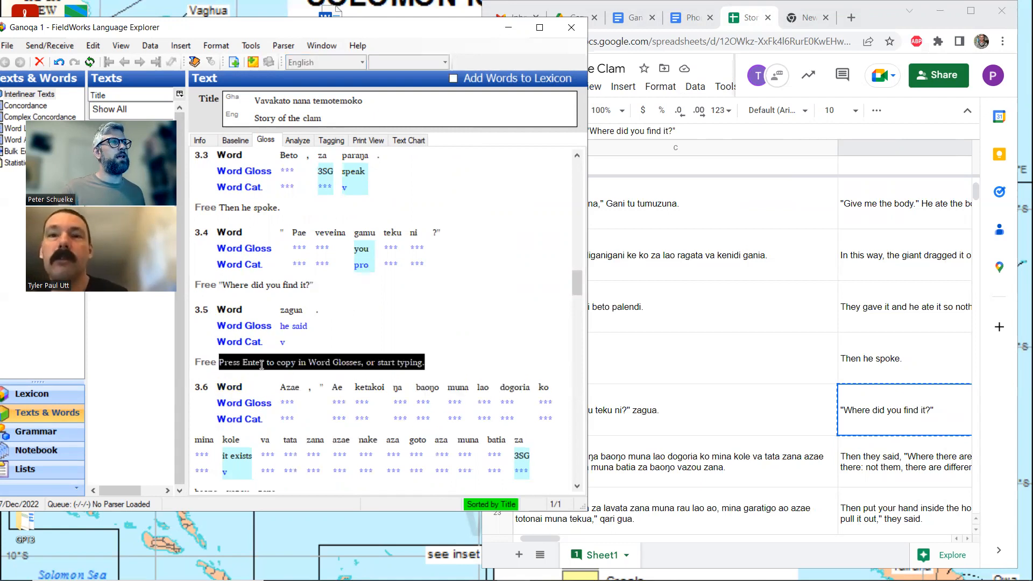
{"action": "scroll", "coordinate": [266, 340], "scroll_direction": "down", "scroll_amount": 3}
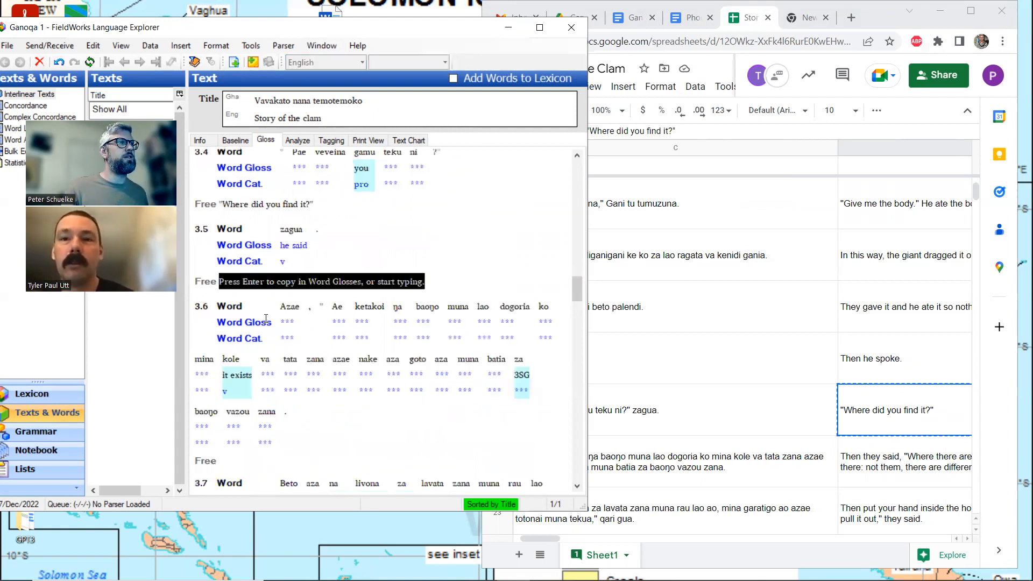
{"action": "left_click", "coordinate": [234, 461]}
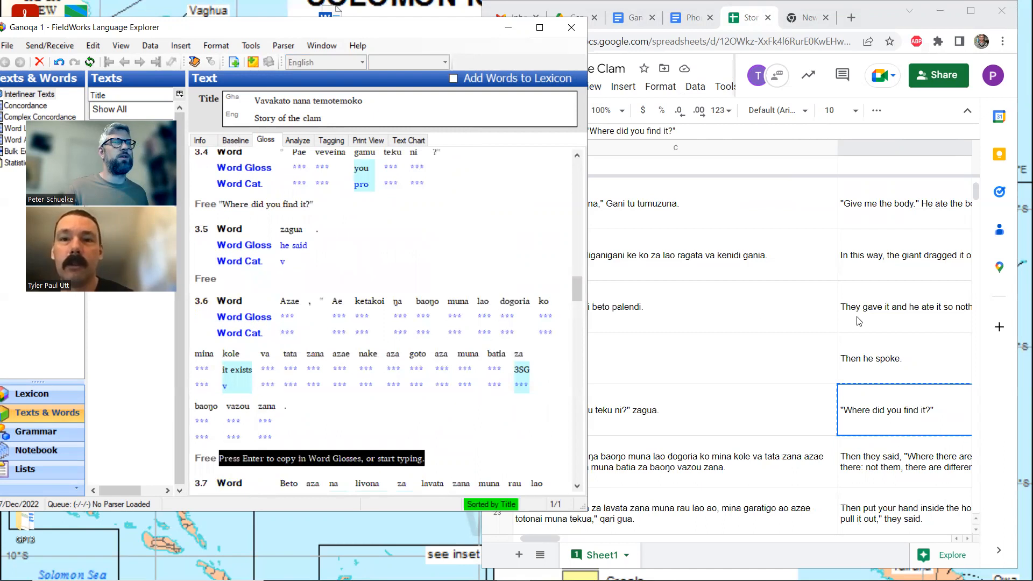
{"action": "left_click", "coordinate": [237, 278]}
{"action": "type", "text": "["}
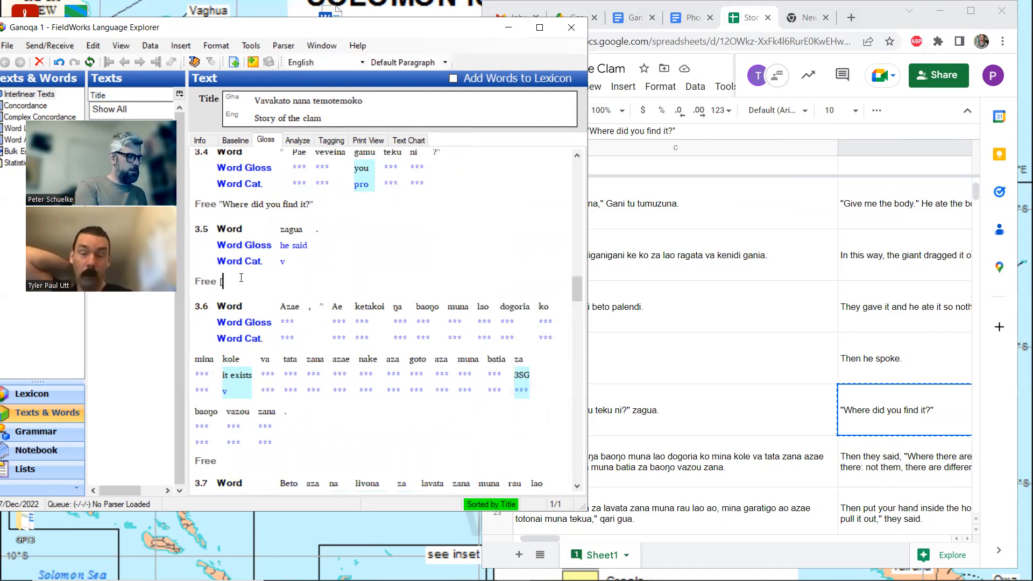
{"action": "type", "text": "he said]"}
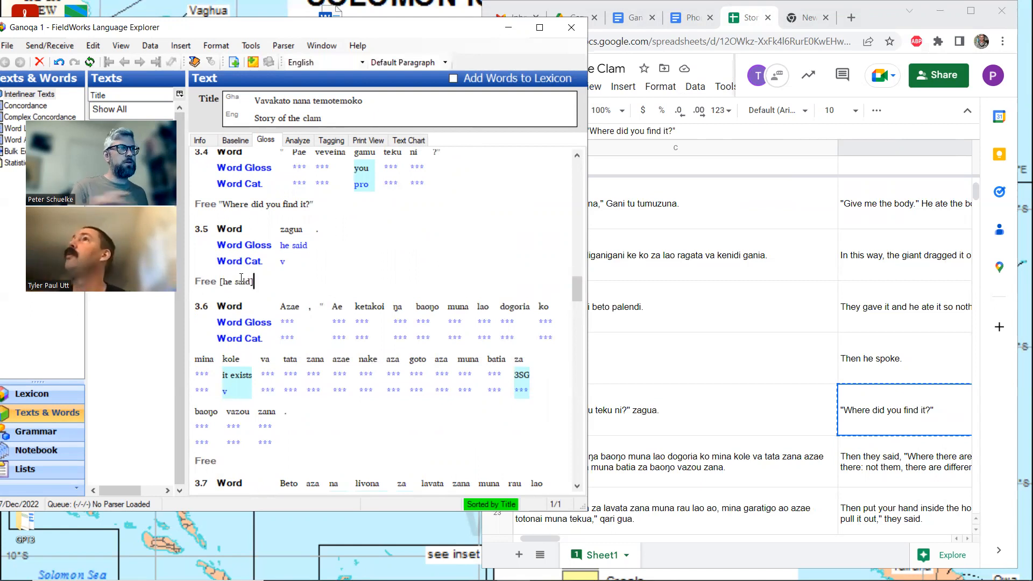
- Copy the translation beginning "Then they said, 'Where there are crab holes" from the spreadsheet into the free translation of line 3.6
{"action": "left_click", "coordinate": [238, 464]}
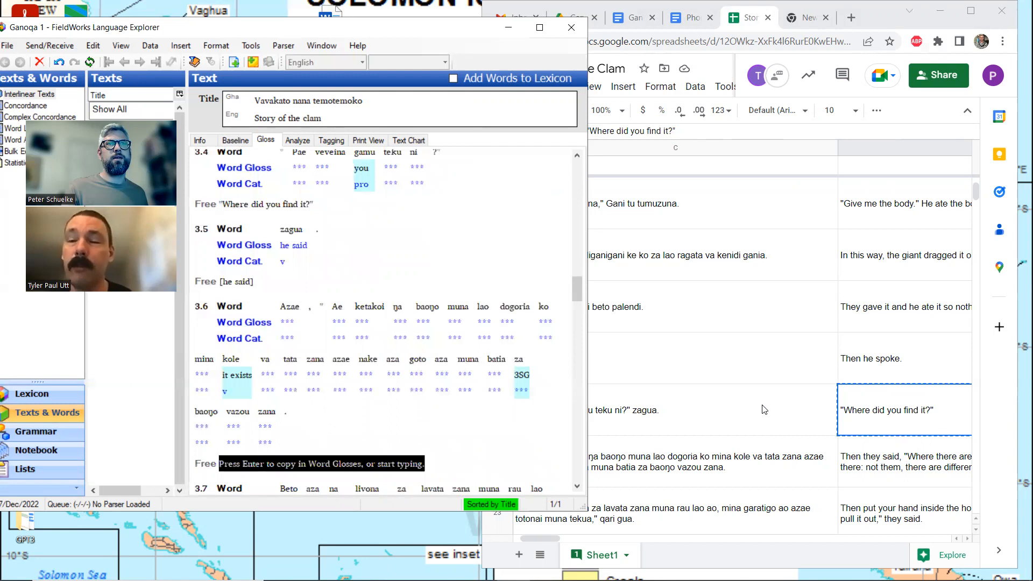
{"action": "left_click", "coordinate": [880, 452]}
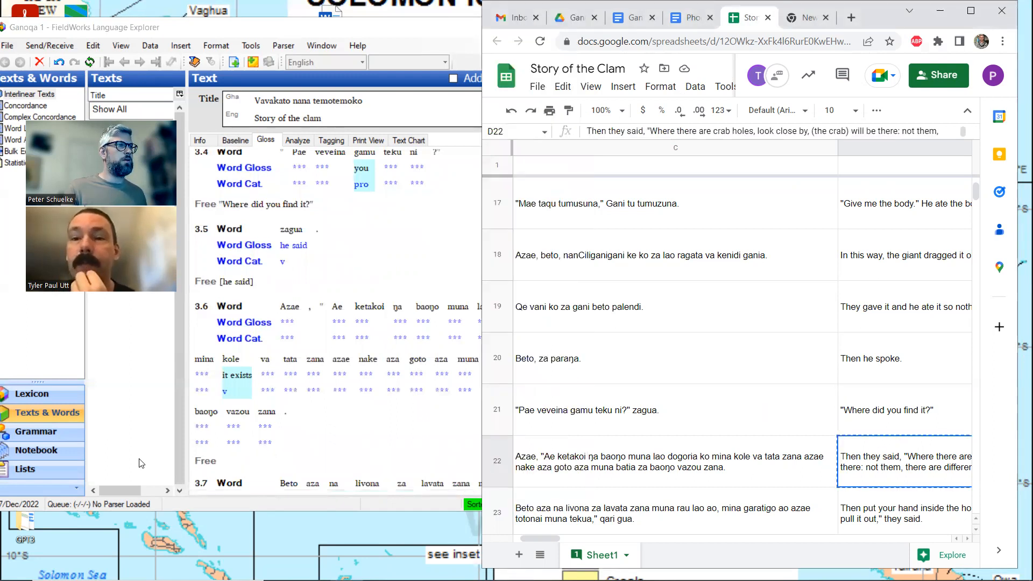
{"action": "key", "text": "ctrl+c"}
{"action": "left_click", "coordinate": [239, 464]}
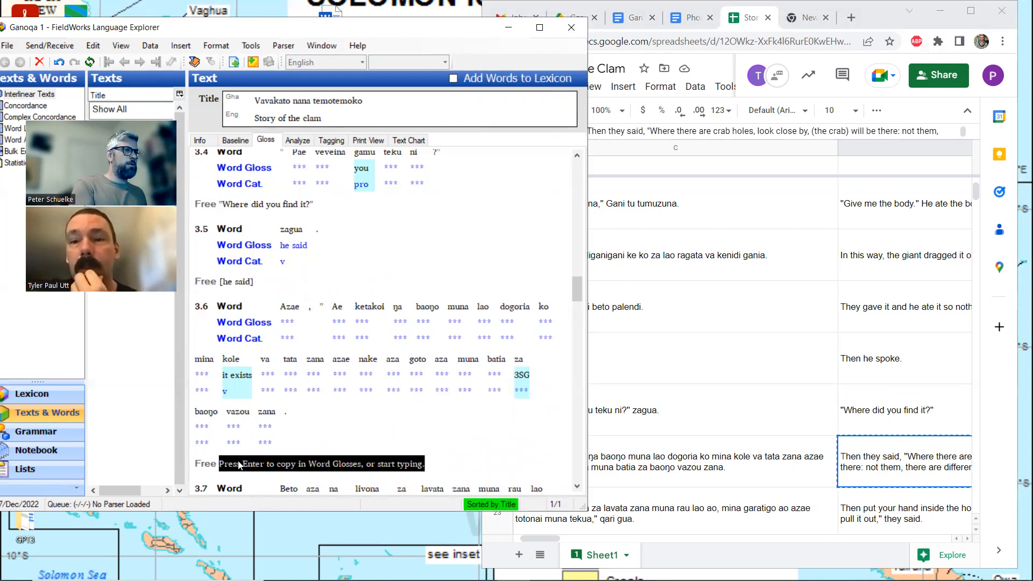
{"action": "key", "text": "ctrl+v"}
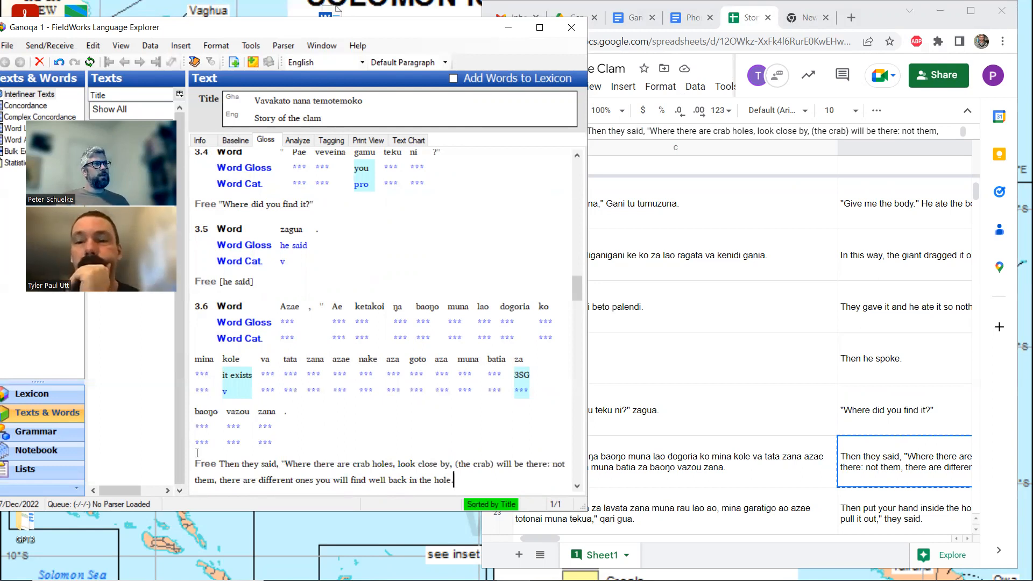
- Examine the text's print view and the display options of its Morphemes line, then return to the gloss view
{"action": "left_click", "coordinate": [364, 142]}
{"action": "scroll", "coordinate": [446, 253], "scroll_direction": "down", "scroll_amount": 5}
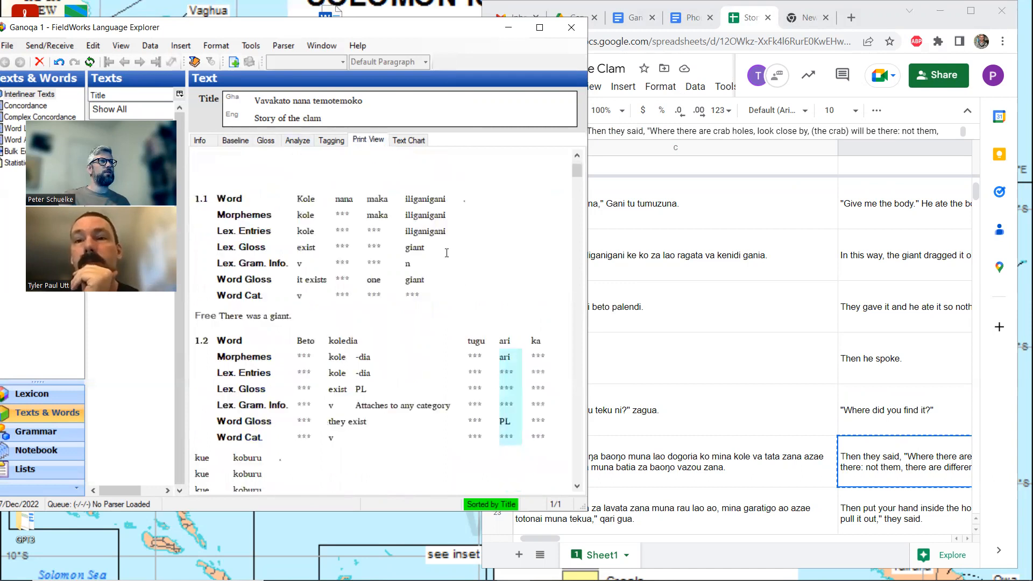
{"action": "scroll", "coordinate": [447, 253], "scroll_direction": "up", "scroll_amount": 3}
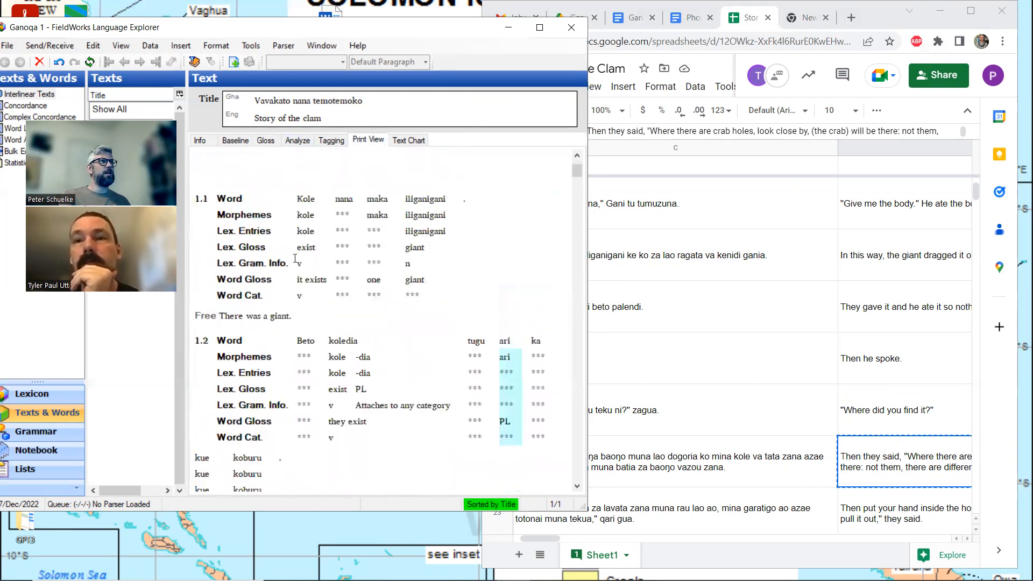
{"action": "left_click", "coordinate": [235, 217]}
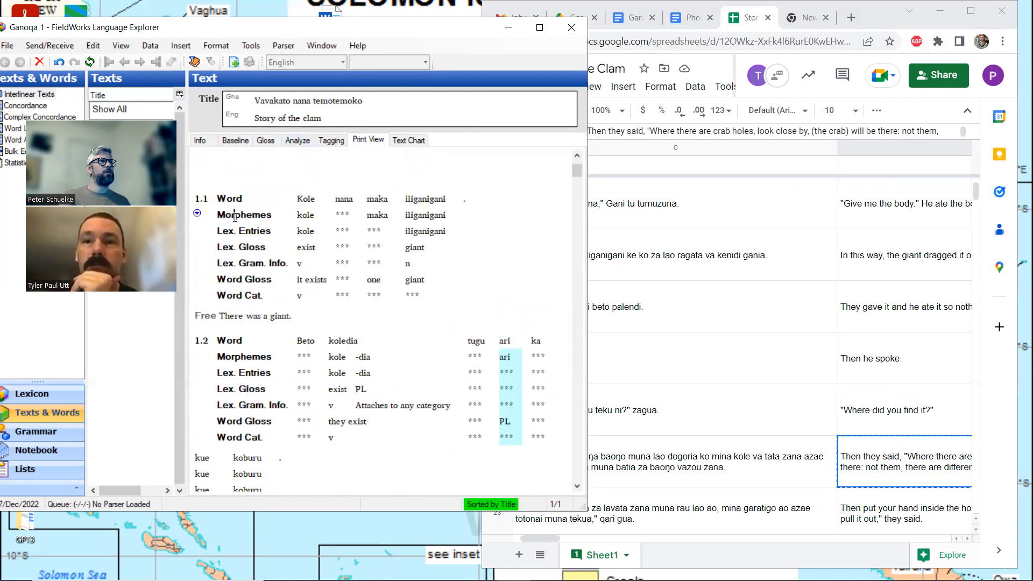
{"action": "left_click", "coordinate": [198, 215]}
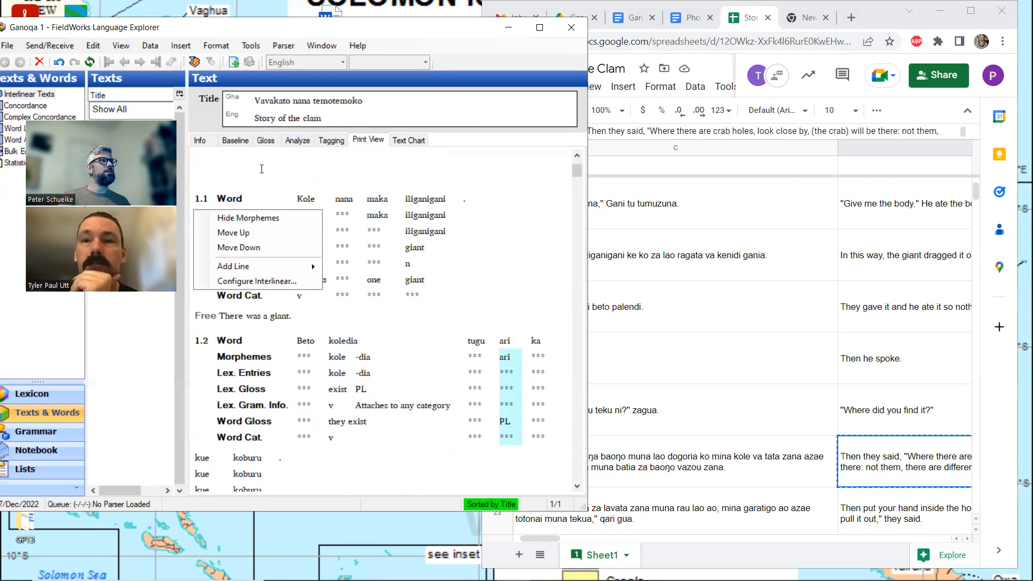
{"action": "key", "text": "Escape"}
{"action": "left_click", "coordinate": [297, 142]}
{"action": "left_click", "coordinate": [261, 143]}
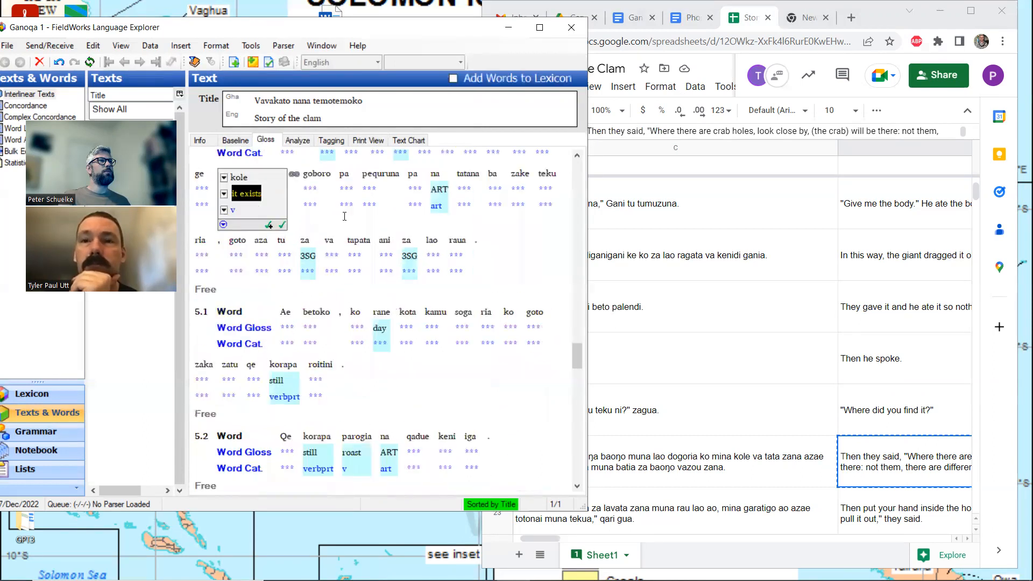
- Copy the translation beginning "Then put your hand inside the hole" from the spreadsheet into the free translation of line 3.7
{"action": "scroll", "coordinate": [262, 291], "scroll_direction": "up", "scroll_amount": 3}
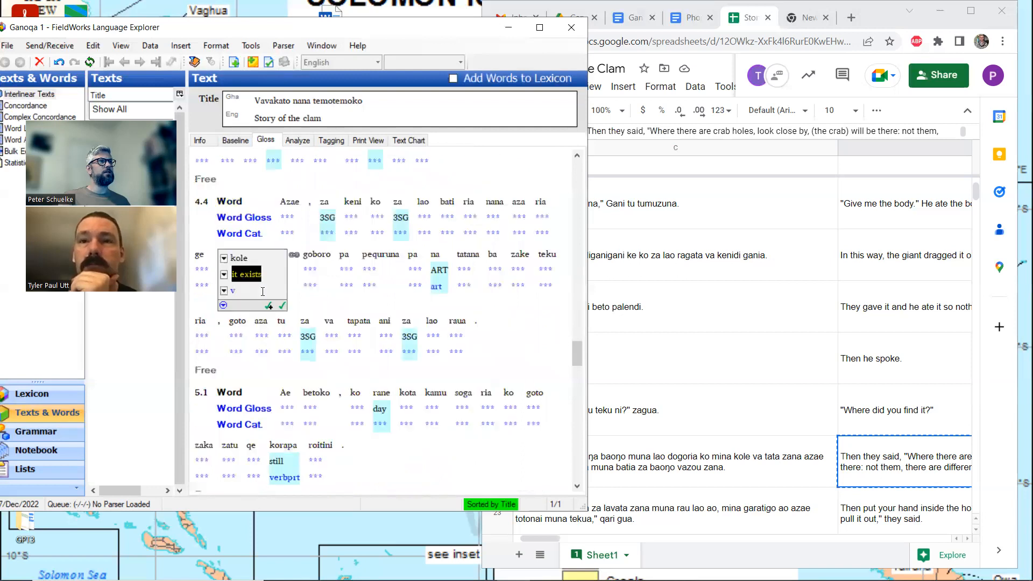
{"action": "scroll", "coordinate": [263, 291], "scroll_direction": "up", "scroll_amount": 12}
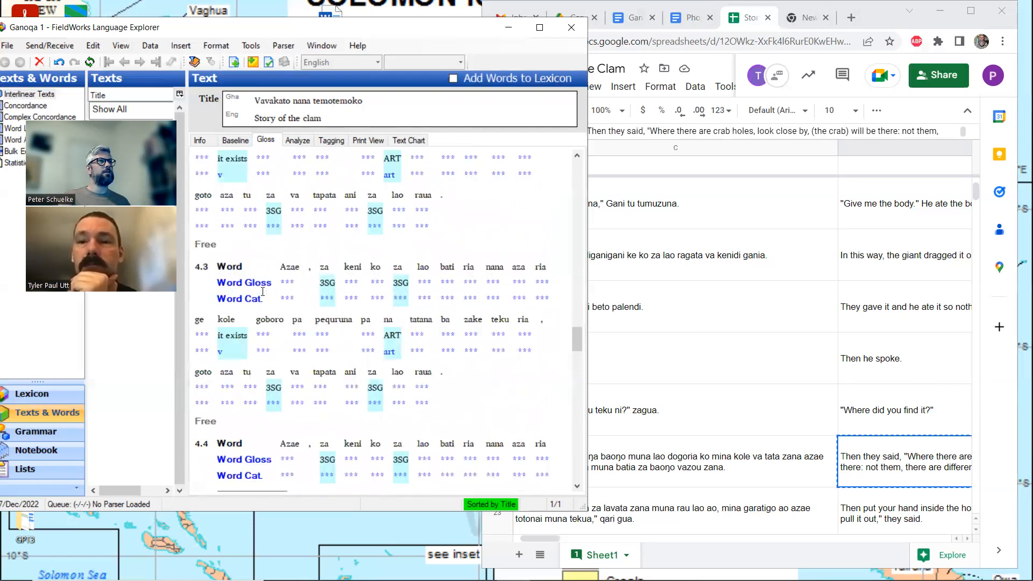
{"action": "scroll", "coordinate": [263, 292], "scroll_direction": "up", "scroll_amount": 15}
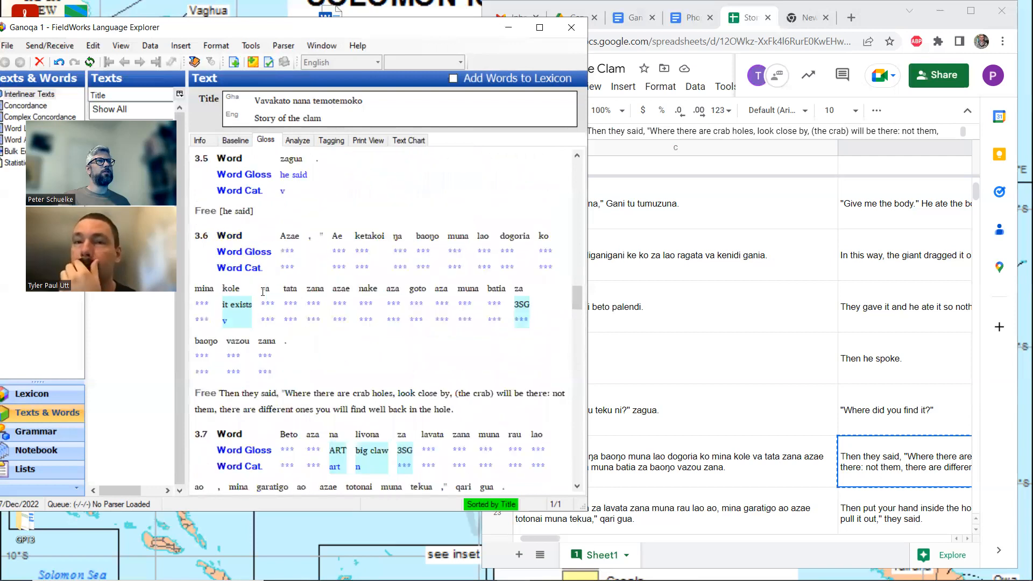
{"action": "scroll", "coordinate": [263, 291], "scroll_direction": "down", "scroll_amount": 6}
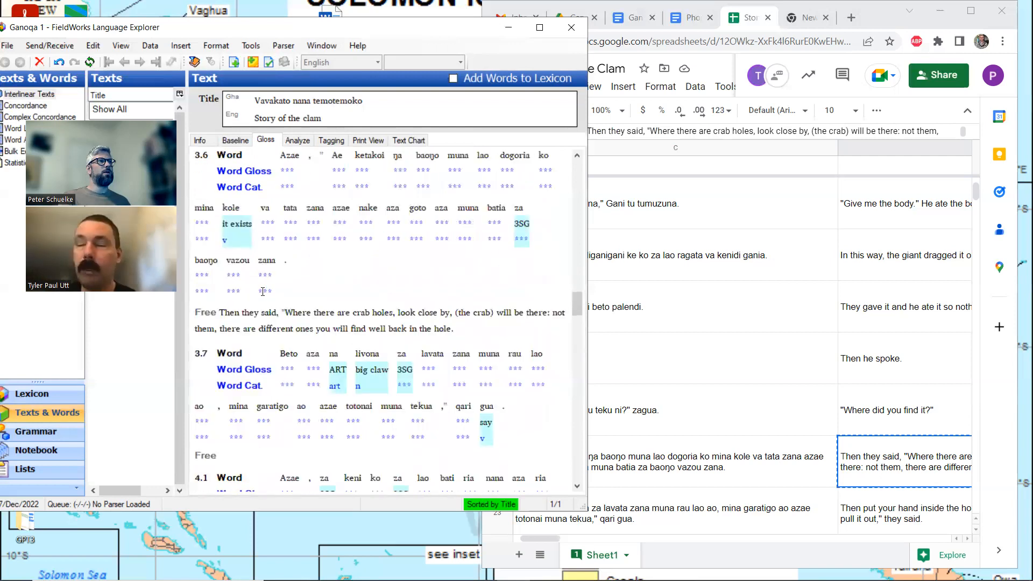
{"action": "left_click", "coordinate": [251, 378]}
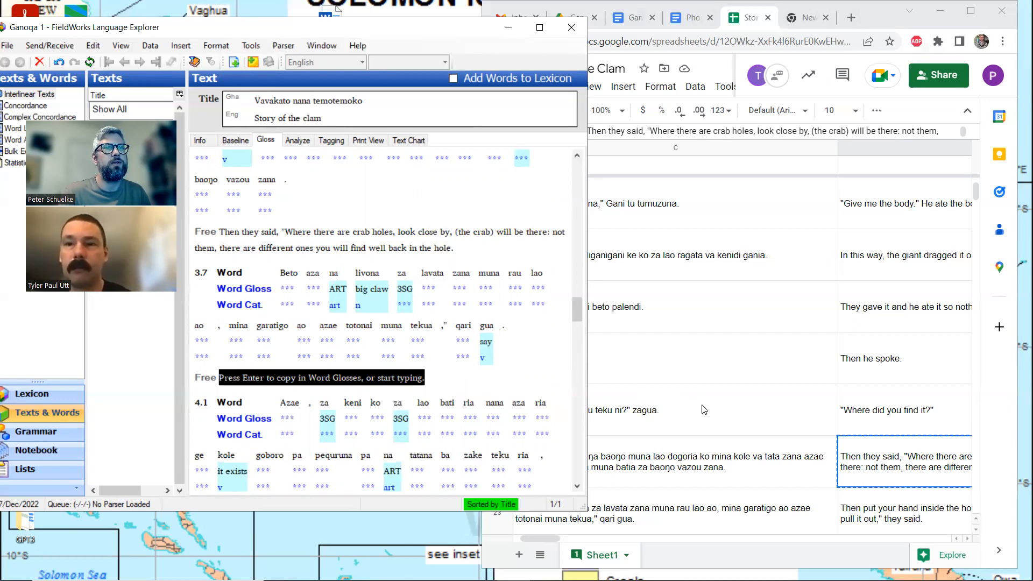
{"action": "left_click", "coordinate": [867, 511]}
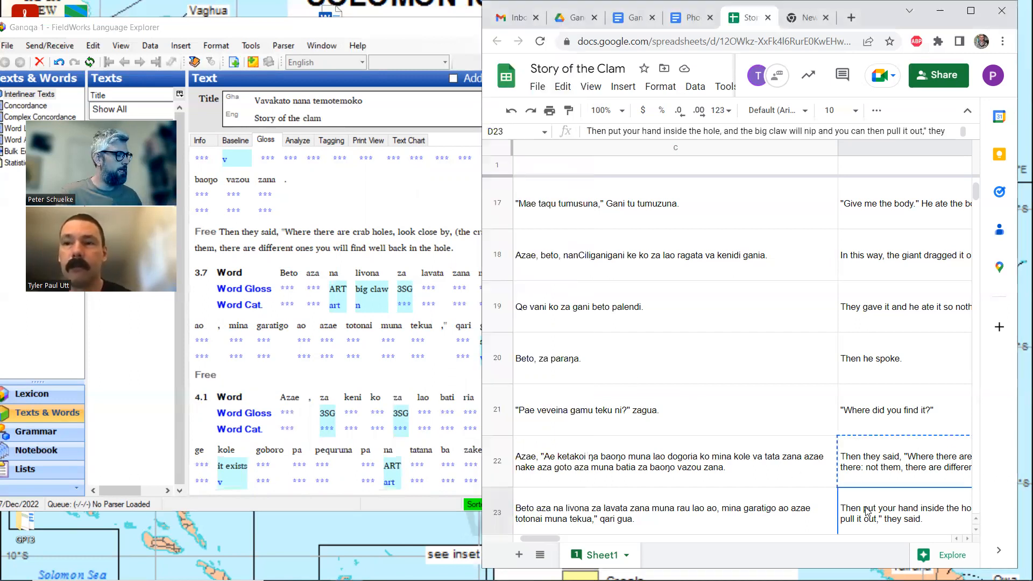
{"action": "key", "text": "ctrl+c"}
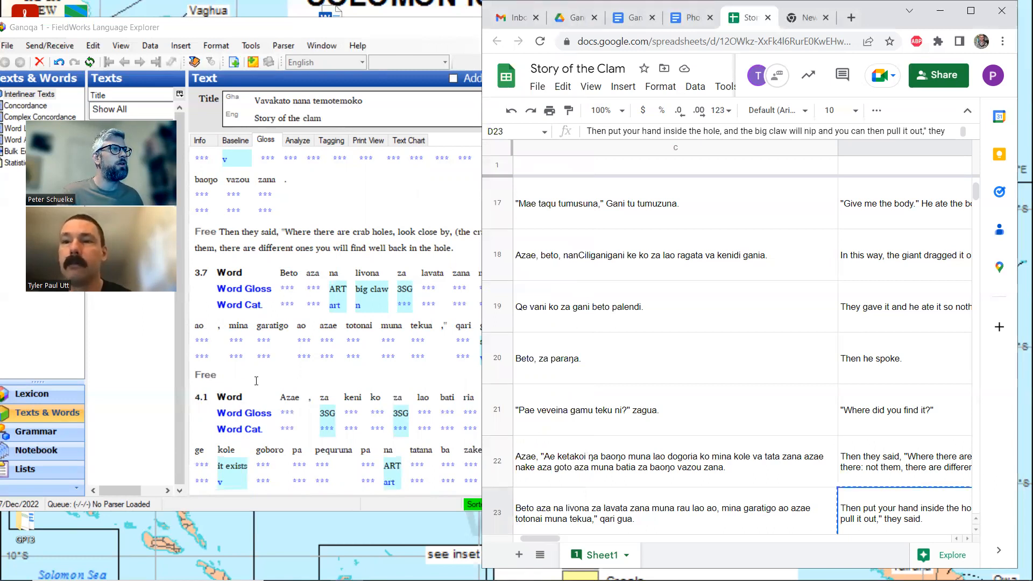
{"action": "left_click", "coordinate": [256, 376]}
{"action": "key", "text": "ctrl+v"}
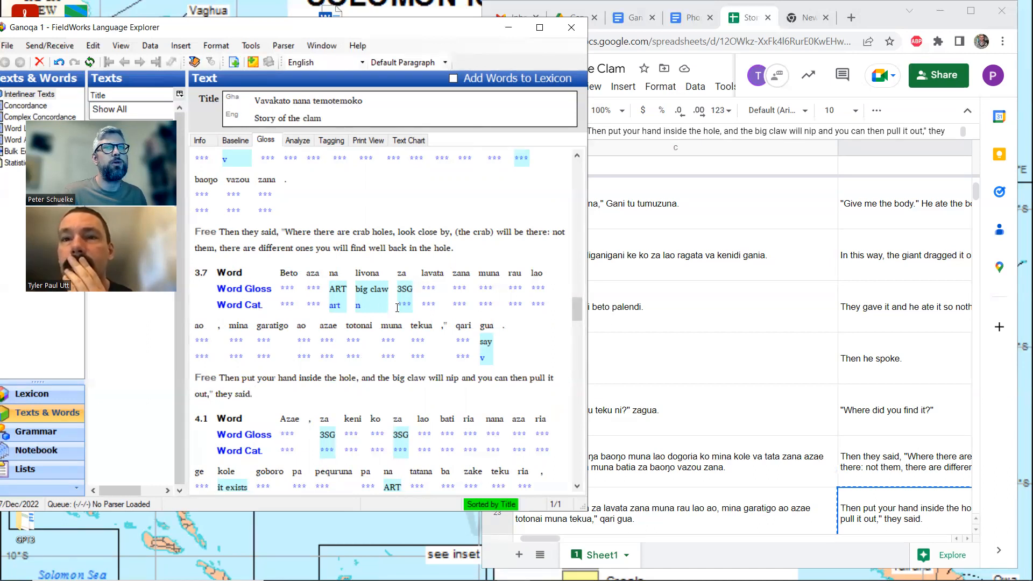
- Narrow the FieldWorks window slightly and compare the lines around 3.5 to 4.3 with the matching spreadsheet rows
{"action": "scroll", "coordinate": [846, 356], "scroll_direction": "down", "scroll_amount": 3}
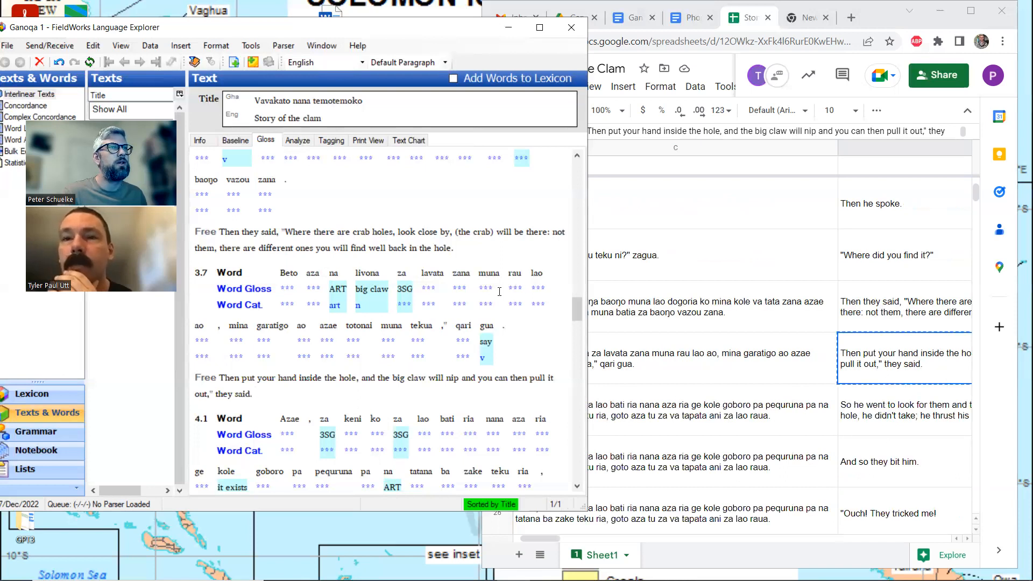
{"action": "left_click_drag", "start_coordinate": [587, 276], "coordinate": [568, 276]}
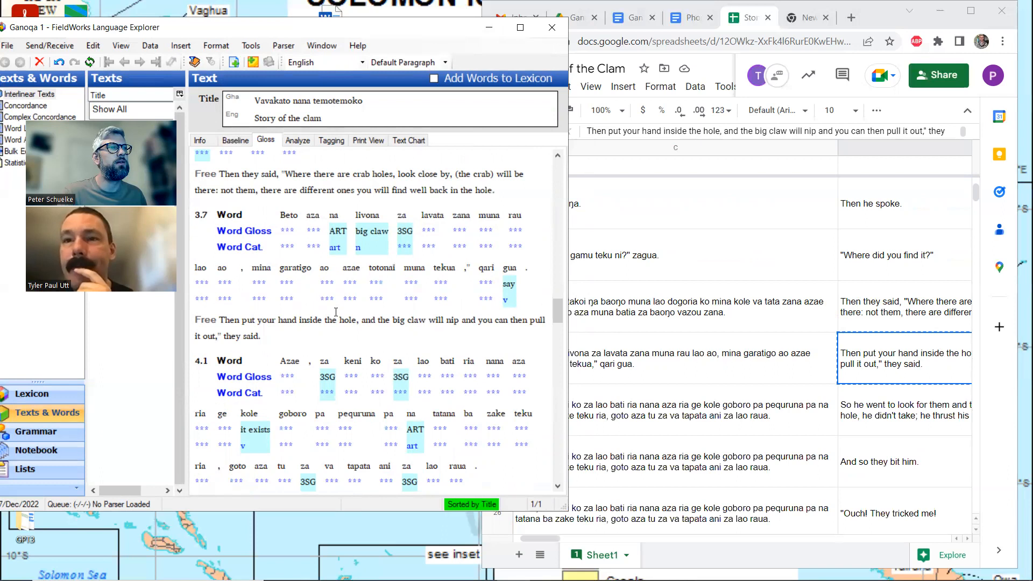
{"action": "left_click", "coordinate": [557, 485]}
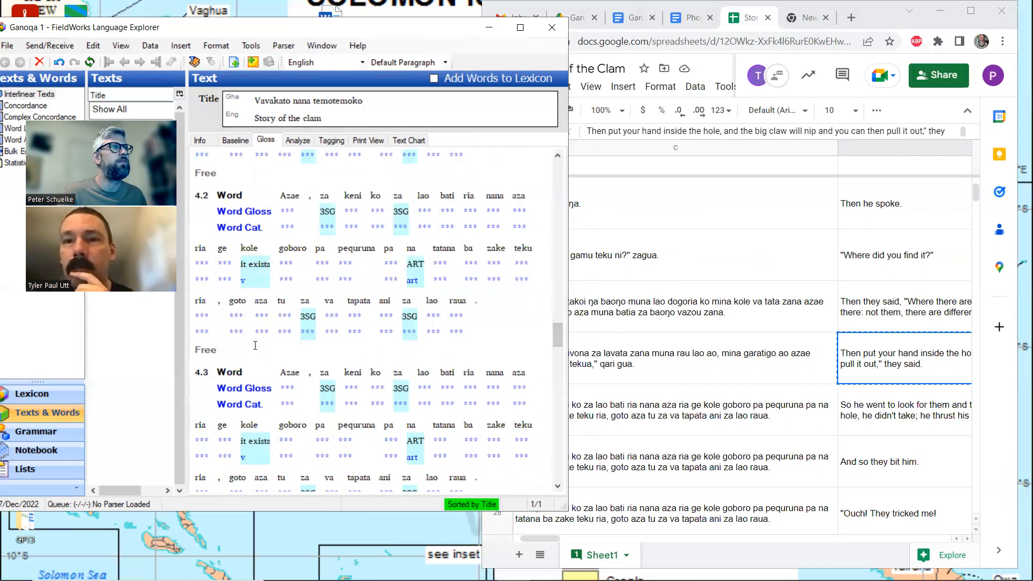
{"action": "scroll", "coordinate": [255, 345], "scroll_direction": "up", "scroll_amount": 3}
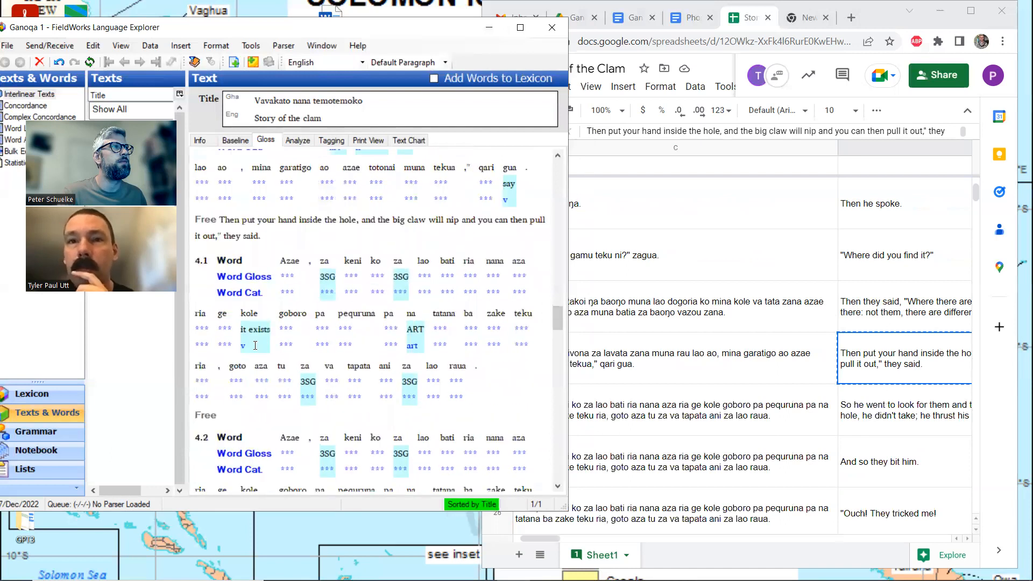
{"action": "scroll", "coordinate": [255, 345], "scroll_direction": "up", "scroll_amount": 3}
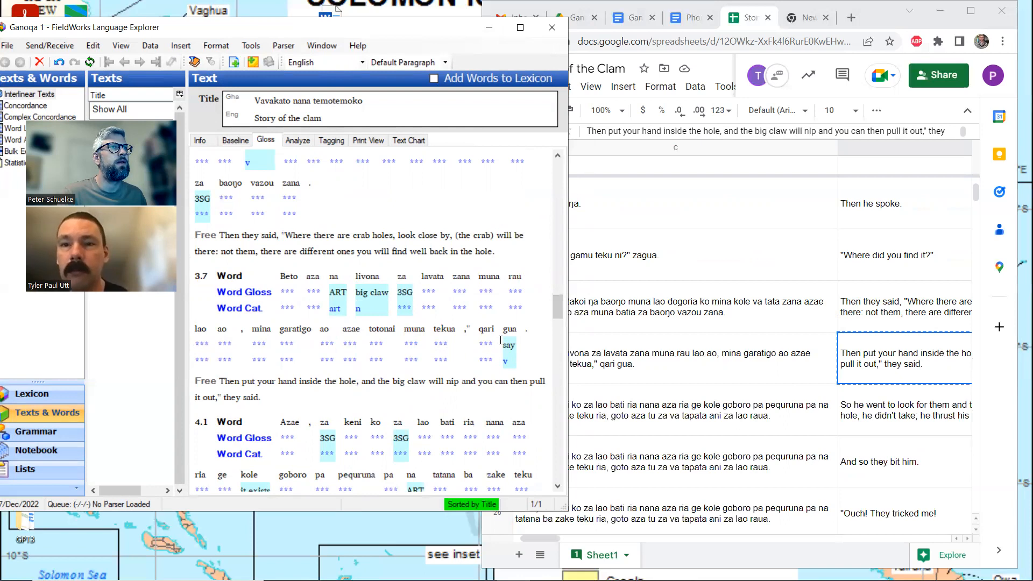
{"action": "scroll", "coordinate": [494, 340], "scroll_direction": "up", "scroll_amount": 3}
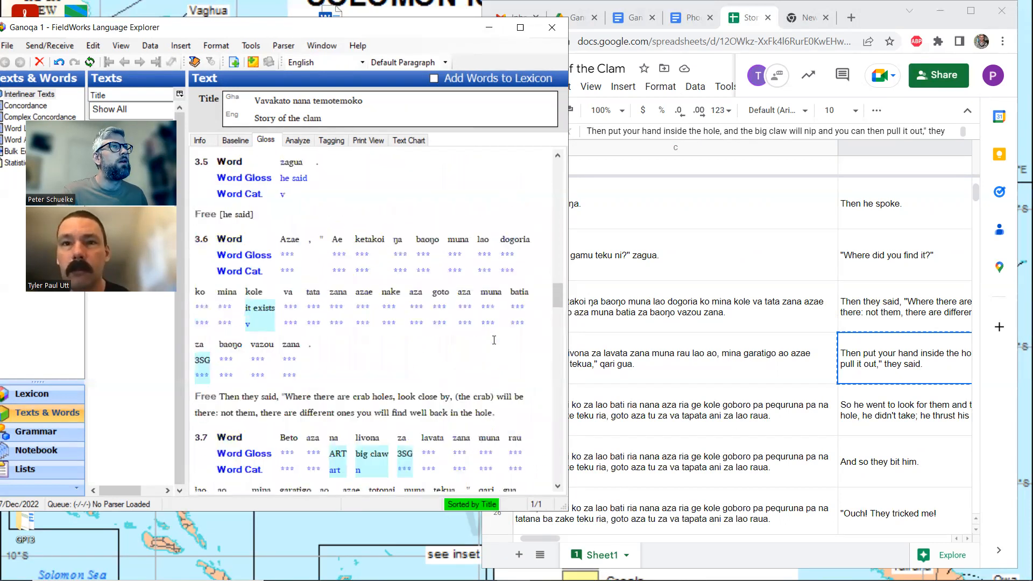
{"action": "scroll", "coordinate": [494, 340], "scroll_direction": "up", "scroll_amount": 3}
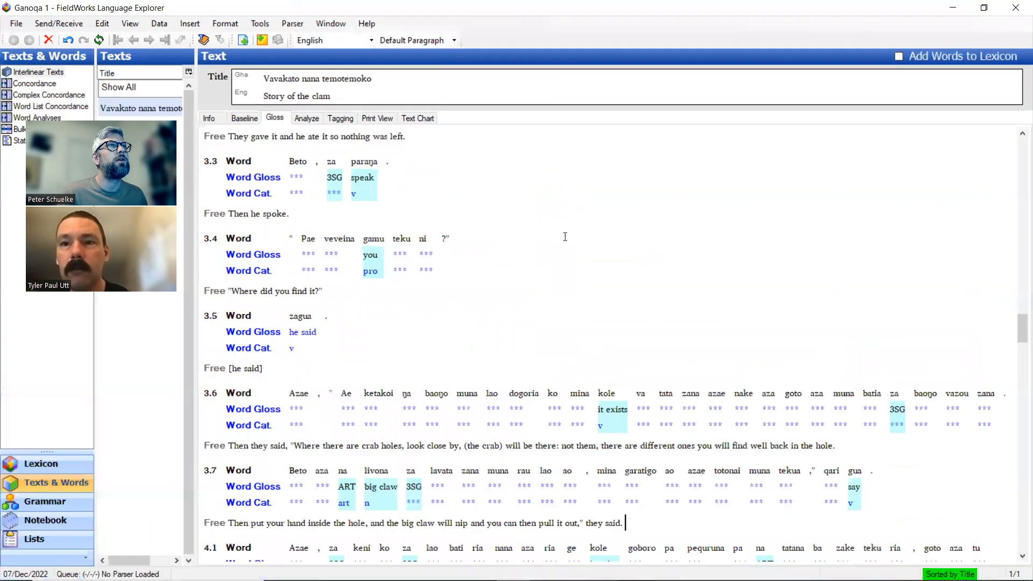
- Maximize the FieldWorks window and go back to line 1.1 of the glossed text
{"action": "left_click", "coordinate": [520, 28]}
{"action": "scroll", "coordinate": [565, 238], "scroll_direction": "up", "scroll_amount": 6}
{"action": "scroll", "coordinate": [565, 237], "scroll_direction": "up", "scroll_amount": 15}
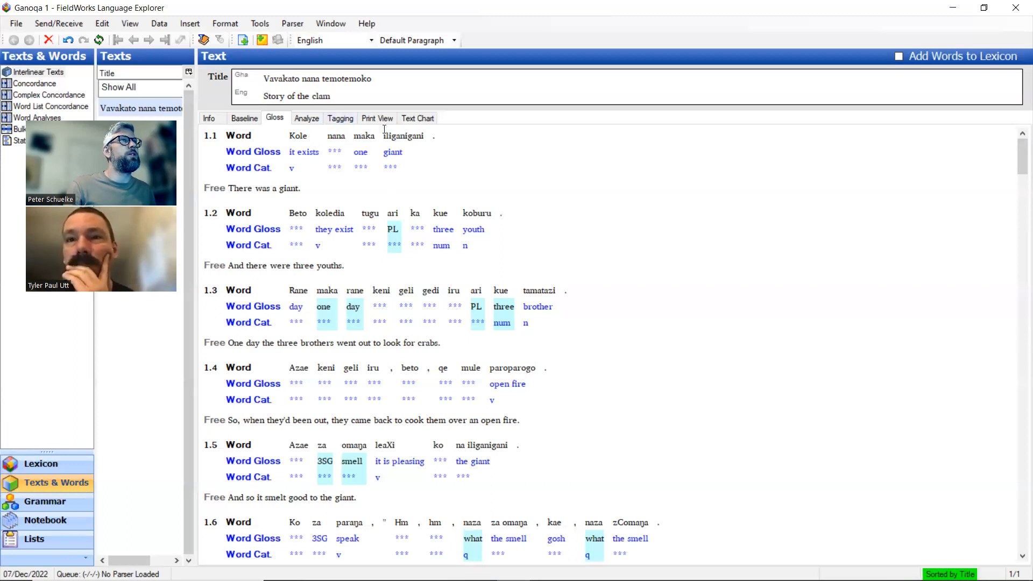
- Examine the word glosses, categories and free translations of lines 1.1 to 3.1 for words still lacking a gloss
{"action": "scroll", "coordinate": [395, 178], "scroll_direction": "down", "scroll_amount": 3}
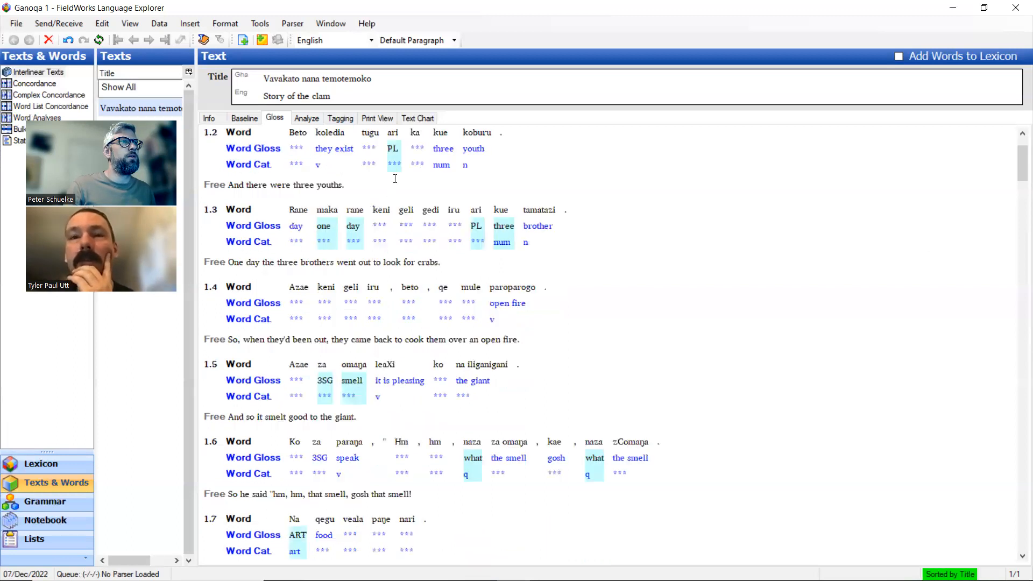
{"action": "scroll", "coordinate": [395, 179], "scroll_direction": "down", "scroll_amount": 3}
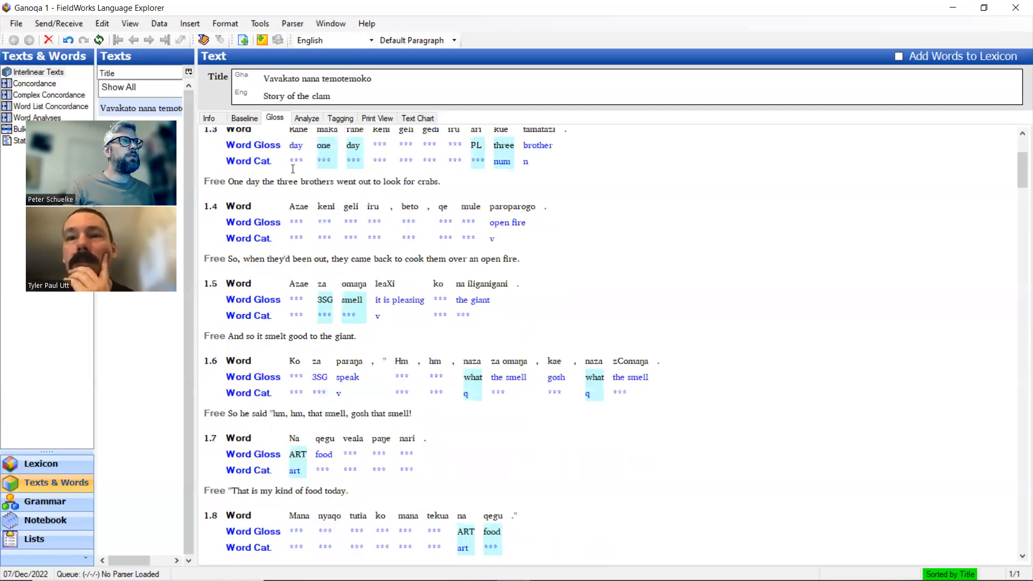
{"action": "scroll", "coordinate": [264, 212], "scroll_direction": "up", "scroll_amount": 3}
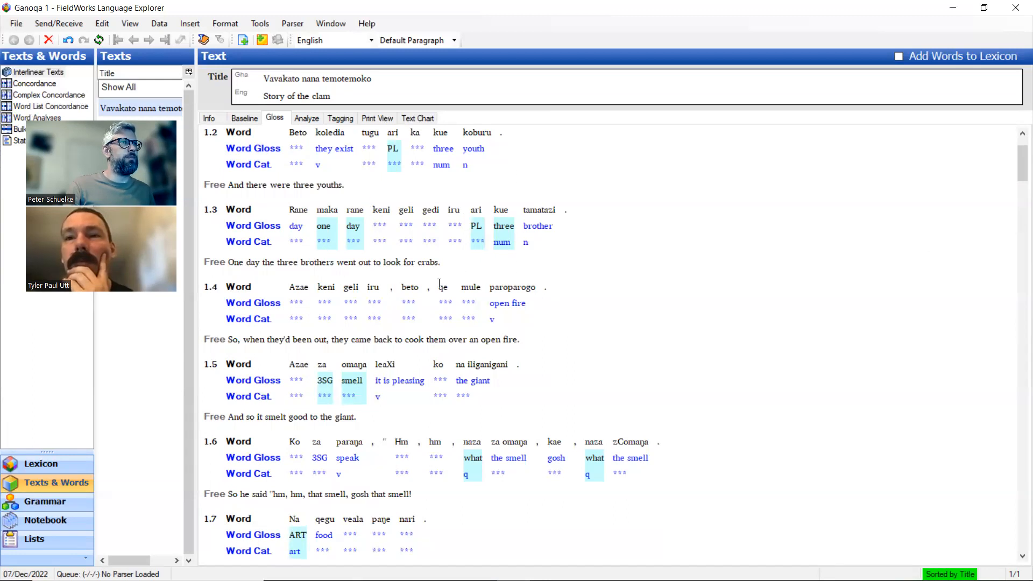
{"action": "scroll", "coordinate": [439, 283], "scroll_direction": "down", "scroll_amount": 3}
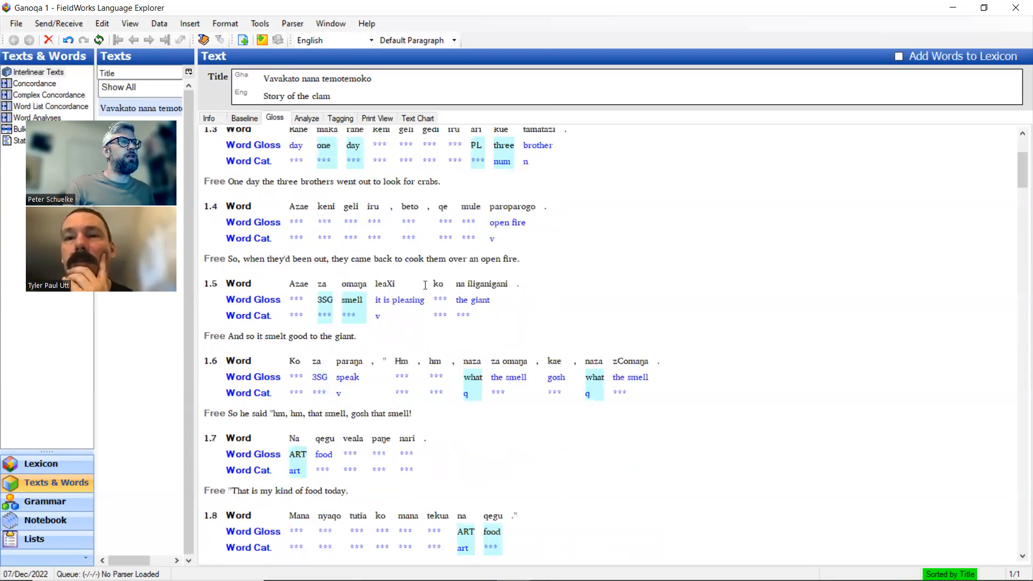
{"action": "scroll", "coordinate": [425, 285], "scroll_direction": "down", "scroll_amount": 3}
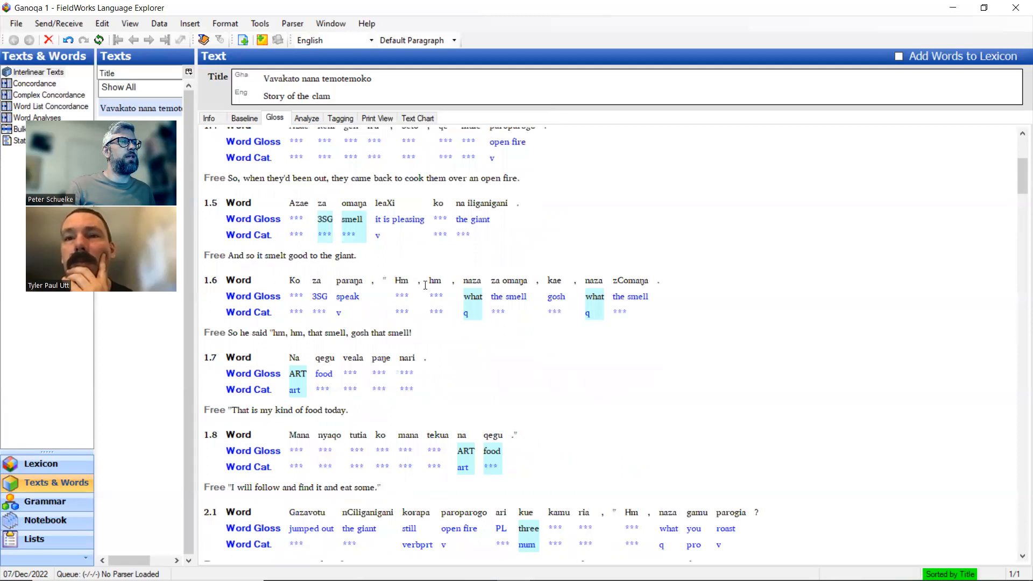
{"action": "scroll", "coordinate": [425, 285], "scroll_direction": "down", "scroll_amount": 3}
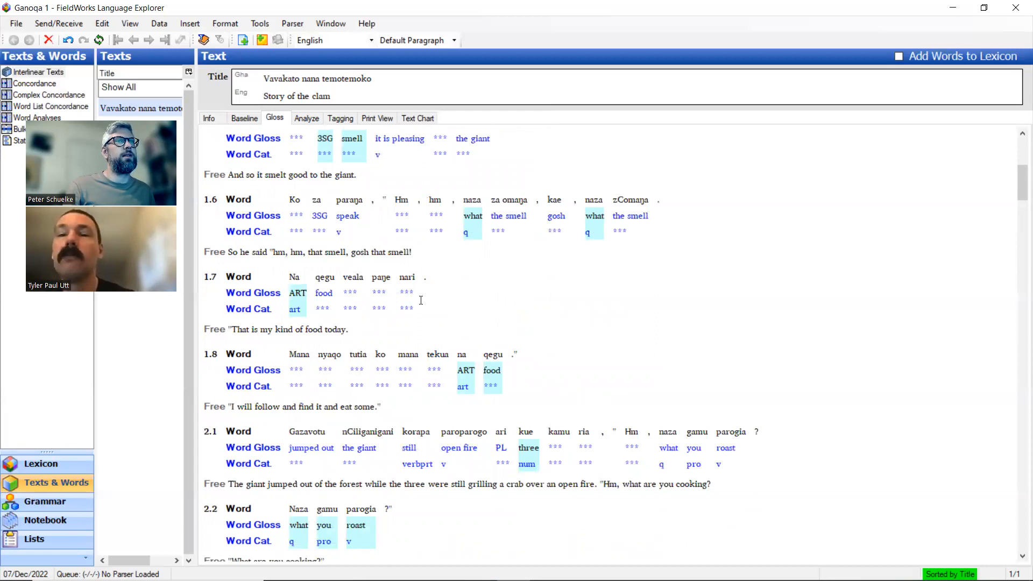
{"action": "scroll", "coordinate": [420, 299], "scroll_direction": "down", "scroll_amount": 6}
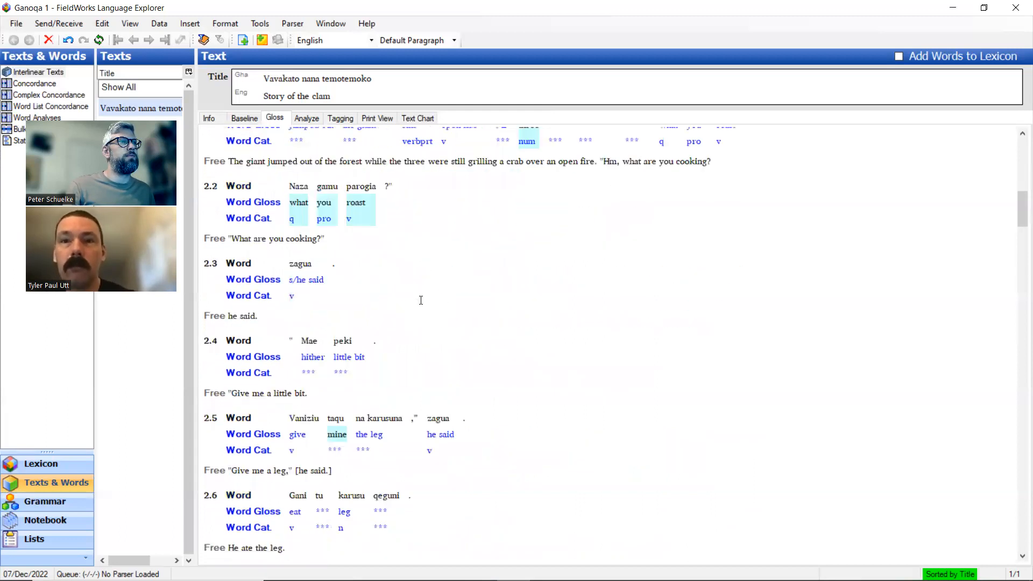
{"action": "scroll", "coordinate": [319, 347], "scroll_direction": "down", "scroll_amount": 3}
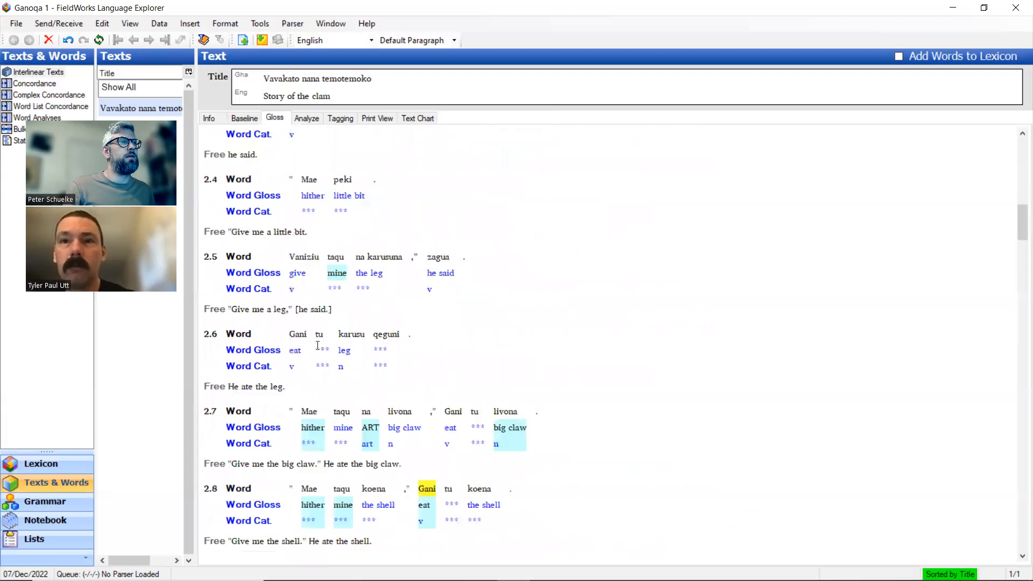
{"action": "scroll", "coordinate": [318, 346], "scroll_direction": "down", "scroll_amount": 2}
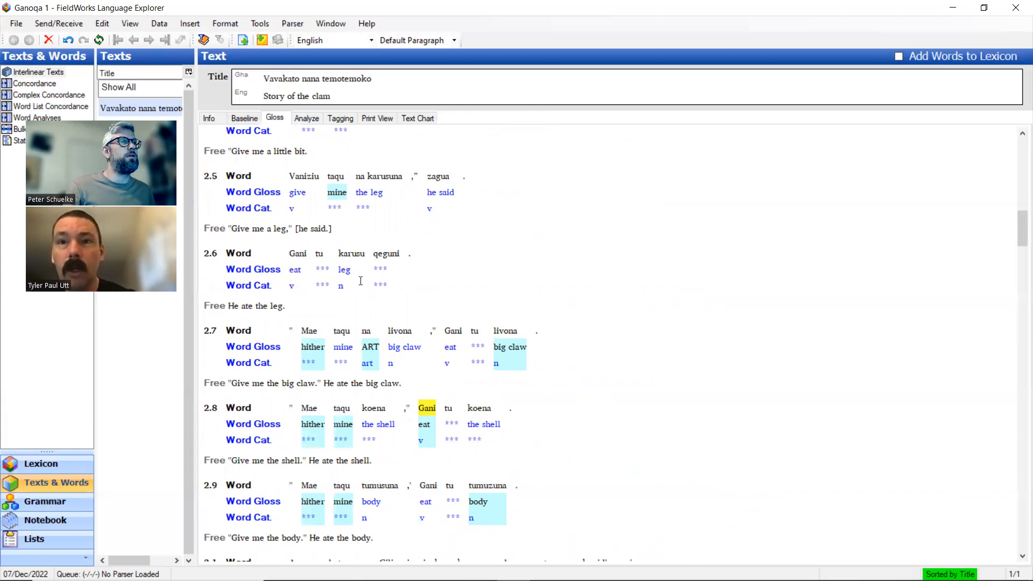
{"action": "scroll", "coordinate": [361, 280], "scroll_direction": "down", "scroll_amount": 3}
- Gloss the word "tu" in line 2.6 as PST
{"action": "scroll", "coordinate": [361, 280], "scroll_direction": "up", "scroll_amount": 2}
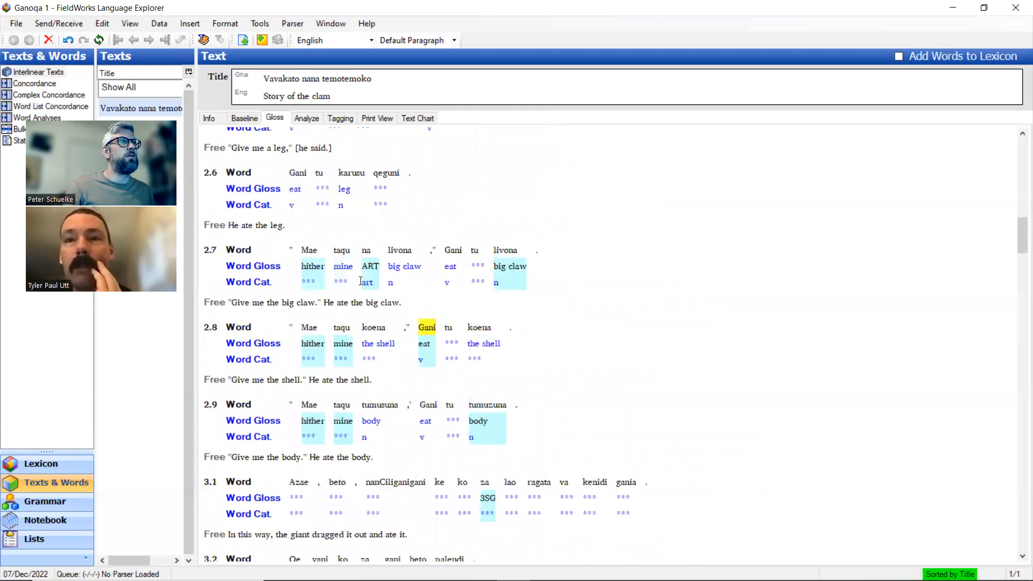
{"action": "scroll", "coordinate": [361, 280], "scroll_direction": "up", "scroll_amount": 2}
{"action": "scroll", "coordinate": [360, 281], "scroll_direction": "up", "scroll_amount": 4}
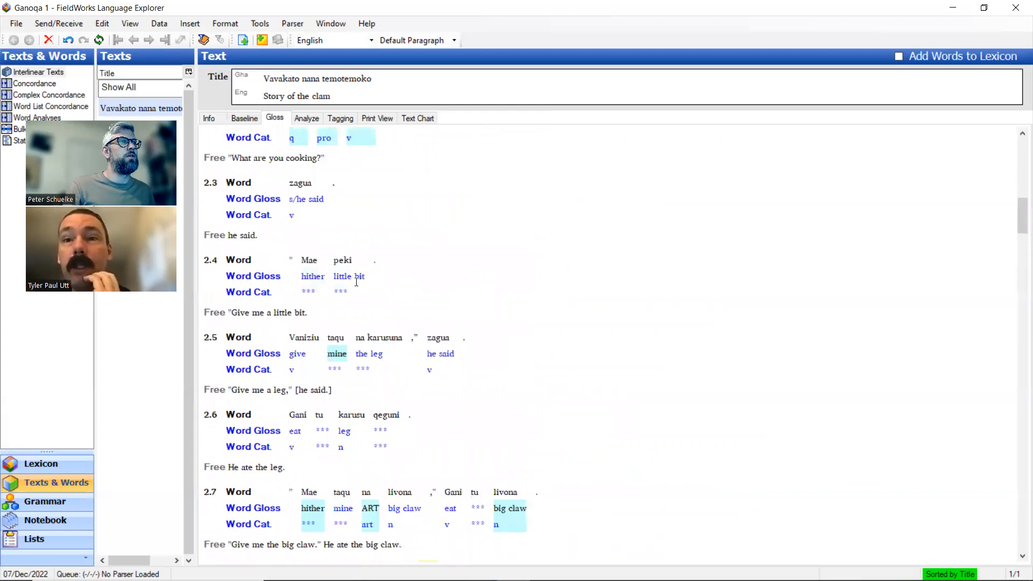
{"action": "scroll", "coordinate": [317, 330], "scroll_direction": "down", "scroll_amount": 2}
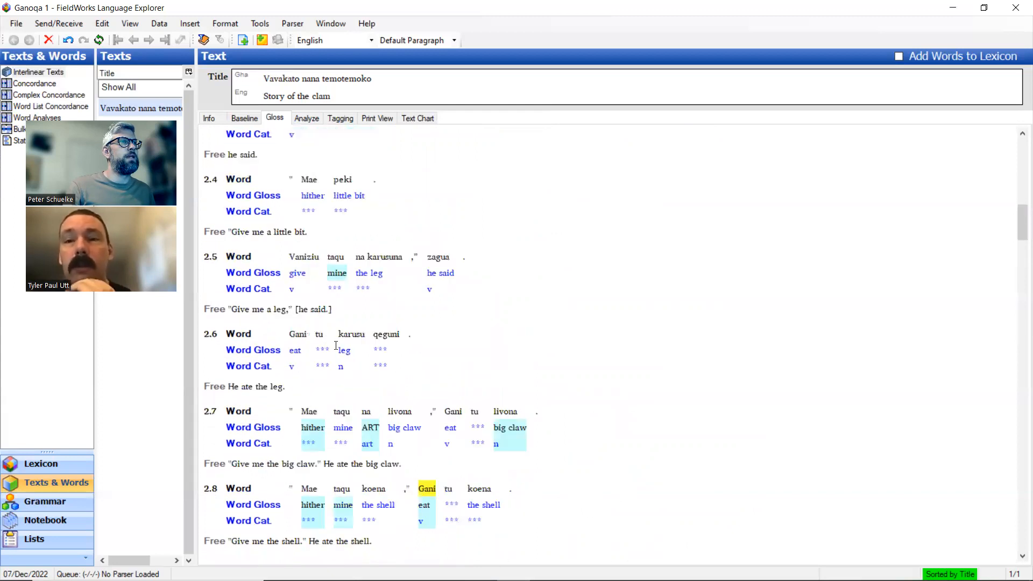
{"action": "left_click", "coordinate": [335, 347]}
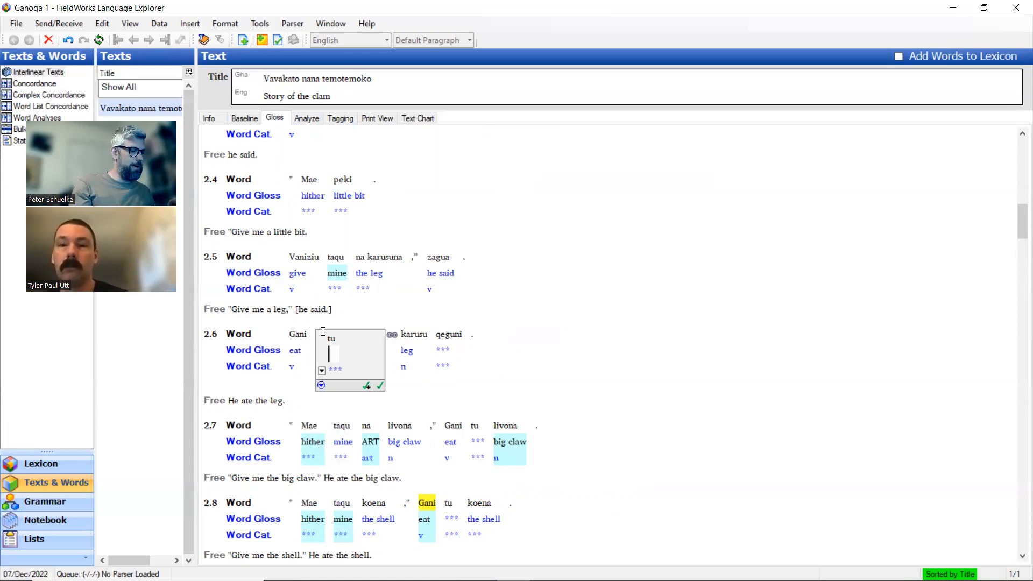
{"action": "type", "text": "PST"}
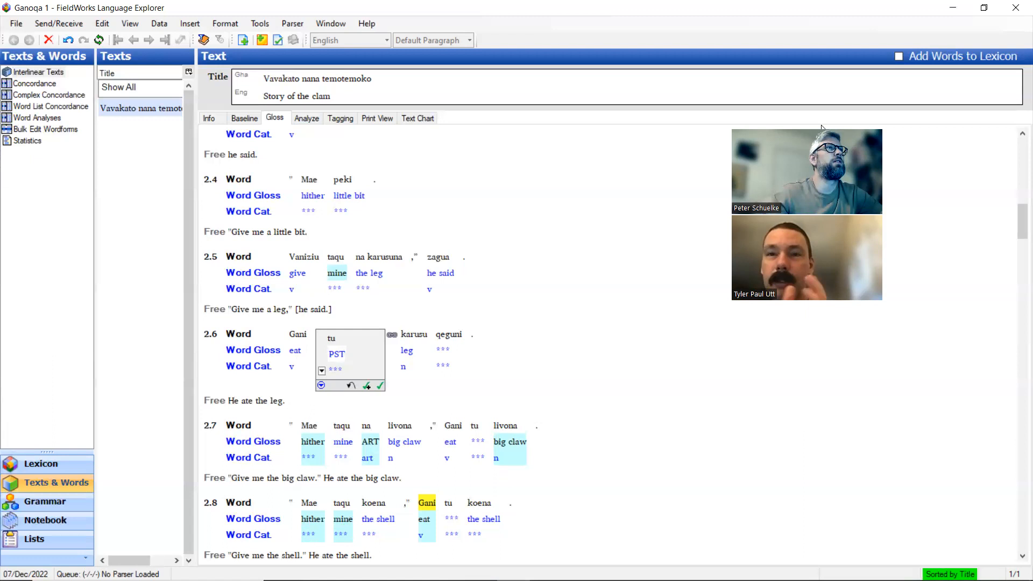
- In the Analyze view, start a new lexical entry for "tu" in line 2.6 with the gloss PFT
{"action": "left_click", "coordinate": [311, 120]}
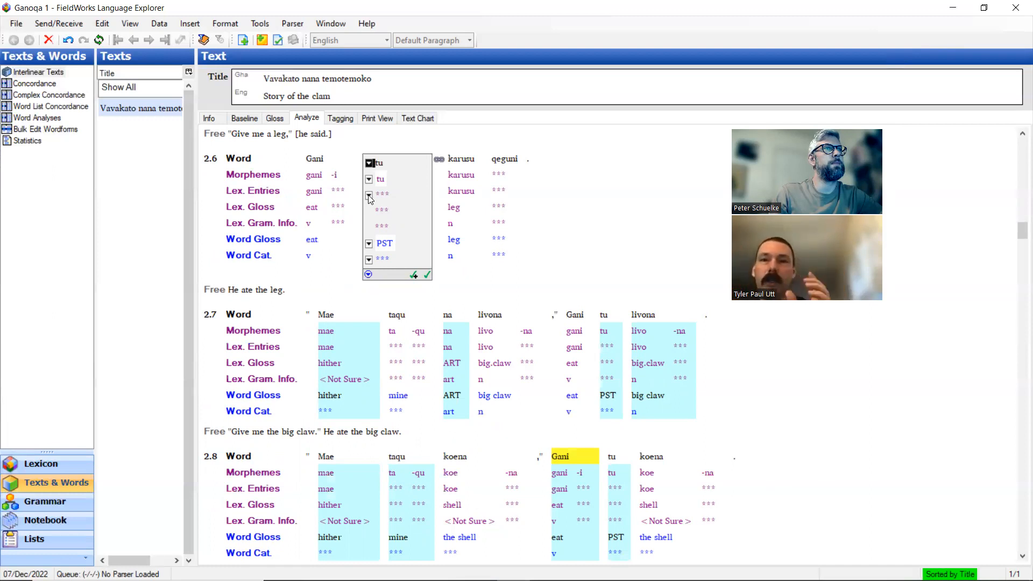
{"action": "left_click", "coordinate": [344, 157]}
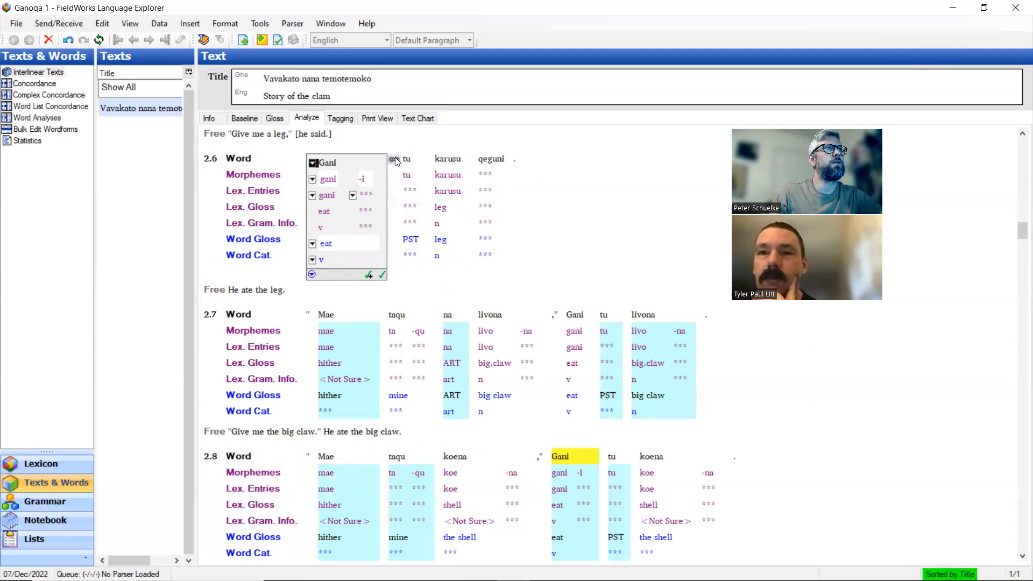
{"action": "left_click", "coordinate": [413, 191]}
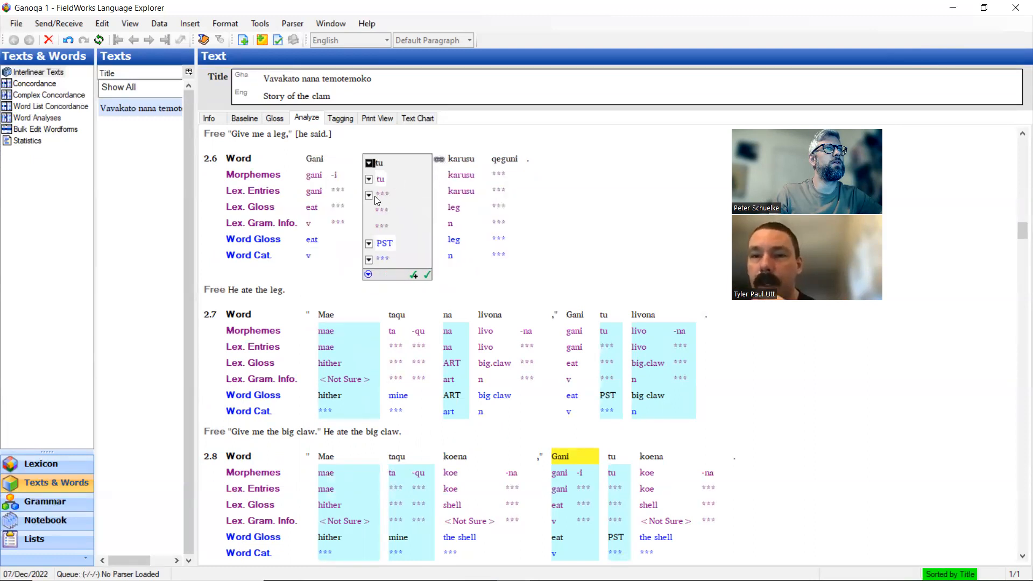
{"action": "left_click", "coordinate": [369, 195]}
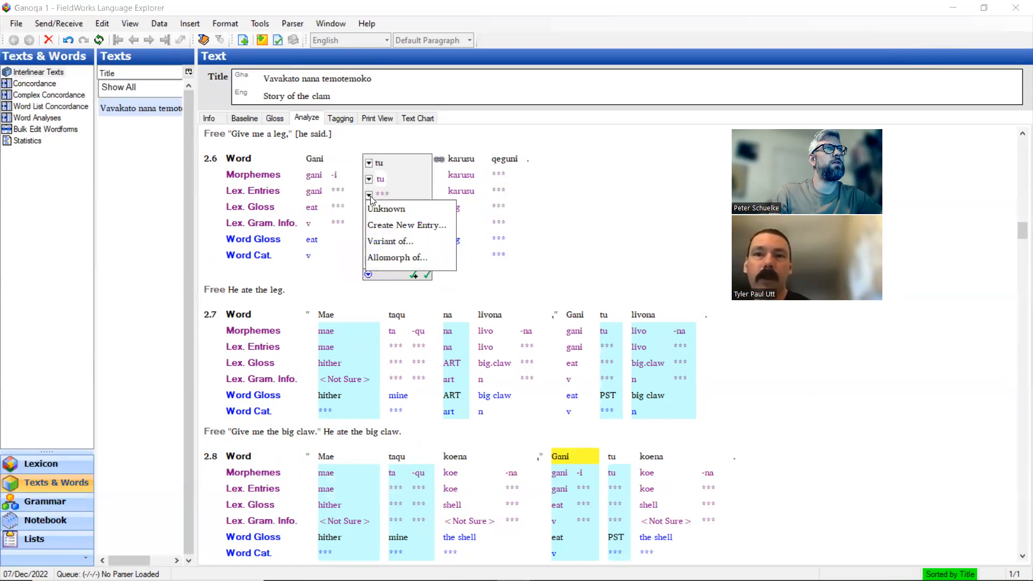
{"action": "left_click", "coordinate": [392, 228]}
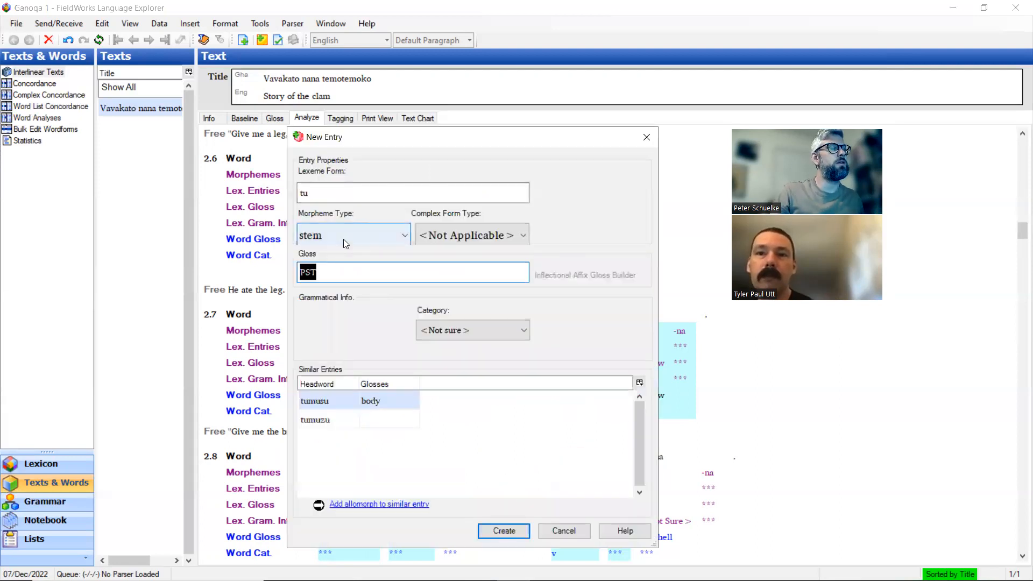
{"action": "type", "text": "PFT"}
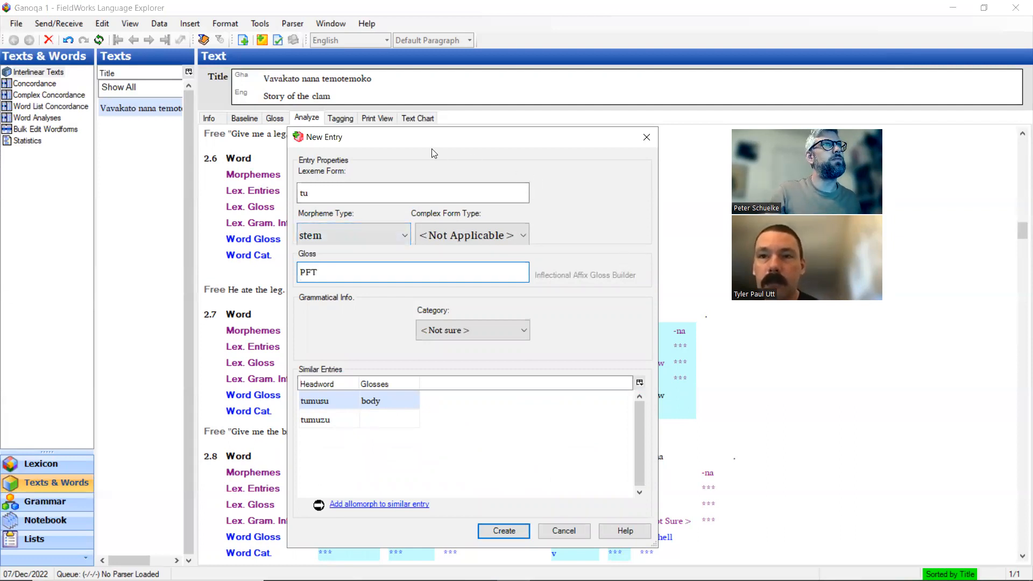
{"action": "left_click_drag", "start_coordinate": [431, 145], "coordinate": [431, 88]}
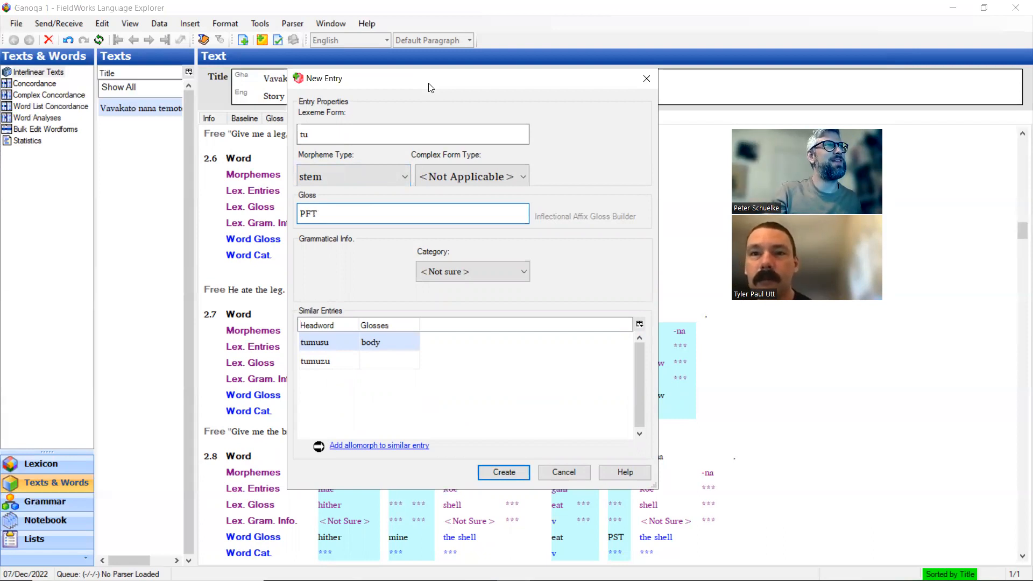
- Set the new entry's grammatical category to Verbal particle from the Particle group of the category catalog
{"action": "left_click", "coordinate": [476, 270]}
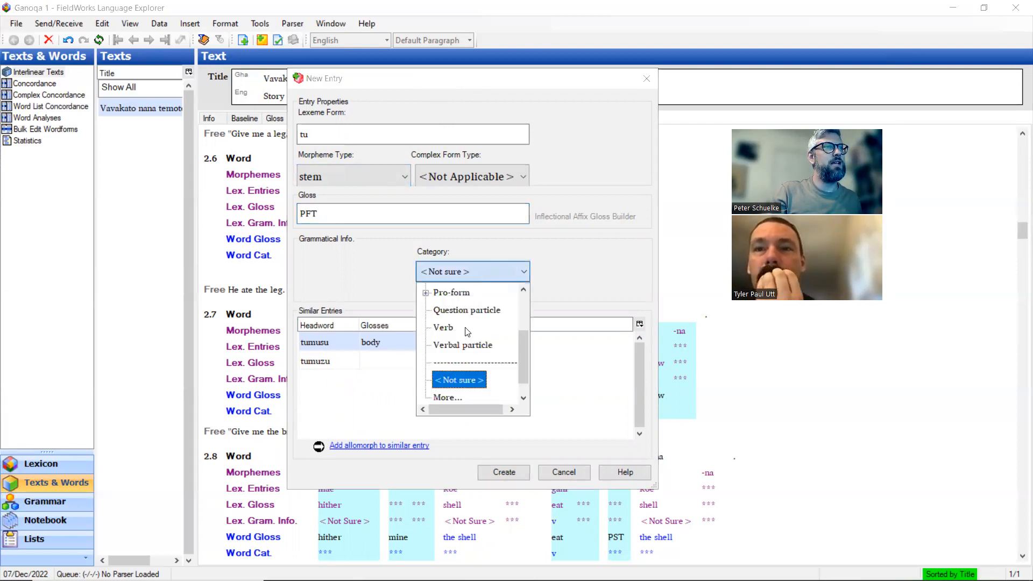
{"action": "scroll", "coordinate": [466, 327], "scroll_direction": "up", "scroll_amount": 2}
{"action": "scroll", "coordinate": [446, 371], "scroll_direction": "down", "scroll_amount": 3}
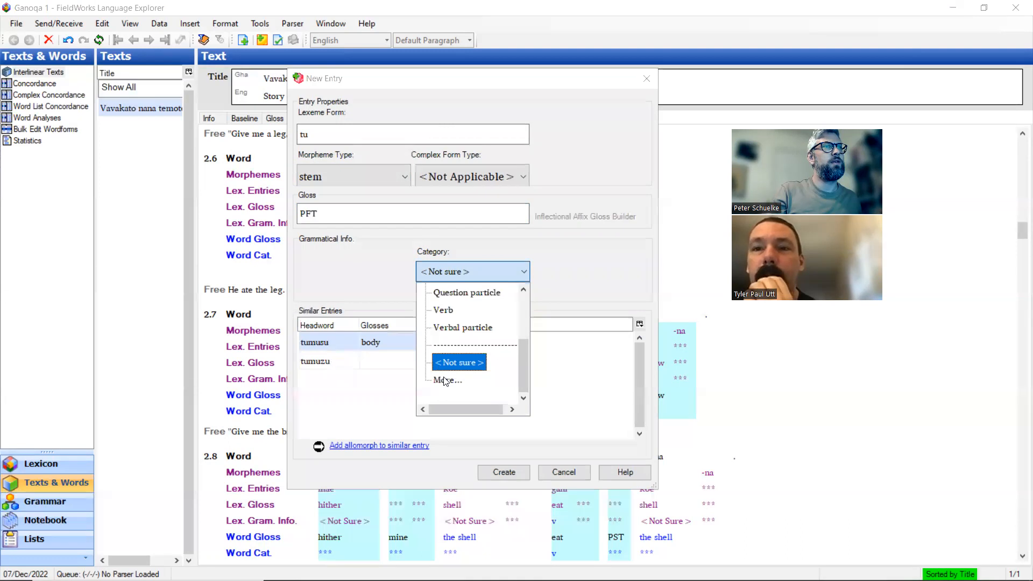
{"action": "left_click", "coordinate": [445, 380]}
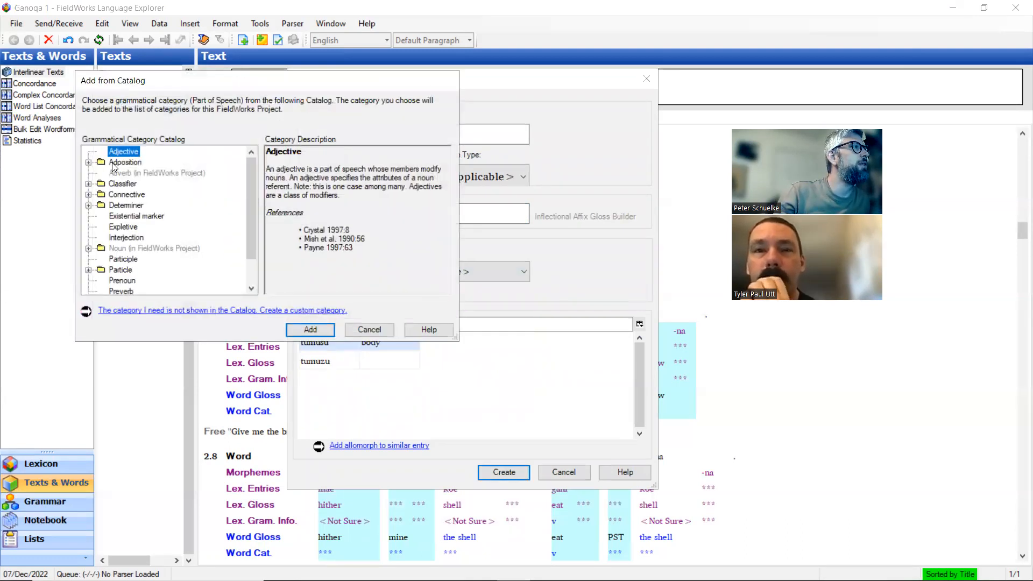
{"action": "scroll", "coordinate": [110, 173], "scroll_direction": "down", "scroll_amount": 1}
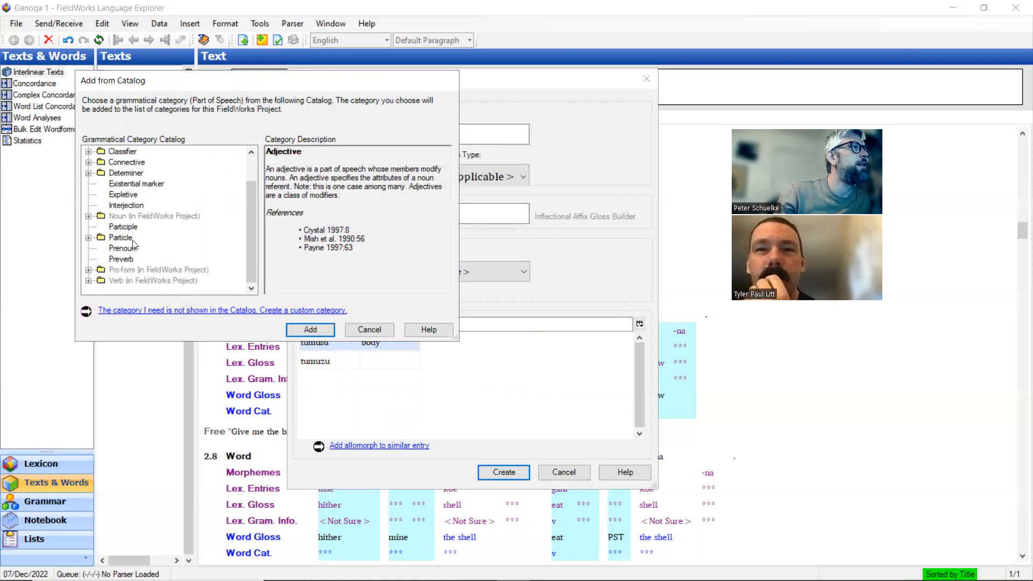
{"action": "left_click", "coordinate": [89, 237]}
{"action": "scroll", "coordinate": [134, 243], "scroll_direction": "down", "scroll_amount": 1}
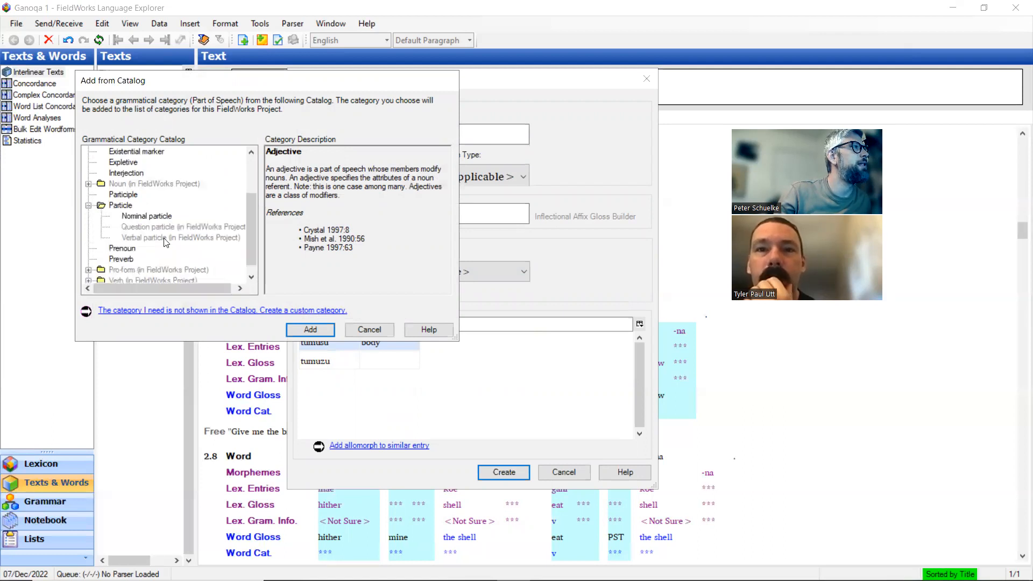
{"action": "left_click", "coordinate": [166, 238]}
{"action": "left_click", "coordinate": [329, 331]}
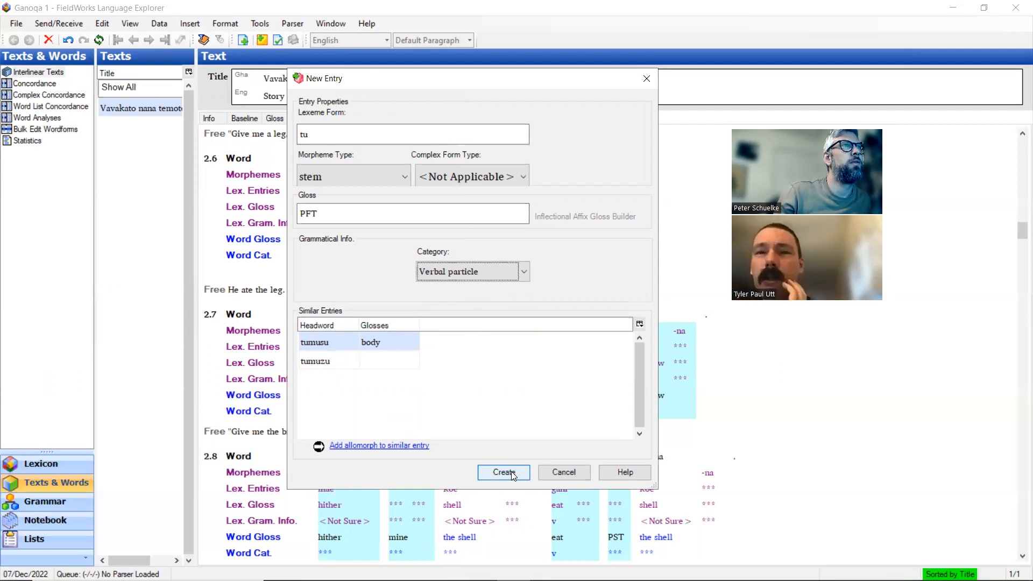
- Set the morpheme type of "tu" to particle and create the lexical entry
{"action": "left_click", "coordinate": [397, 171]}
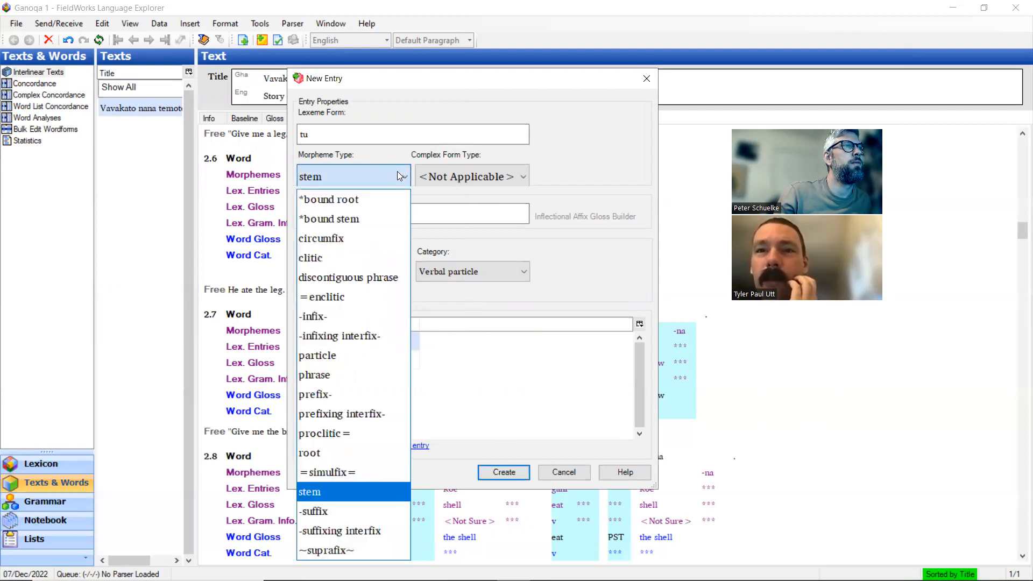
{"action": "left_click", "coordinate": [340, 356]}
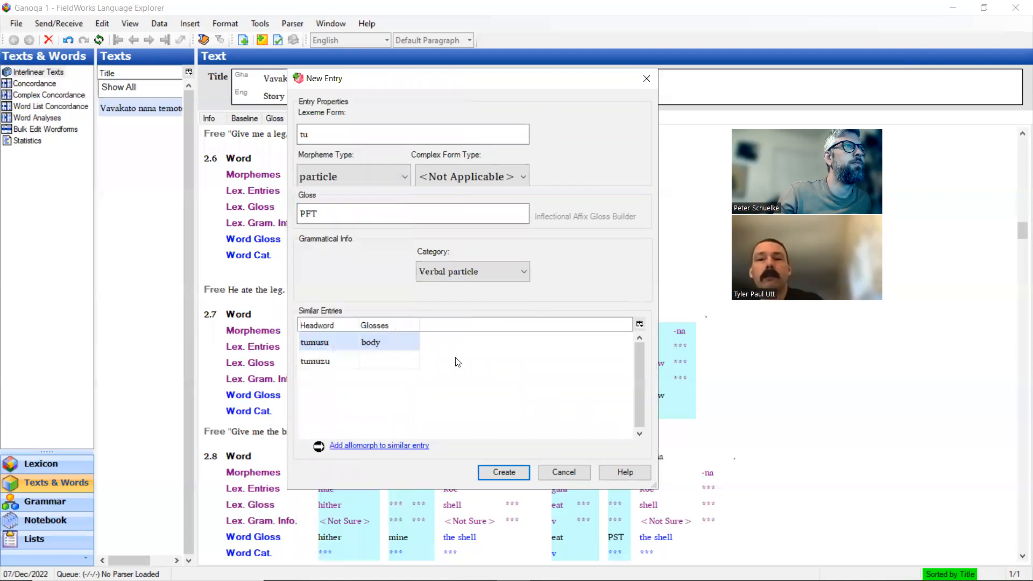
{"action": "left_click", "coordinate": [504, 473]}
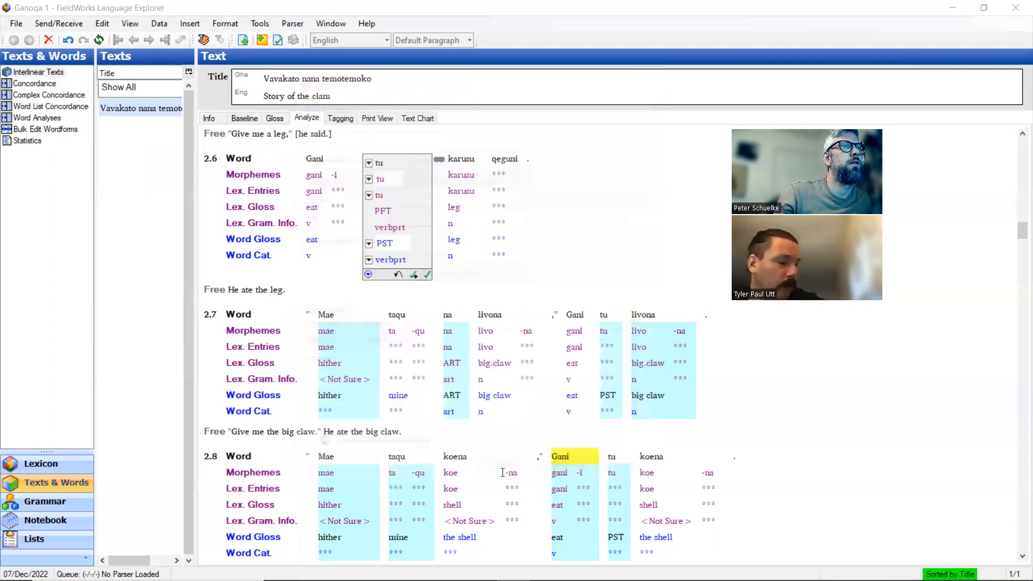
- Join "Gani" and "tu" in line 2.6 into one phrase, split it into the morphemes Gani and tu, and check Gani's lexical entry options
{"action": "left_click", "coordinate": [350, 264]}
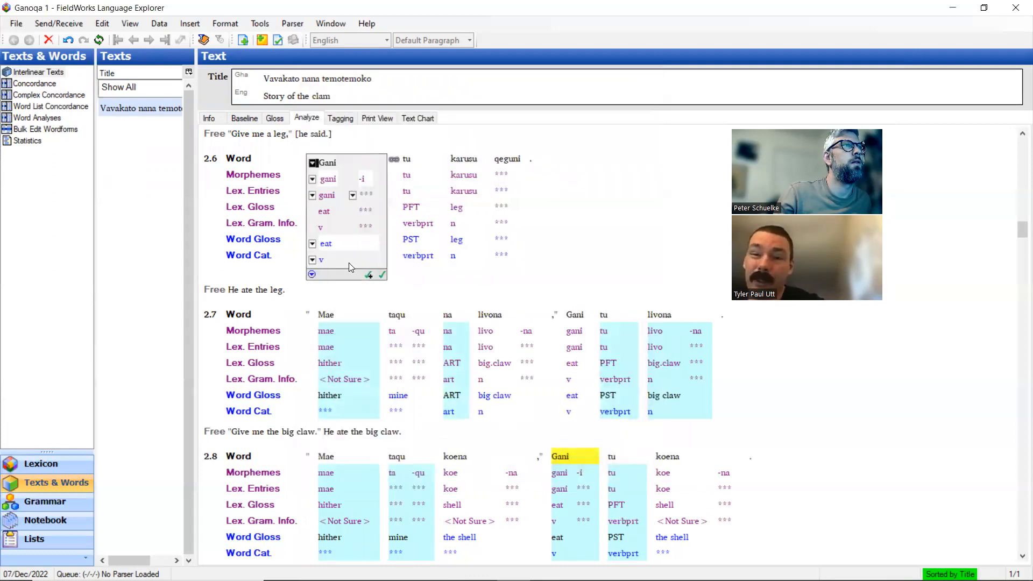
{"action": "left_click", "coordinate": [393, 159]}
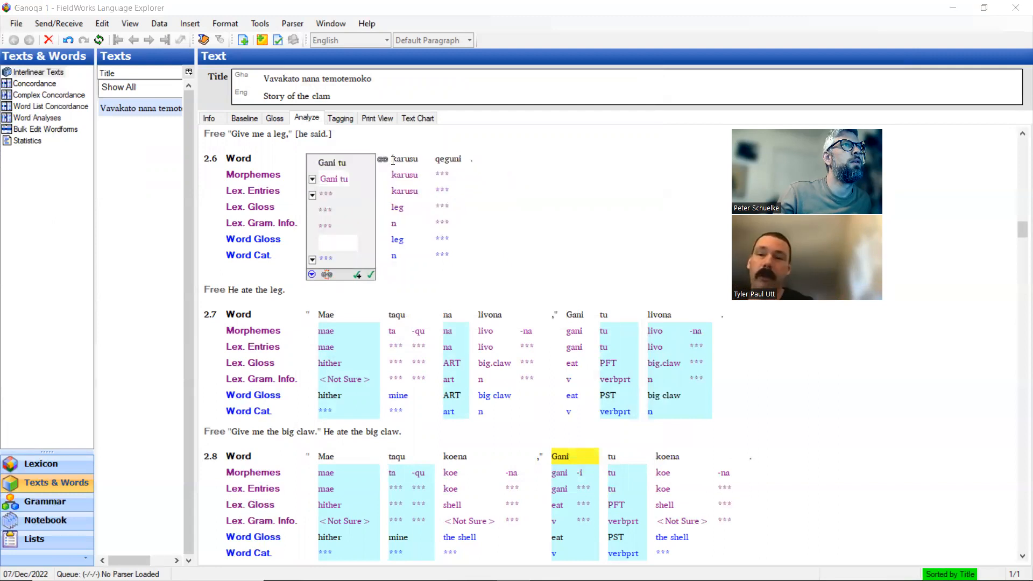
{"action": "left_click", "coordinate": [337, 181]}
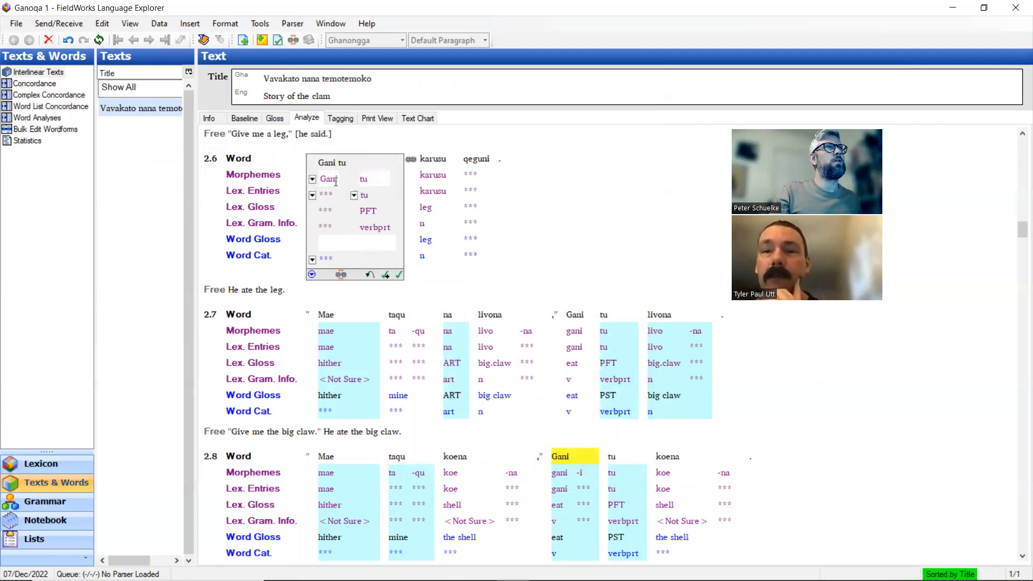
{"action": "left_click", "coordinate": [312, 195]}
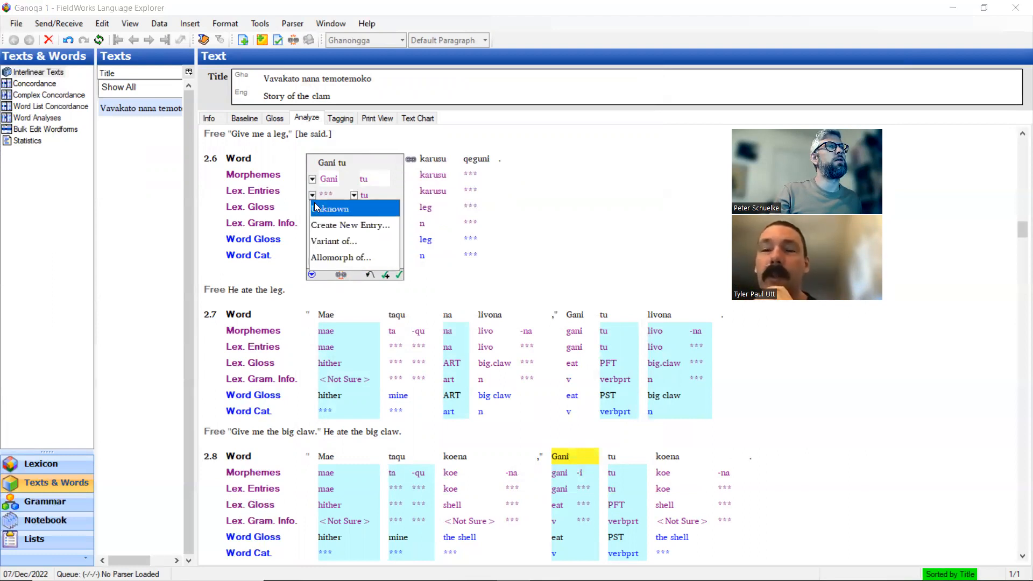
{"action": "left_click", "coordinate": [411, 299]}
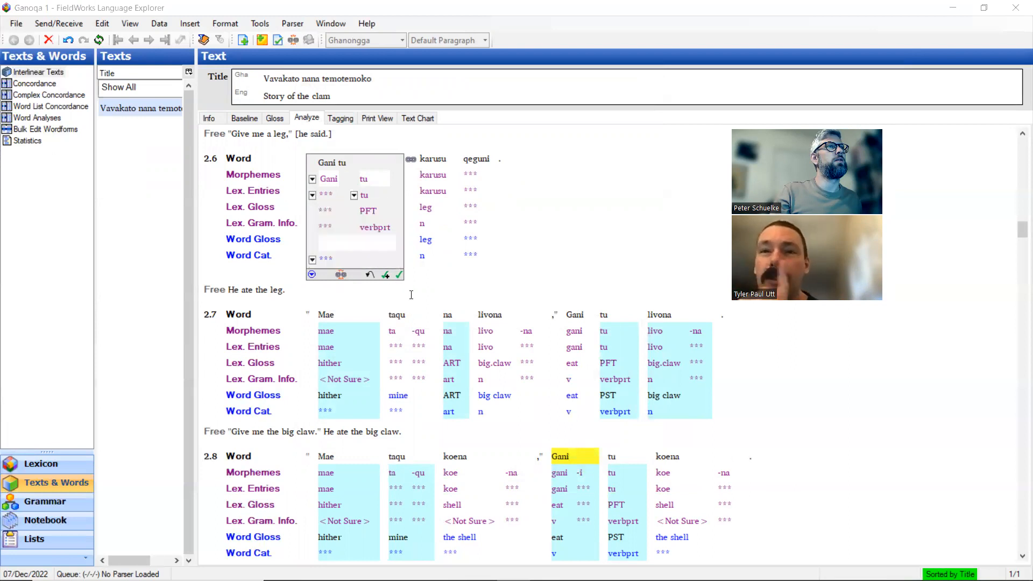
- Break the phrase "Gani tu" in line 2.6, rejoin it, and split it into the morphemes gani and tu with a lowercase g
{"action": "left_click", "coordinate": [342, 274]}
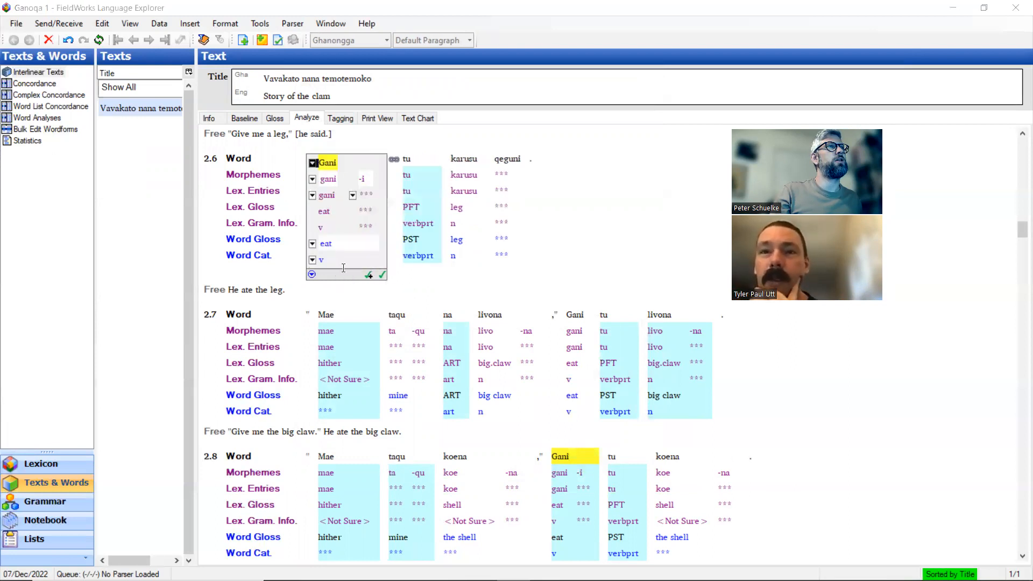
{"action": "left_click", "coordinate": [394, 160]}
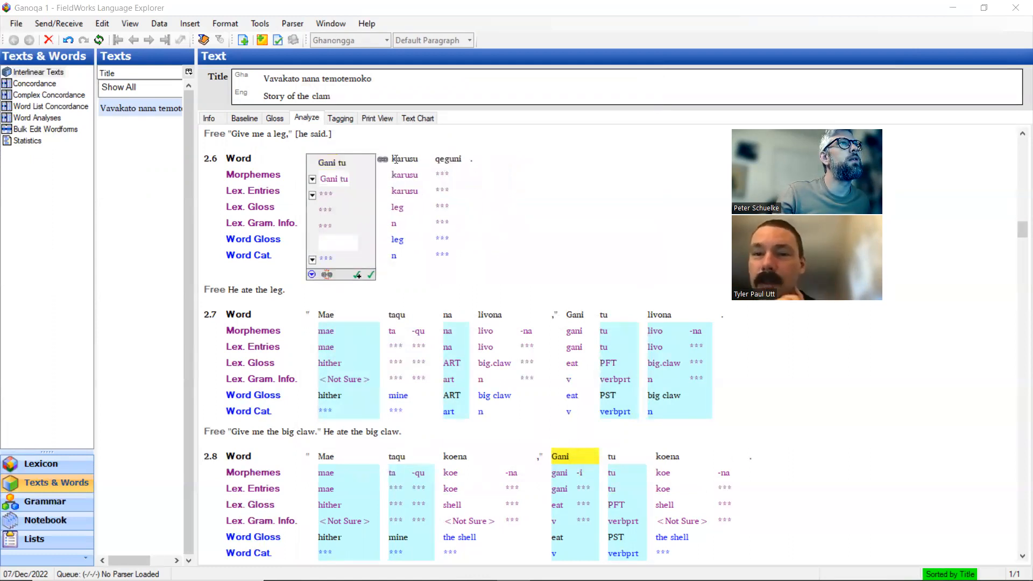
{"action": "left_click", "coordinate": [339, 180]}
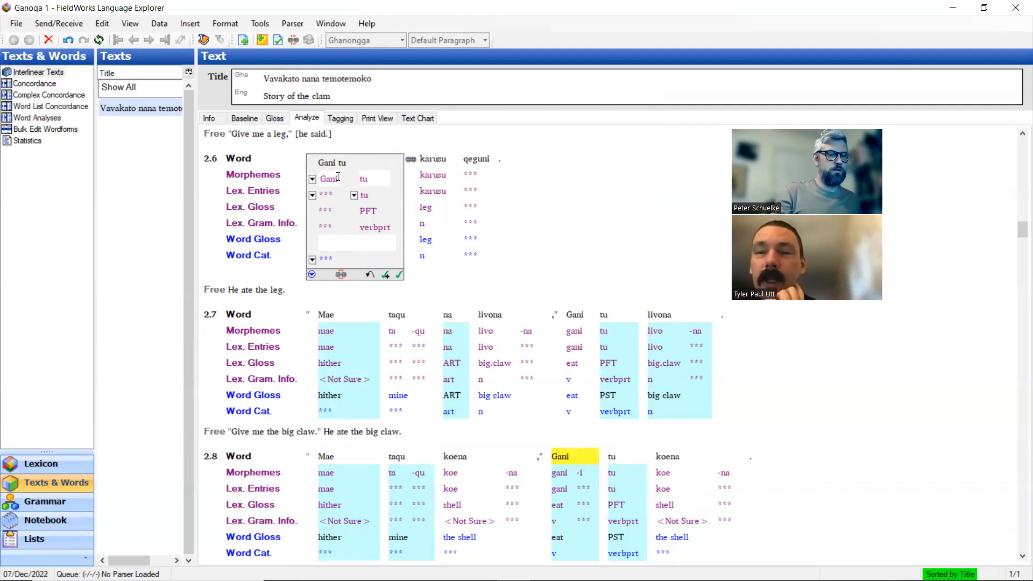
{"action": "key", "text": "Delete"}
{"action": "type", "text": "g"}
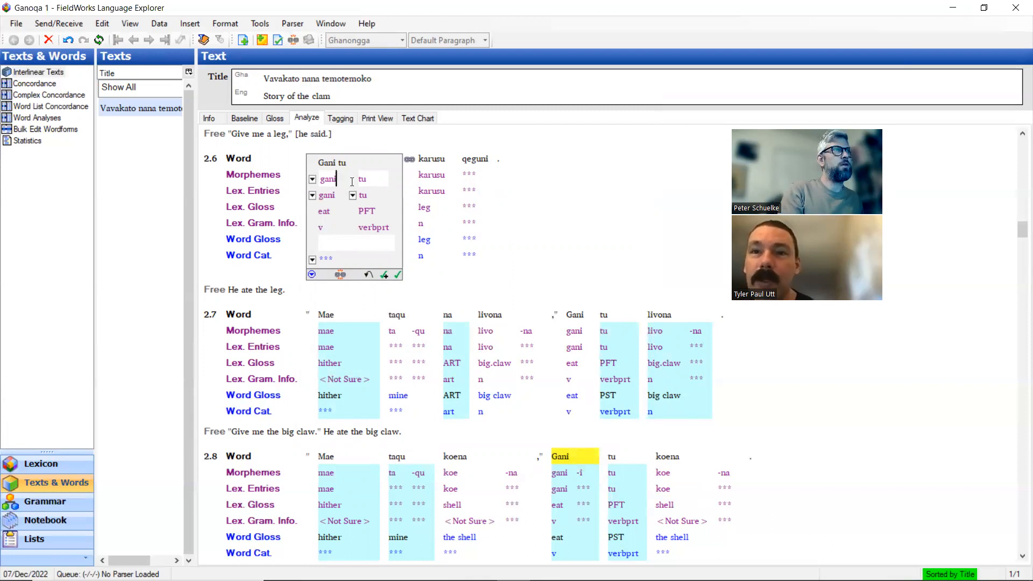
- Try adding the suffix -i as a separate morpheme after gani, check its lexical entry options, and remove the suffix again
{"action": "type", "text": "-i"}
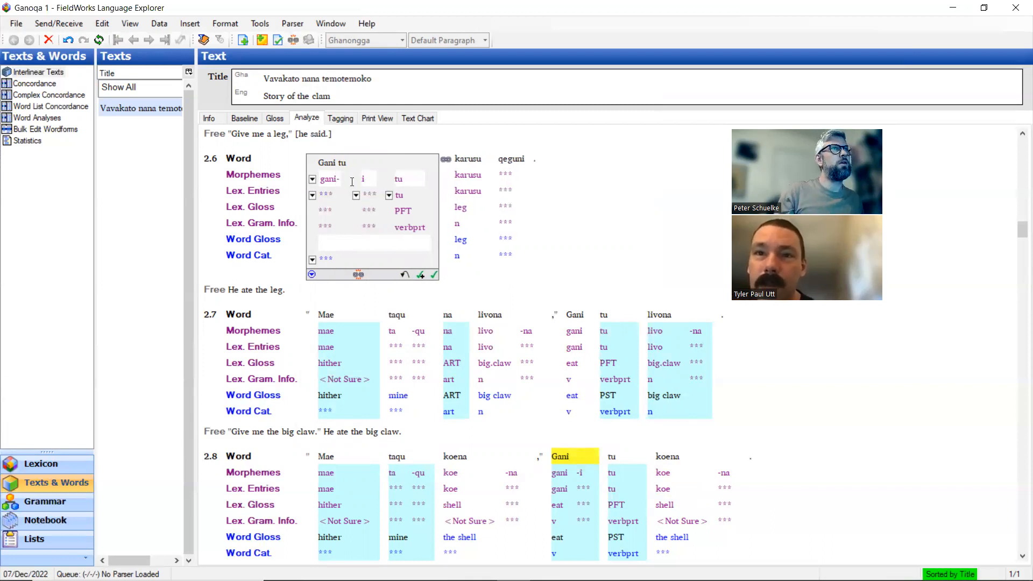
{"action": "type", "text": "-"}
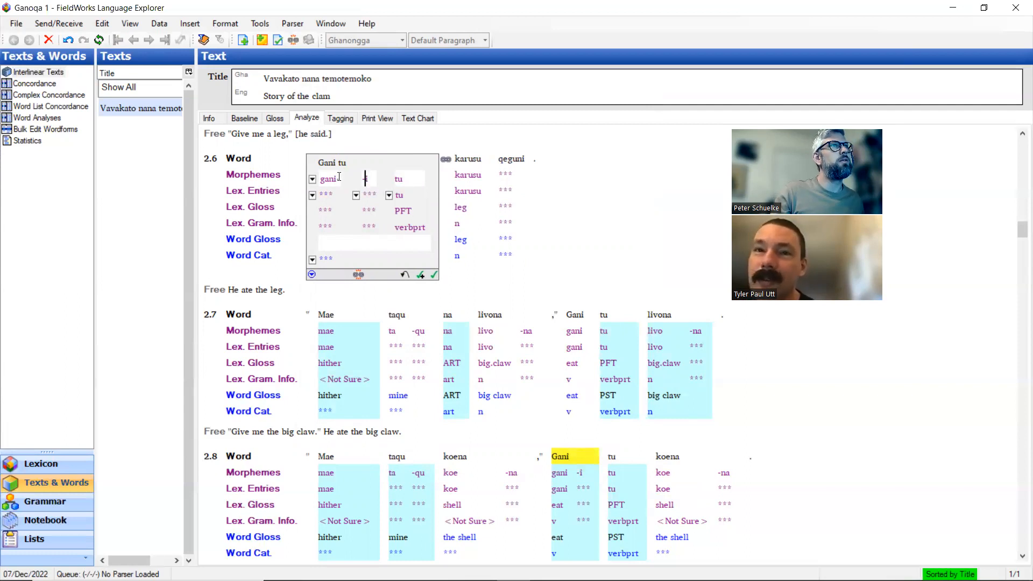
{"action": "key", "text": "BackSpace"}
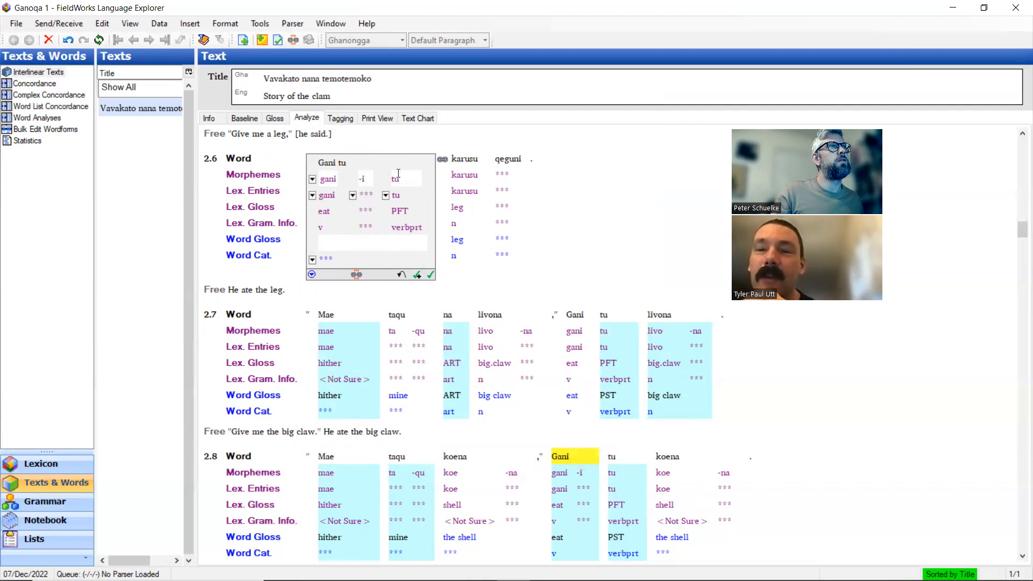
{"action": "left_click", "coordinate": [372, 183]}
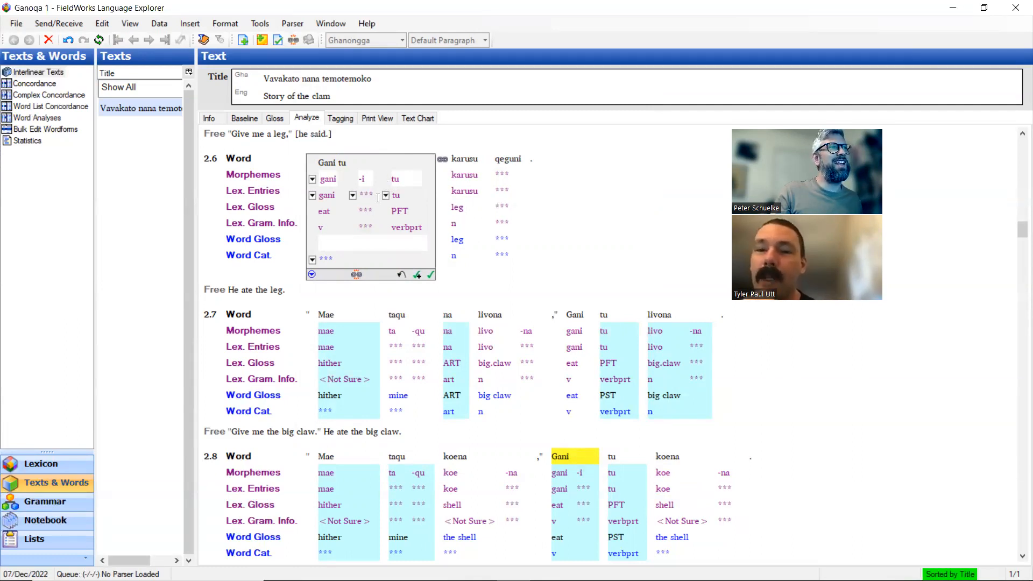
{"action": "left_click", "coordinate": [353, 195]}
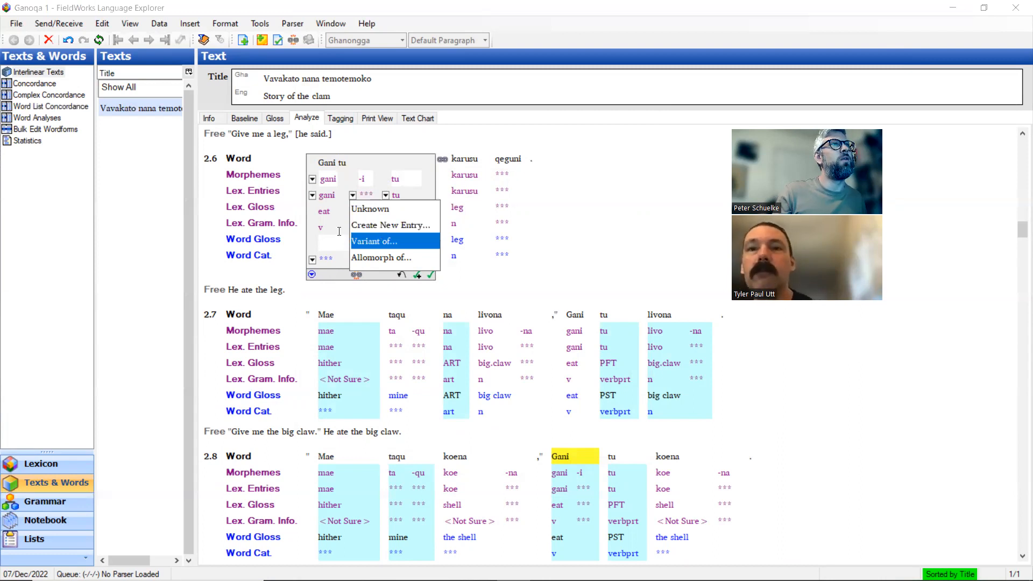
{"action": "left_click", "coordinate": [367, 180]}
{"action": "key", "text": "BackSpace"}
{"action": "key", "text": "BackSpace"}
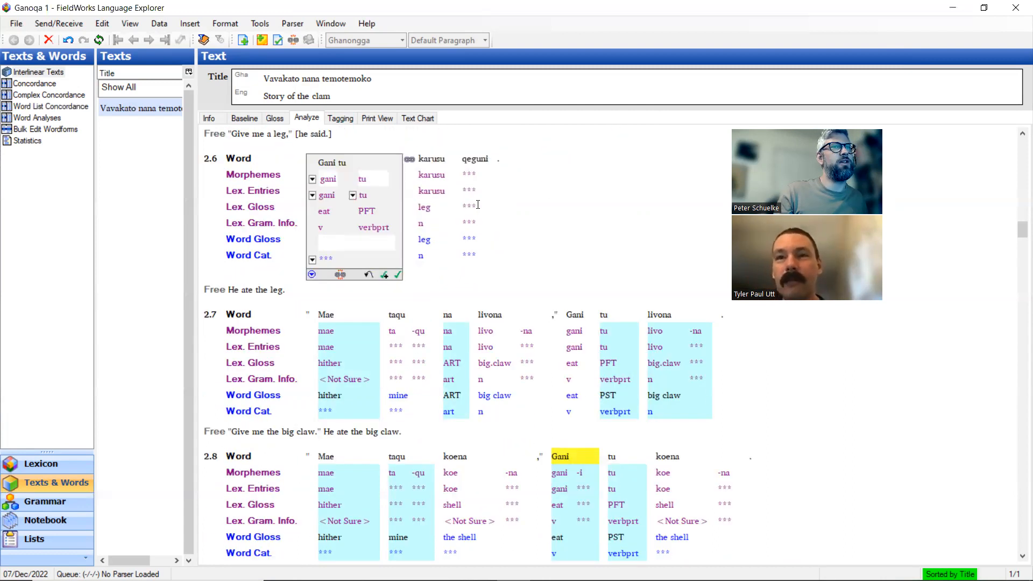
- Join "Gani" and "tu" in line 2.7 into one phrase, gloss it as "ate" and approve the analysis
{"action": "scroll", "coordinate": [477, 205], "scroll_direction": "up", "scroll_amount": 3}
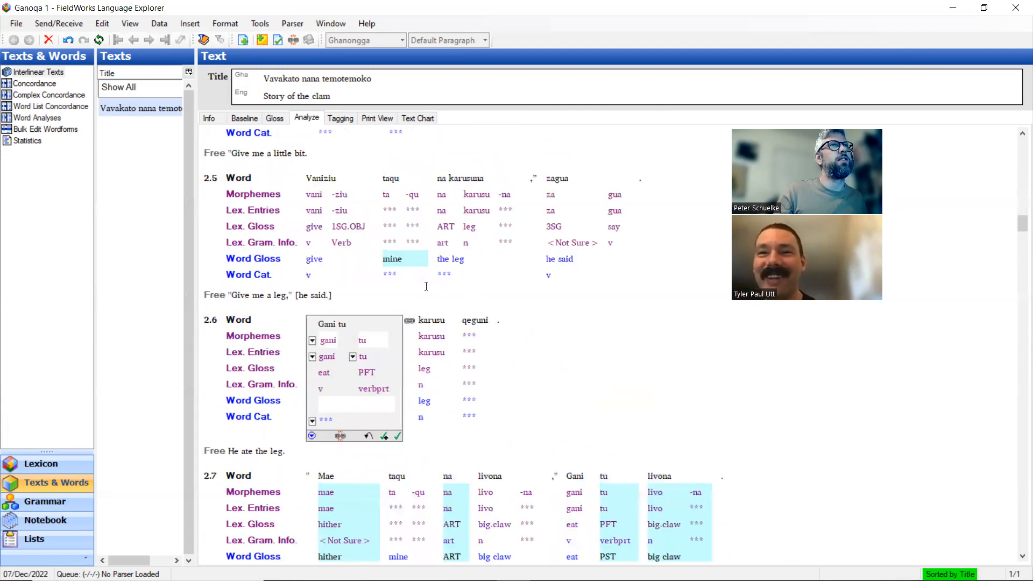
{"action": "scroll", "coordinate": [419, 269], "scroll_direction": "down", "scroll_amount": 1}
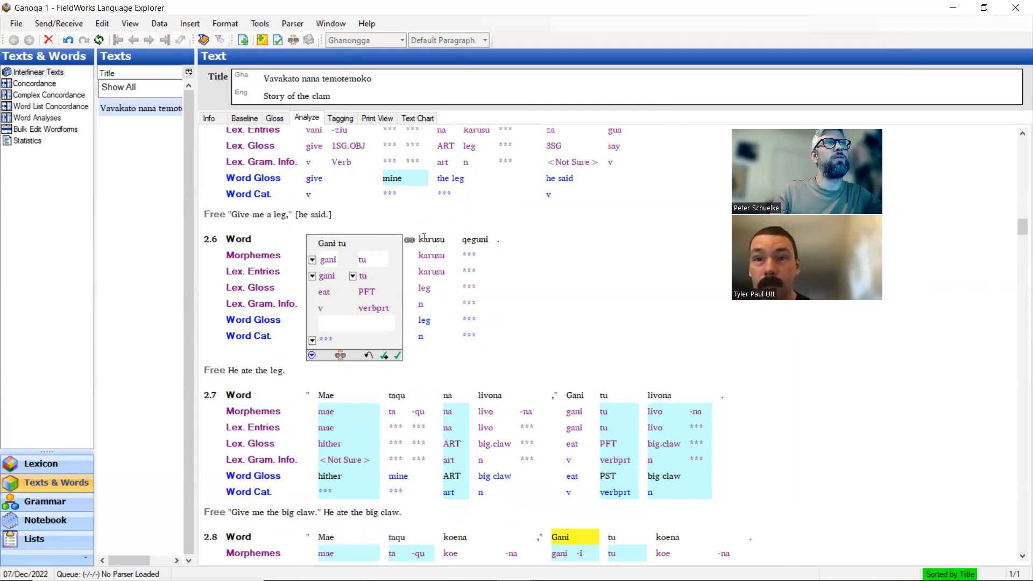
{"action": "scroll", "coordinate": [424, 237], "scroll_direction": "up", "scroll_amount": 1}
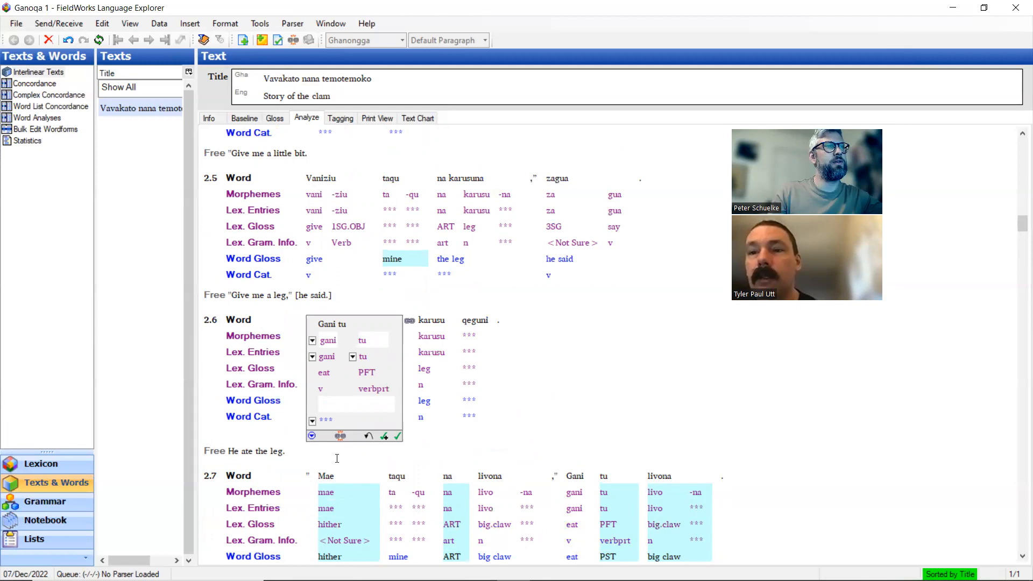
{"action": "scroll", "coordinate": [538, 339], "scroll_direction": "down", "scroll_amount": 3}
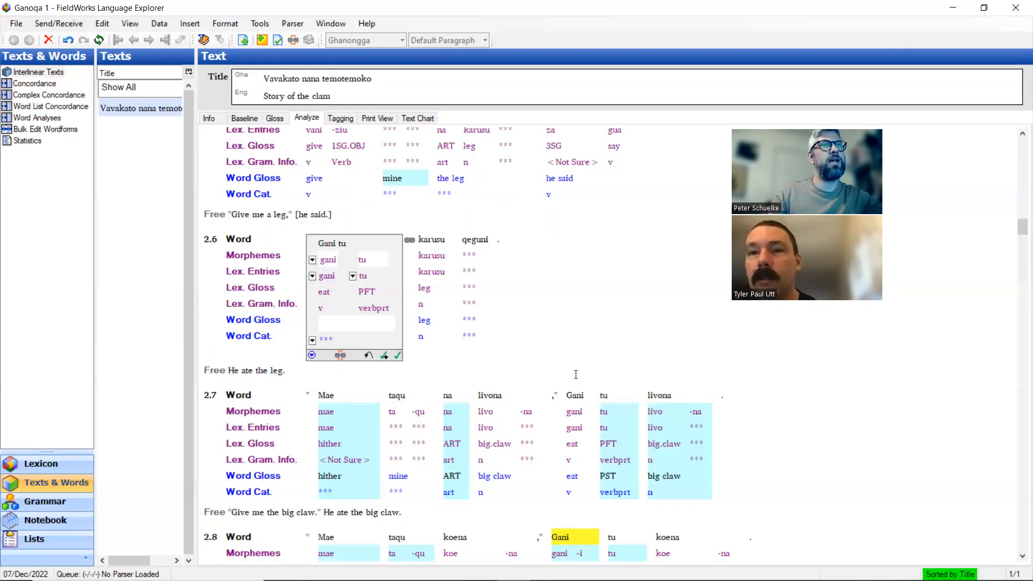
{"action": "scroll", "coordinate": [576, 374], "scroll_direction": "down", "scroll_amount": 3}
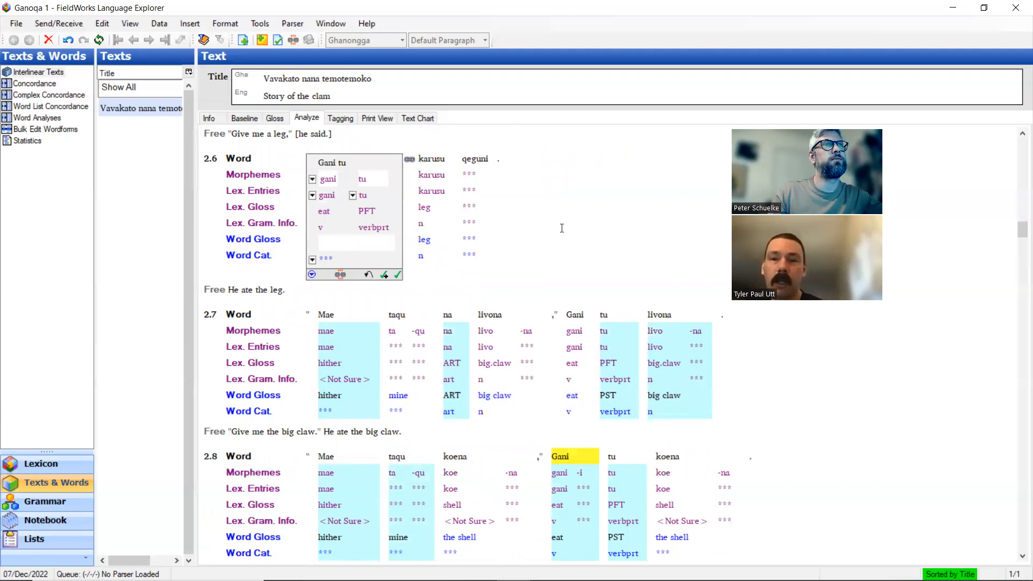
{"action": "left_click", "coordinate": [600, 375]}
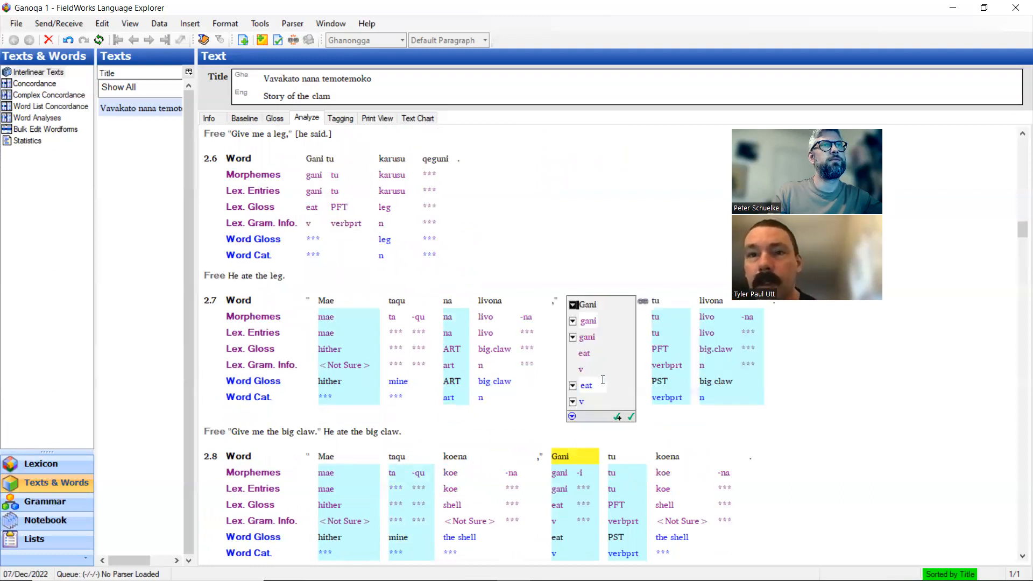
{"action": "left_click", "coordinate": [645, 302]}
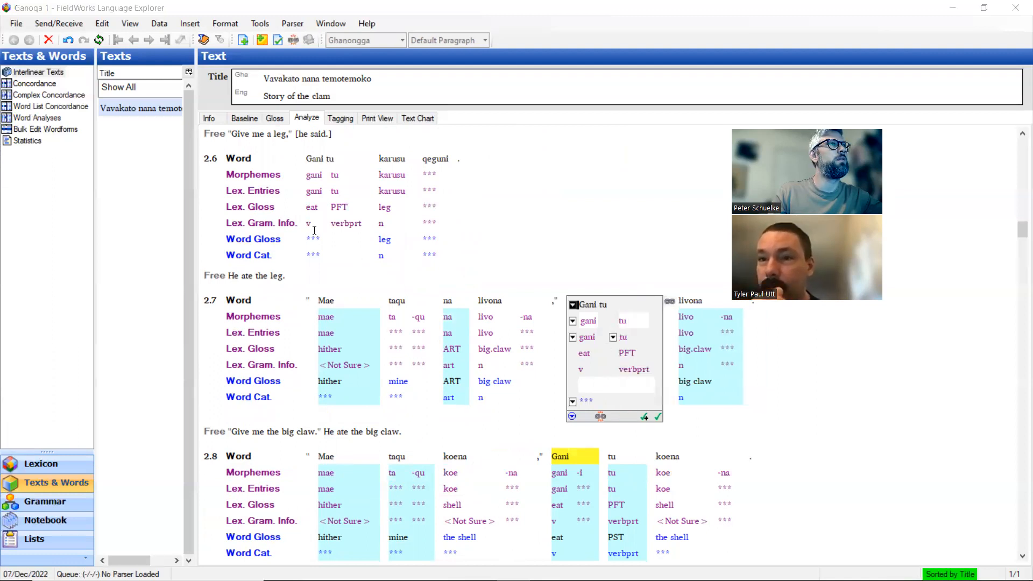
{"action": "left_click", "coordinate": [584, 385]}
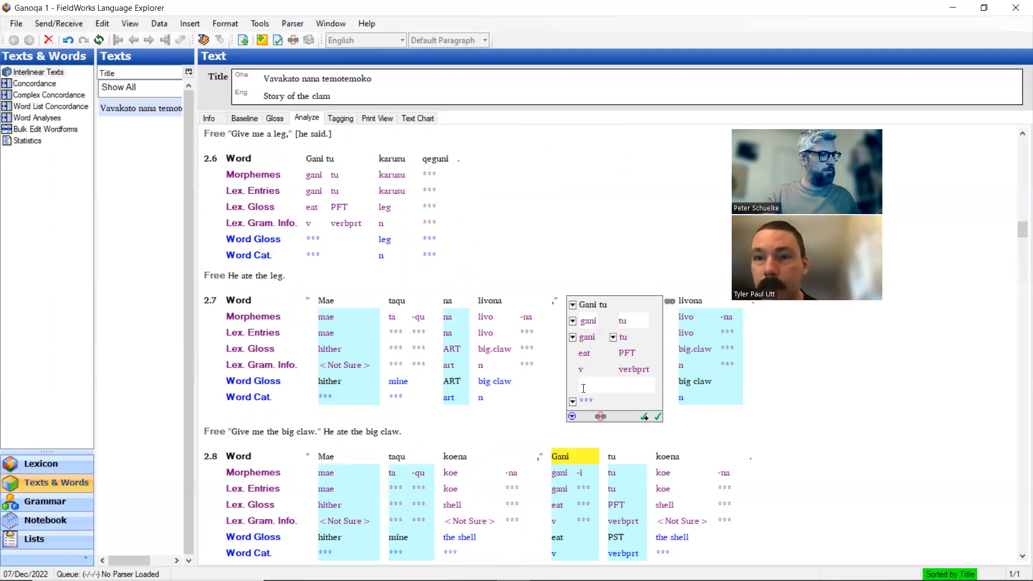
{"action": "type", "text": "ate"}
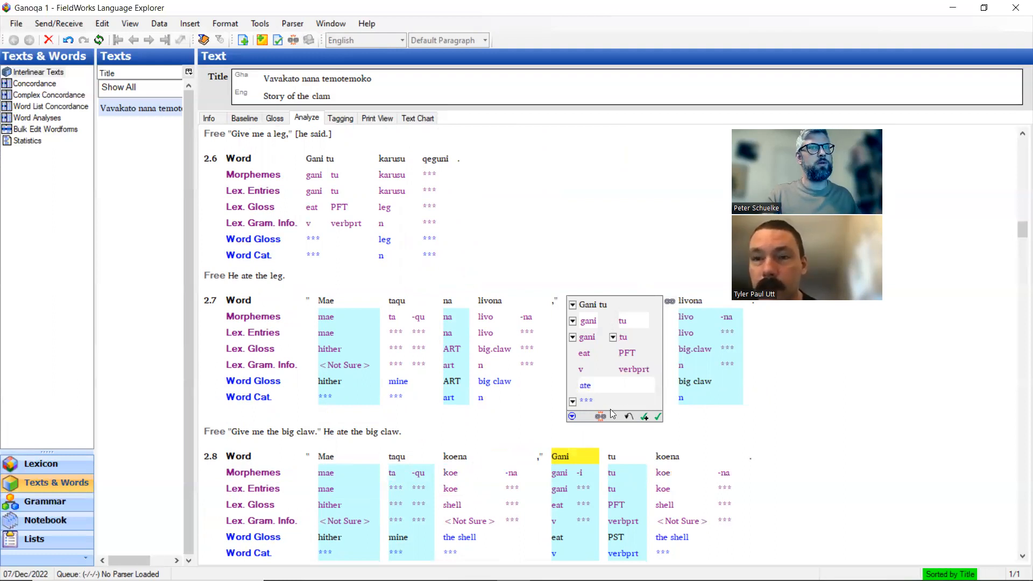
{"action": "left_click", "coordinate": [645, 417]}
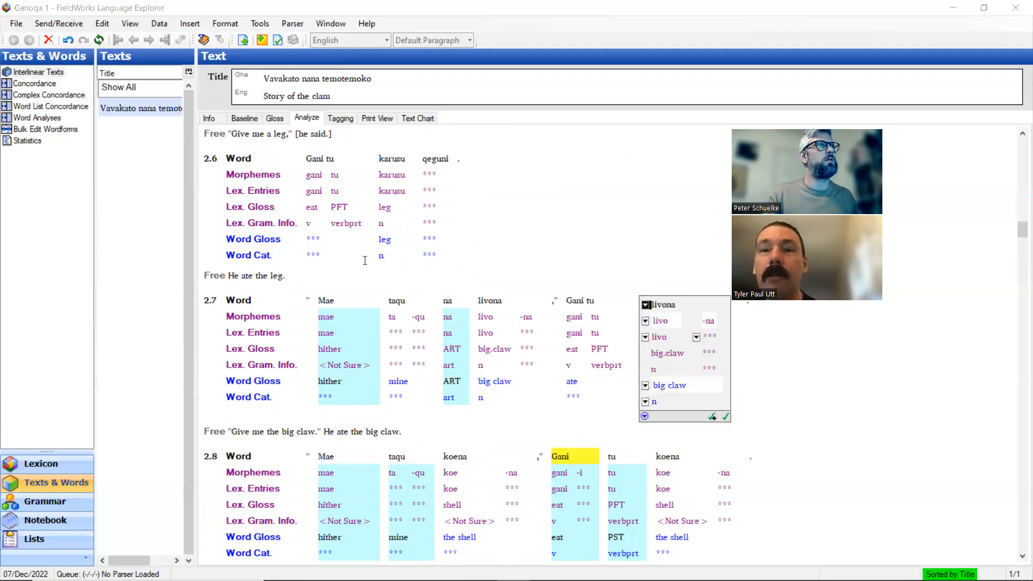
- Apply the word gloss "ate" to the phrase "Gani tu" in line 2.6
{"action": "left_click", "coordinate": [364, 259]}
{"action": "left_click", "coordinate": [320, 290]}
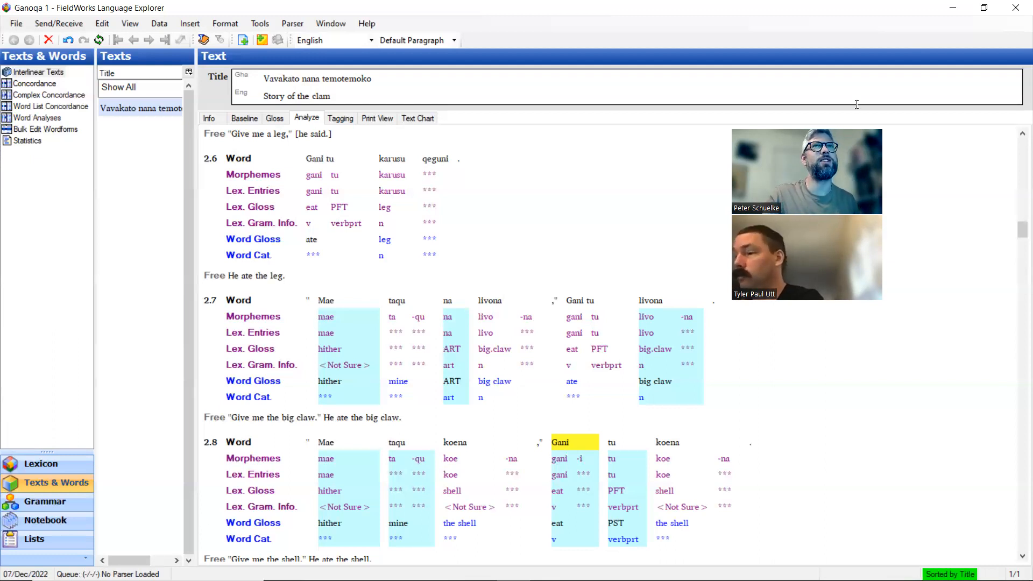
{"action": "left_click_drag", "start_coordinate": [859, 118], "coordinate": [850, 66]}
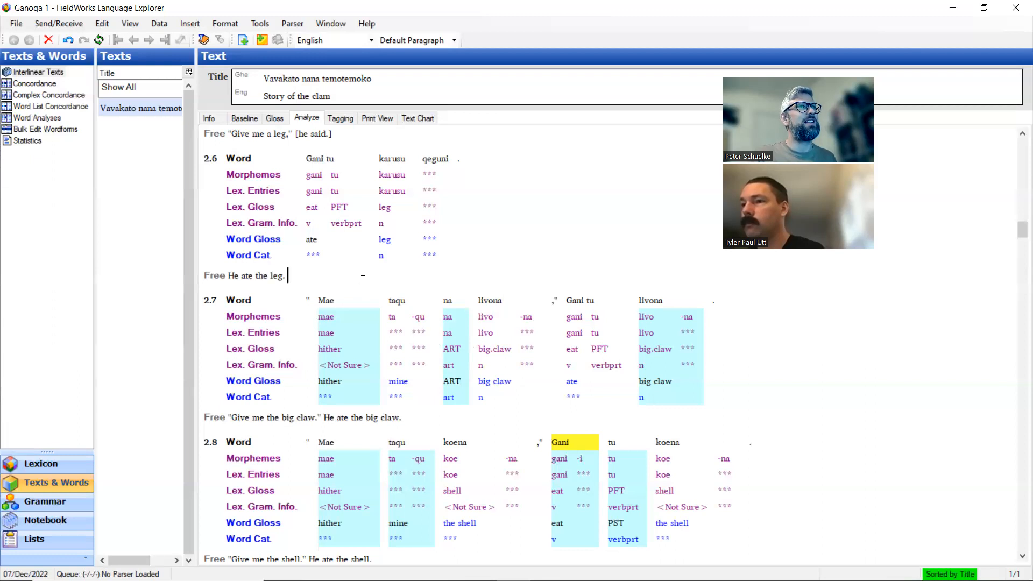
- Open the analysis of "qeguni" in line 2.6 and look through the following lines for words still lacking an analysis
{"action": "left_click", "coordinate": [441, 176]}
{"action": "left_click", "coordinate": [458, 180]}
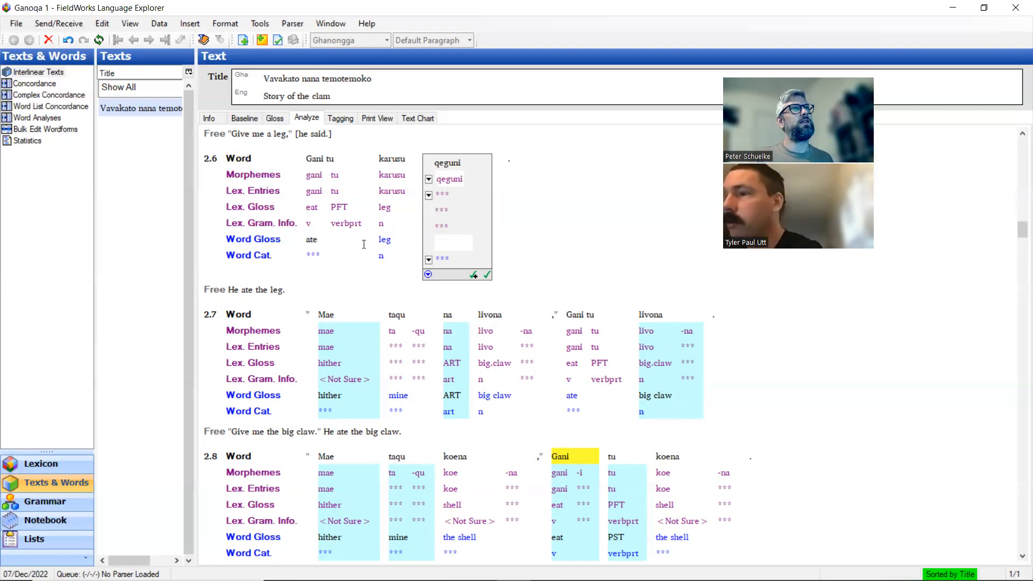
{"action": "scroll", "coordinate": [363, 245], "scroll_direction": "up", "scroll_amount": 3}
{"action": "scroll", "coordinate": [363, 244], "scroll_direction": "down", "scroll_amount": 15}
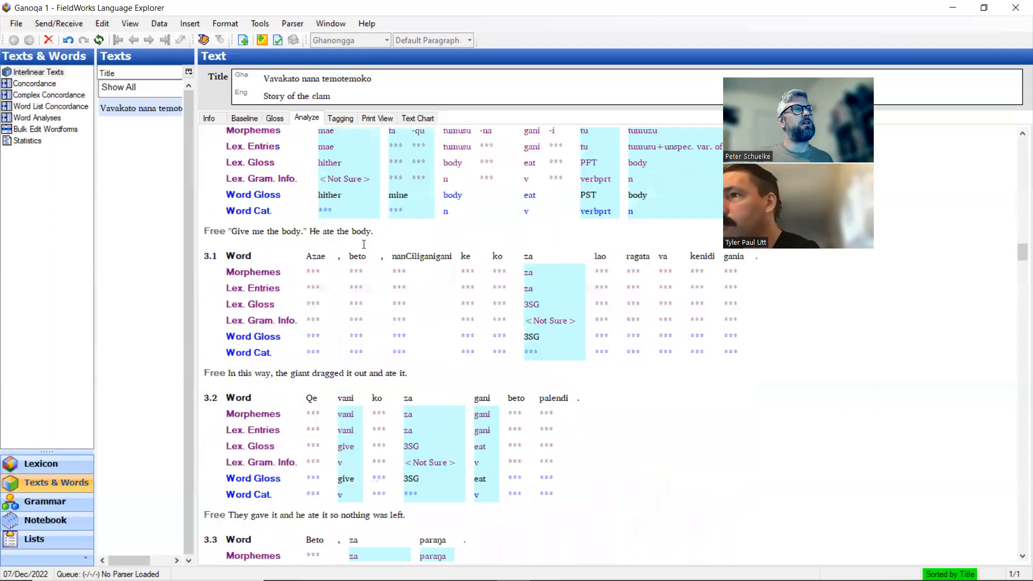
{"action": "scroll", "coordinate": [363, 243], "scroll_direction": "down", "scroll_amount": 6}
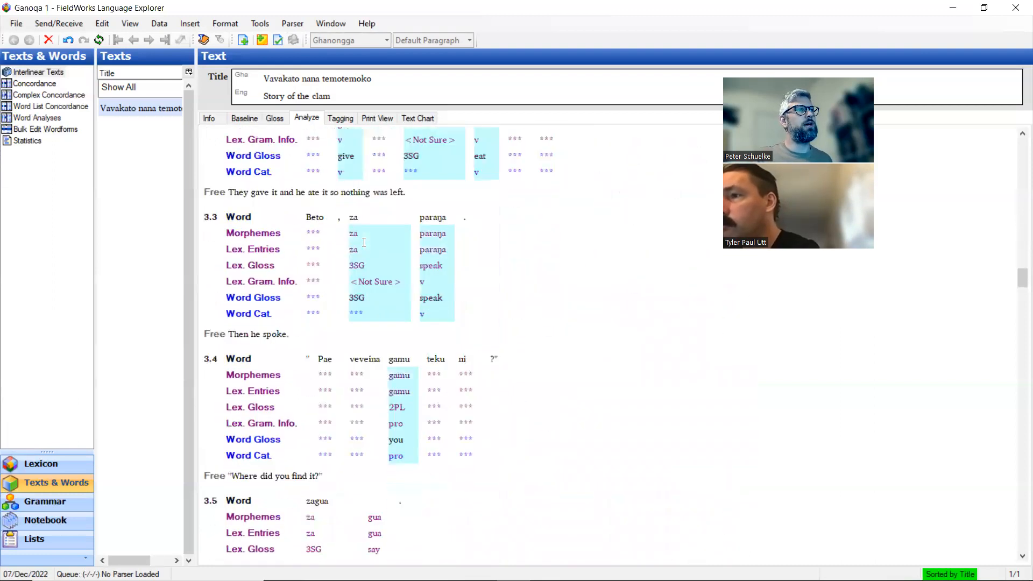
{"action": "scroll", "coordinate": [364, 242], "scroll_direction": "down", "scroll_amount": 6}
{"action": "scroll", "coordinate": [363, 242], "scroll_direction": "up", "scroll_amount": 3}
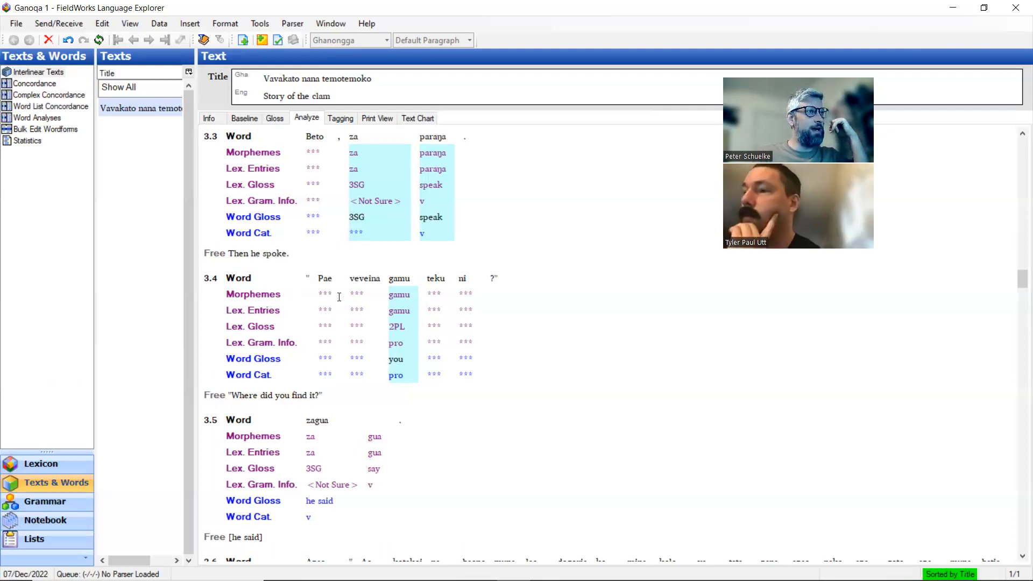
{"action": "left_click", "coordinate": [338, 296]}
{"action": "left_click", "coordinate": [324, 301]}
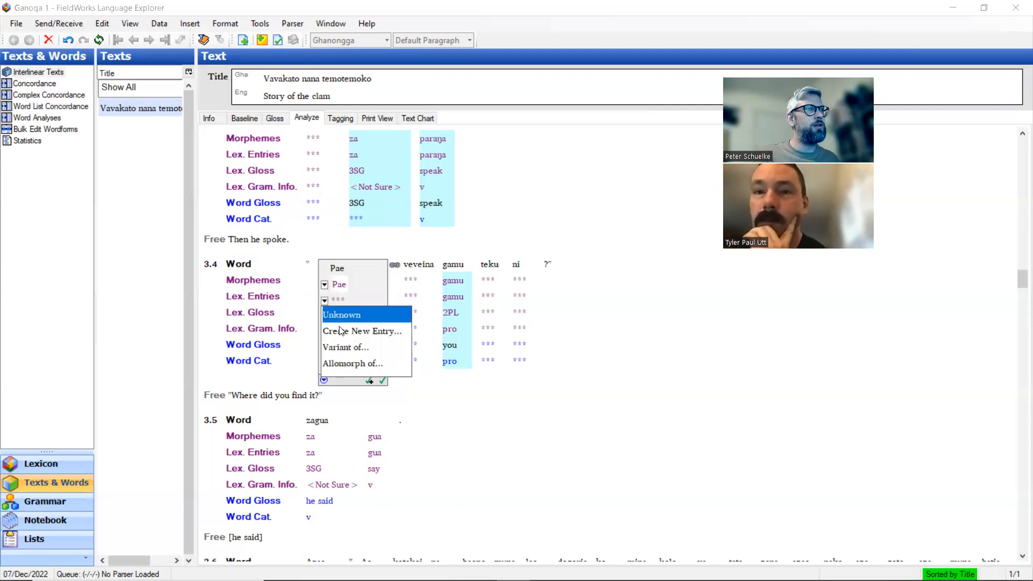
{"action": "left_click", "coordinate": [343, 329]}
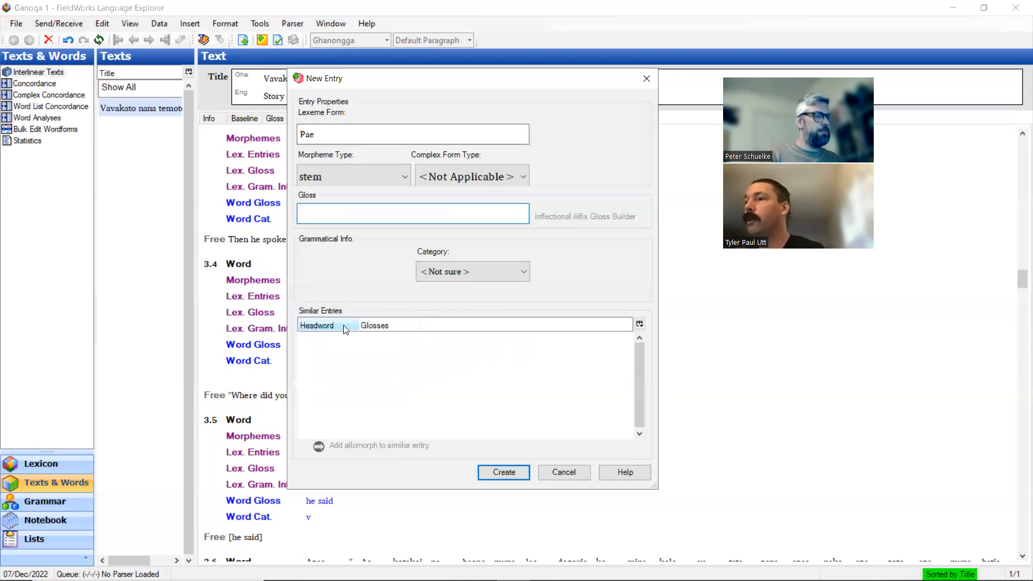
{"action": "type", "text": "where"}
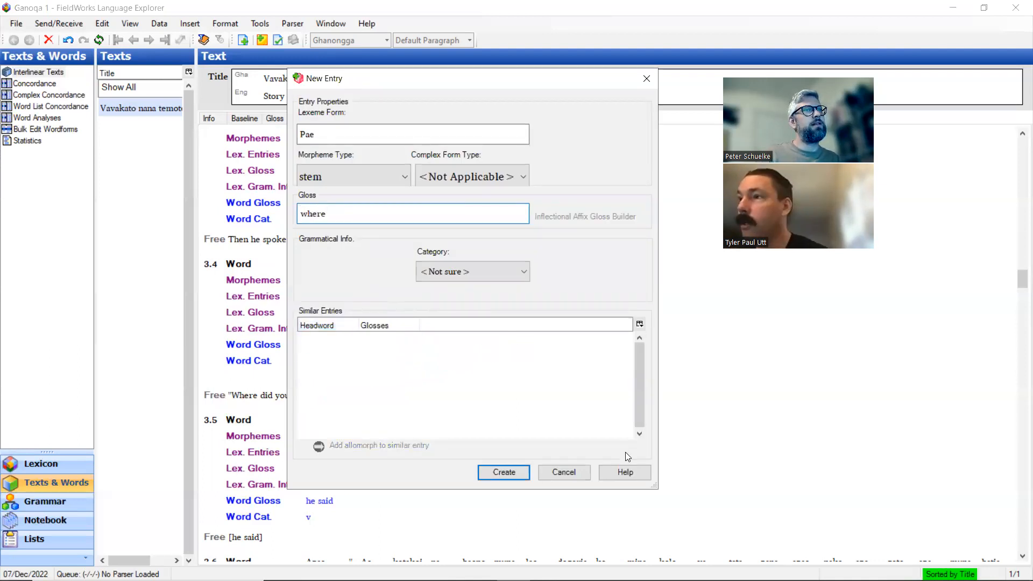
{"action": "left_click", "coordinate": [563, 472]}
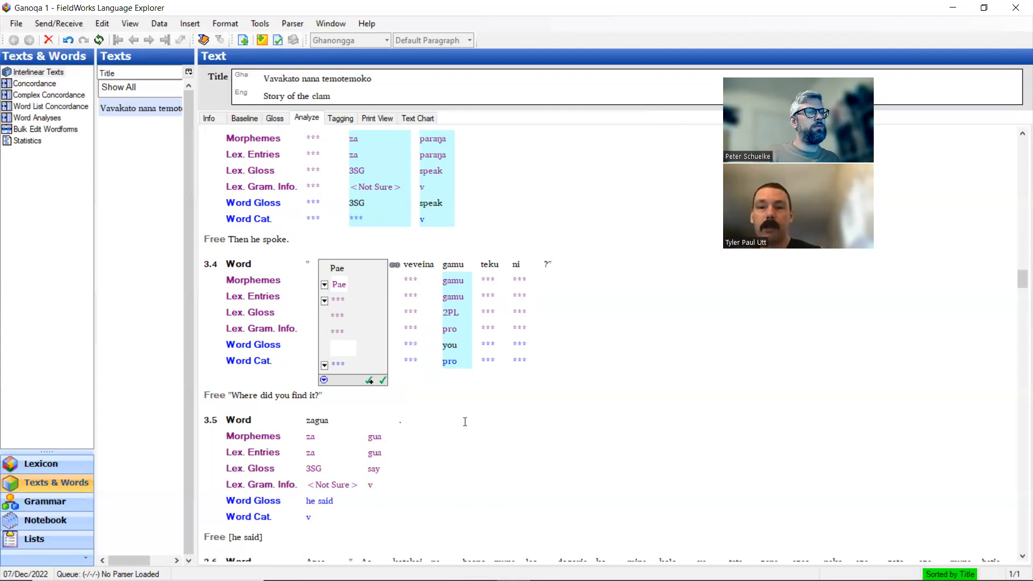
- Switch to the Story of the Clam spreadsheet in Google Sheets and search it for "pae", stepping through the matches
{"action": "left_click", "coordinate": [355, 556]}
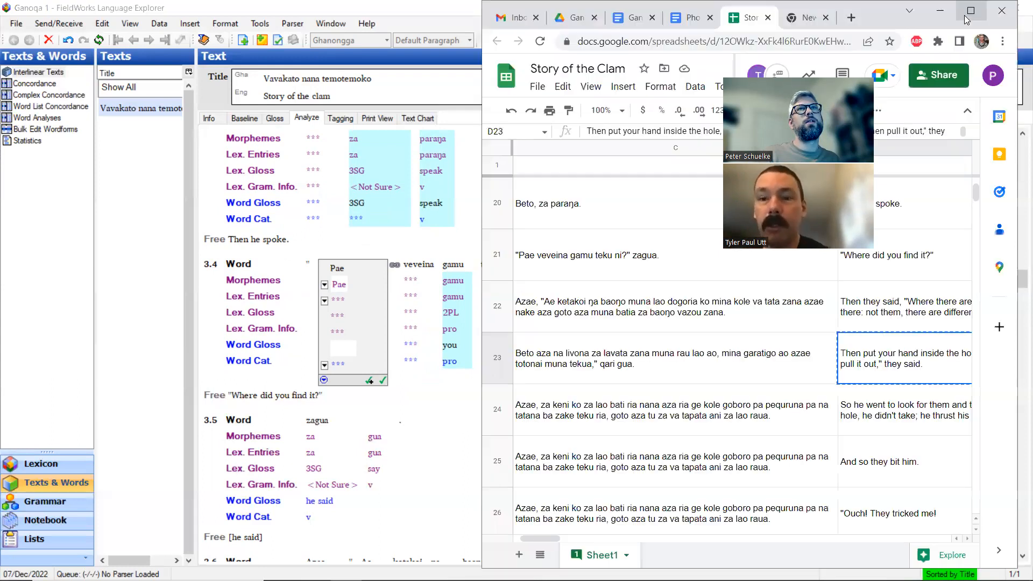
{"action": "left_click", "coordinate": [971, 11]}
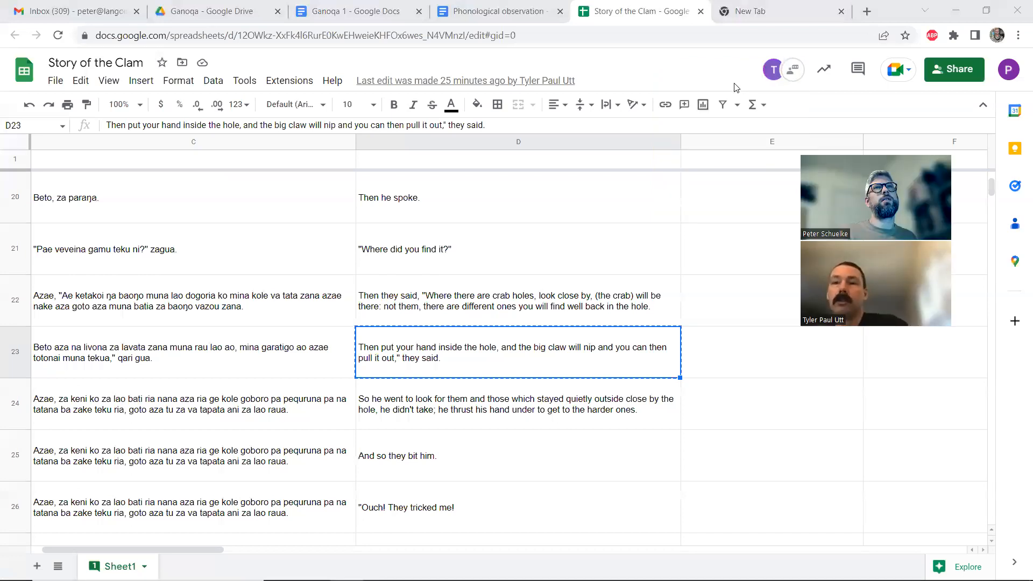
{"action": "left_click", "coordinate": [724, 62]}
{"action": "key", "text": "ctrl+f"}
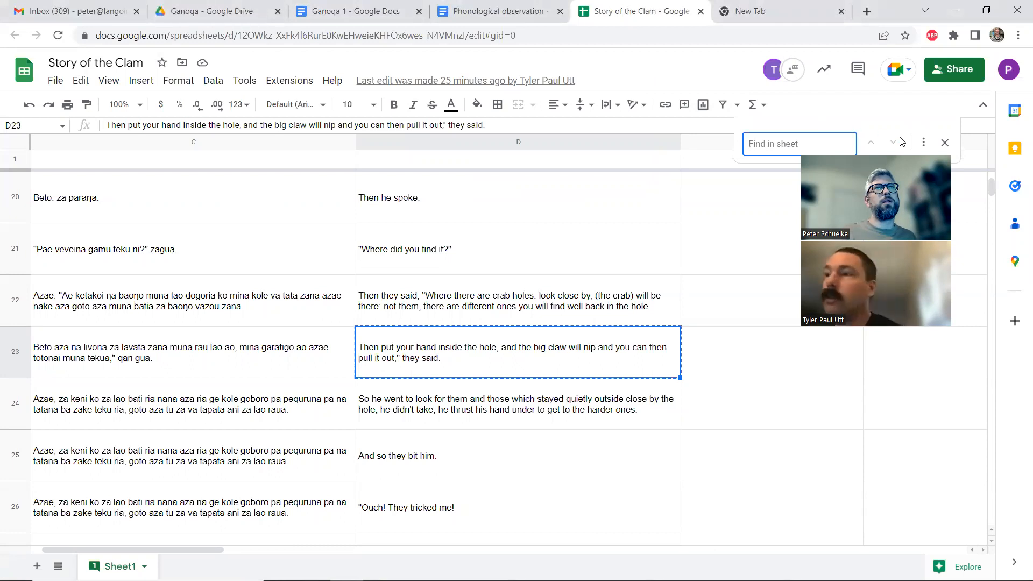
{"action": "type", "text": "pae"}
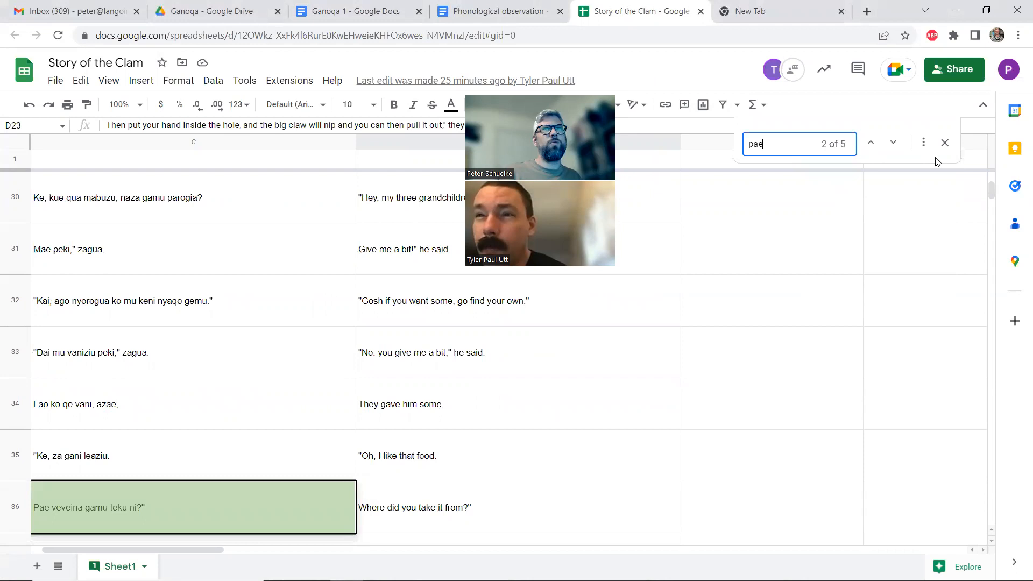
{"action": "left_click", "coordinate": [895, 143]}
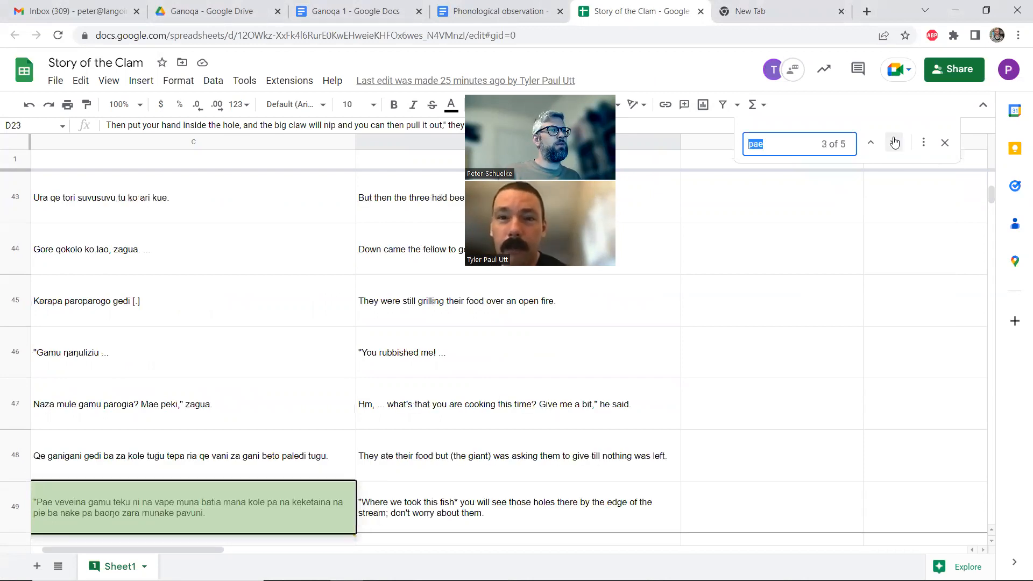
- Step through the remaining matches for "pae" in the spreadsheet, comparing each sentence with its English translation
{"action": "left_click", "coordinate": [894, 143]}
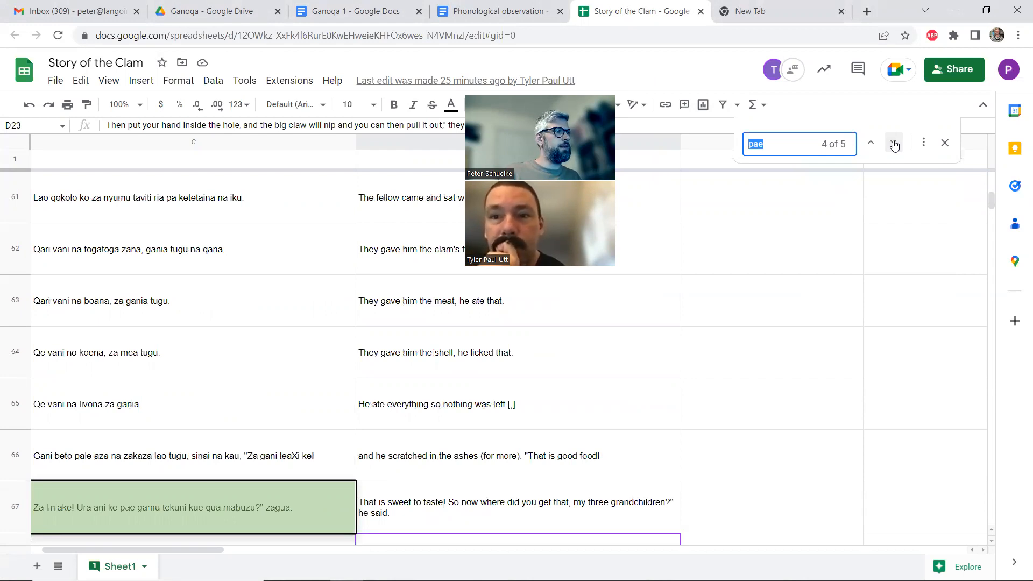
{"action": "left_click", "coordinate": [894, 143]}
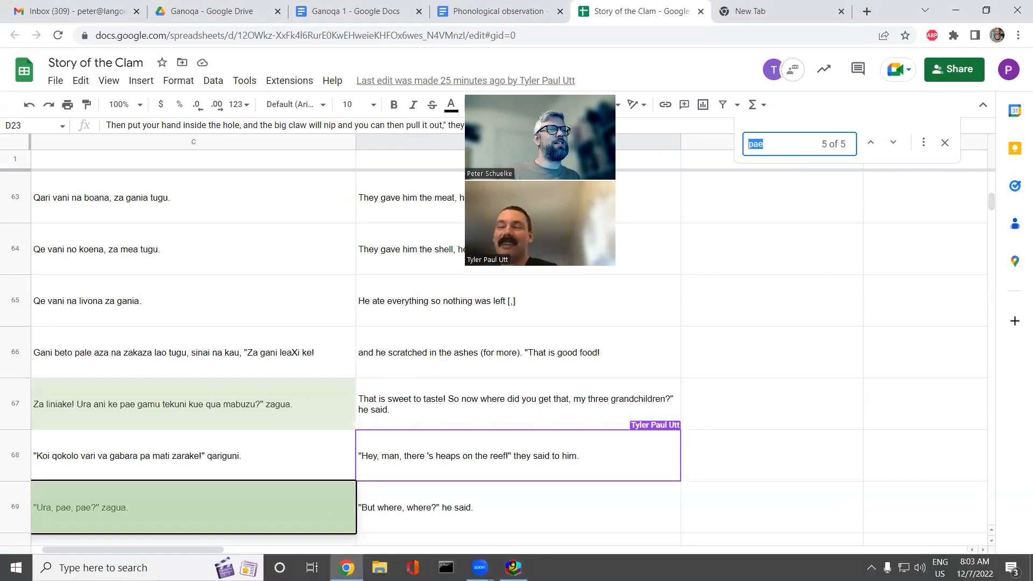
- Switch to FieldWorks and create a lexical entry for "pae" in line 3.4, glossed "where" with the category Question particle
{"action": "left_click", "coordinate": [514, 567]}
{"action": "key", "text": "BackSpace"}
{"action": "type", "text": "pae"}
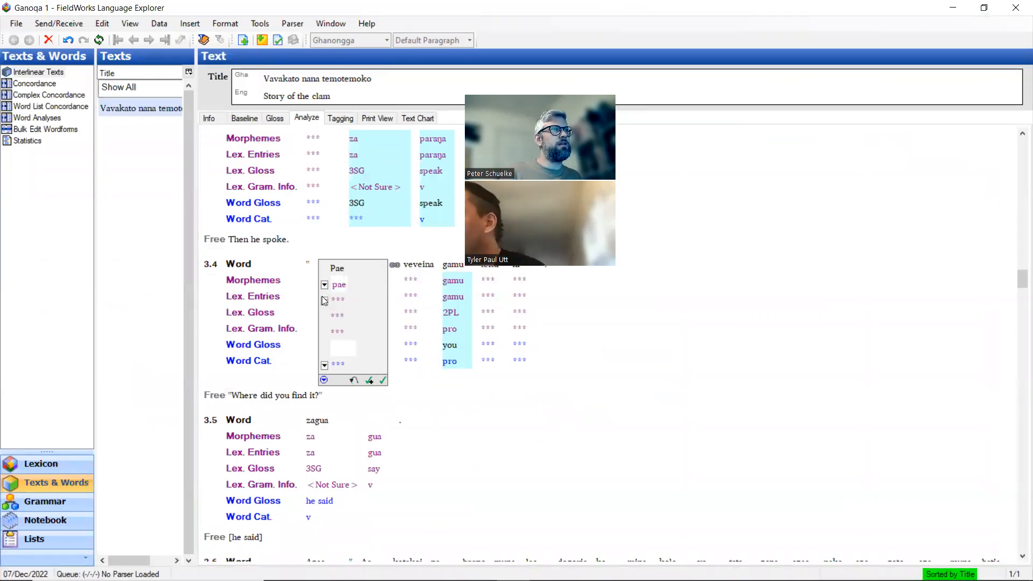
{"action": "left_click", "coordinate": [324, 300]}
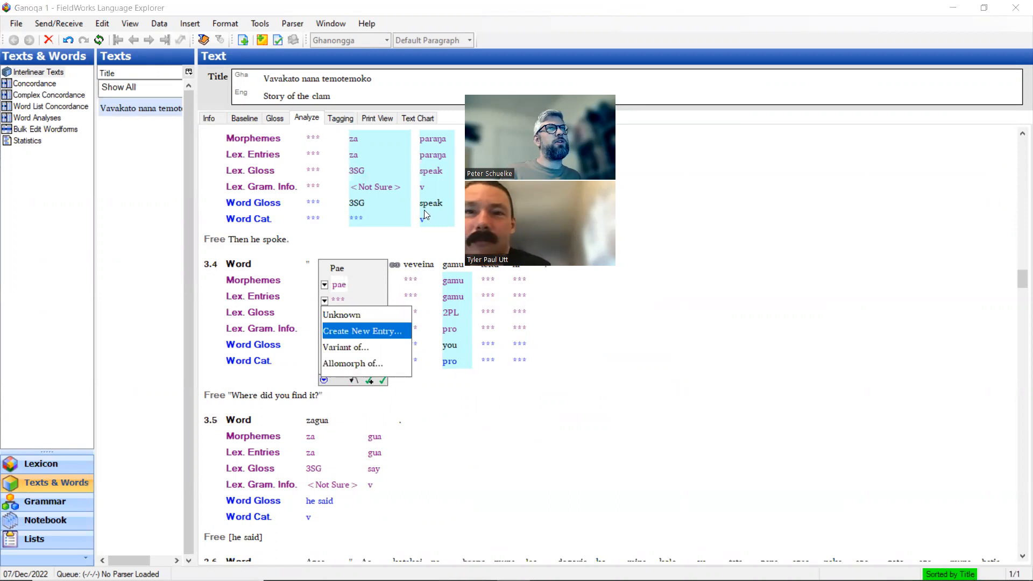
{"action": "key", "text": "Return"}
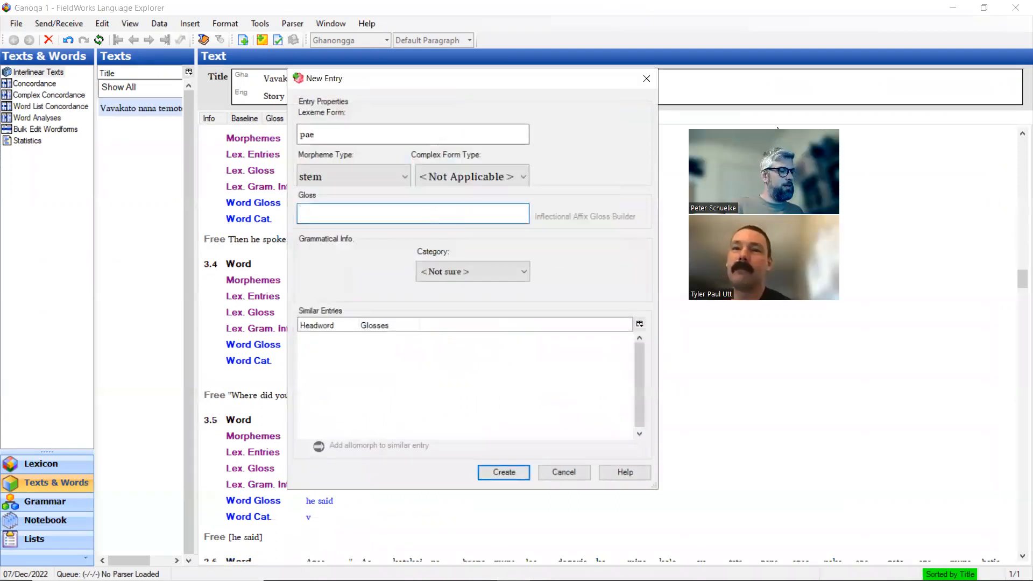
{"action": "type", "text": "where"}
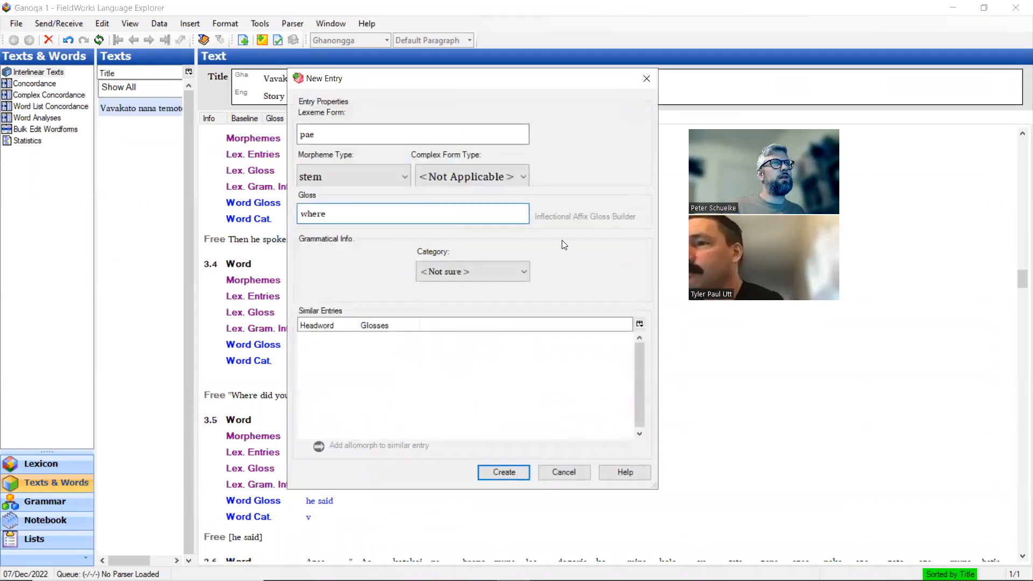
{"action": "left_click", "coordinate": [523, 277]}
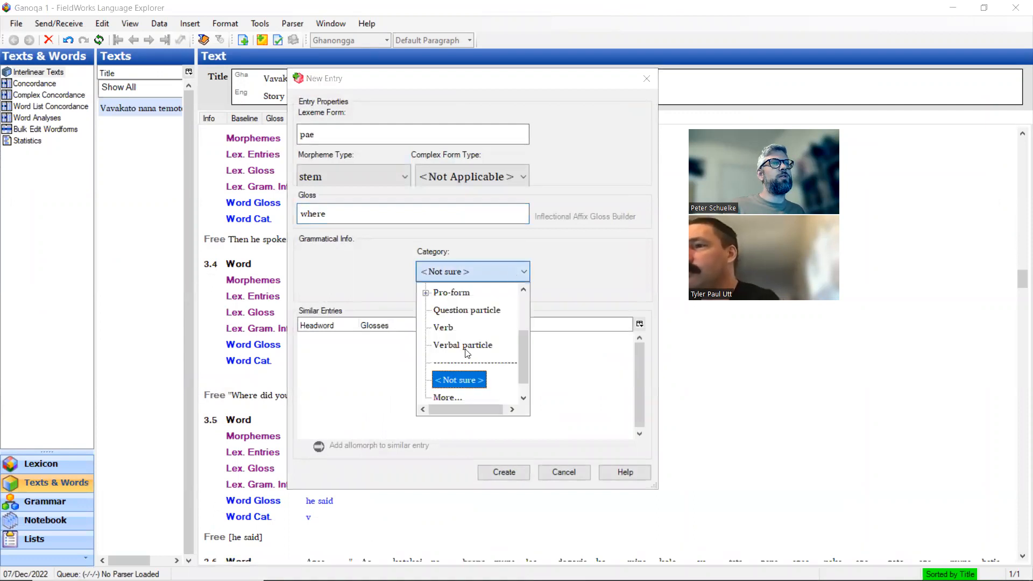
{"action": "left_click", "coordinate": [473, 293]}
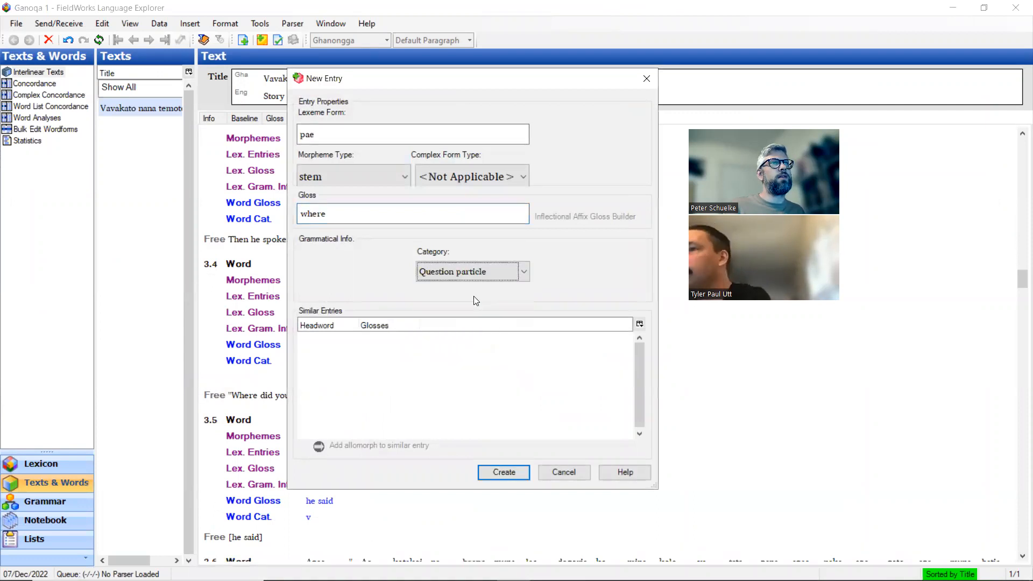
{"action": "left_click", "coordinate": [498, 474]}
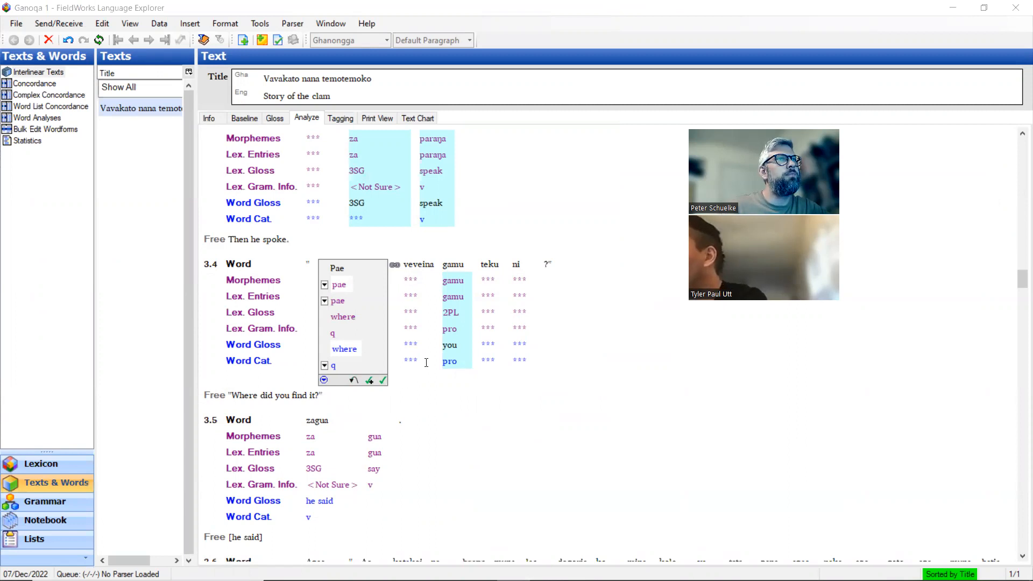
- Examine the analyses and free translations around line 3.4, from line 3.2 to line 3.6, for words still lacking glosses
{"action": "scroll", "coordinate": [426, 364], "scroll_direction": "up", "scroll_amount": 3}
{"action": "scroll", "coordinate": [427, 364], "scroll_direction": "down", "scroll_amount": 3}
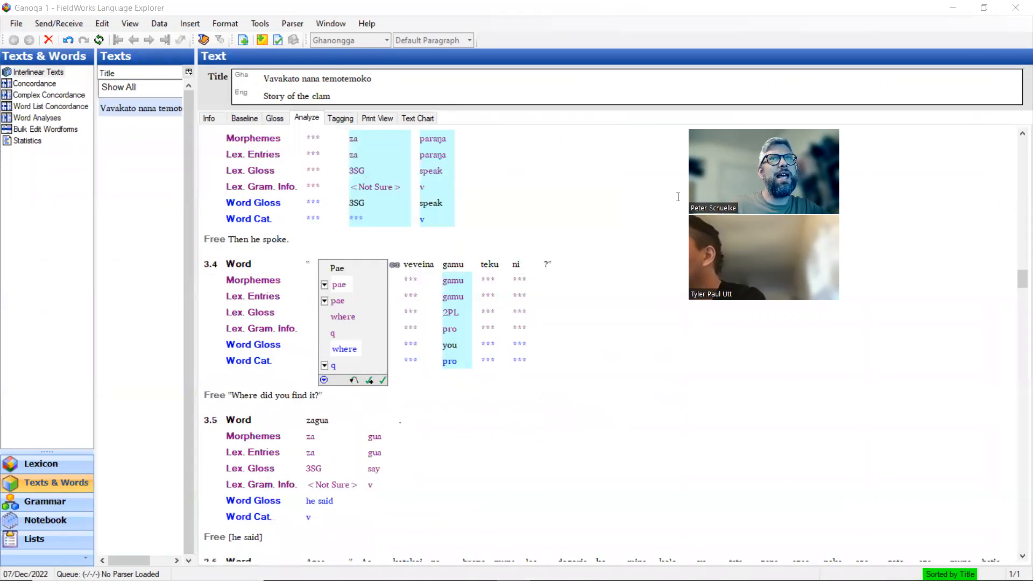
{"action": "left_click_drag", "start_coordinate": [780, 129], "coordinate": [832, 60]}
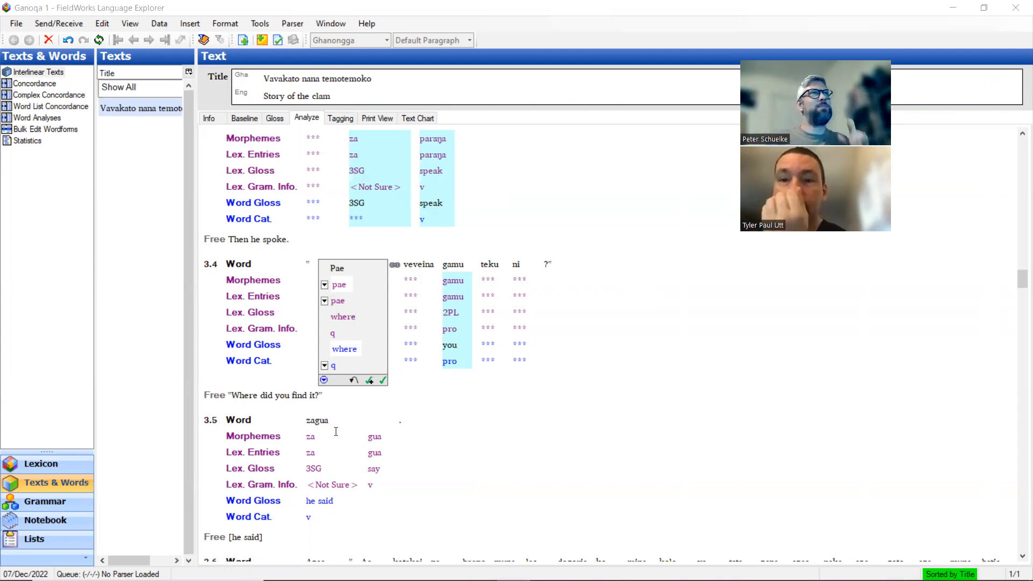
{"action": "scroll", "coordinate": [271, 388], "scroll_direction": "up", "scroll_amount": 3}
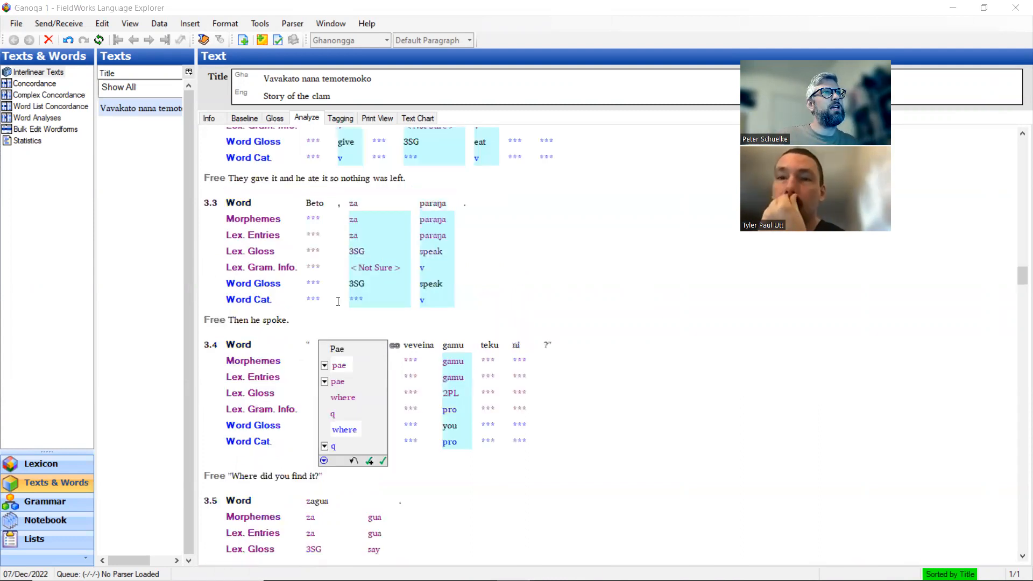
{"action": "scroll", "coordinate": [318, 316], "scroll_direction": "down", "scroll_amount": 6}
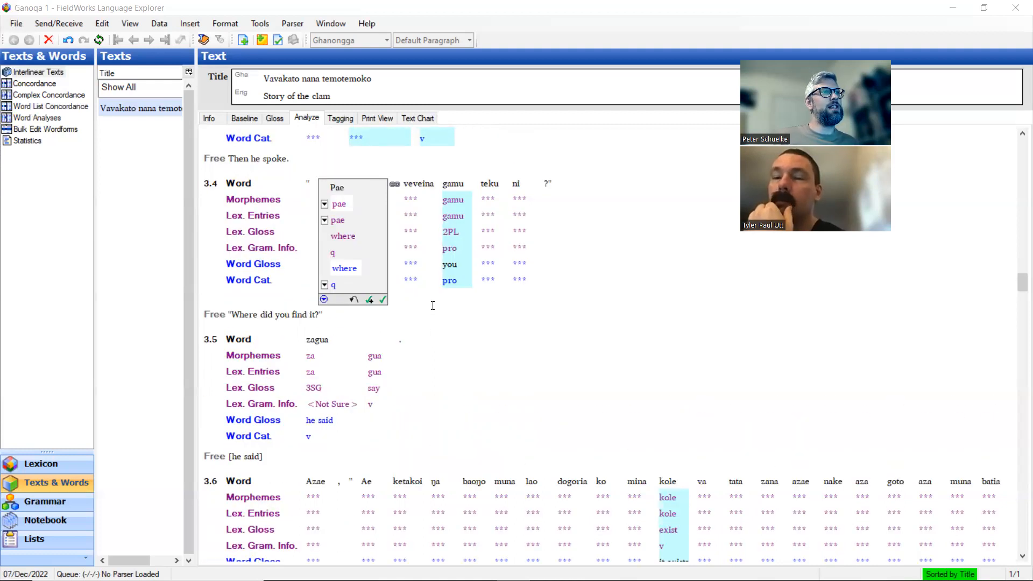
{"action": "scroll", "coordinate": [432, 305], "scroll_direction": "up", "scroll_amount": 5}
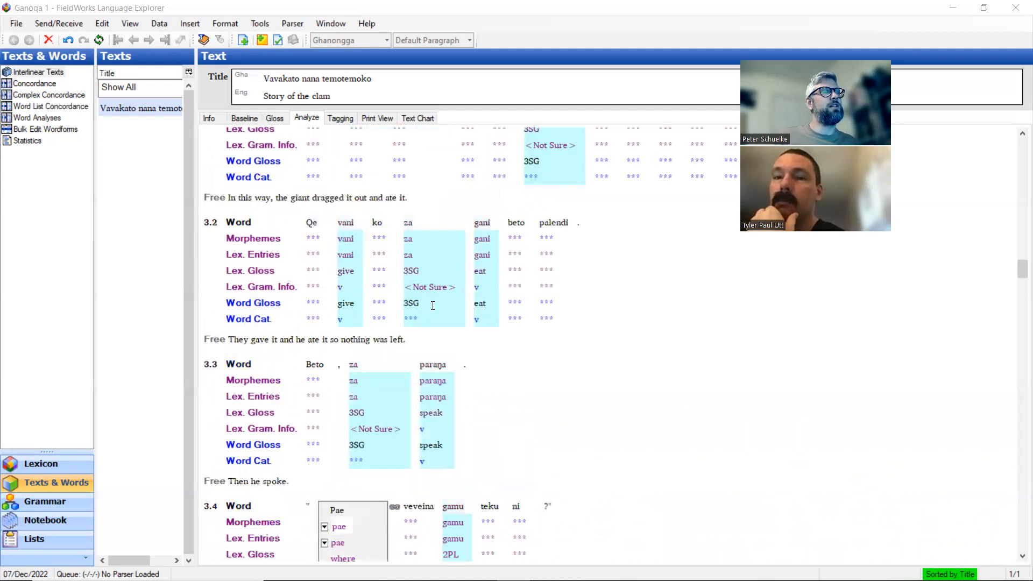
{"action": "scroll", "coordinate": [433, 306], "scroll_direction": "down", "scroll_amount": 4}
{"action": "scroll", "coordinate": [433, 306], "scroll_direction": "down", "scroll_amount": 5}
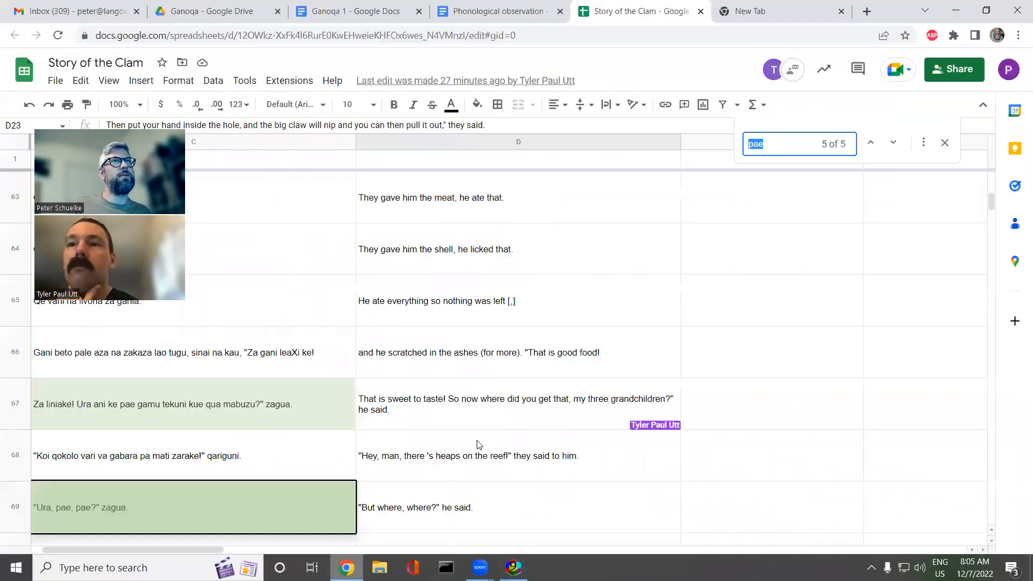
- Switch to the Story of the Clam spreadsheet, search it for "azae" and go back to the first match
{"action": "left_click", "coordinate": [346, 568]}
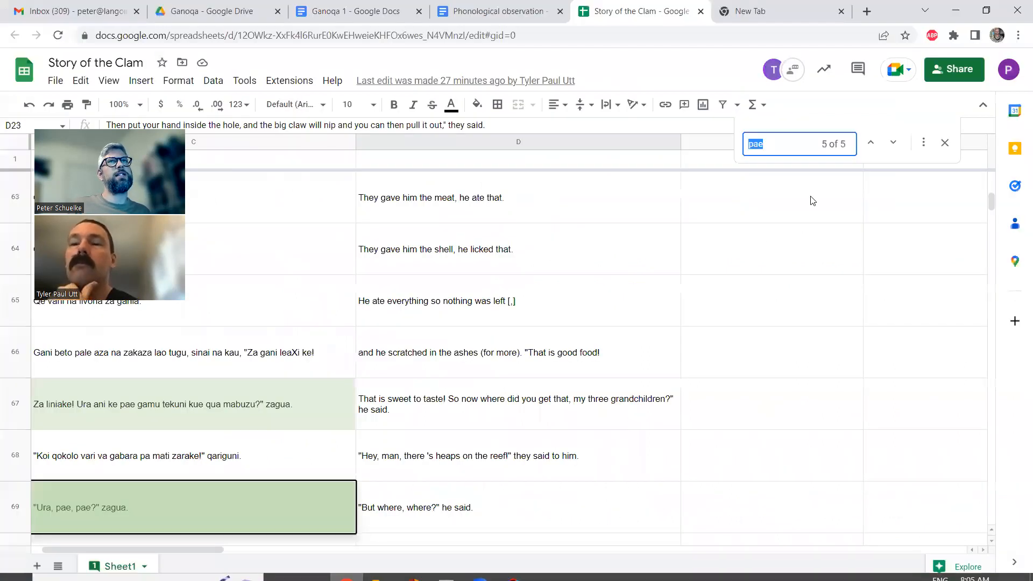
{"action": "type", "text": "azae"}
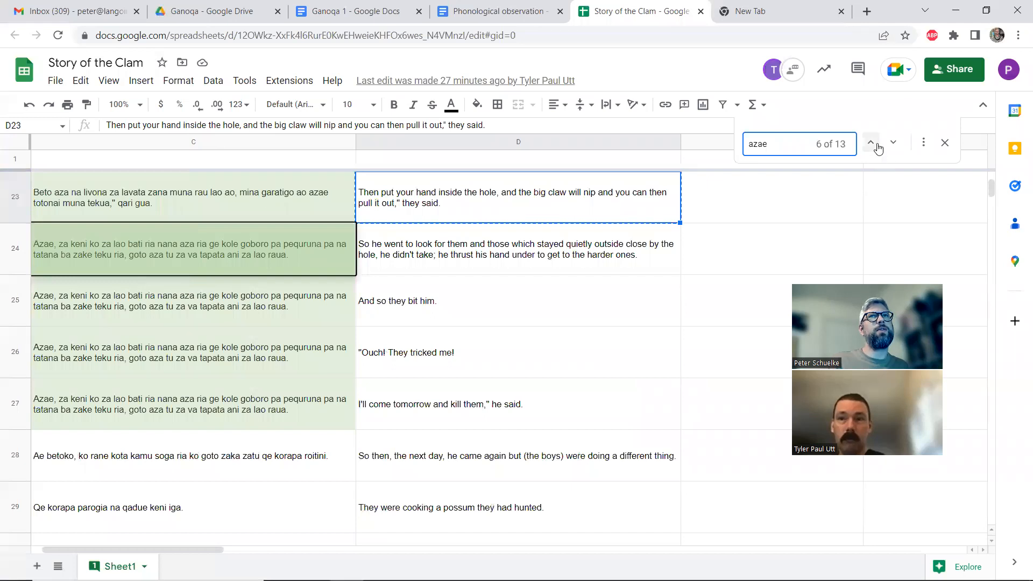
{"action": "triple_click", "coordinate": [876, 145]}
{"action": "left_click", "coordinate": [870, 143]}
{"action": "left_click", "coordinate": [870, 143]}
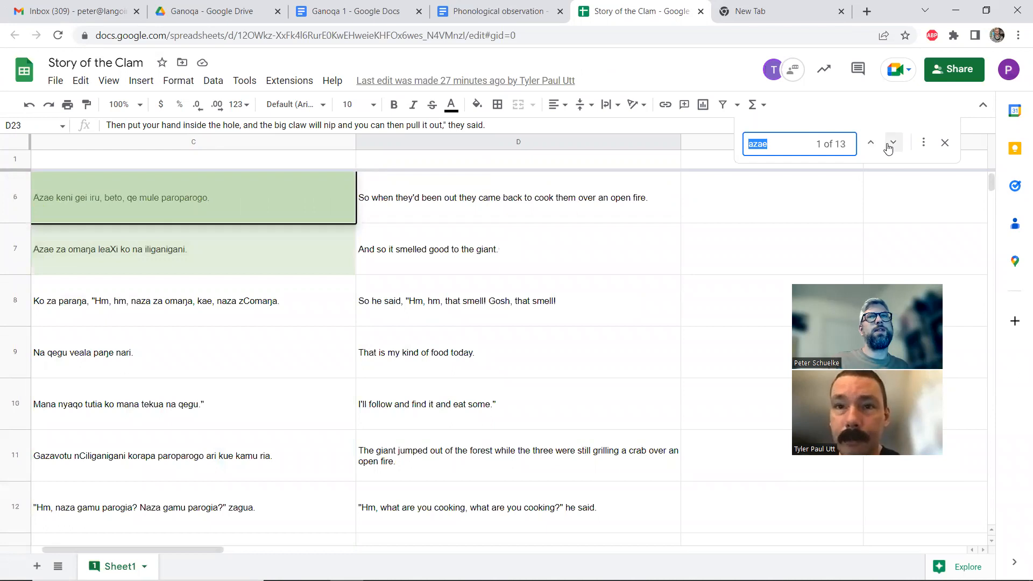
- Step through the "azae" matches from row 6 to row 34, comparing each sentence with its English translation
{"action": "left_click", "coordinate": [892, 145]}
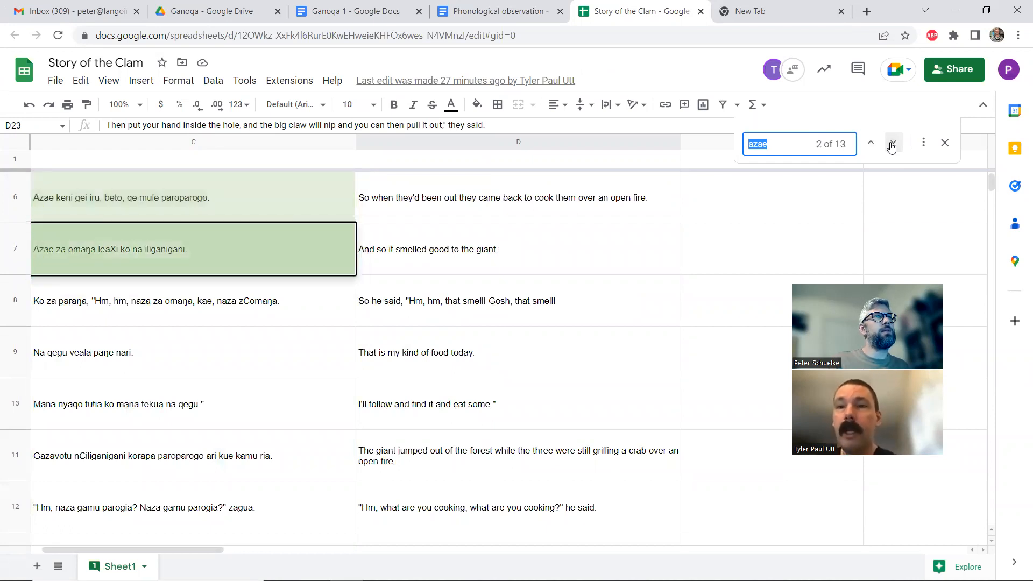
{"action": "left_click", "coordinate": [892, 145]}
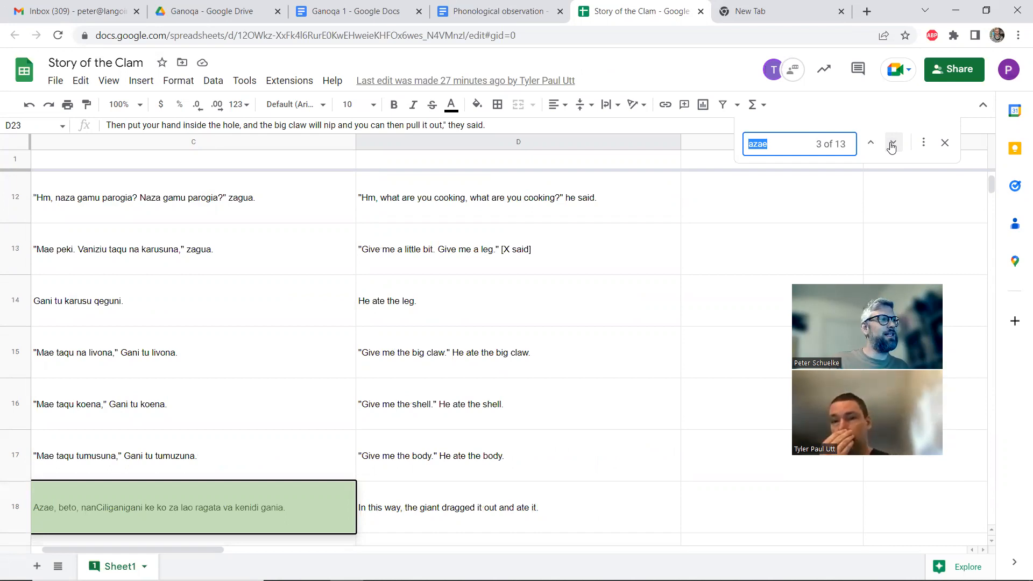
{"action": "left_click", "coordinate": [892, 144]}
{"action": "left_click", "coordinate": [892, 144]}
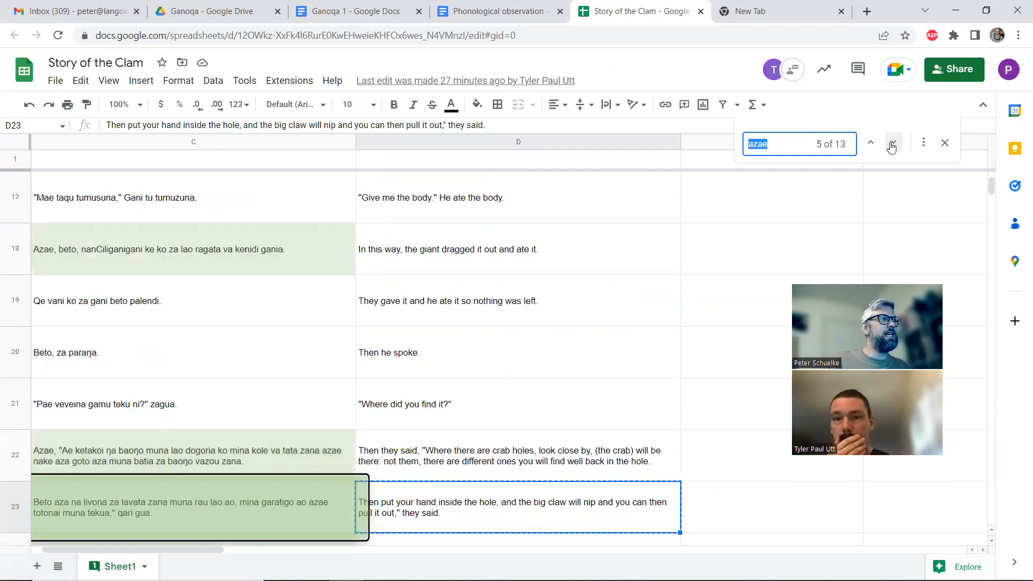
{"action": "left_click", "coordinate": [891, 144]}
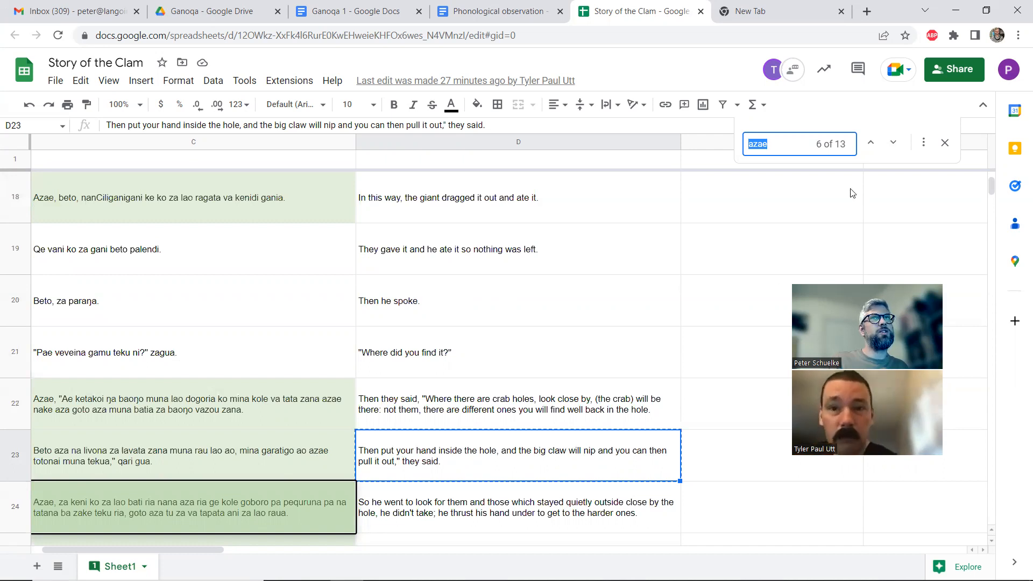
{"action": "left_click", "coordinate": [894, 151]}
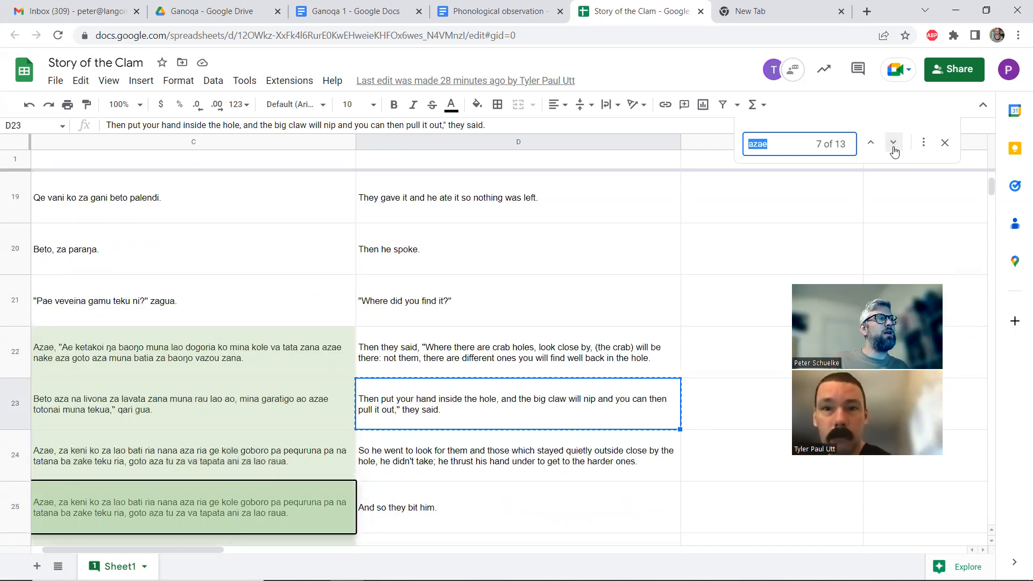
{"action": "left_click", "coordinate": [894, 151]}
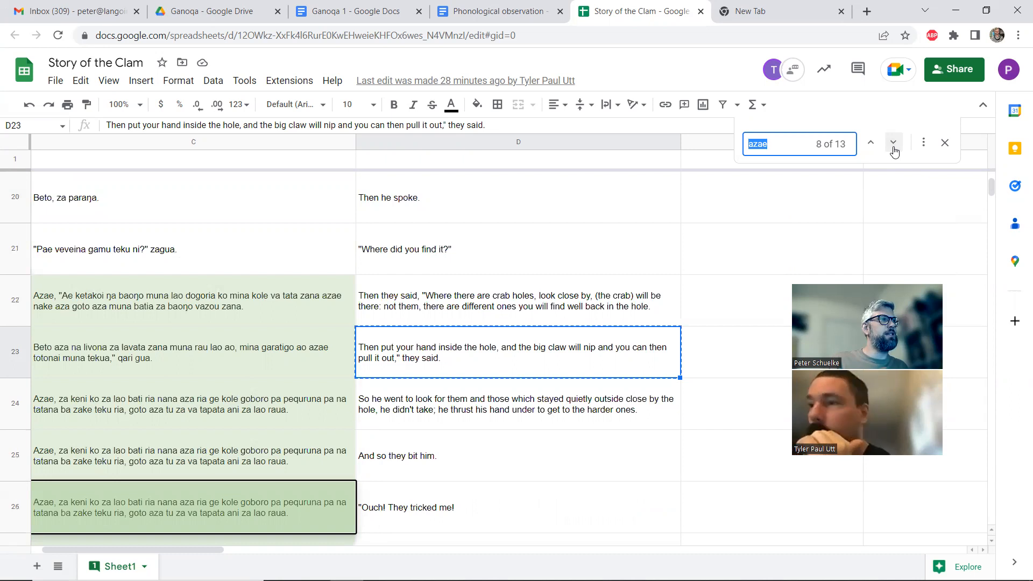
{"action": "left_click", "coordinate": [894, 151]}
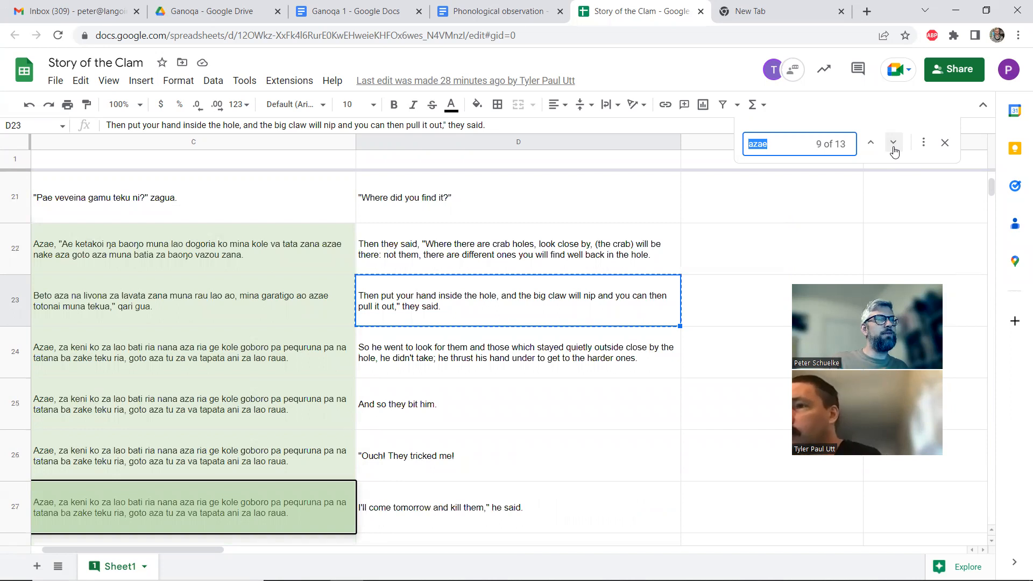
{"action": "left_click", "coordinate": [894, 150]}
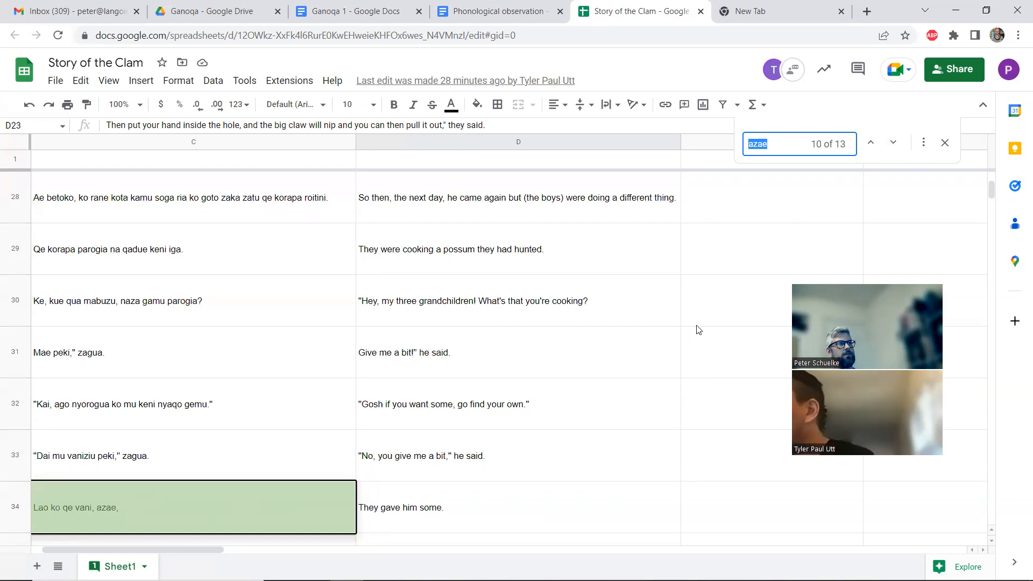
- Return to the "azae" match in row 27 and check the page and paragraph numbers of the repeated sentences in rows 24 to 27
{"action": "left_click", "coordinate": [870, 143]}
{"action": "scroll", "coordinate": [277, 279], "scroll_direction": "up", "scroll_amount": 5}
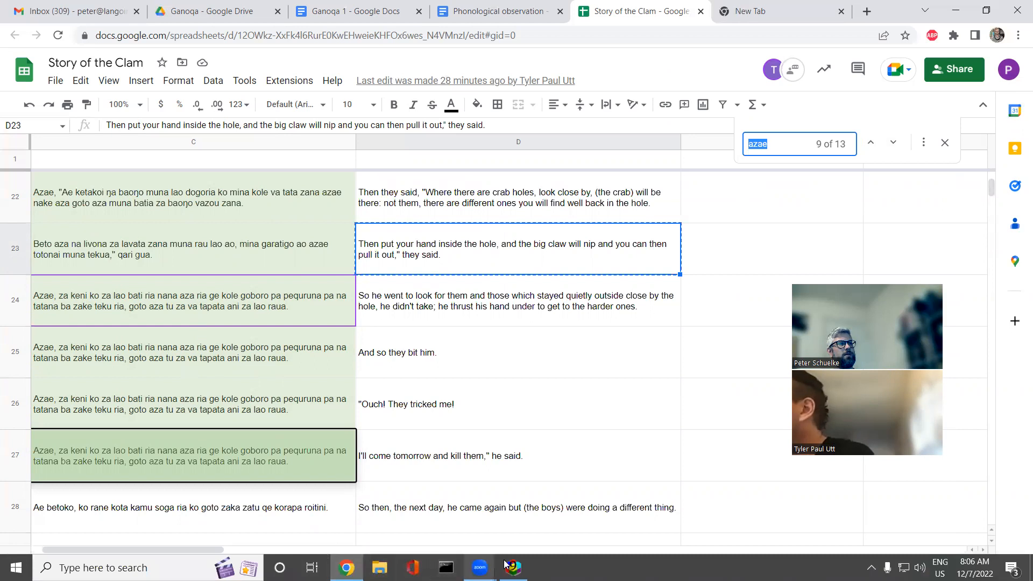
{"action": "mouse_move", "coordinate": [516, 560]}
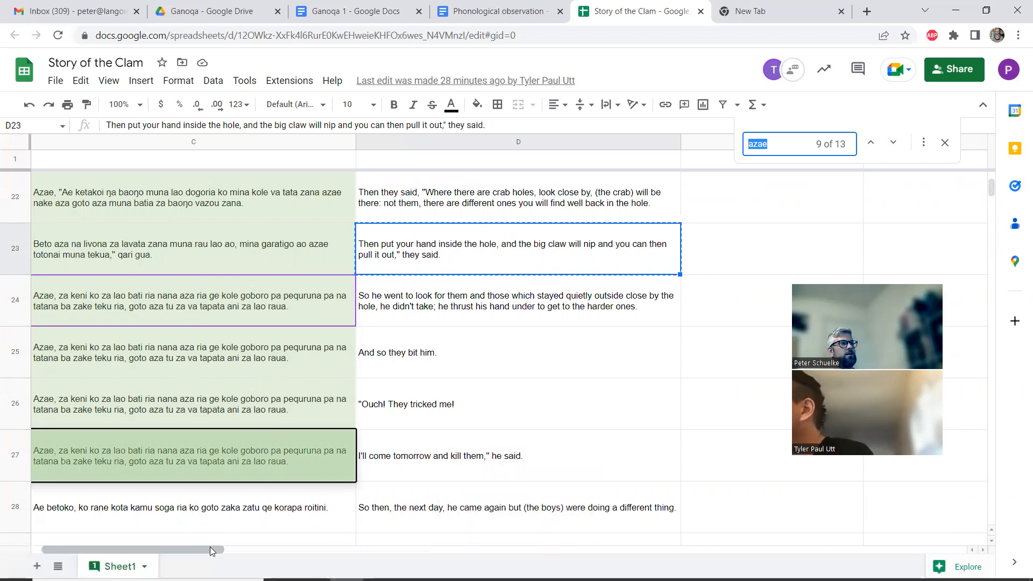
{"action": "scroll", "coordinate": [209, 547], "scroll_direction": "left", "scroll_amount": 2}
{"action": "left_click_drag", "start_coordinate": [145, 555], "coordinate": [146, 554]}
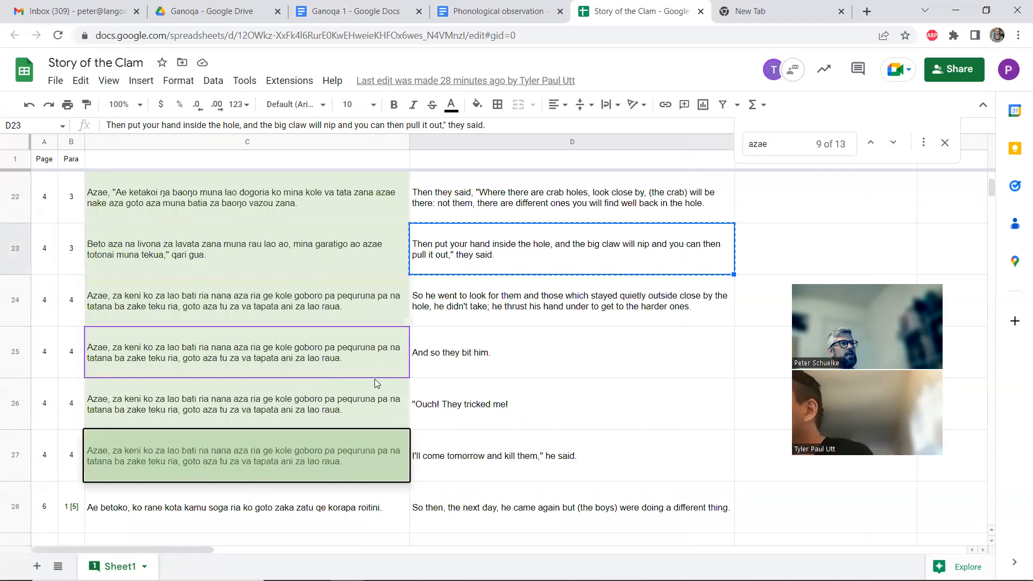
{"action": "mouse_move", "coordinate": [513, 568]}
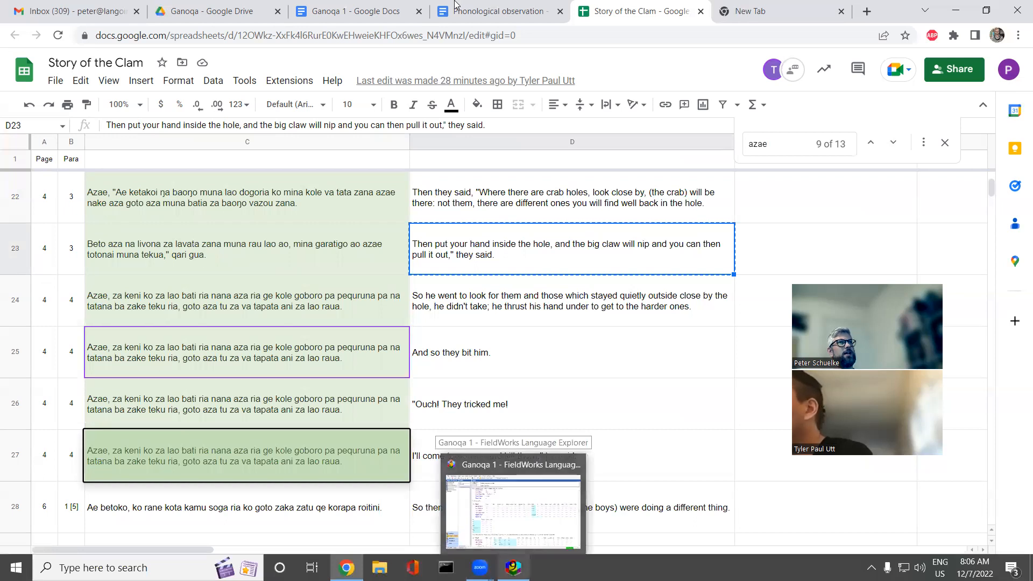
- Open the Ganoqa 1 document in Google Docs and find paragraph [4] to examine its original text and translation
{"action": "left_click", "coordinate": [348, 10]}
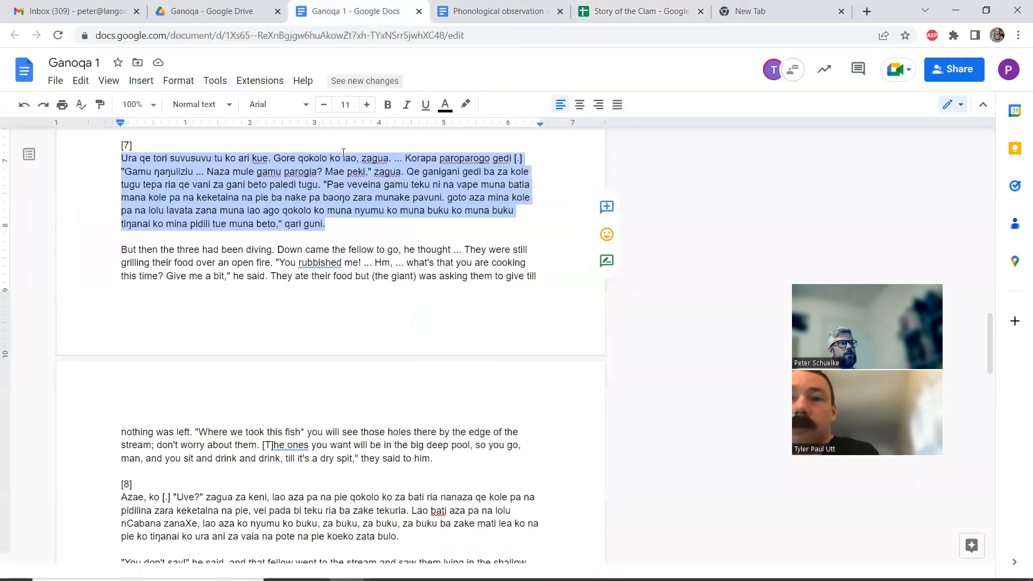
{"action": "scroll", "coordinate": [315, 256], "scroll_direction": "up", "scroll_amount": 4}
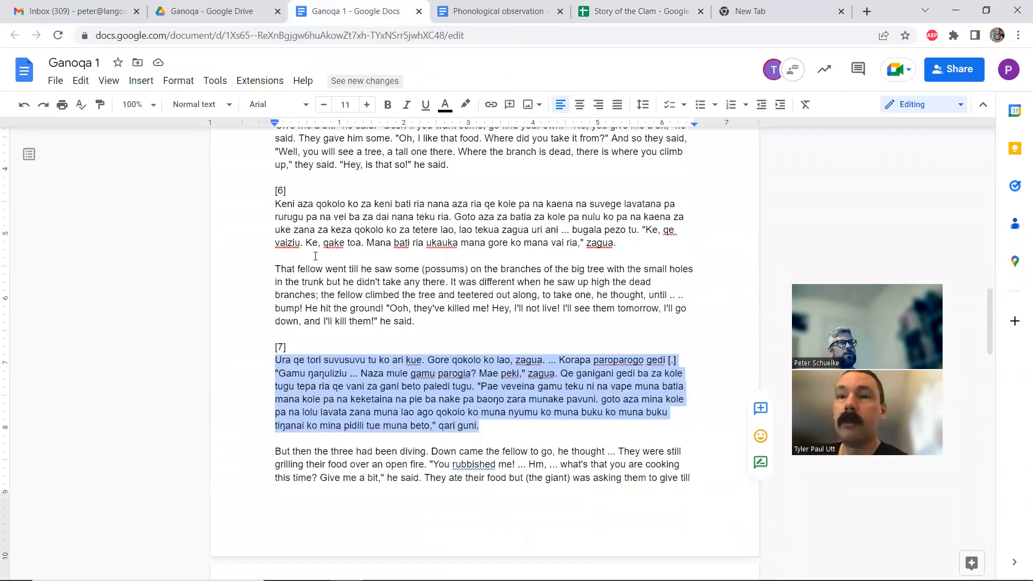
{"action": "scroll", "coordinate": [315, 256], "scroll_direction": "up", "scroll_amount": 1}
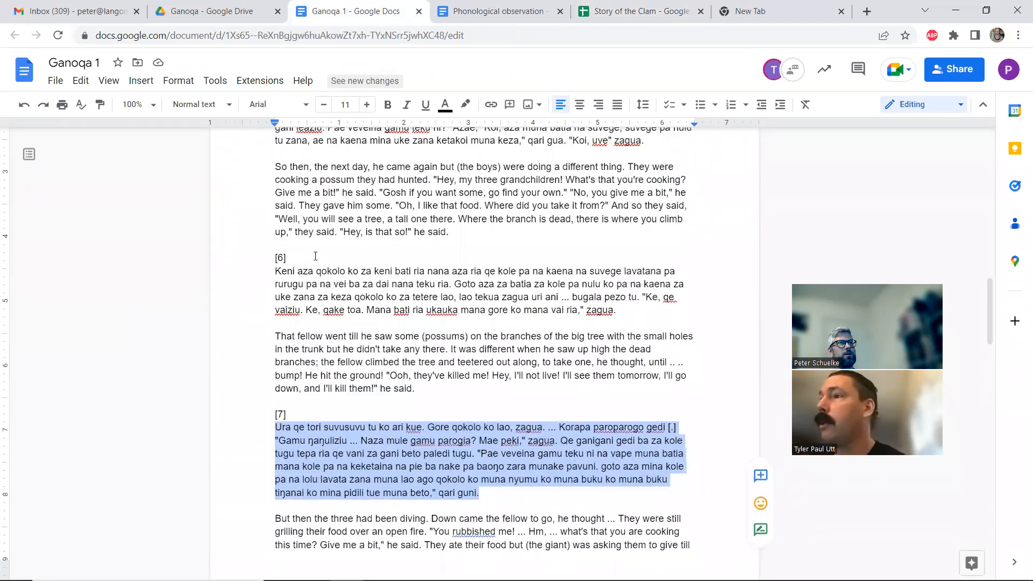
{"action": "scroll", "coordinate": [315, 256], "scroll_direction": "up", "scroll_amount": 2}
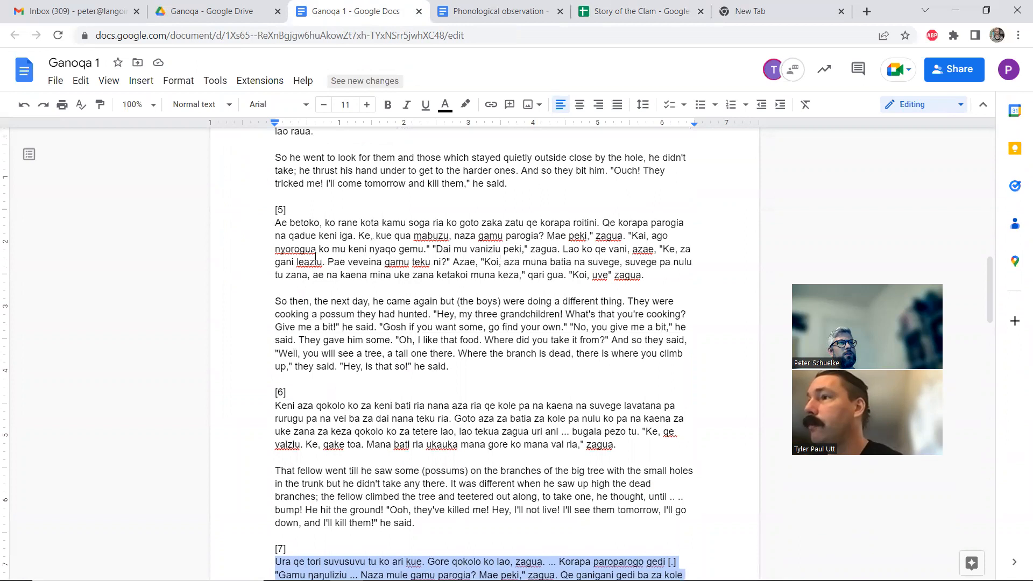
{"action": "scroll", "coordinate": [315, 256], "scroll_direction": "up", "scroll_amount": 4}
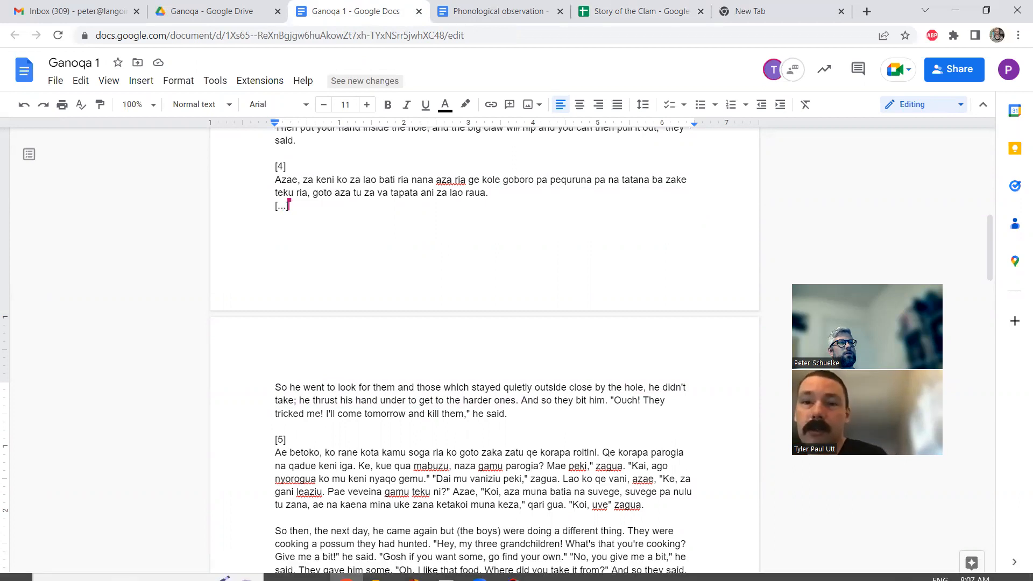
- Arrange the FieldWorks window and the browser with the Story of the Clam spreadsheet side by side
{"action": "key", "text": "alt+Tab"}
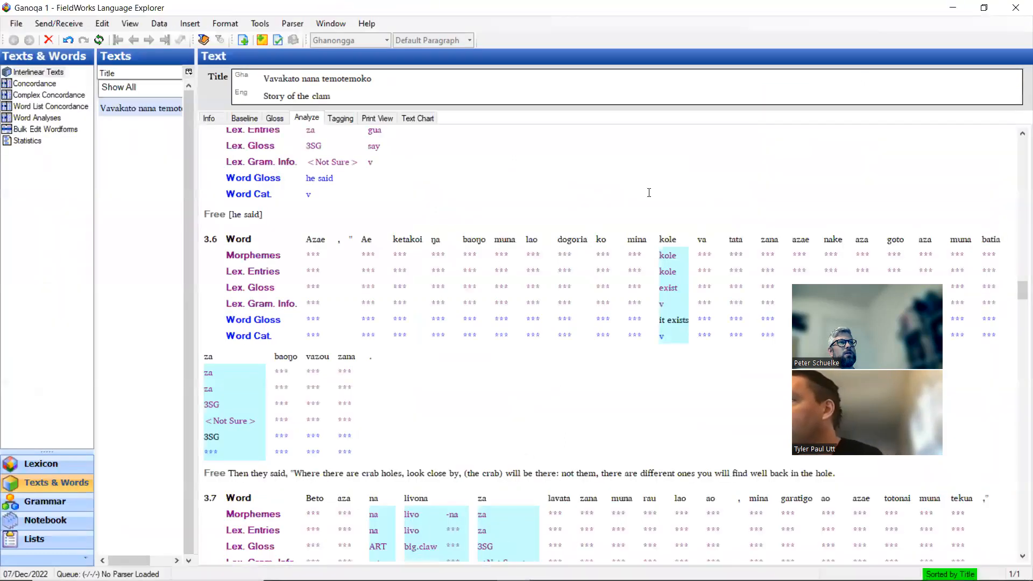
{"action": "left_click", "coordinate": [994, 9]}
{"action": "left_click", "coordinate": [629, 10]}
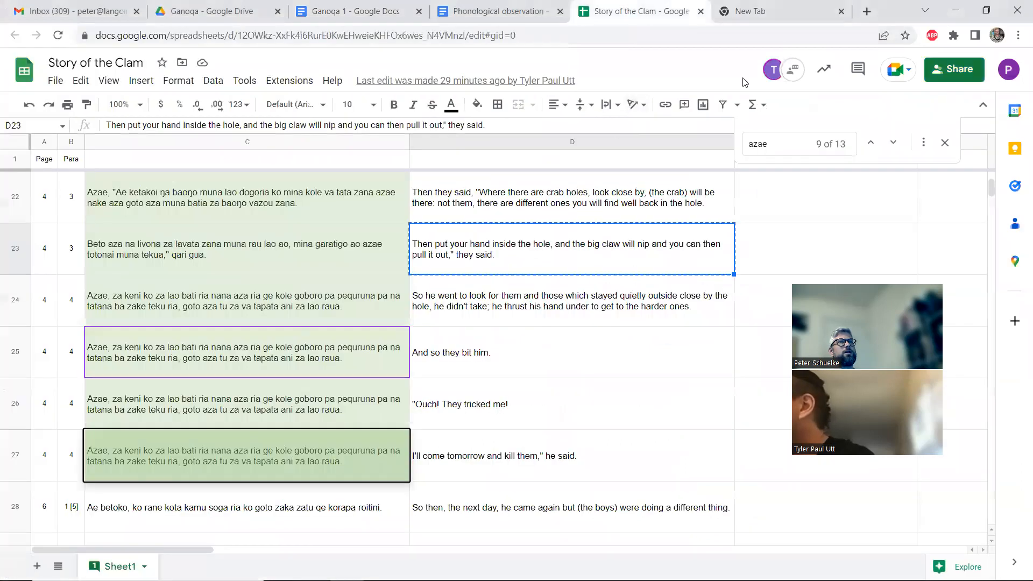
{"action": "left_click", "coordinate": [986, 11]}
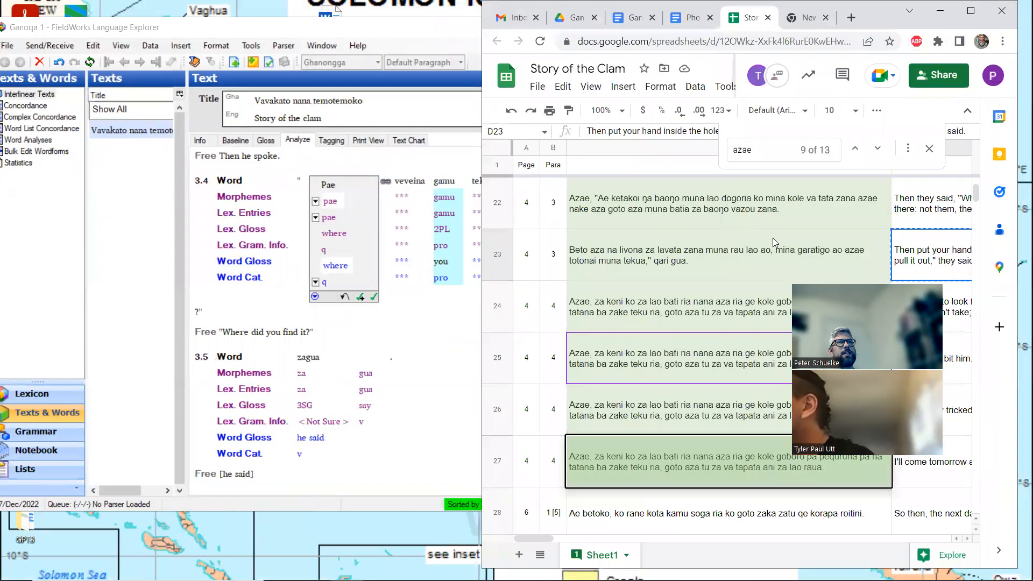
- Examine interlinear lines 3.6 to 4.2 in FieldWorks, checking their words and free translations against the spreadsheet sentences
{"action": "left_click", "coordinate": [400, 322]}
{"action": "scroll", "coordinate": [376, 317], "scroll_direction": "down", "scroll_amount": 5}
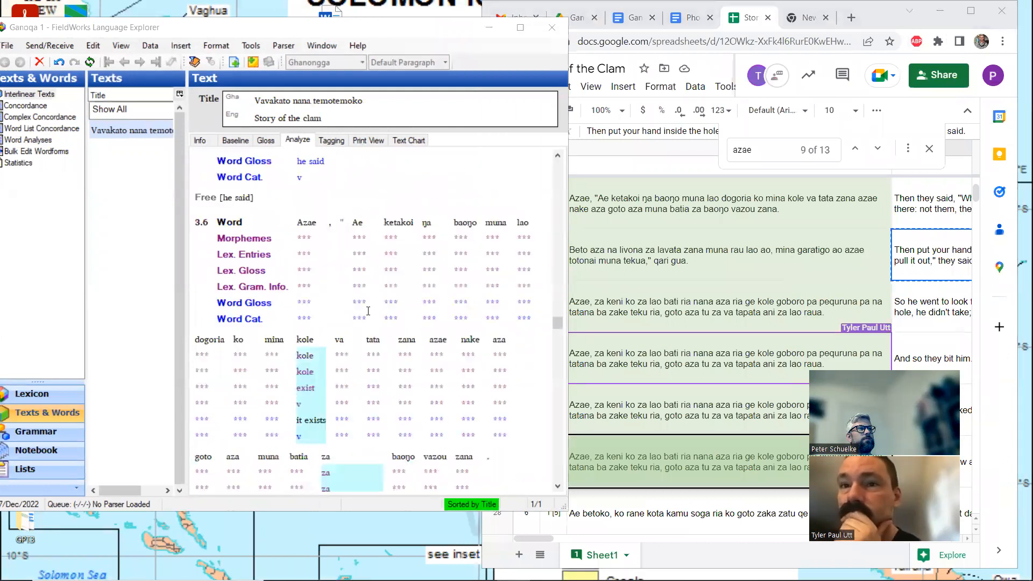
{"action": "scroll", "coordinate": [368, 311], "scroll_direction": "down", "scroll_amount": 10}
{"action": "scroll", "coordinate": [368, 311], "scroll_direction": "down", "scroll_amount": 10}
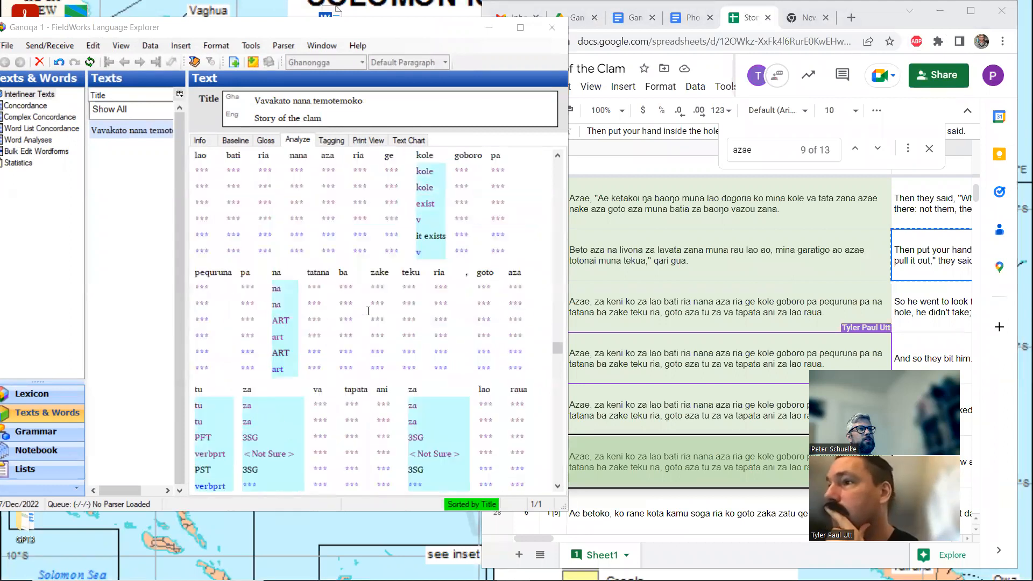
{"action": "scroll", "coordinate": [368, 311], "scroll_direction": "down", "scroll_amount": 5}
{"action": "scroll", "coordinate": [368, 311], "scroll_direction": "up", "scroll_amount": 5}
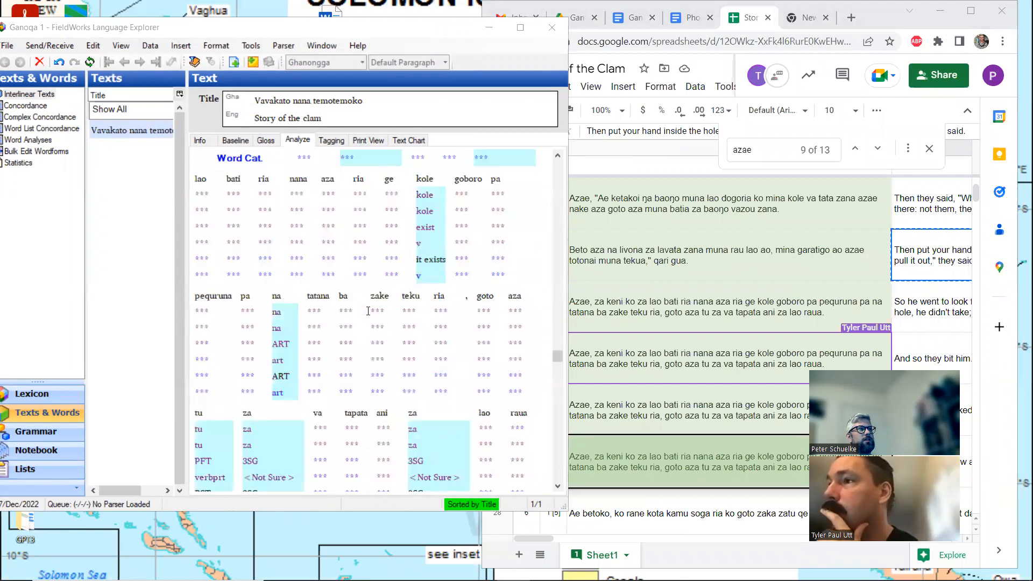
{"action": "scroll", "coordinate": [368, 311], "scroll_direction": "down", "scroll_amount": 5}
{"action": "scroll", "coordinate": [368, 311], "scroll_direction": "up", "scroll_amount": 5}
{"action": "scroll", "coordinate": [368, 311], "scroll_direction": "down", "scroll_amount": 10}
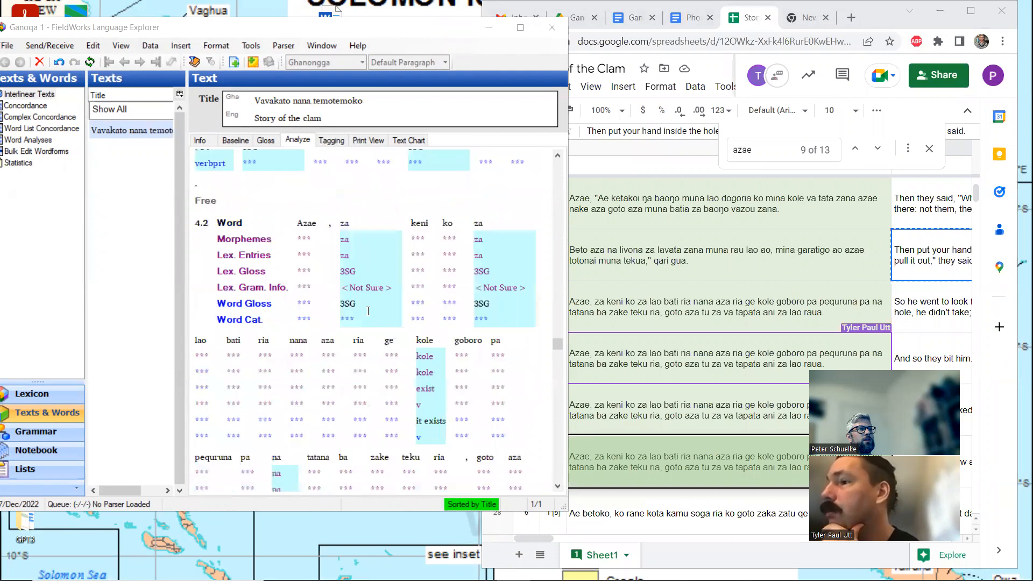
{"action": "scroll", "coordinate": [368, 311], "scroll_direction": "up", "scroll_amount": 5}
{"action": "scroll", "coordinate": [368, 311], "scroll_direction": "up", "scroll_amount": 5}
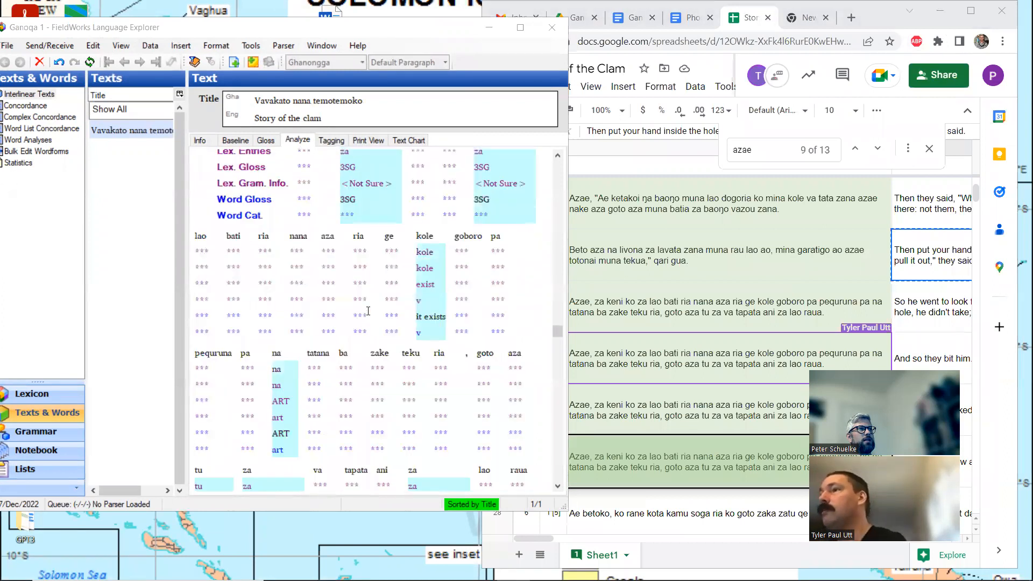
{"action": "scroll", "coordinate": [368, 311], "scroll_direction": "up", "scroll_amount": 2}
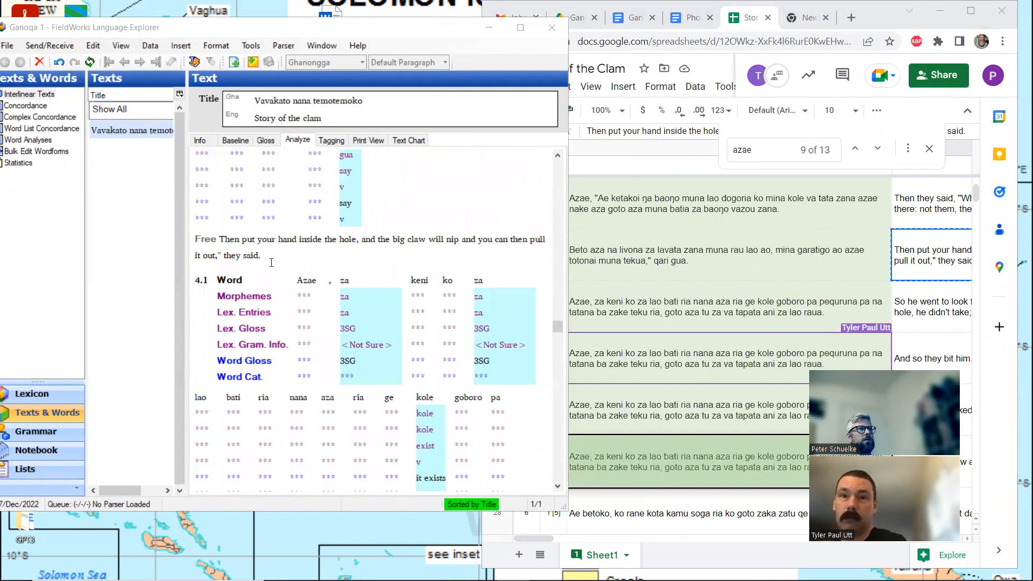
{"action": "scroll", "coordinate": [271, 262], "scroll_direction": "up", "scroll_amount": 2}
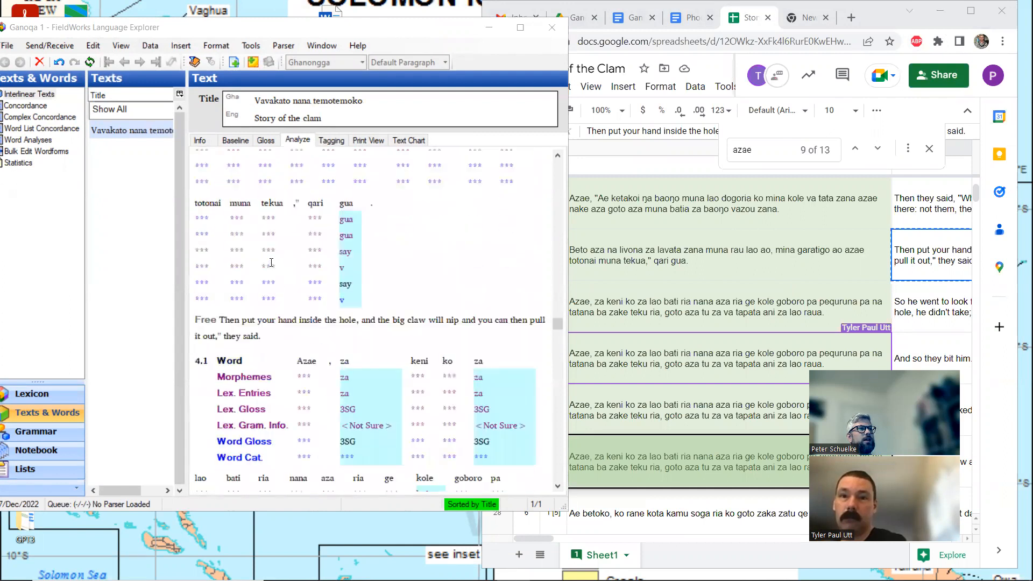
{"action": "scroll", "coordinate": [271, 262], "scroll_direction": "down", "scroll_amount": 4}
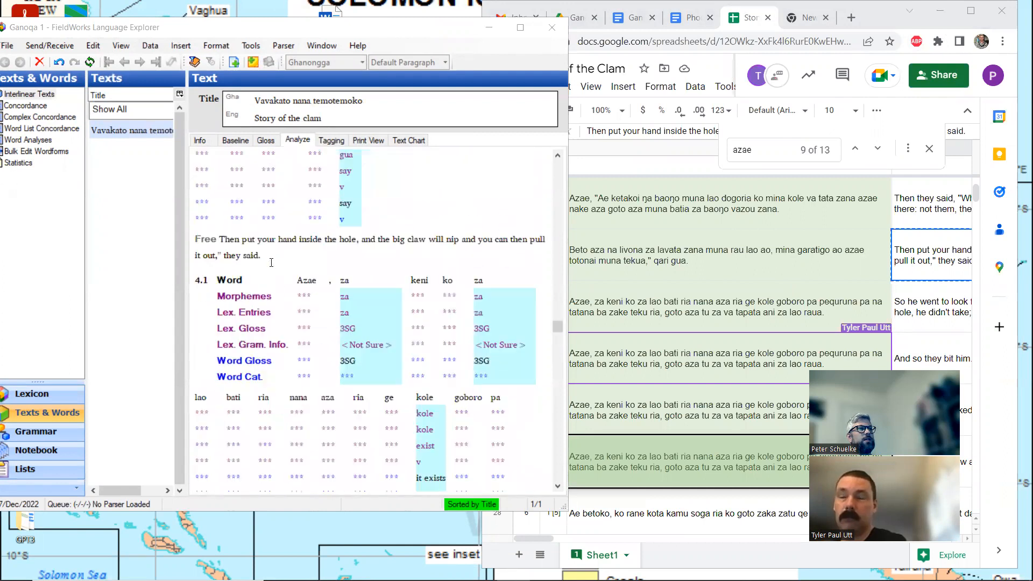
- Check the sentences around row 22 of the spreadsheet and copy that row's English translation
{"action": "left_click", "coordinate": [619, 226]}
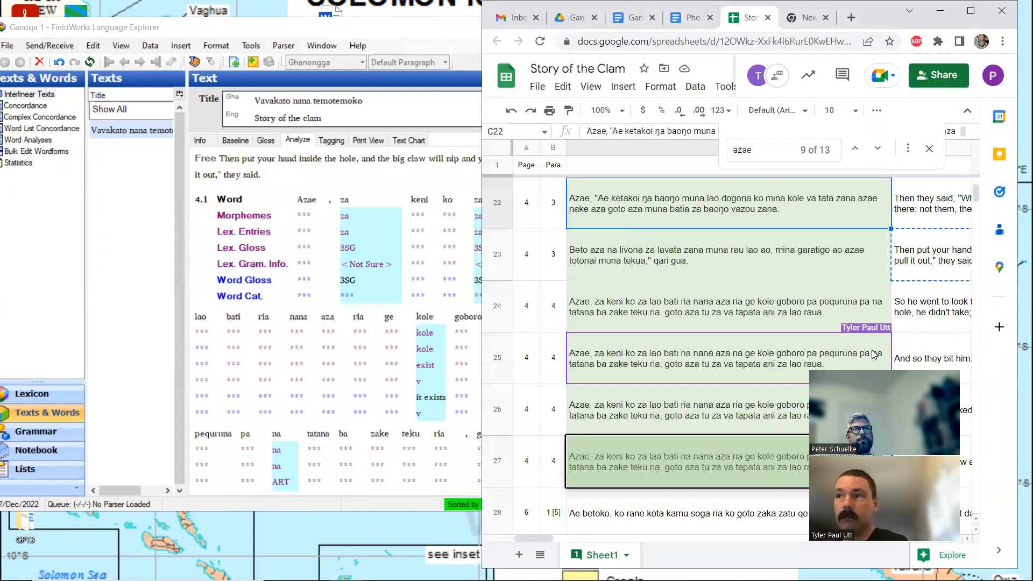
{"action": "scroll", "coordinate": [656, 289], "scroll_direction": "up", "scroll_amount": 4}
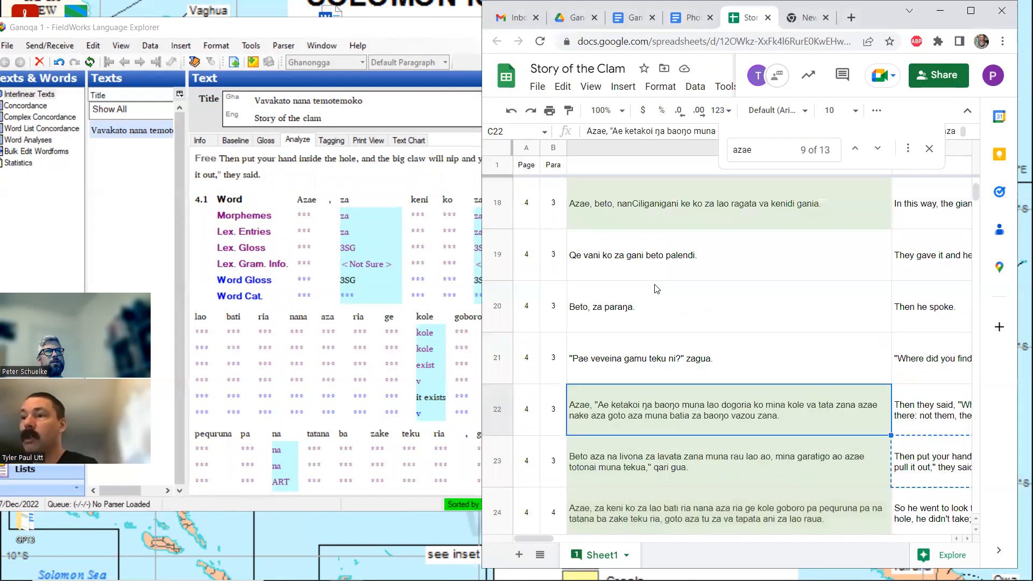
{"action": "scroll", "coordinate": [657, 289], "scroll_direction": "up", "scroll_amount": 3}
{"action": "scroll", "coordinate": [678, 283], "scroll_direction": "down", "scroll_amount": 5}
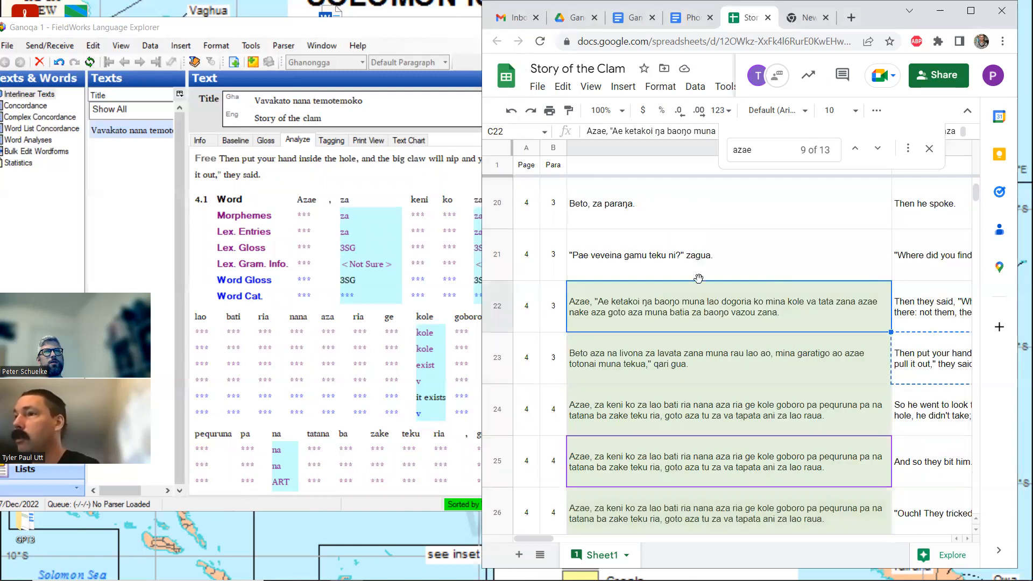
{"action": "left_click", "coordinate": [936, 302]}
{"action": "key", "text": "ctrl+c"}
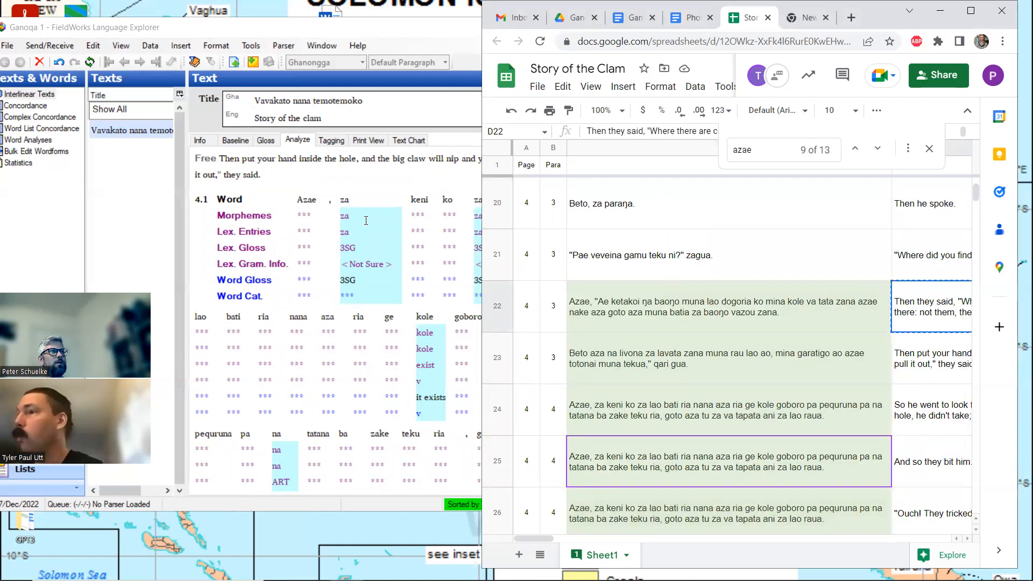
- Paste the copied "Where there are crab holes" translation into the free translation of line 4.1 in FieldWorks
{"action": "left_click", "coordinate": [335, 178]}
{"action": "scroll", "coordinate": [336, 178], "scroll_direction": "down", "scroll_amount": 5}
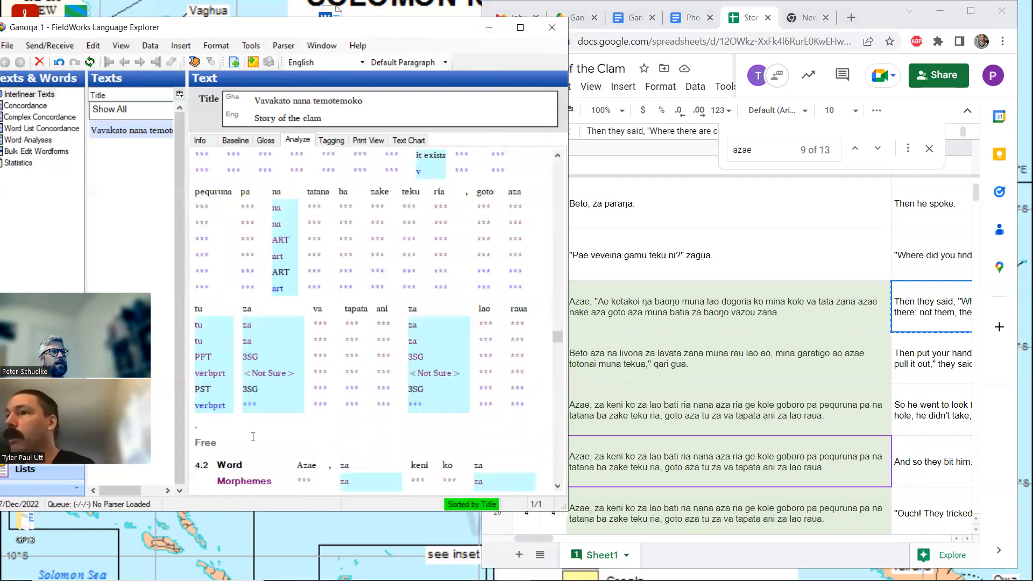
{"action": "left_click", "coordinate": [253, 437]}
{"action": "scroll", "coordinate": [290, 399], "scroll_direction": "down", "scroll_amount": 3}
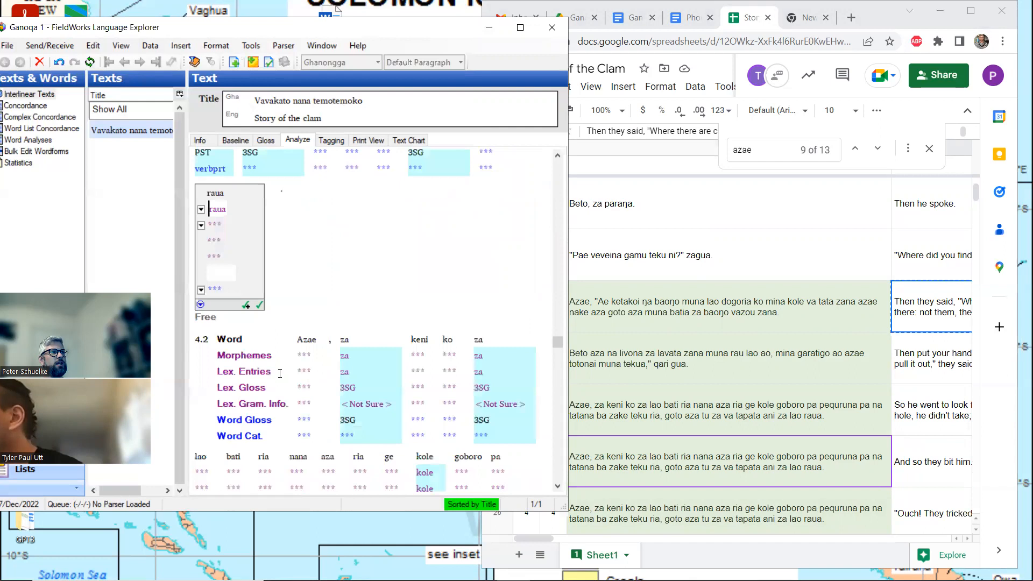
{"action": "left_click", "coordinate": [238, 323]}
{"action": "scroll", "coordinate": [234, 318], "scroll_direction": "up", "scroll_amount": 3}
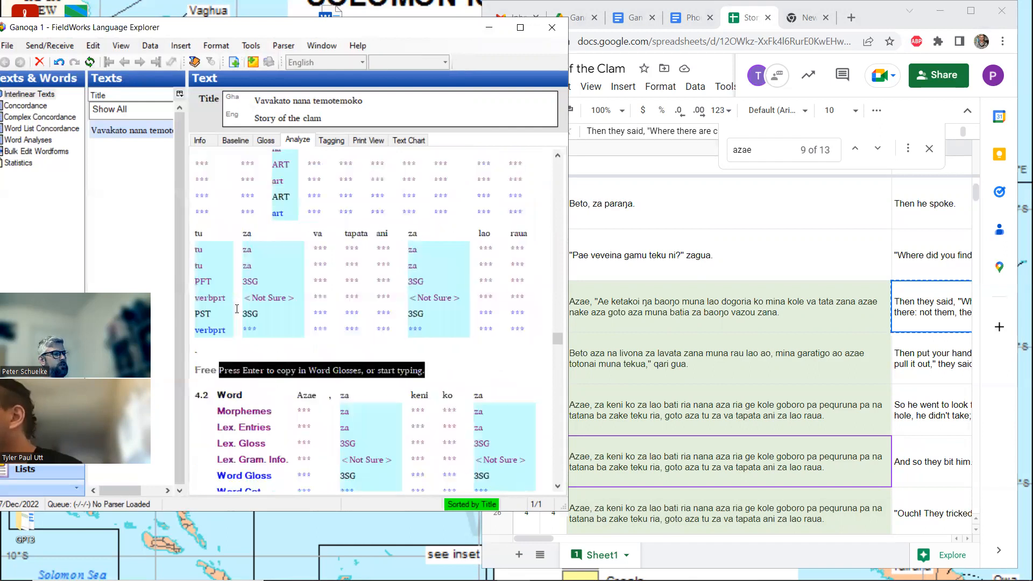
{"action": "key", "text": "ctrl+v"}
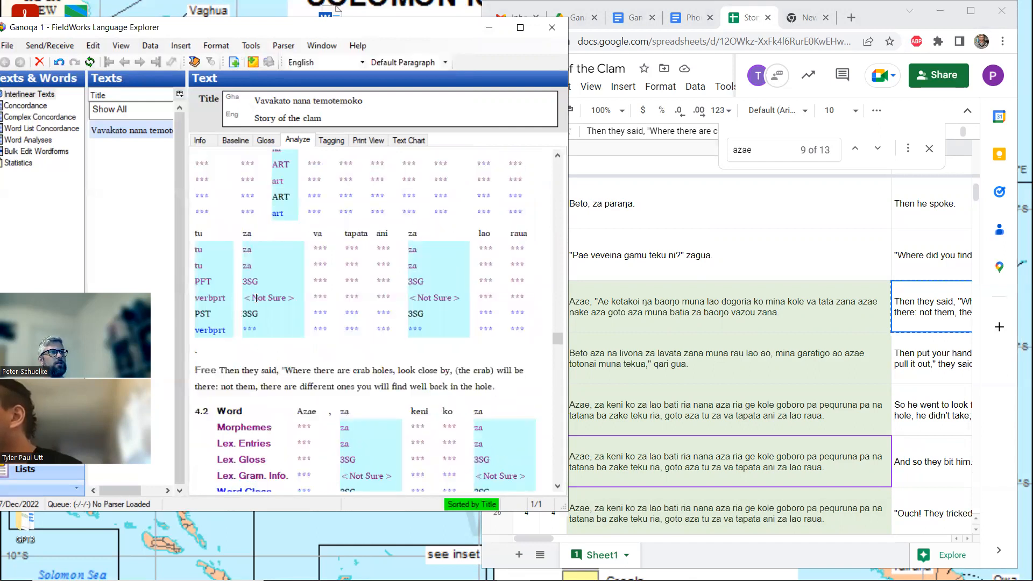
- Maximize FieldWorks, show the text in the Gloss view and compare the free translations of lines 3.6 to 4.1
{"action": "scroll", "coordinate": [260, 297], "scroll_direction": "up", "scroll_amount": 5}
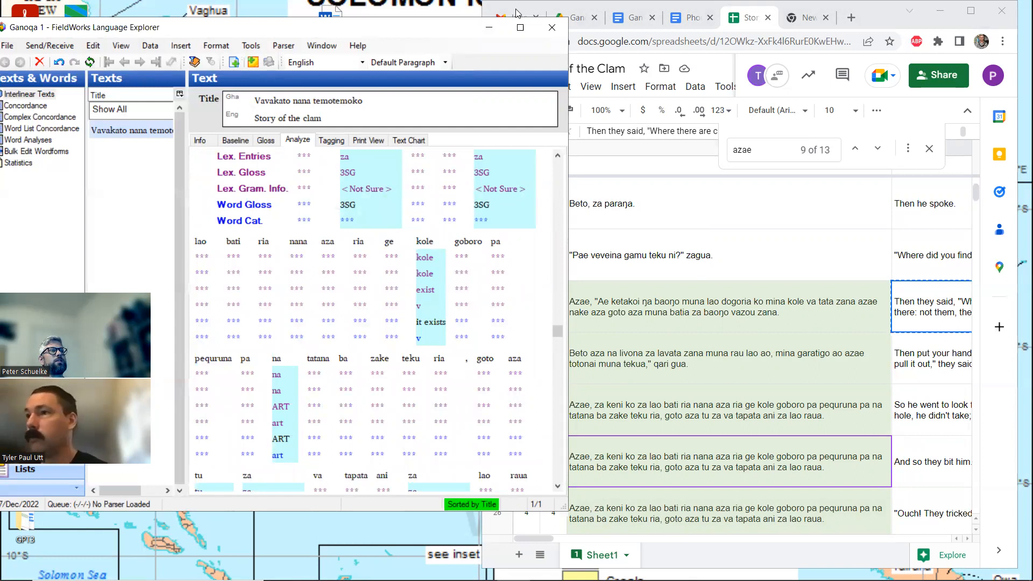
{"action": "left_click", "coordinate": [521, 27]}
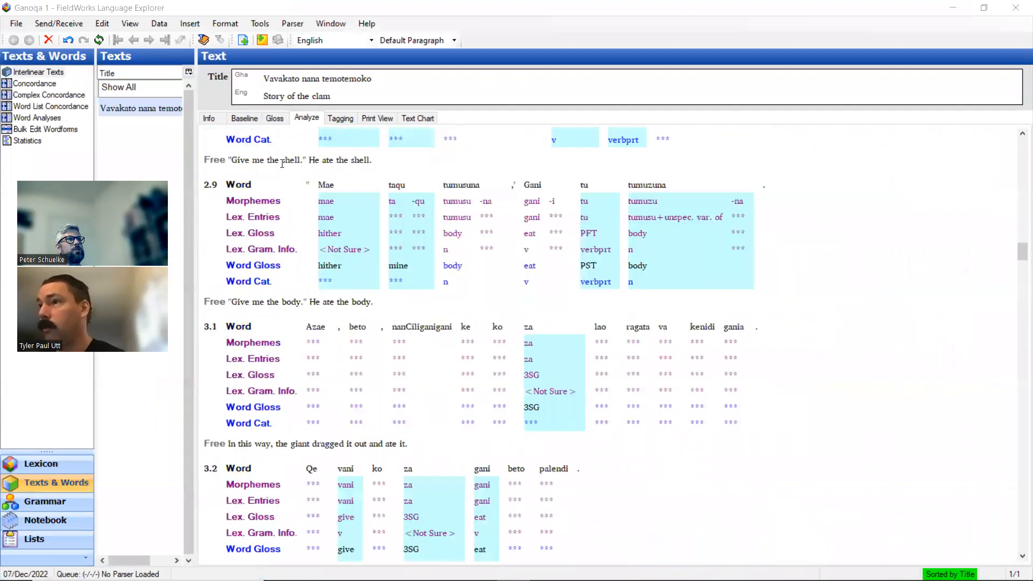
{"action": "left_click", "coordinate": [275, 119]}
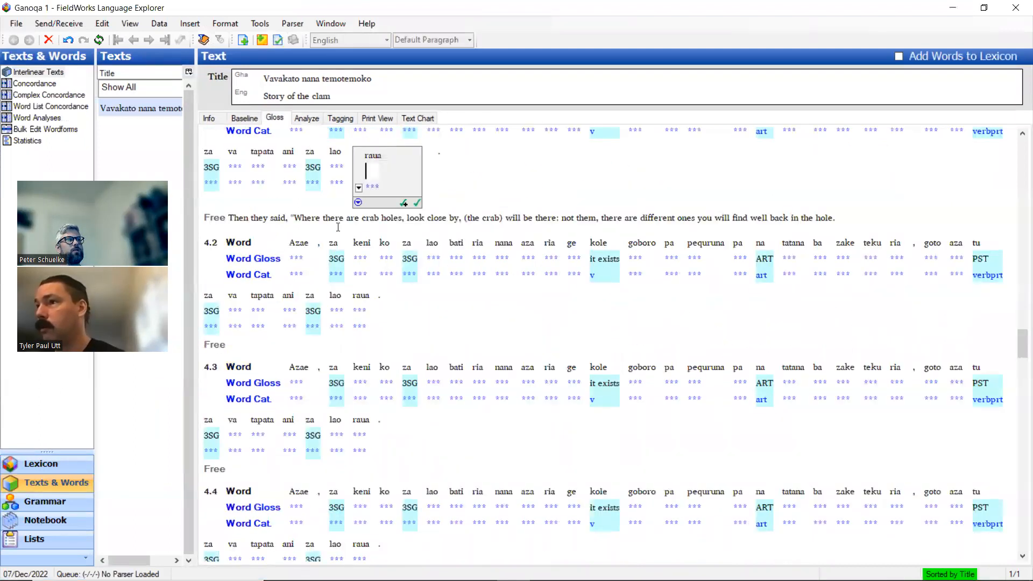
{"action": "scroll", "coordinate": [338, 231], "scroll_direction": "up", "scroll_amount": 3}
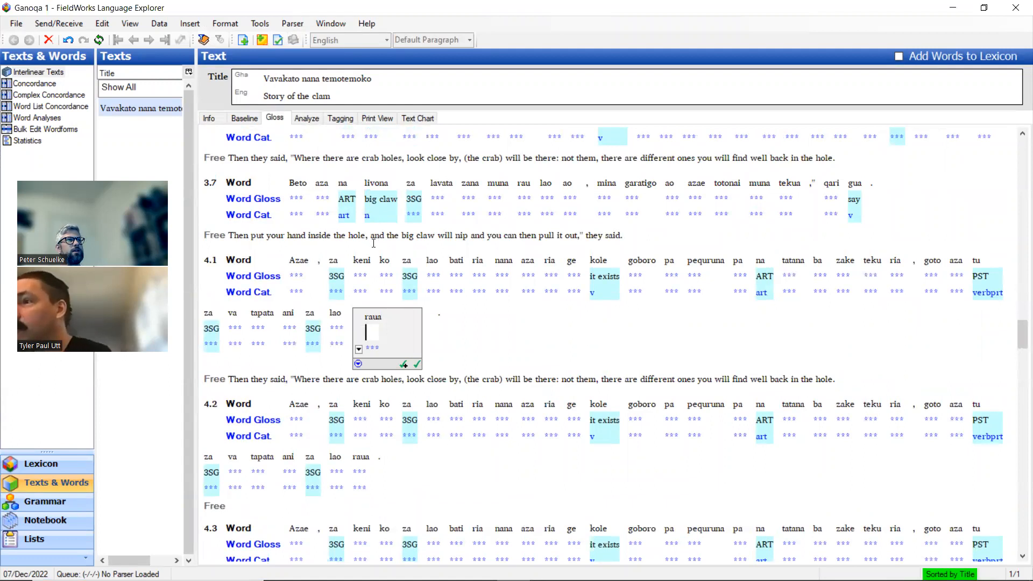
{"action": "scroll", "coordinate": [374, 243], "scroll_direction": "up", "scroll_amount": 1}
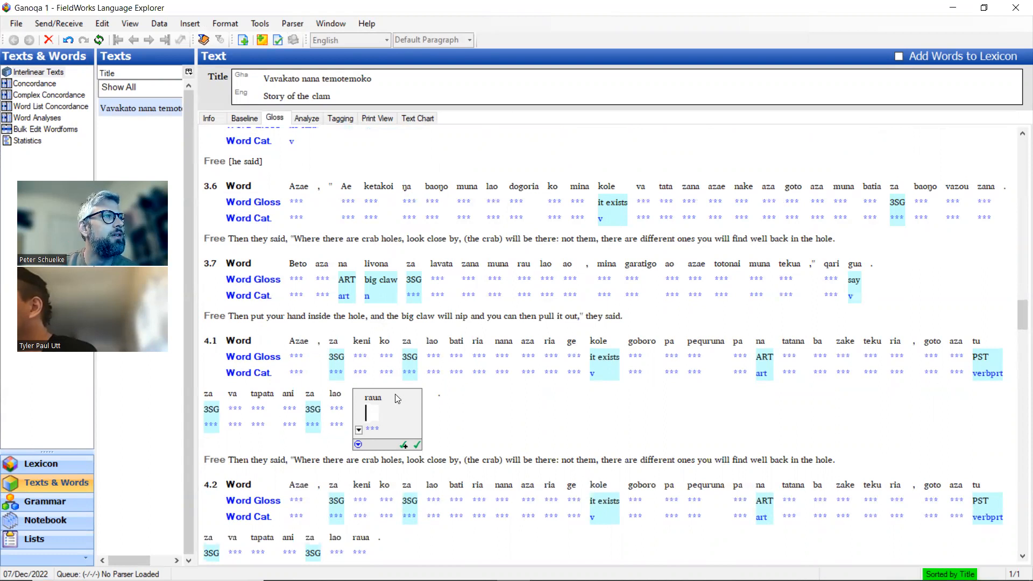
- Return to the start of the glossed text and review the glosses and free translations from line 1.1 to 3.3
{"action": "scroll", "coordinate": [395, 398], "scroll_direction": "up", "scroll_amount": 5}
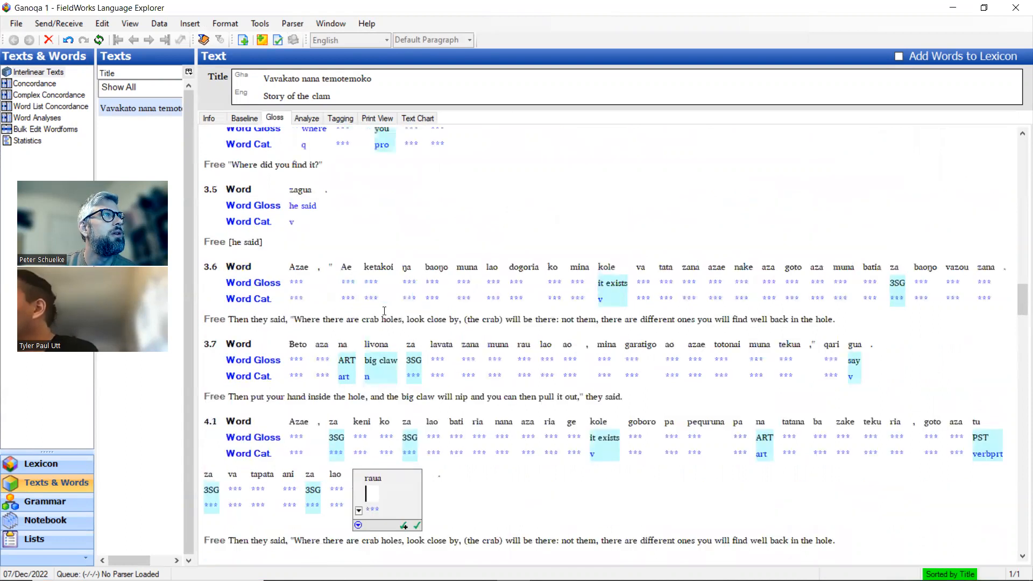
{"action": "scroll", "coordinate": [384, 311], "scroll_direction": "up", "scroll_amount": 20}
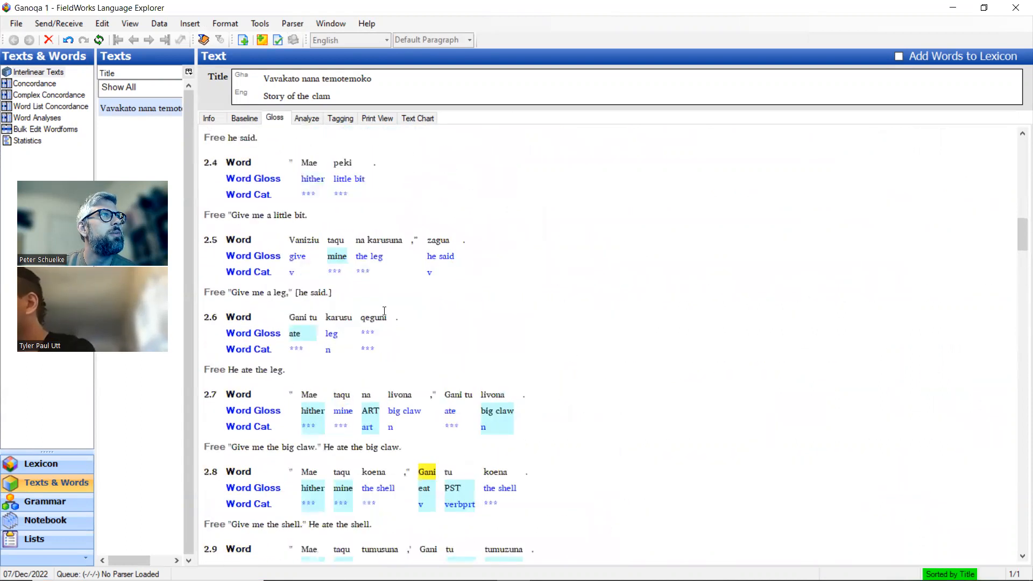
{"action": "scroll", "coordinate": [384, 311], "scroll_direction": "up", "scroll_amount": 5}
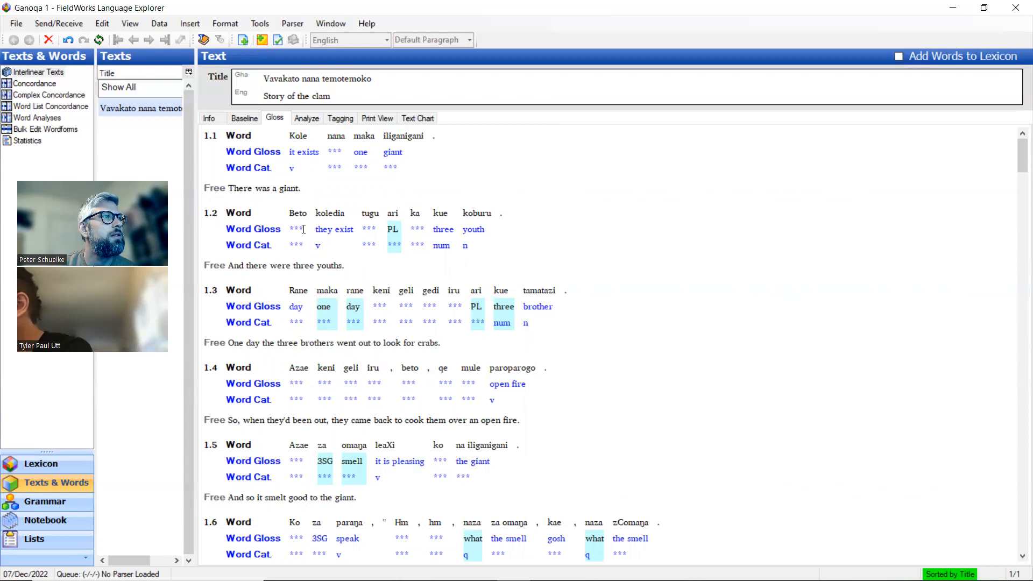
{"action": "scroll", "coordinate": [300, 258], "scroll_direction": "down", "scroll_amount": 2}
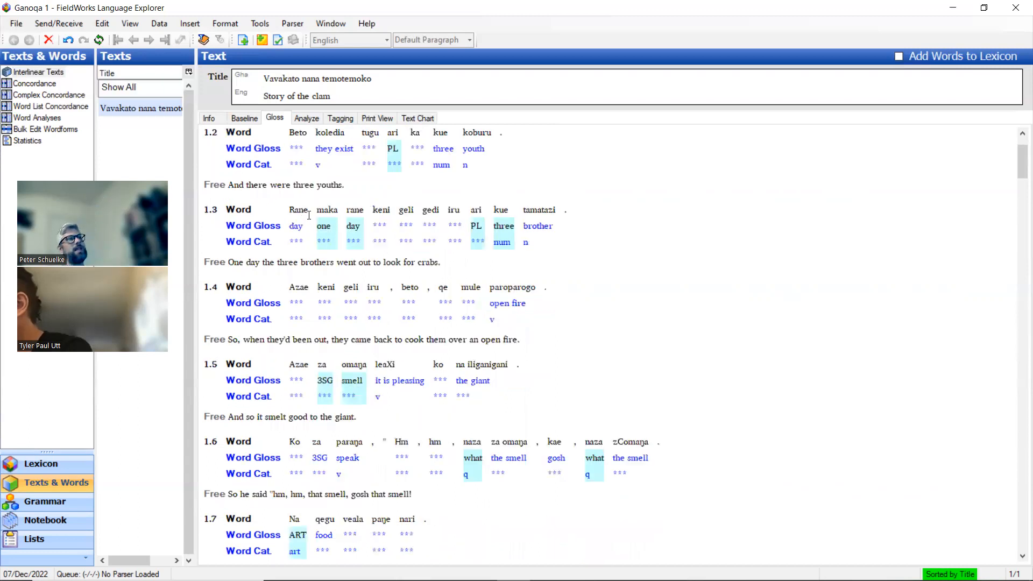
{"action": "scroll", "coordinate": [334, 302], "scroll_direction": "down", "scroll_amount": 2}
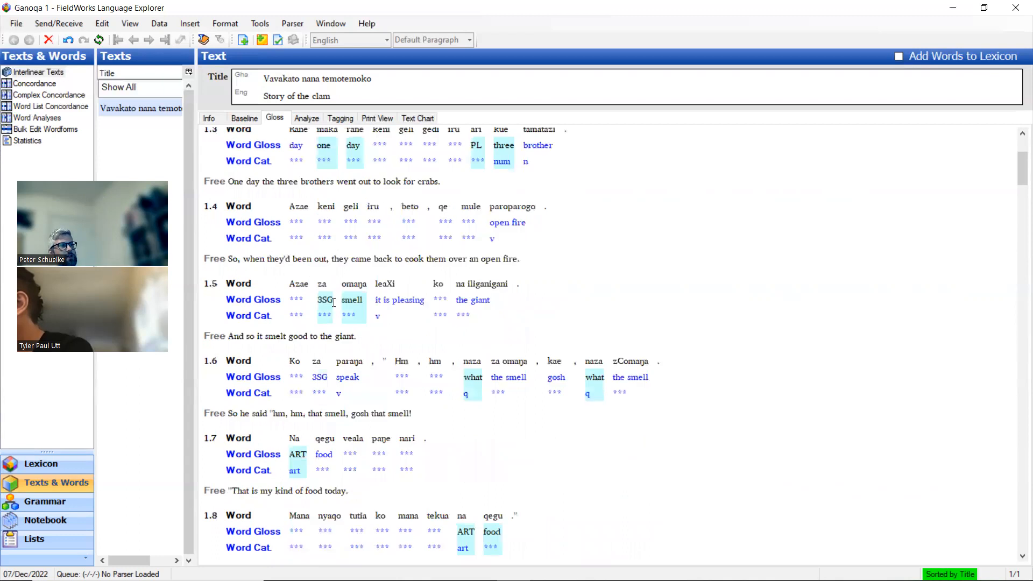
{"action": "scroll", "coordinate": [312, 325], "scroll_direction": "down", "scroll_amount": 6}
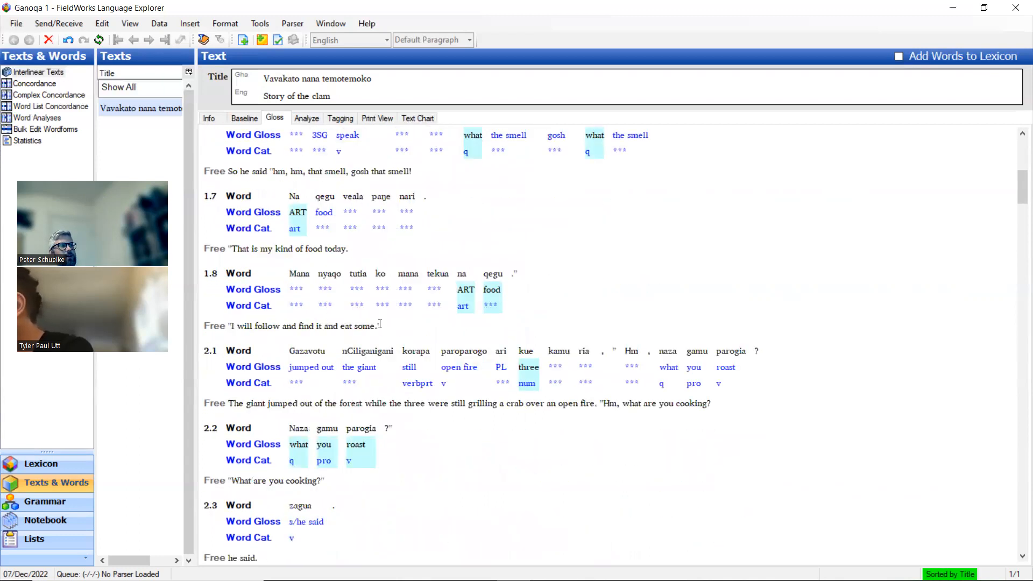
{"action": "scroll", "coordinate": [379, 324], "scroll_direction": "down", "scroll_amount": 6}
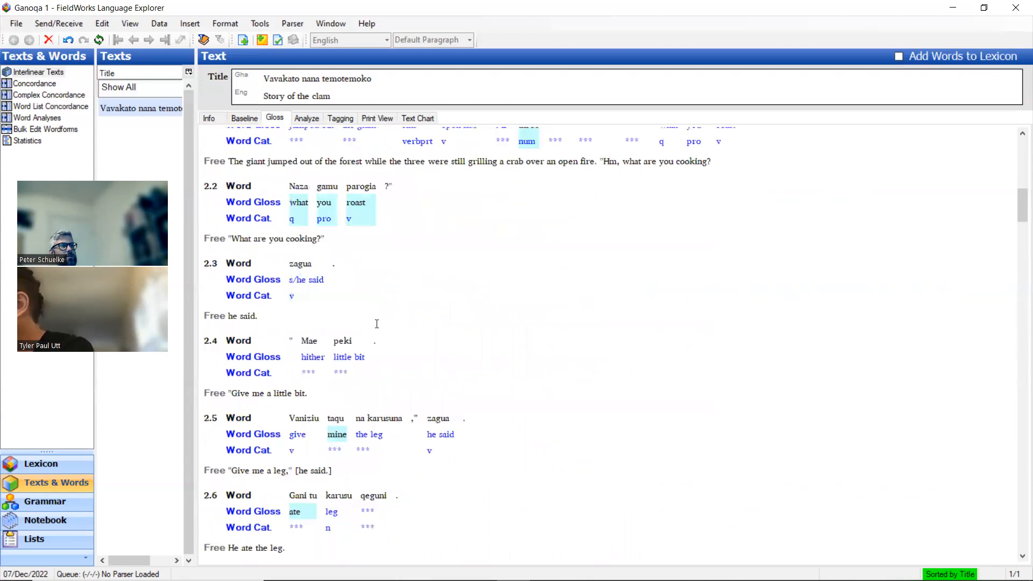
{"action": "scroll", "coordinate": [312, 311], "scroll_direction": "down", "scroll_amount": 6}
{"action": "scroll", "coordinate": [312, 312], "scroll_direction": "down", "scroll_amount": 4}
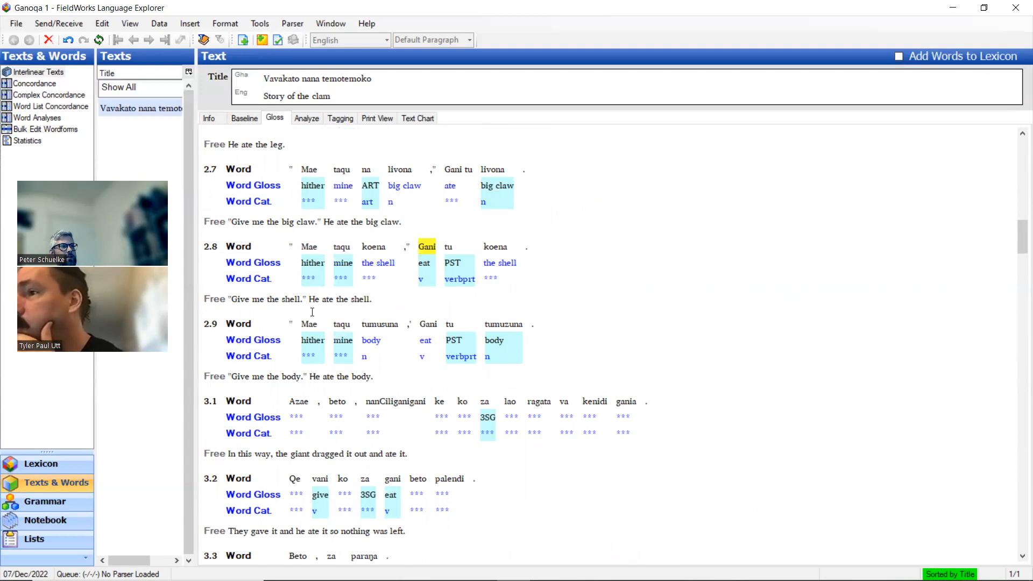
{"action": "scroll", "coordinate": [312, 312], "scroll_direction": "down", "scroll_amount": 2}
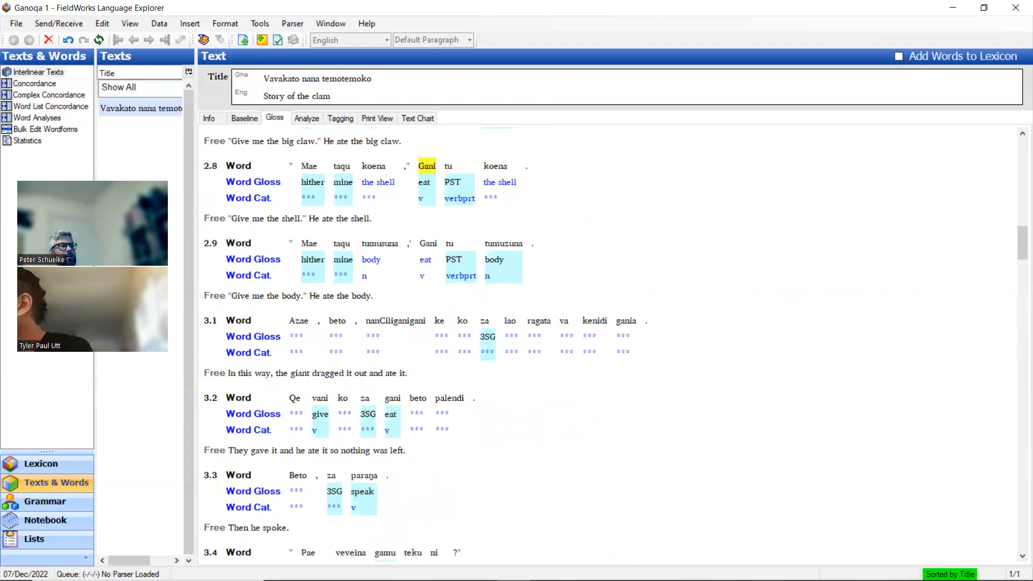
- Maximize the browser with the Story of the Clam spreadsheet and compare rows 22 to 28 with section [4] of the Ganoqa 1 document
{"action": "key", "text": "alt+Tab"}
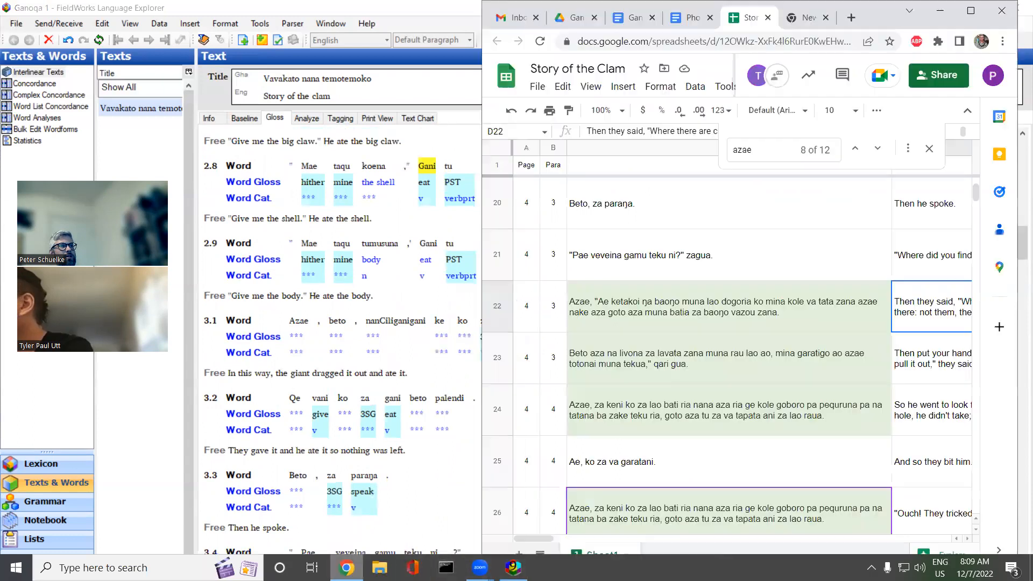
{"action": "left_click", "coordinate": [970, 11]}
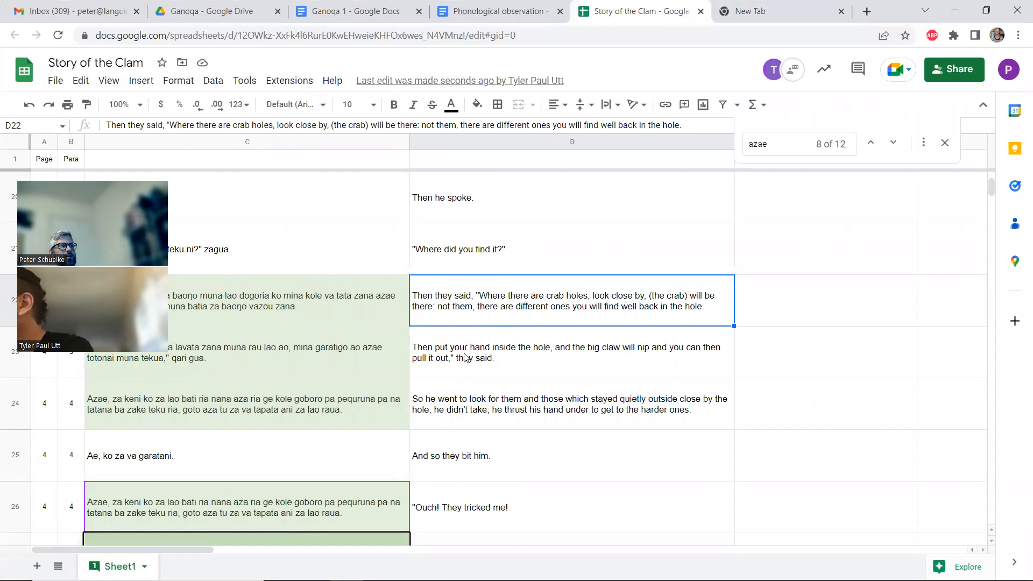
{"action": "scroll", "coordinate": [381, 352], "scroll_direction": "down", "scroll_amount": 2}
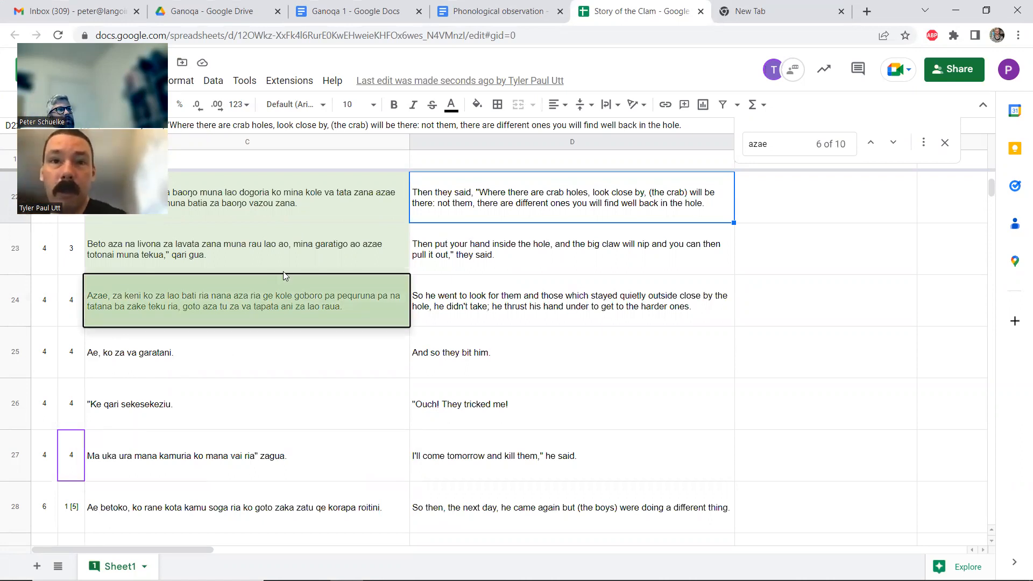
{"action": "left_click", "coordinate": [348, 12]}
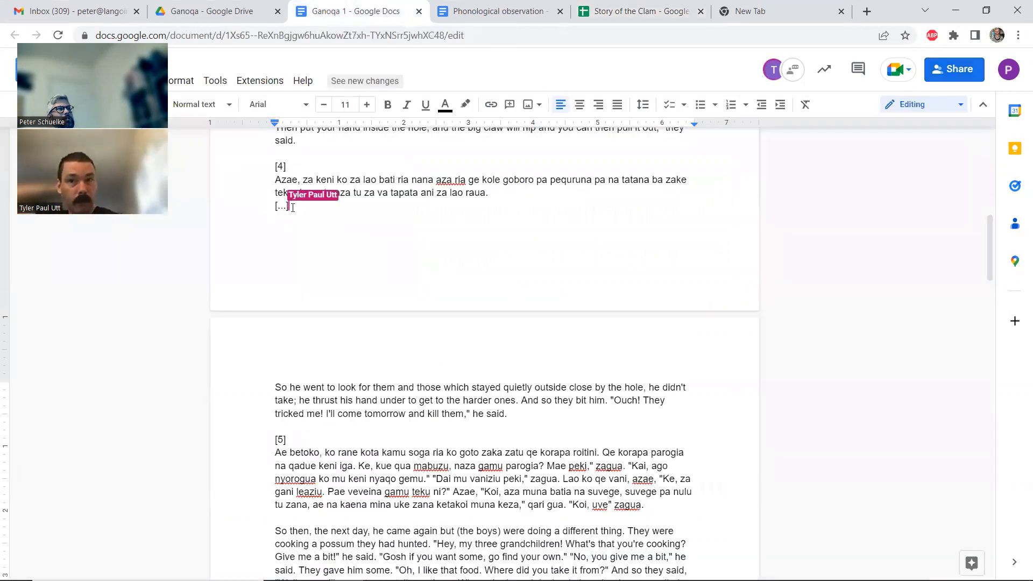
{"action": "left_click", "coordinate": [608, 6]}
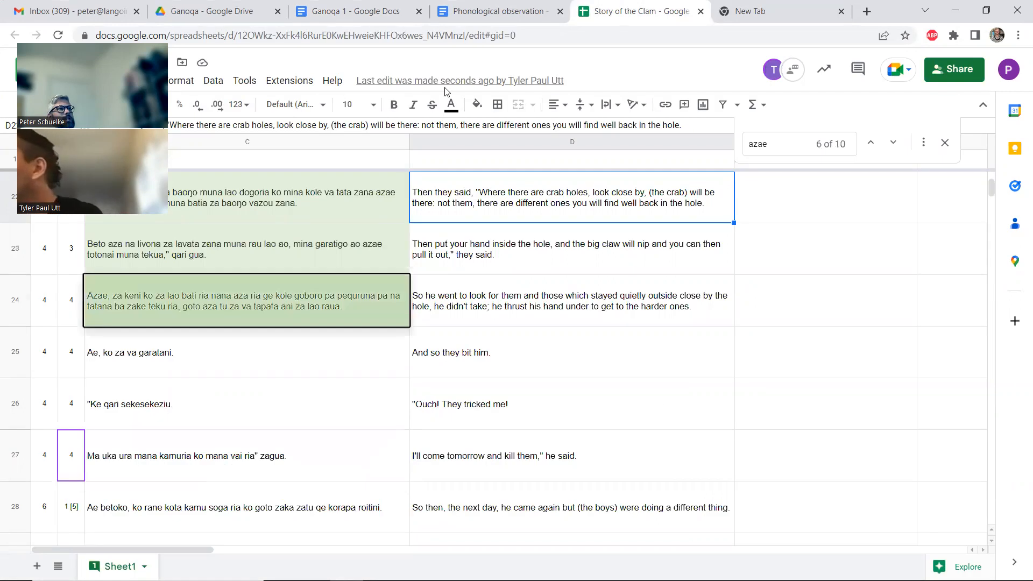
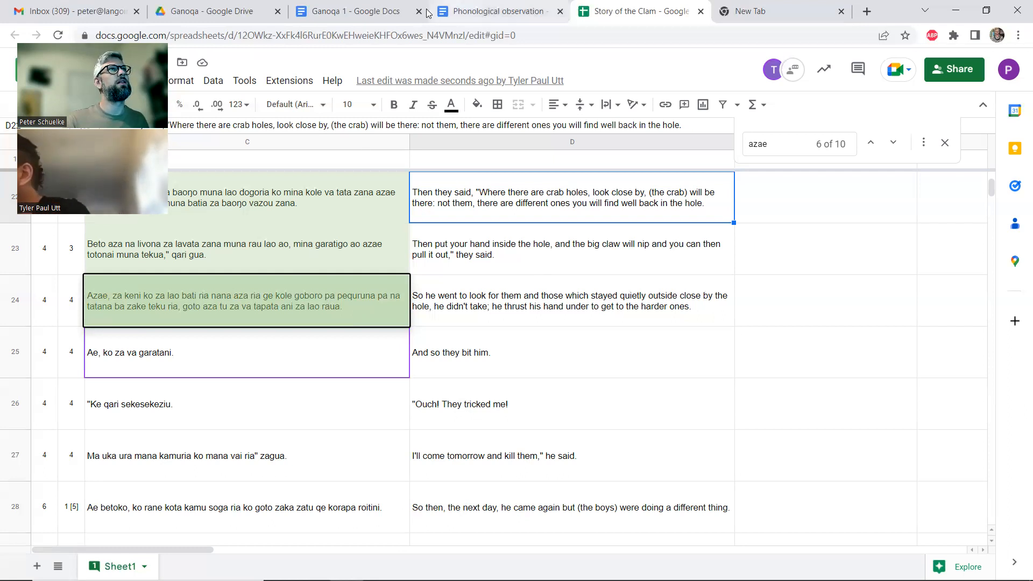
- Copy the text from "Ae, ko za va garatani" to "zagua" in the Ganoqa 1 document's section [4] into the FieldWorks baseline's fourth paragraph, after its first sentence
{"action": "left_click", "coordinate": [380, 6]}
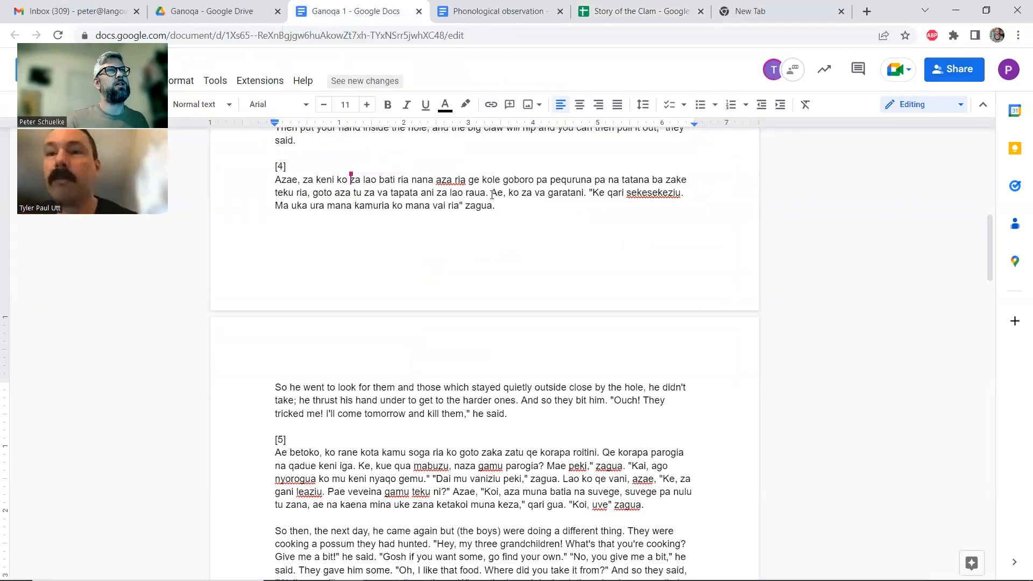
{"action": "left_click_drag", "start_coordinate": [491, 192], "coordinate": [507, 207]}
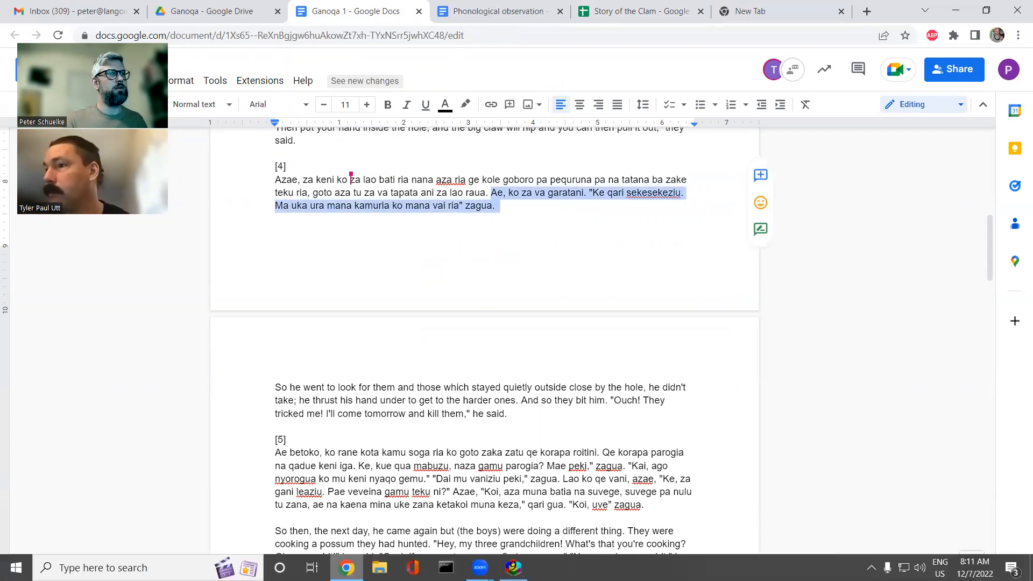
{"action": "left_click", "coordinate": [513, 570]}
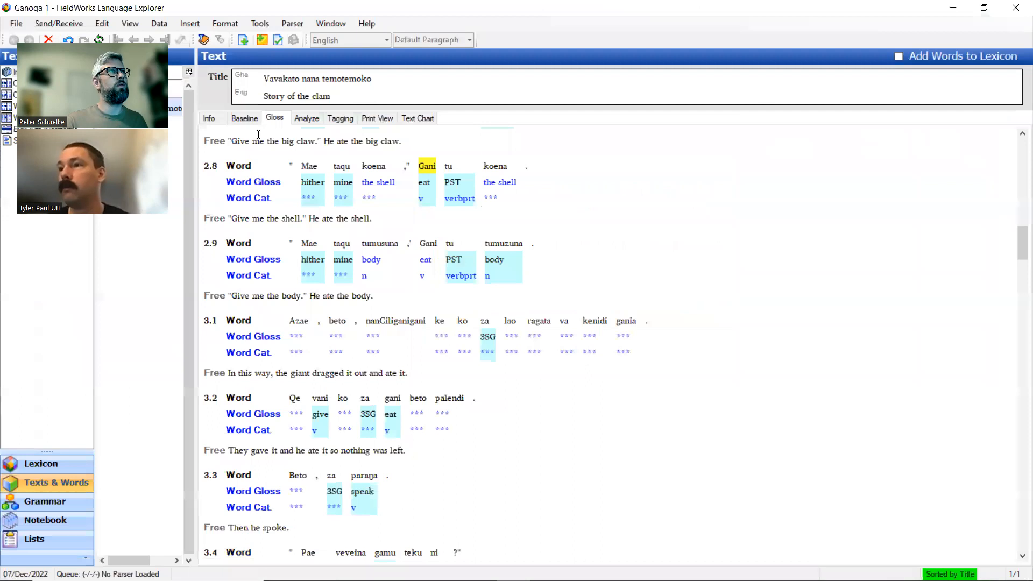
{"action": "left_click", "coordinate": [244, 123]}
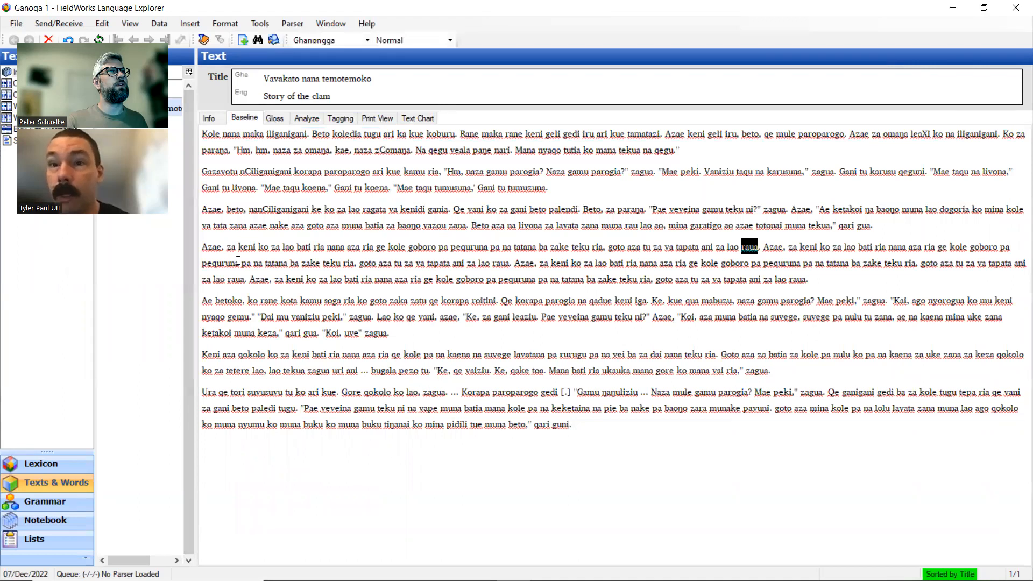
{"action": "left_click", "coordinate": [746, 249]}
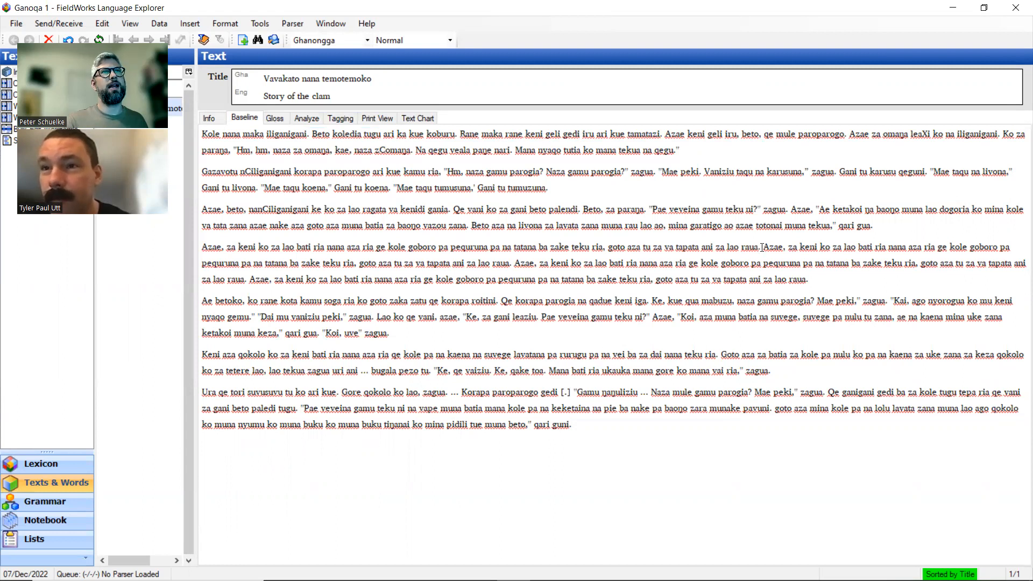
{"action": "left_click_drag", "start_coordinate": [763, 248], "coordinate": [807, 282]}
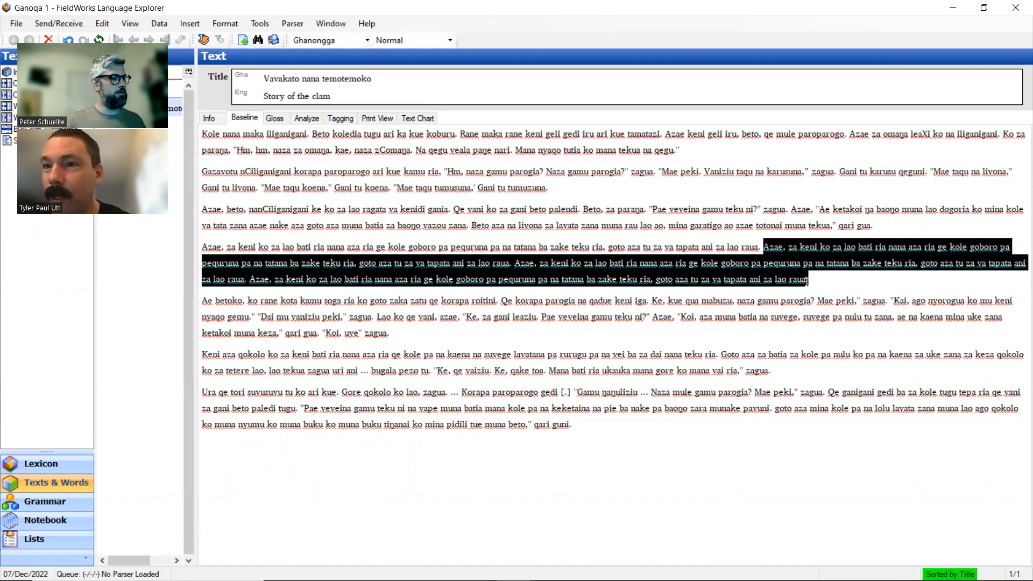
{"action": "key", "text": "ctrl+z"}
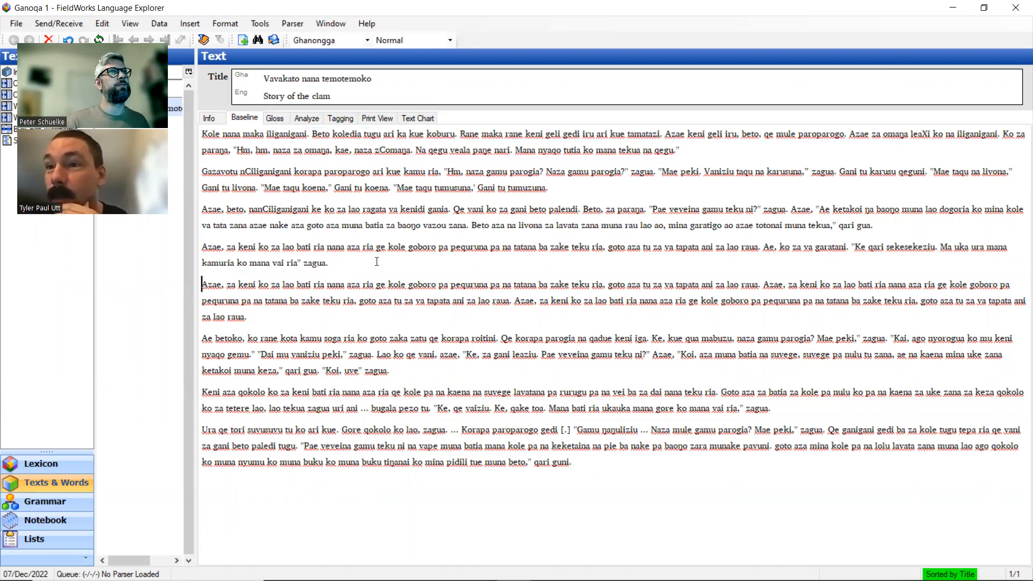
- Check the new lines in the Gloss view and delete the baseline paragraph that only repeats the "Azae, za keni ko za lao bati" sentence
{"action": "left_click", "coordinate": [275, 118]}
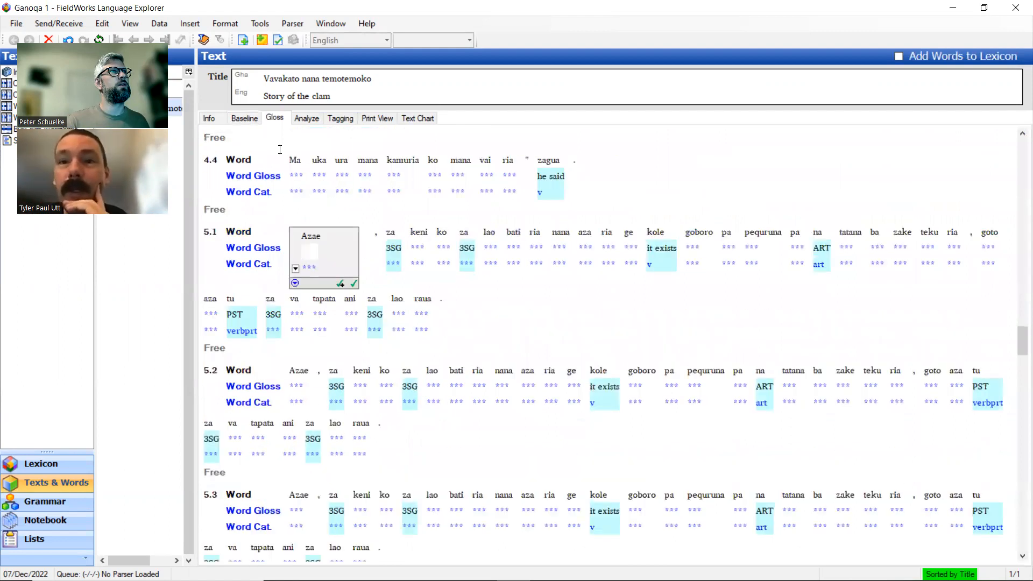
{"action": "left_click", "coordinate": [245, 118]}
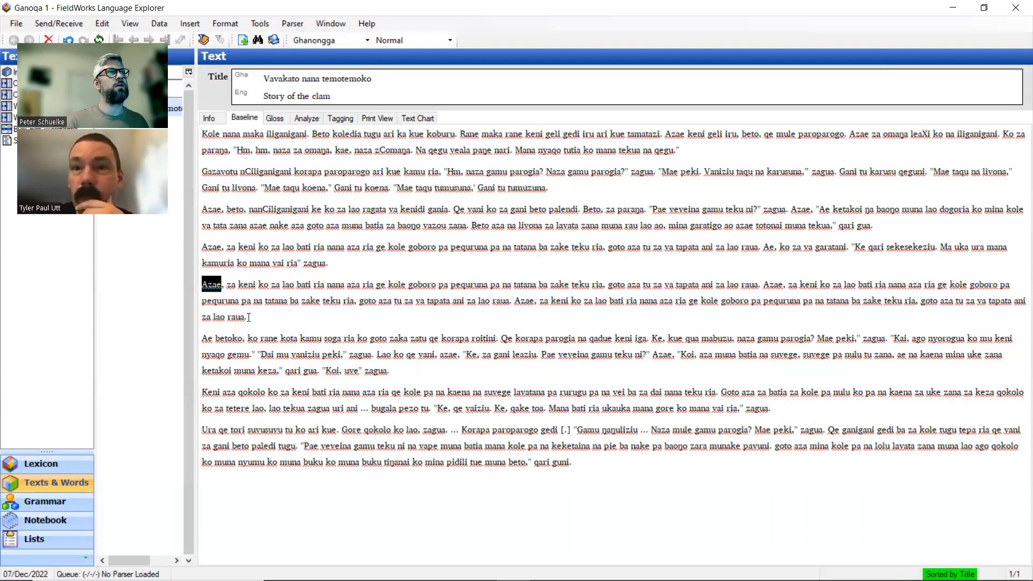
{"action": "left_click_drag", "start_coordinate": [248, 317], "coordinate": [188, 284]}
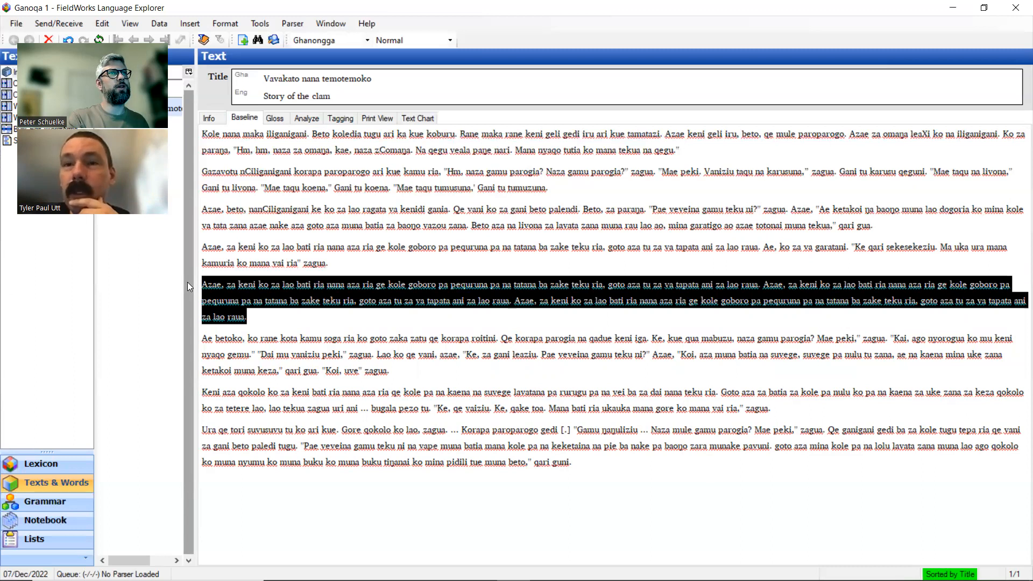
{"action": "key", "text": "Delete"}
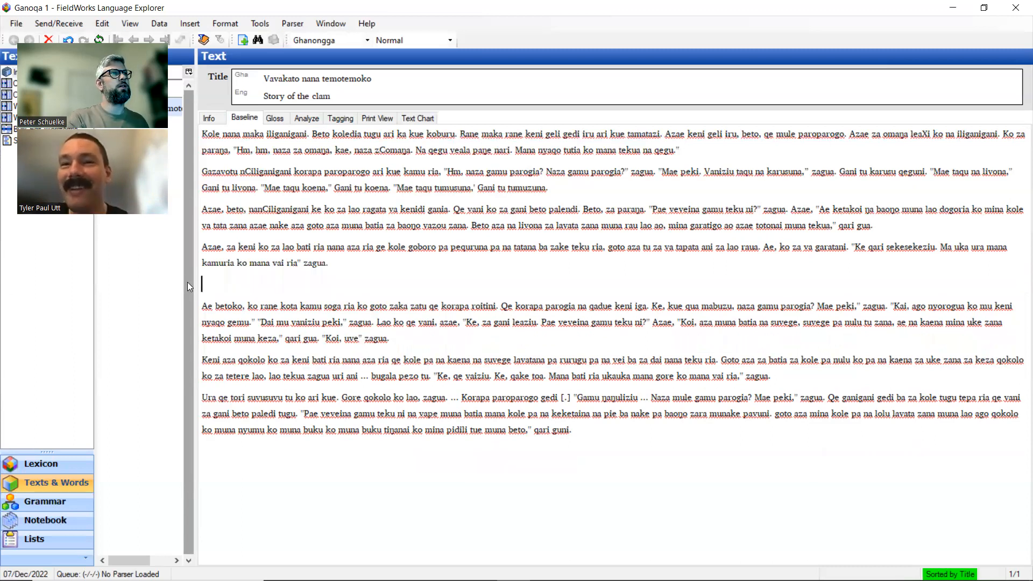
{"action": "key", "text": "Delete"}
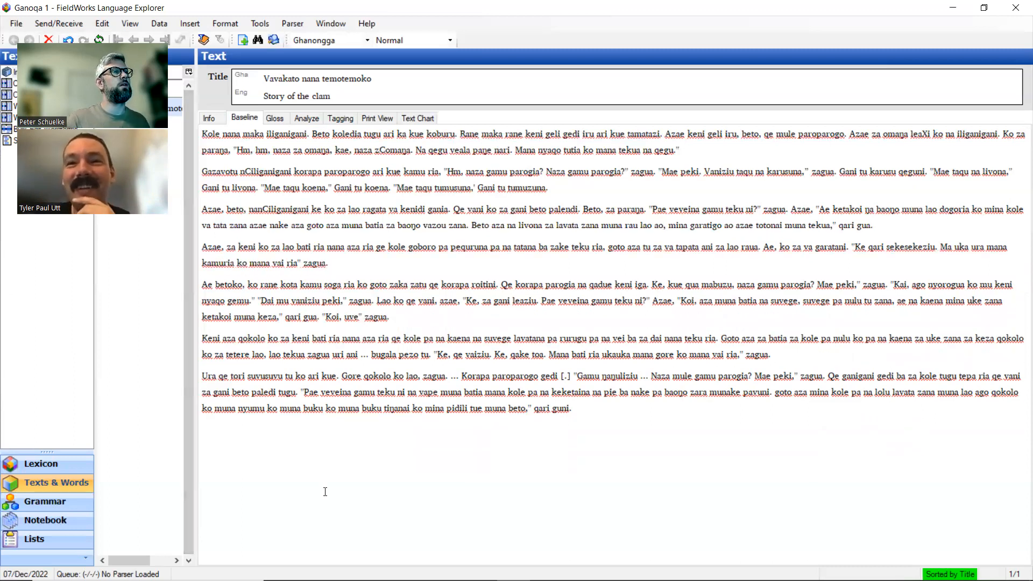
- Show the Gloss view around lines 4.2 to 4.4 and restore FieldWorks to a smaller window over the browser
{"action": "left_click", "coordinate": [275, 119]}
{"action": "scroll", "coordinate": [414, 213], "scroll_direction": "up", "scroll_amount": 10}
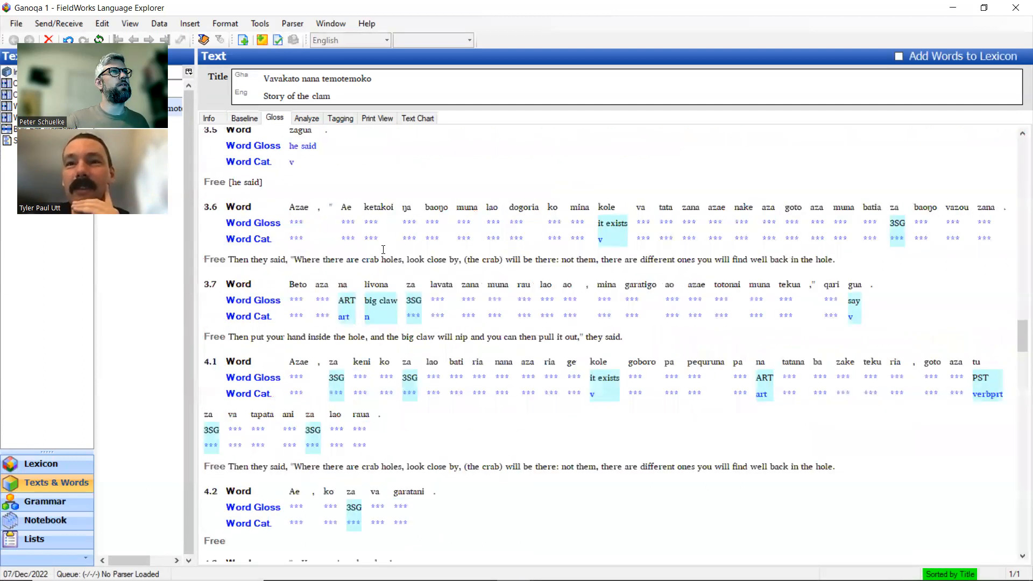
{"action": "scroll", "coordinate": [367, 253], "scroll_direction": "down", "scroll_amount": 3}
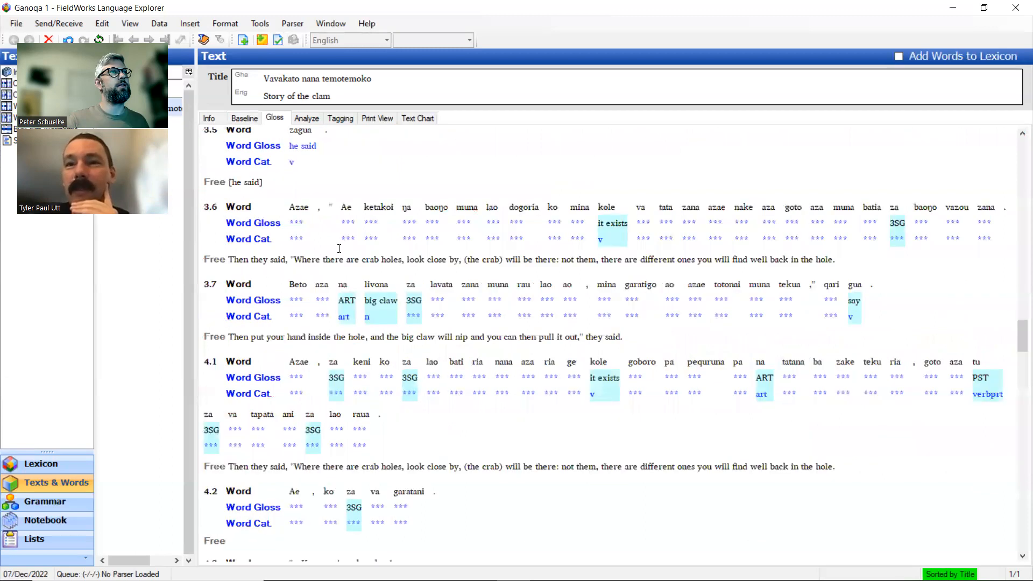
{"action": "scroll", "coordinate": [472, 271], "scroll_direction": "down", "scroll_amount": 6}
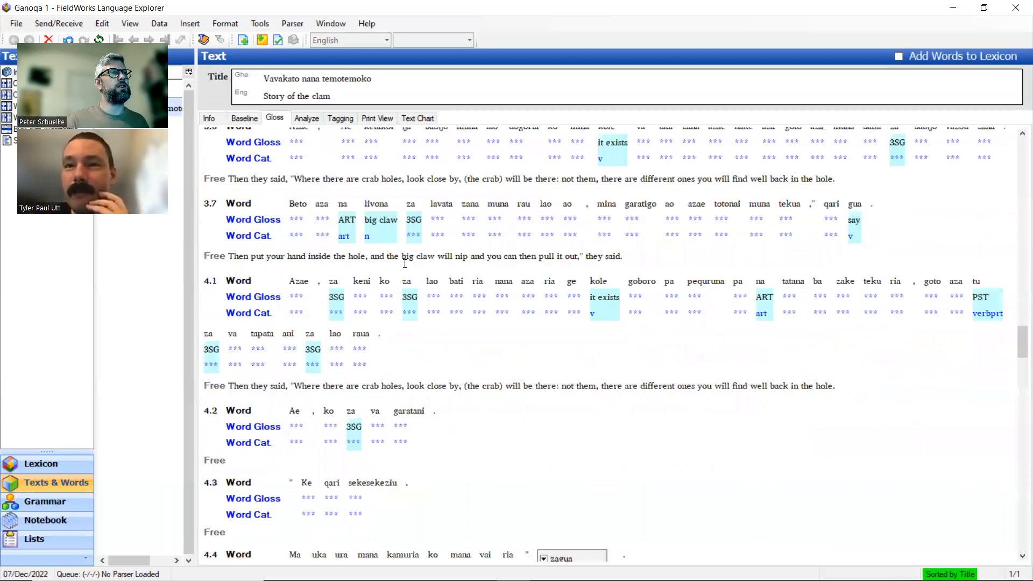
{"action": "left_click", "coordinate": [256, 380]}
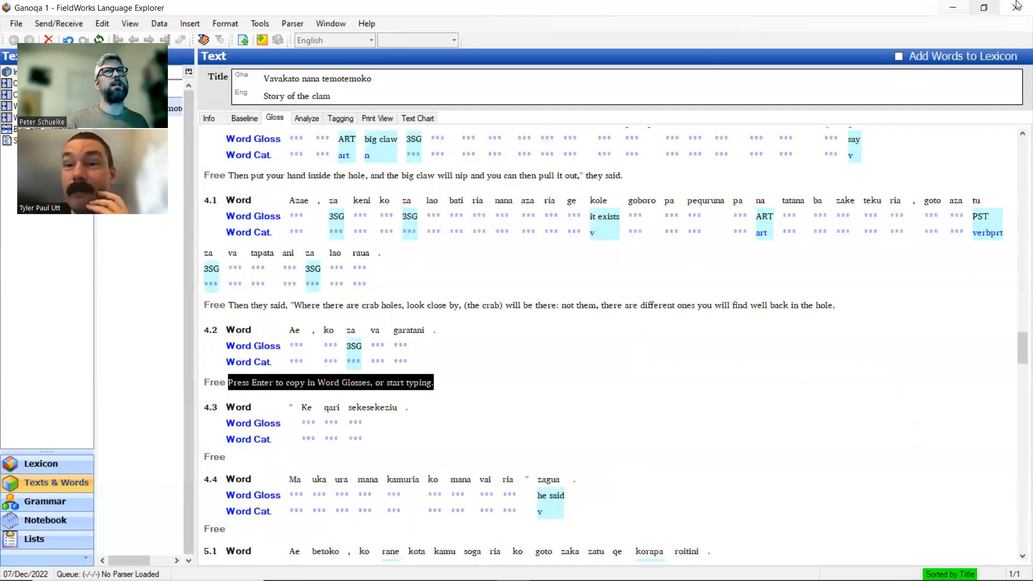
{"action": "left_click", "coordinate": [983, 7]}
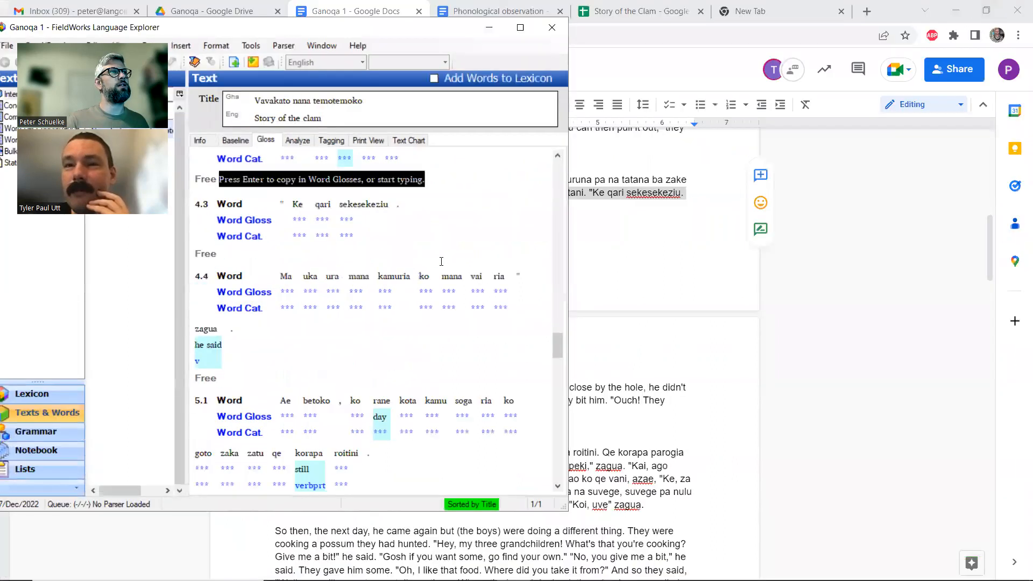
{"action": "scroll", "coordinate": [319, 256], "scroll_direction": "up", "scroll_amount": 3}
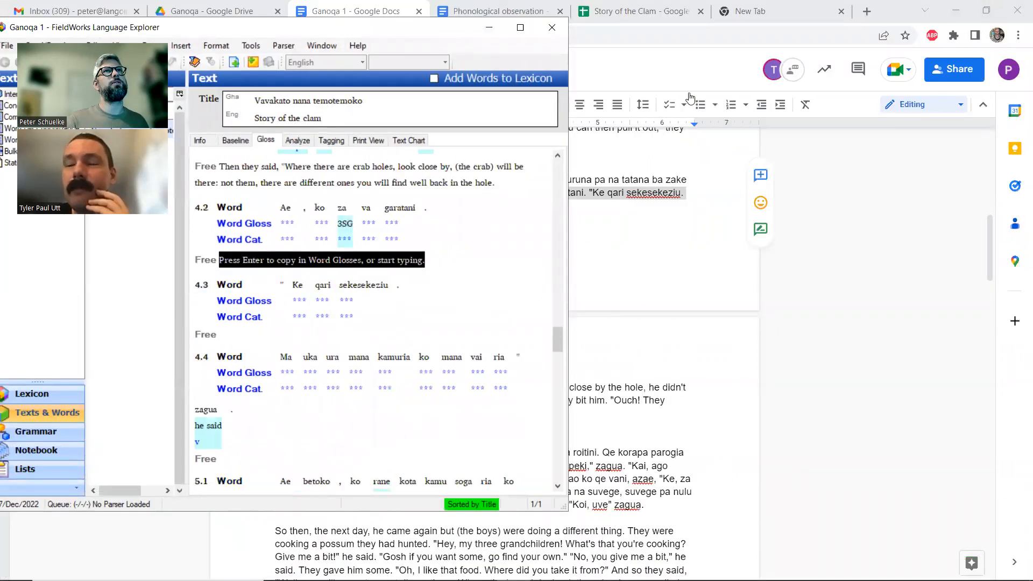
- Copy the English translation "And so they bit him." from row 25 of the Story of the Clam spreadsheet
{"action": "left_click", "coordinate": [641, 5]}
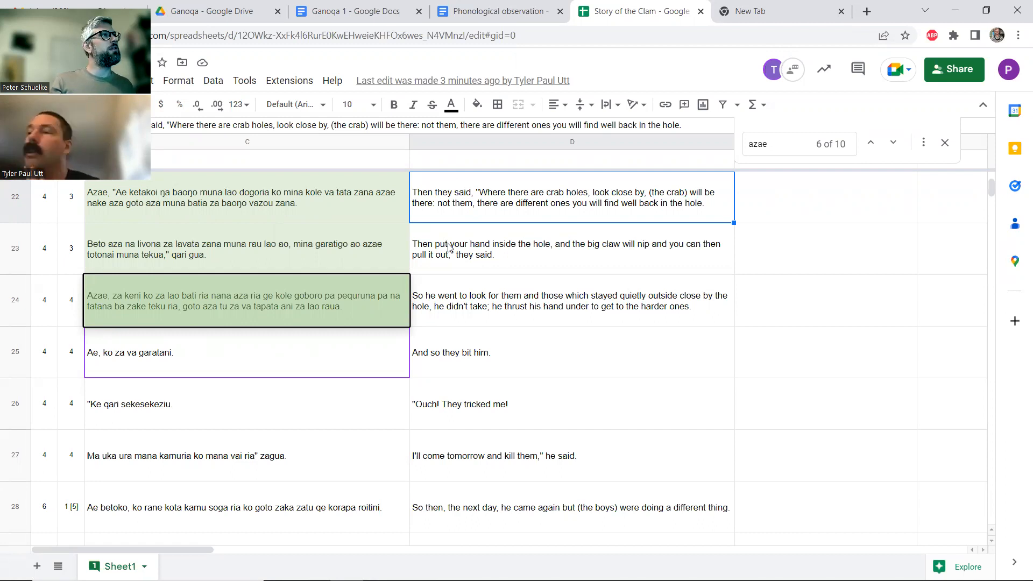
{"action": "key", "text": "Down"}
{"action": "key", "text": "Down"}
{"action": "left_click", "coordinate": [450, 362]}
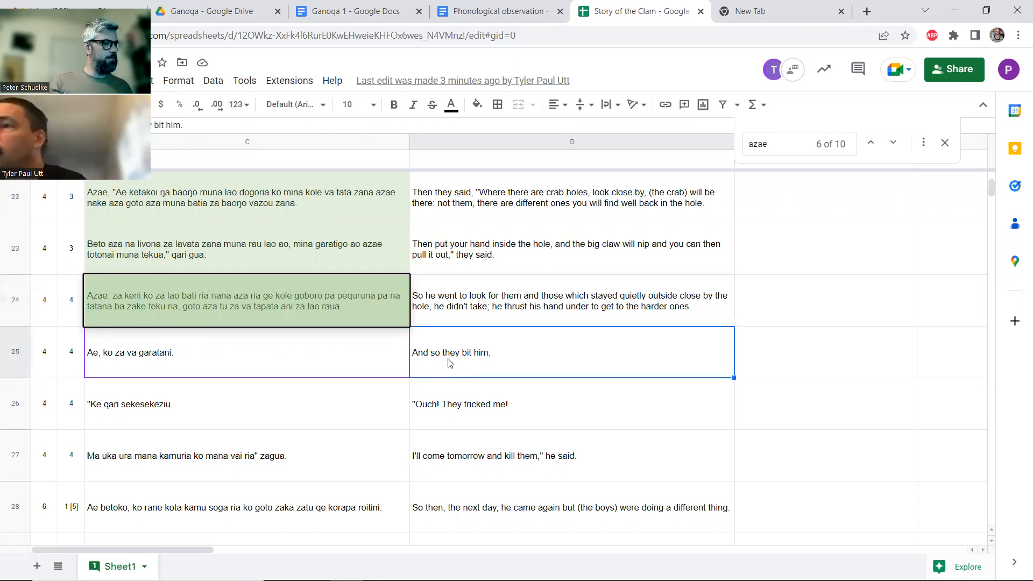
{"action": "key", "text": "ctrl+c"}
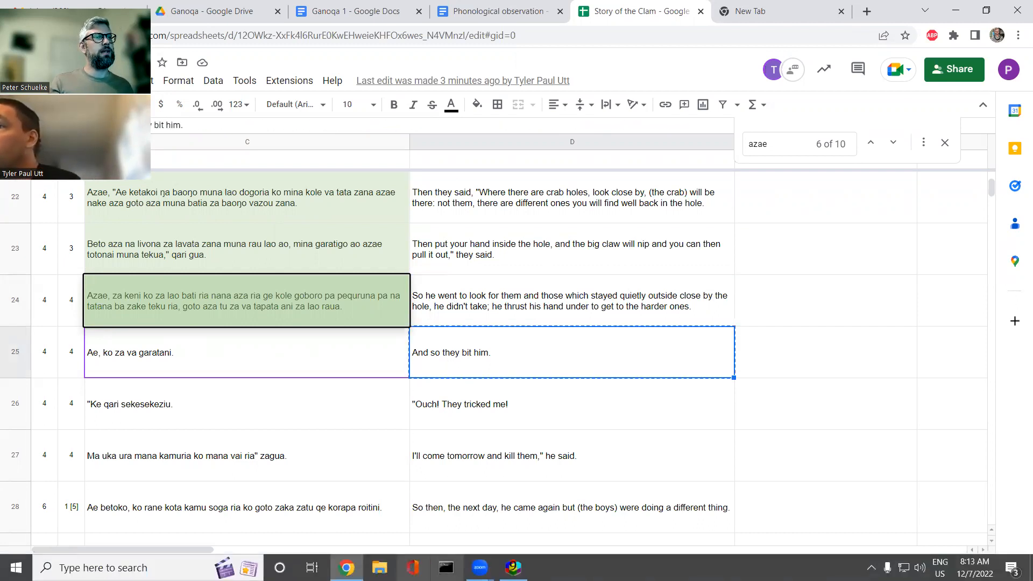
- Arrange the spreadsheet beside FieldWorks with its English column in view and paste "And so they bit him." as line 4.2's free translation
{"action": "left_click", "coordinate": [513, 576]}
{"action": "left_click", "coordinate": [996, 3]}
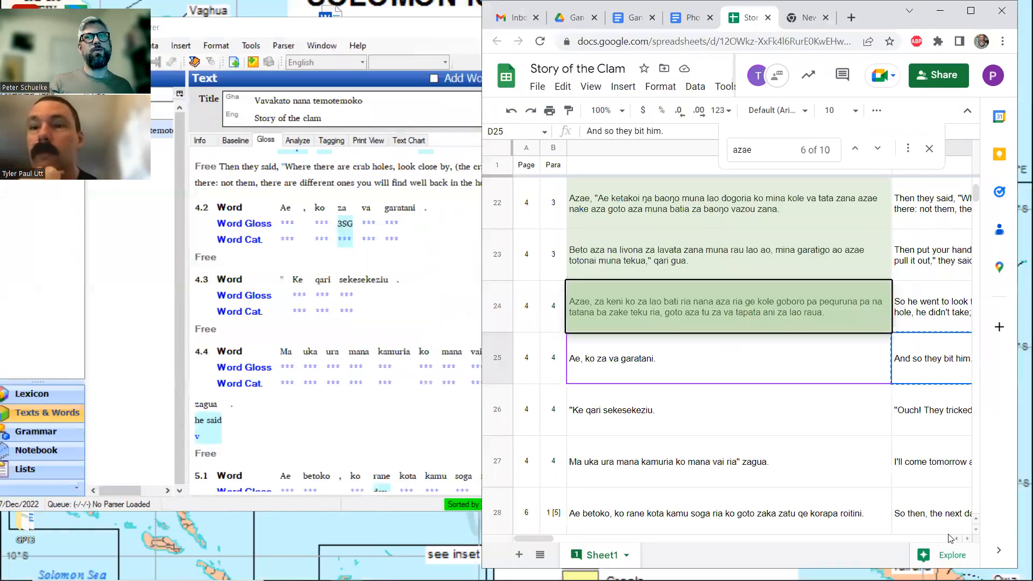
{"action": "left_click", "coordinate": [966, 539]}
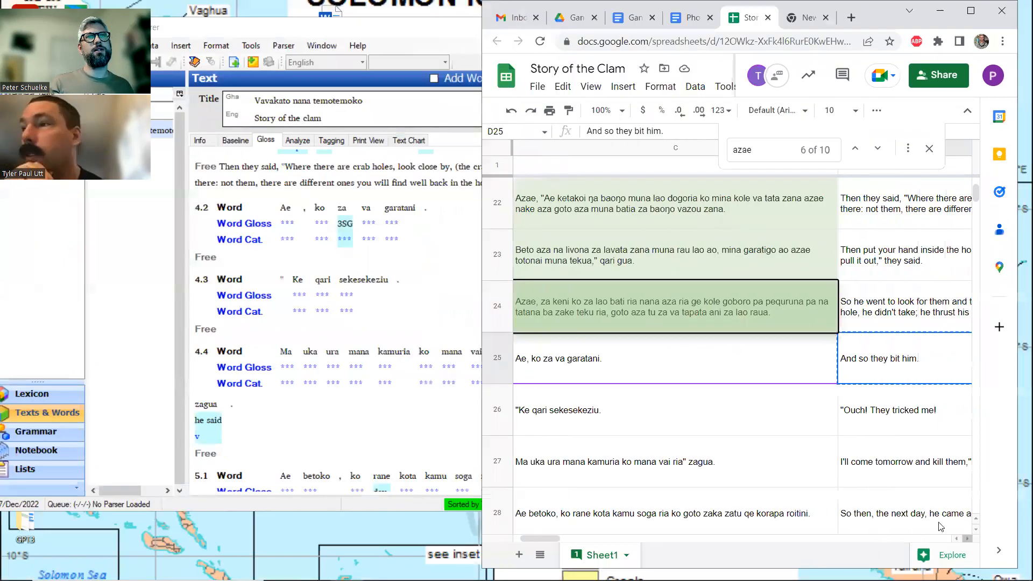
{"action": "left_click", "coordinate": [287, 260]}
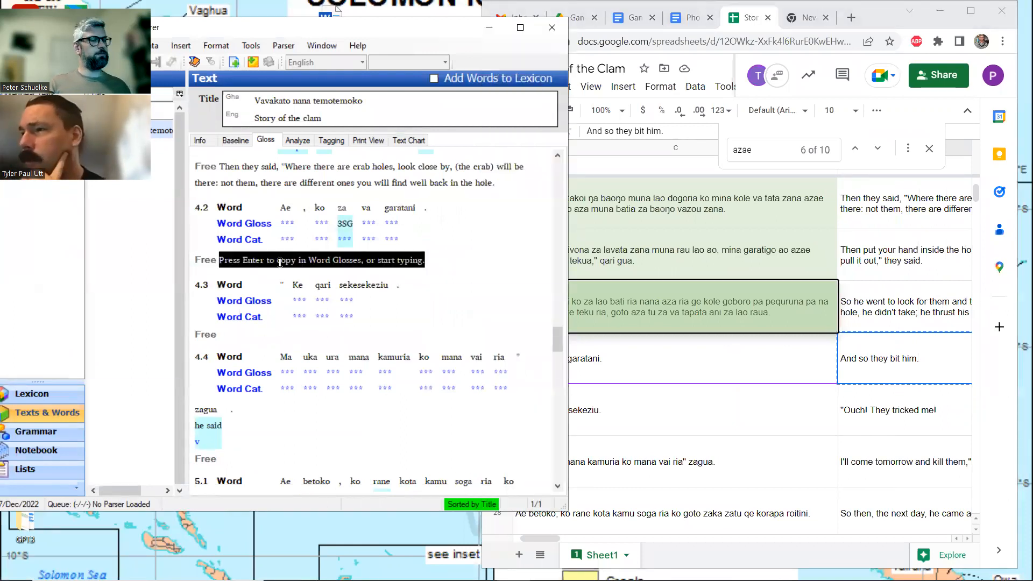
{"action": "key", "text": "ctrl+v"}
- Copy "Ouch! They tricked me! from spreadsheet row 26 into the free translation of line 4.3
{"action": "left_click", "coordinate": [889, 419]}
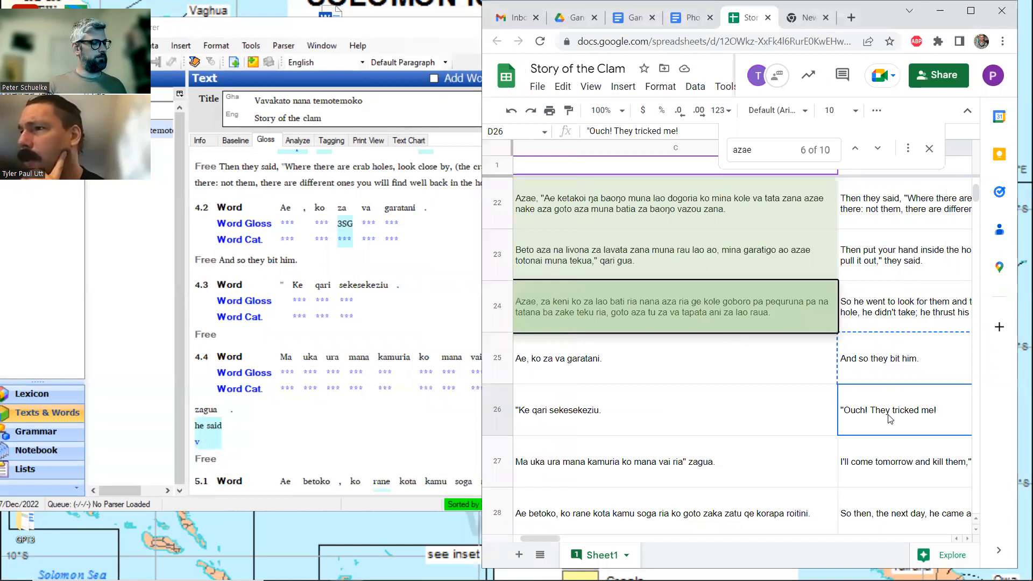
{"action": "key", "text": "ctrl+c"}
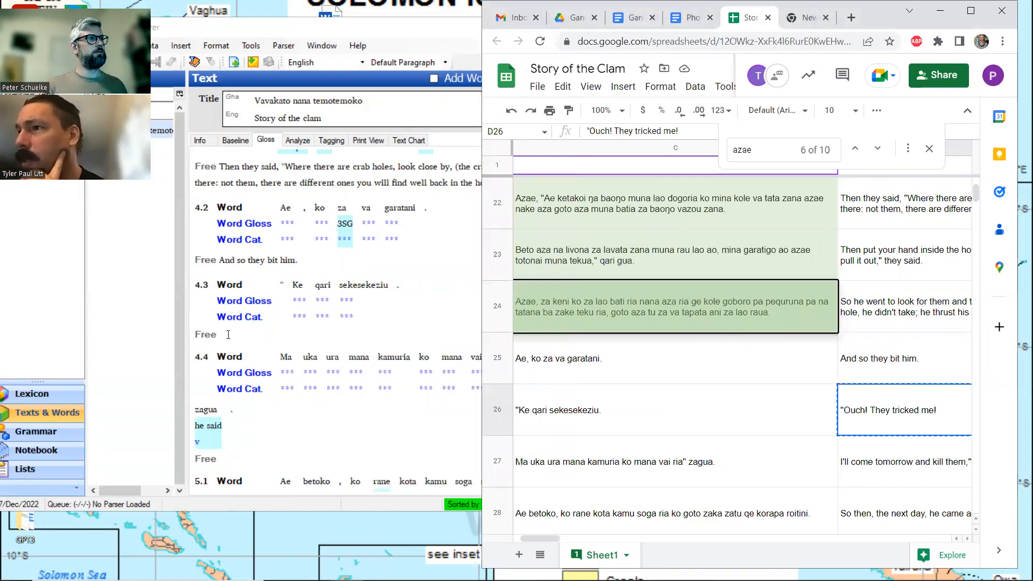
{"action": "left_click", "coordinate": [228, 334]}
{"action": "key", "text": "ctrl+v"}
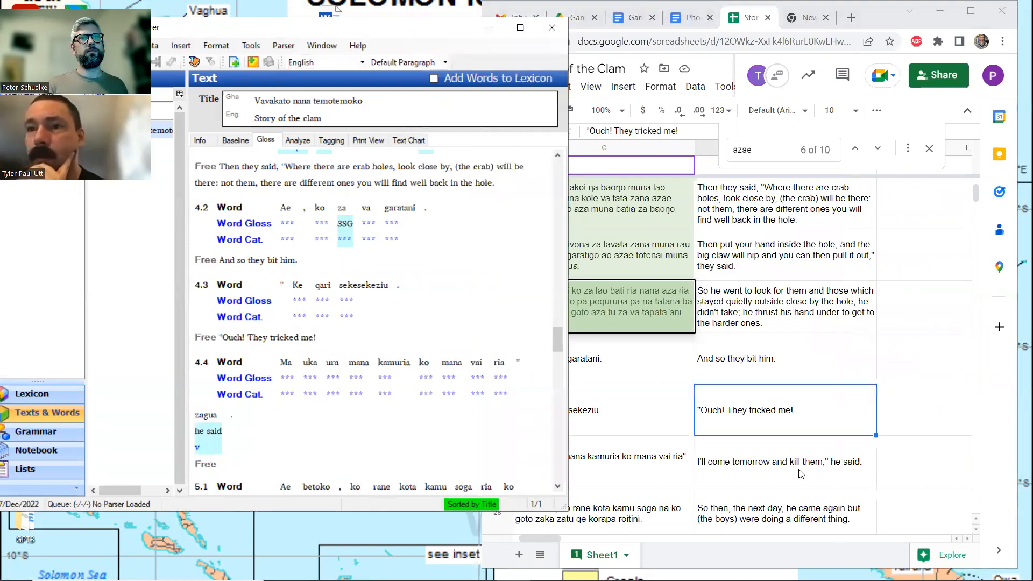
- Copy "I'll come tomorrow and kill them," he said. from spreadsheet row 27 into the free translation of line 4.4
{"action": "left_click", "coordinate": [782, 470]}
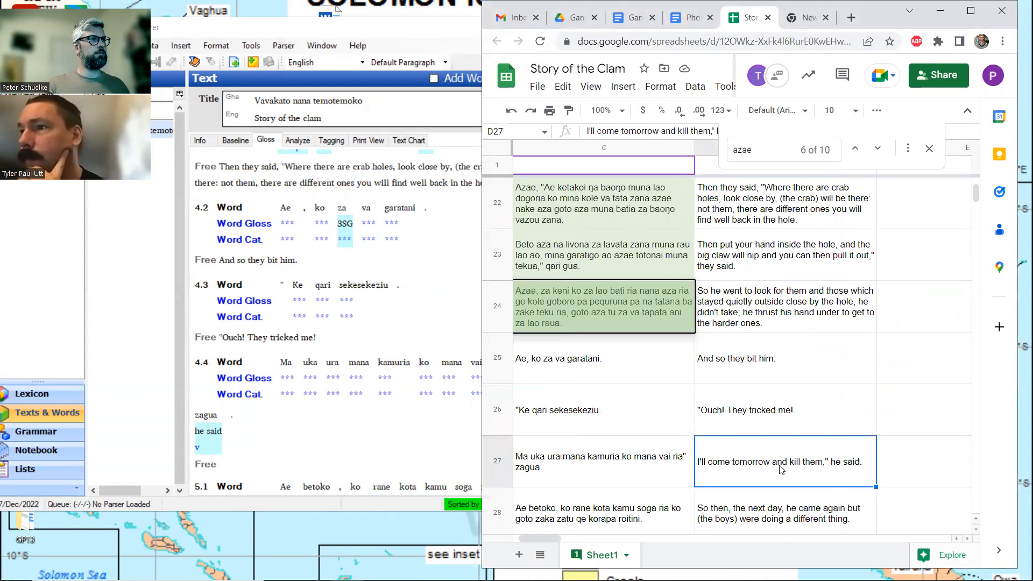
{"action": "left_click", "coordinate": [231, 465]}
{"action": "key", "text": "ctrl+v"}
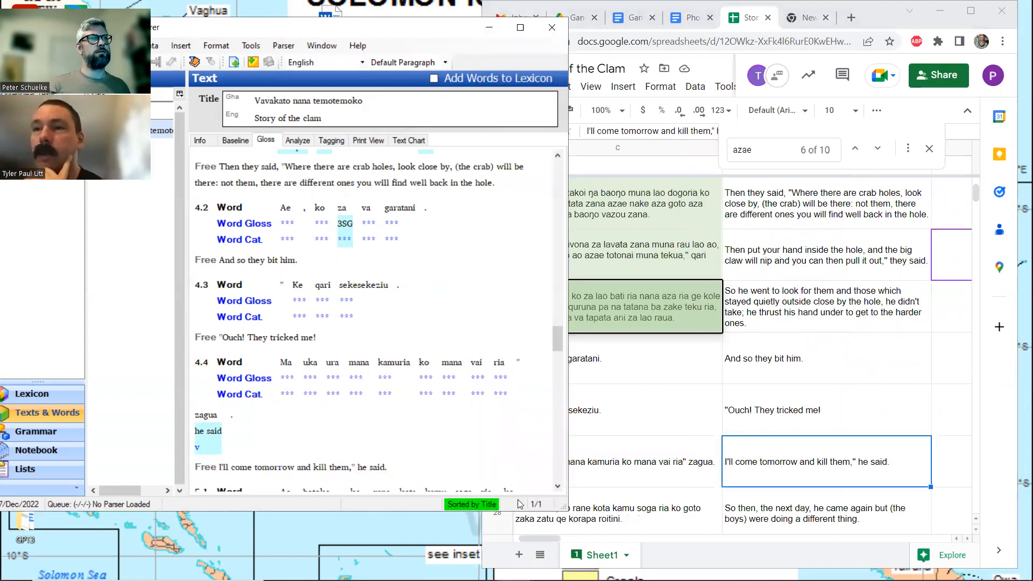
- Copy "So then, the next day, he came again but (the boys) were doing a different thing." from spreadsheet row 28 into line 5.1's free translation
{"action": "left_click", "coordinate": [957, 538]}
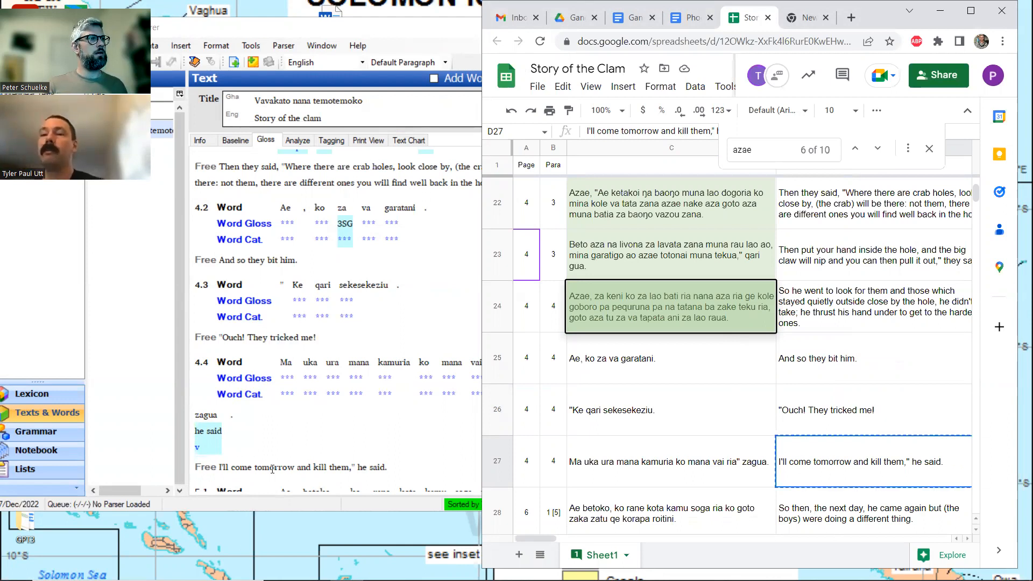
{"action": "scroll", "coordinate": [404, 381], "scroll_direction": "down", "scroll_amount": 5}
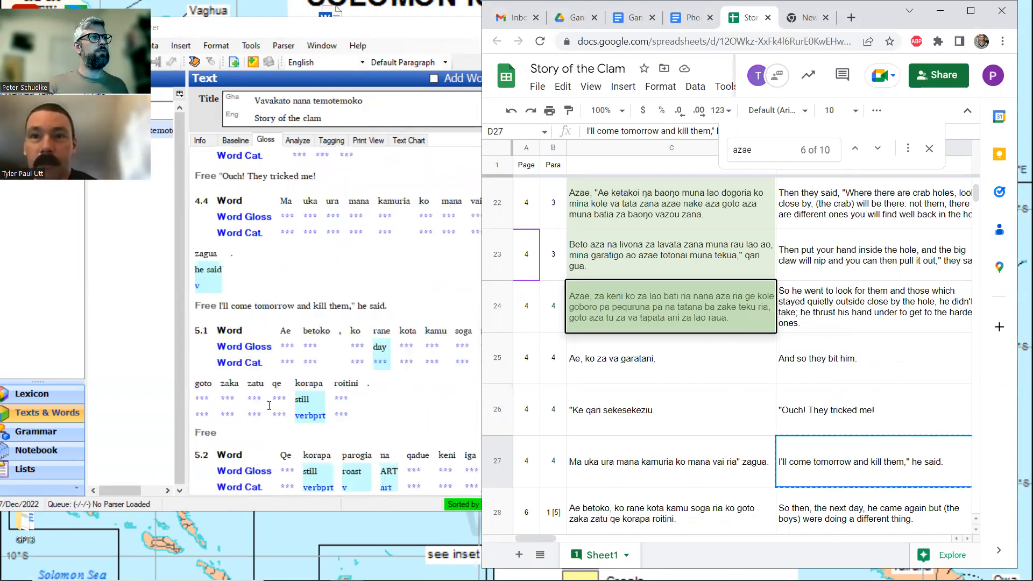
{"action": "left_click", "coordinate": [254, 430]}
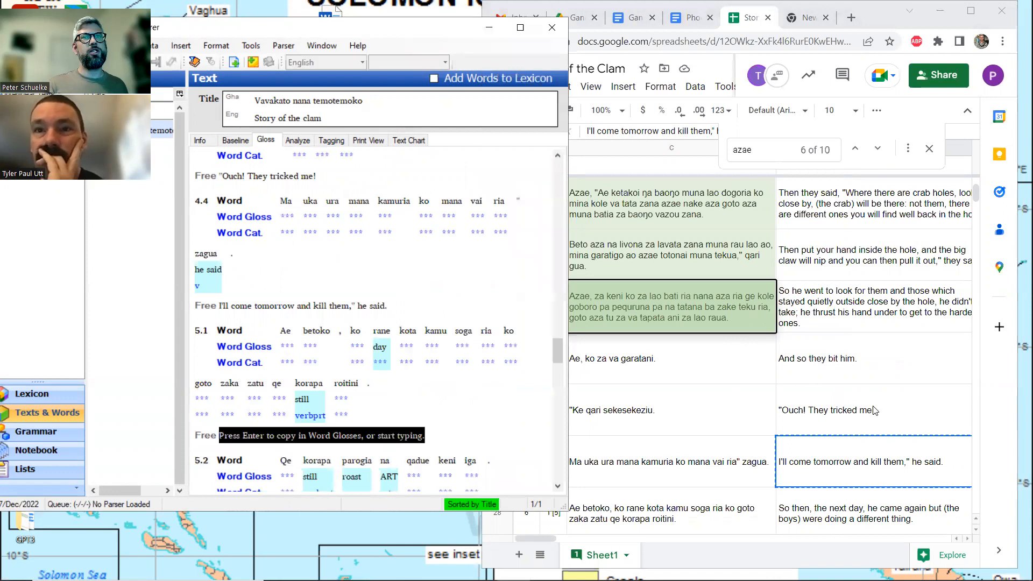
{"action": "scroll", "coordinate": [855, 425], "scroll_direction": "down", "scroll_amount": 1}
{"action": "left_click", "coordinate": [842, 461]}
{"action": "key", "text": "ctrl+c"}
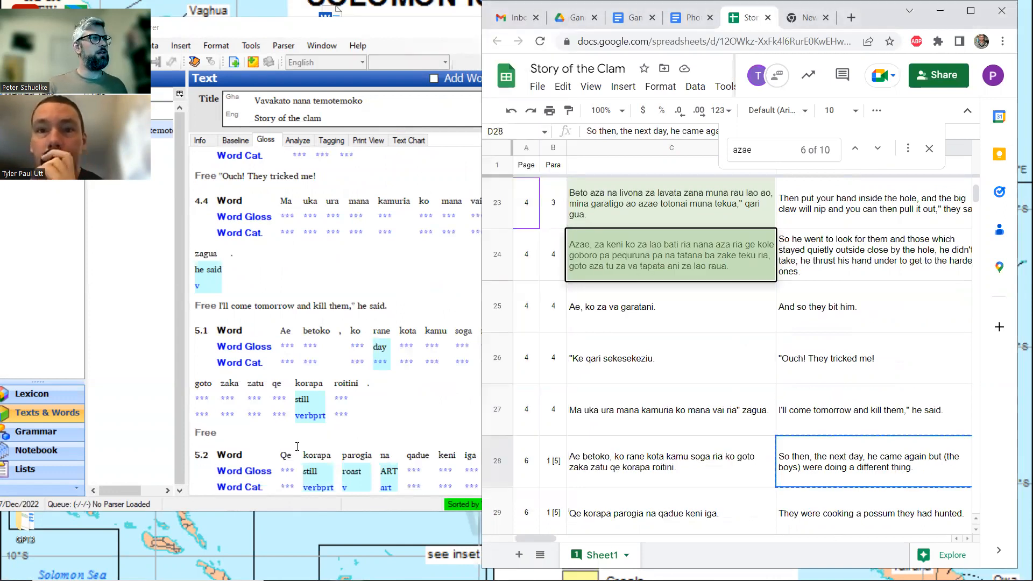
{"action": "left_click", "coordinate": [256, 433]}
{"action": "key", "text": "ctrl+v"}
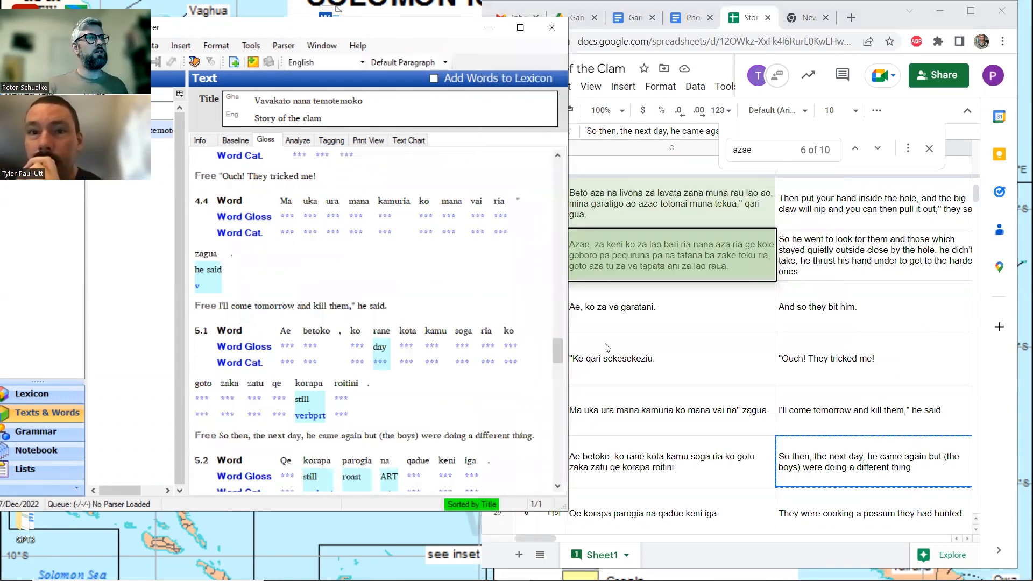
- Copy "They were cooking a possum they had hunted." from spreadsheet row 29 into the free translation of line 5.2
{"action": "scroll", "coordinate": [842, 402], "scroll_direction": "down", "scroll_amount": 2}
{"action": "left_click", "coordinate": [842, 406]}
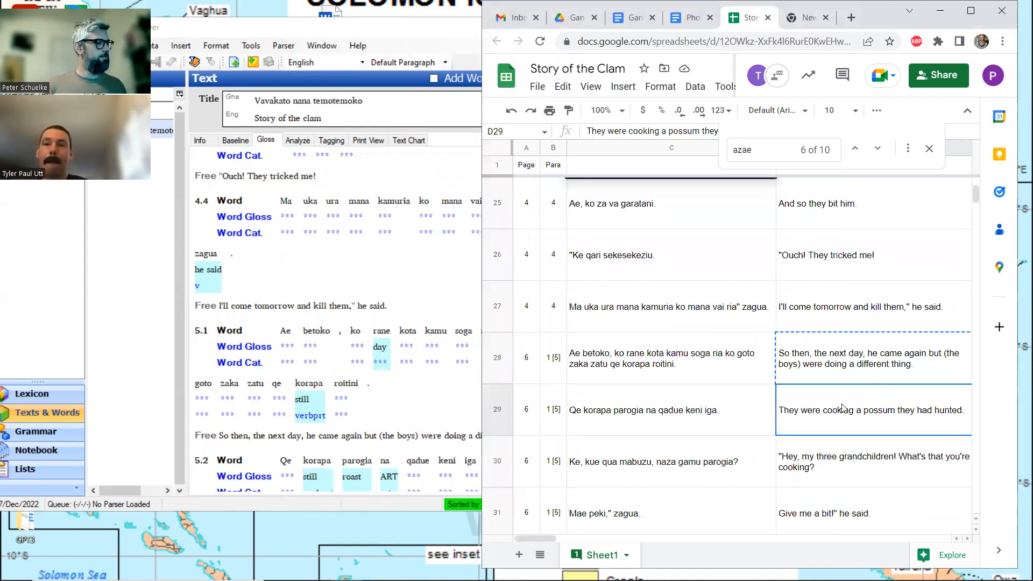
{"action": "key", "text": "ctrl+c"}
{"action": "scroll", "coordinate": [294, 306], "scroll_direction": "down", "scroll_amount": 5}
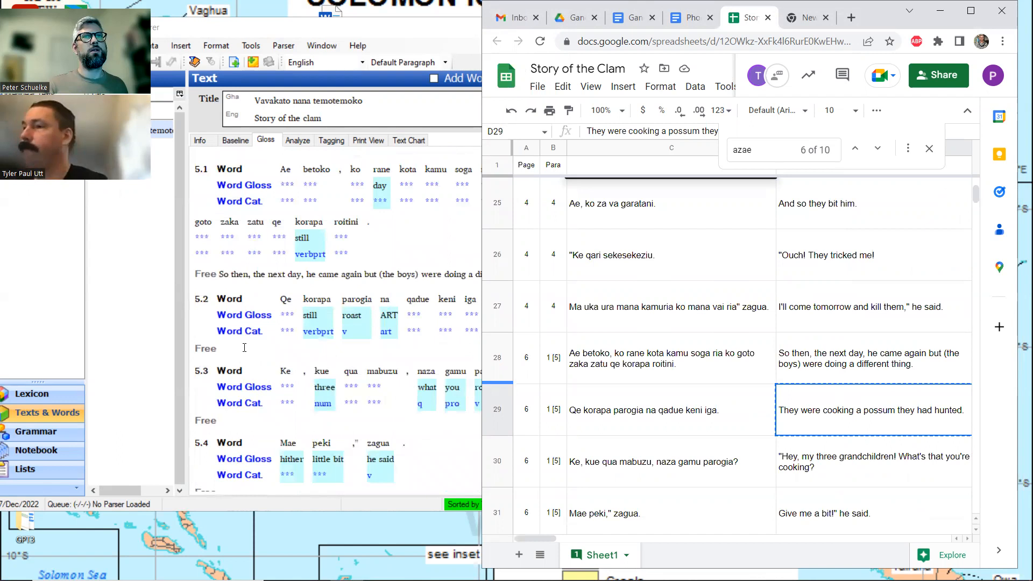
{"action": "left_click", "coordinate": [244, 347]}
{"action": "key", "text": "ctrl+v"}
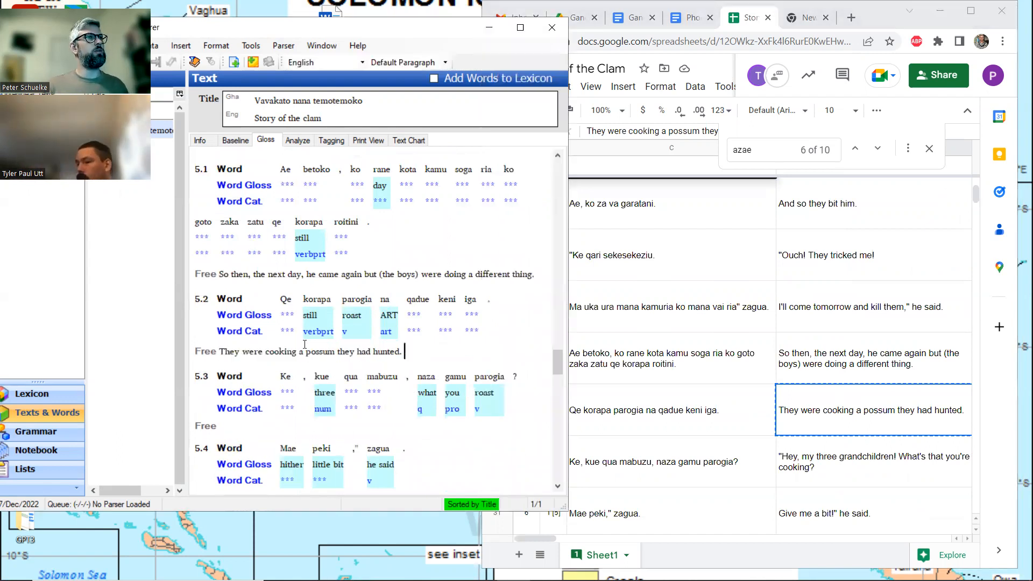
- Copy "Hey, my three grandchildren! What's that you're cooking? from spreadsheet row 30 into the free translation of line 5.3
{"action": "scroll", "coordinate": [820, 419], "scroll_direction": "down", "scroll_amount": 1}
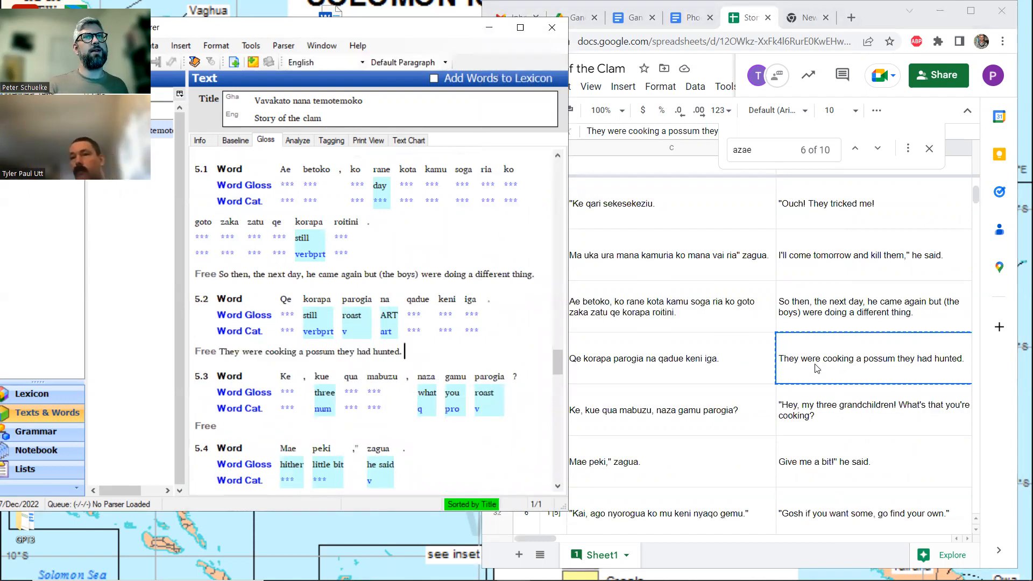
{"action": "left_click", "coordinate": [823, 401]}
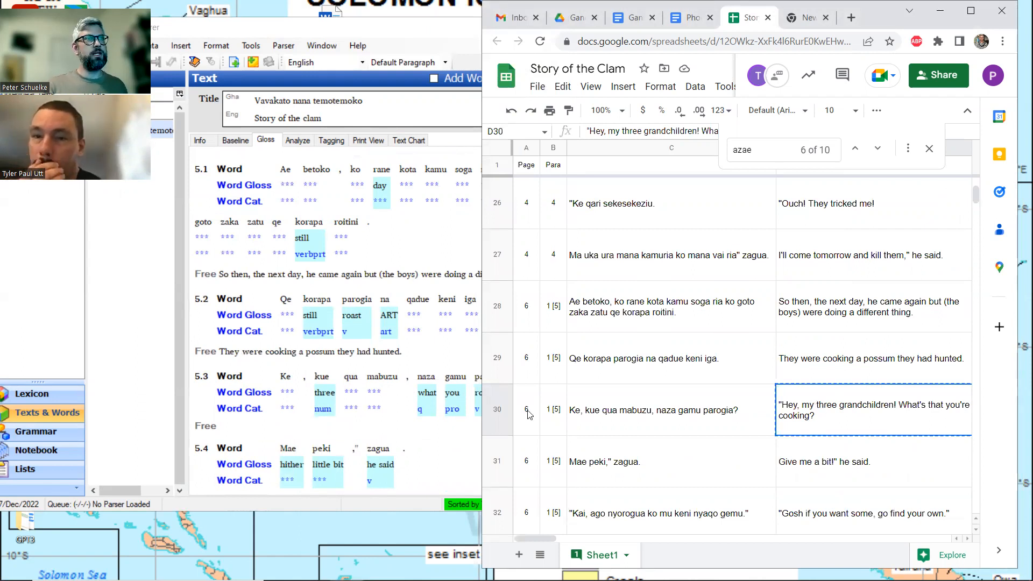
{"action": "left_click", "coordinate": [234, 426]}
{"action": "key", "text": "ctrl+v"}
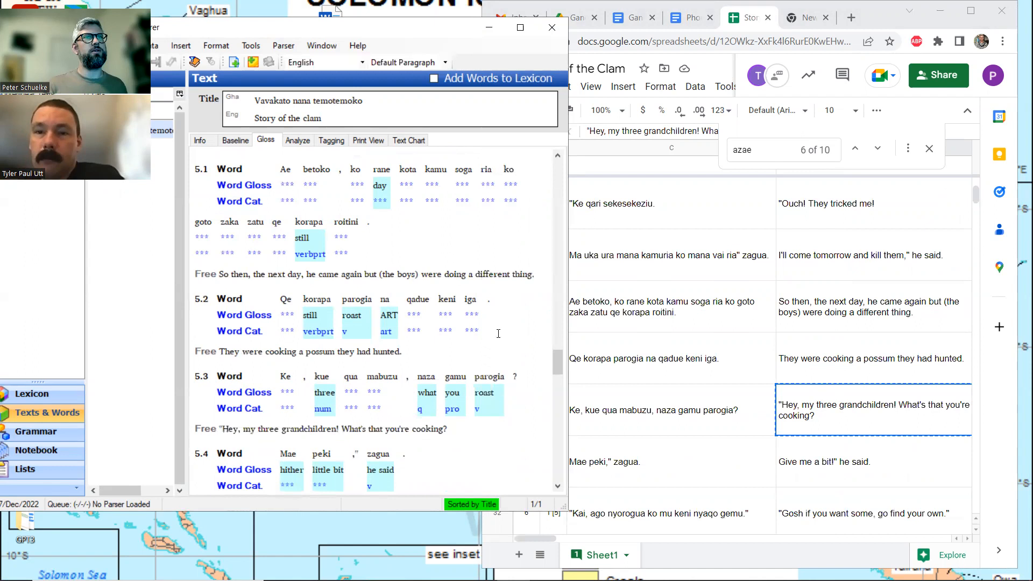
- Copy Give me a bit!" he said. from spreadsheet row 31 into the free translation of line 5.4
{"action": "left_click", "coordinate": [837, 463]}
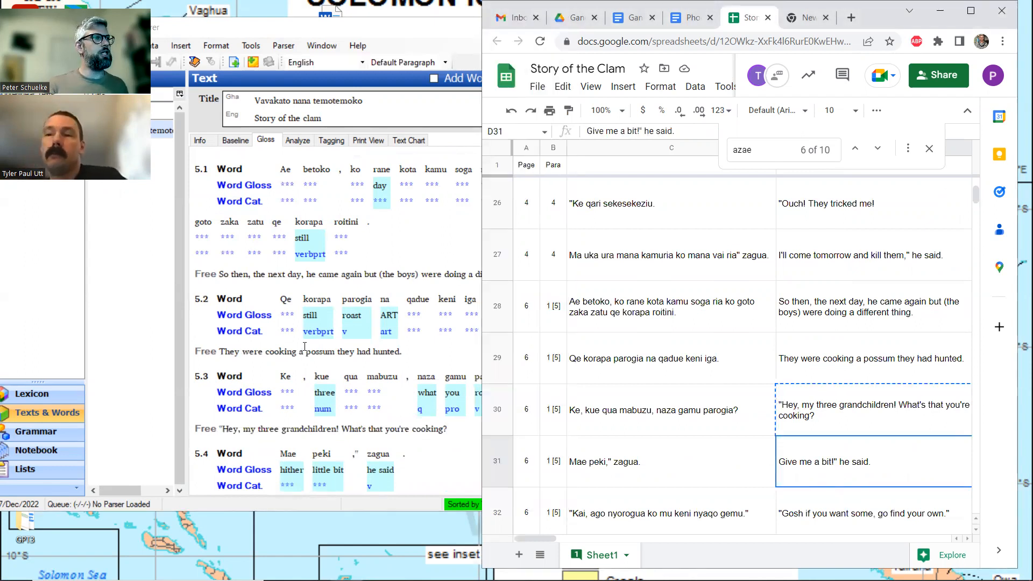
{"action": "key", "text": "ctrl+c"}
{"action": "scroll", "coordinate": [305, 346], "scroll_direction": "down", "scroll_amount": 3}
{"action": "left_click", "coordinate": [230, 344]}
{"action": "key", "text": "ctrl+v"}
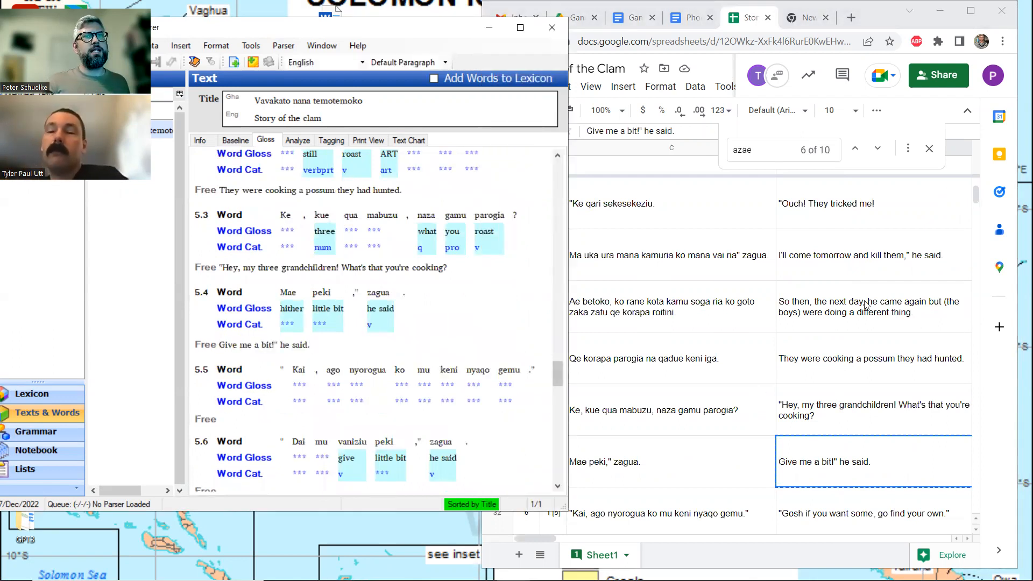
- Copy "Gosh if you want some, go find your own." from spreadsheet row 32 into the free translation of line 5.5
{"action": "scroll", "coordinate": [882, 293], "scroll_direction": "down", "scroll_amount": 1}
{"action": "left_click", "coordinate": [833, 464]}
{"action": "key", "text": "ctrl+c"}
{"action": "left_click", "coordinate": [293, 422]}
{"action": "key", "text": "ctrl+v"}
- Copy "No, you give me a bit," he said. from spreadsheet row 33 into the free translation of line 5.6
{"action": "scroll", "coordinate": [815, 371], "scroll_direction": "down", "scroll_amount": 2}
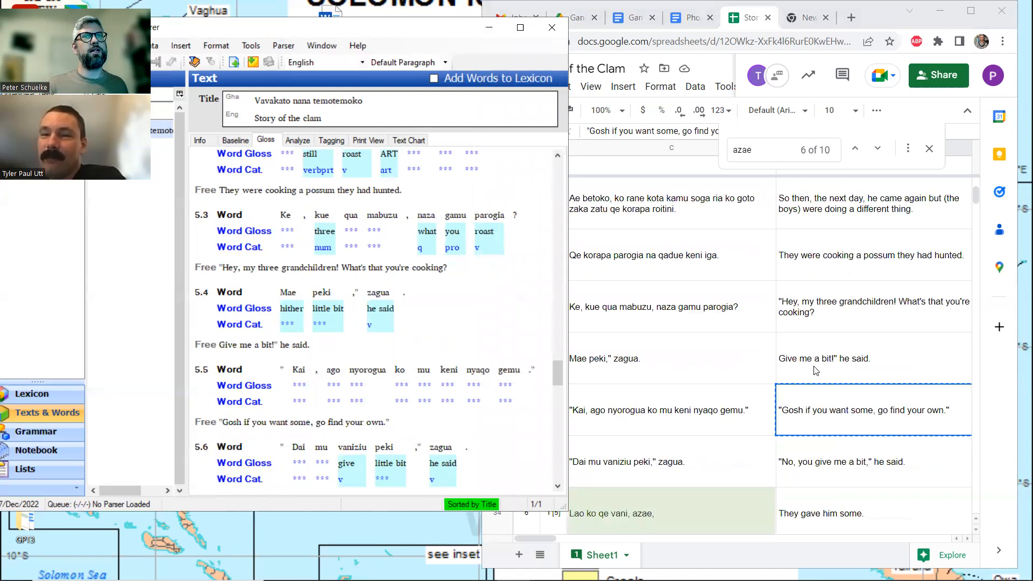
{"action": "left_click", "coordinate": [817, 409]}
{"action": "key", "text": "ctrl+c"}
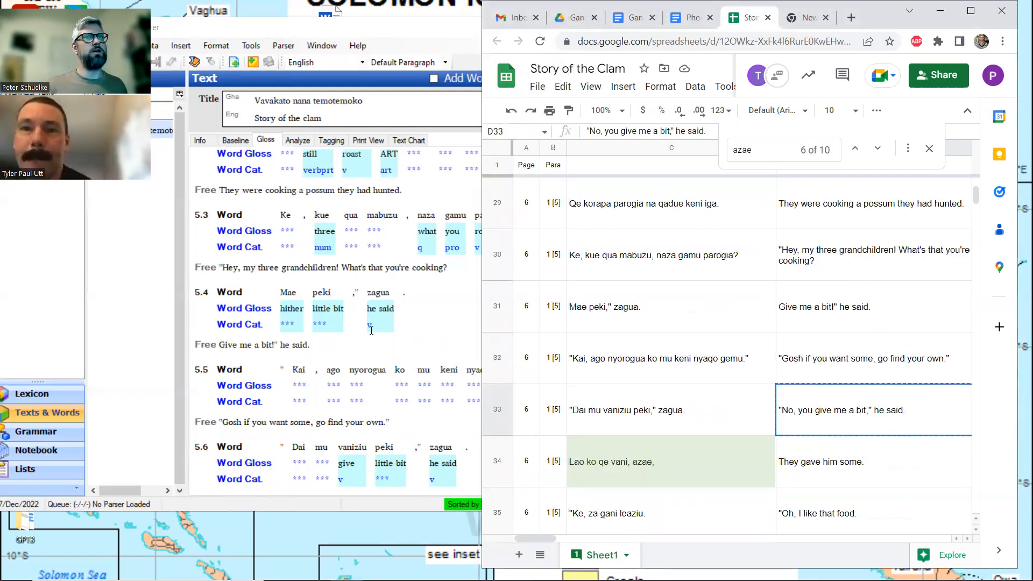
{"action": "scroll", "coordinate": [356, 334], "scroll_direction": "down", "scroll_amount": 3}
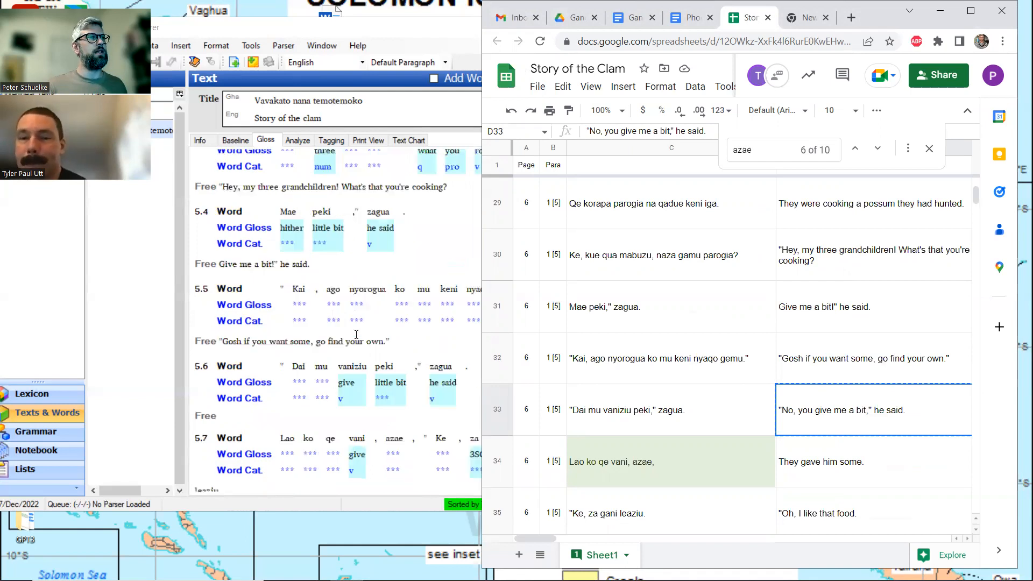
{"action": "left_click", "coordinate": [249, 423]}
{"action": "key", "text": "ctrl+v"}
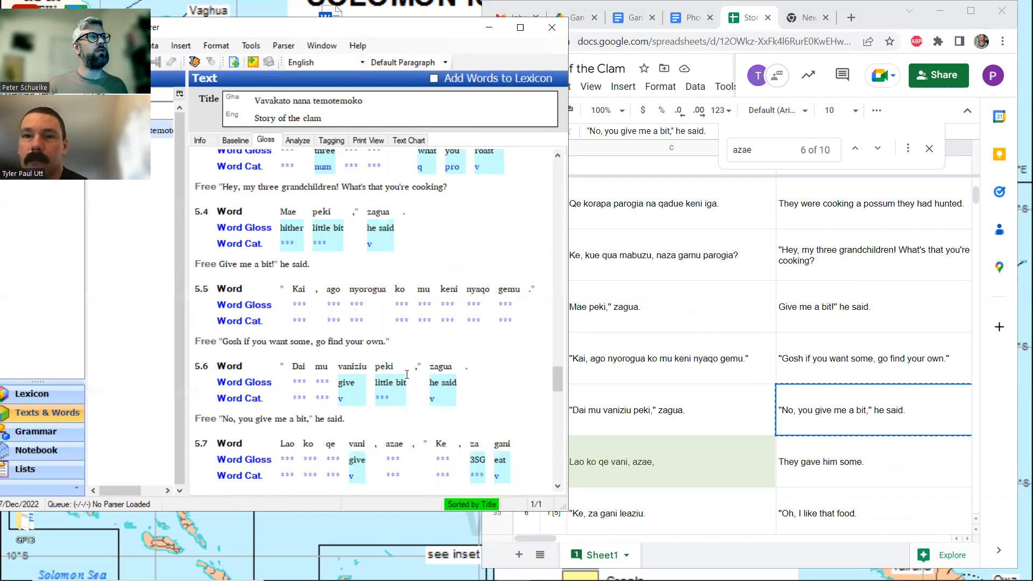
- Copy "They gave him some." from spreadsheet row 34 into the free translation of line 5.7
{"action": "scroll", "coordinate": [398, 375], "scroll_direction": "down", "scroll_amount": 3}
{"action": "left_click", "coordinate": [805, 461]}
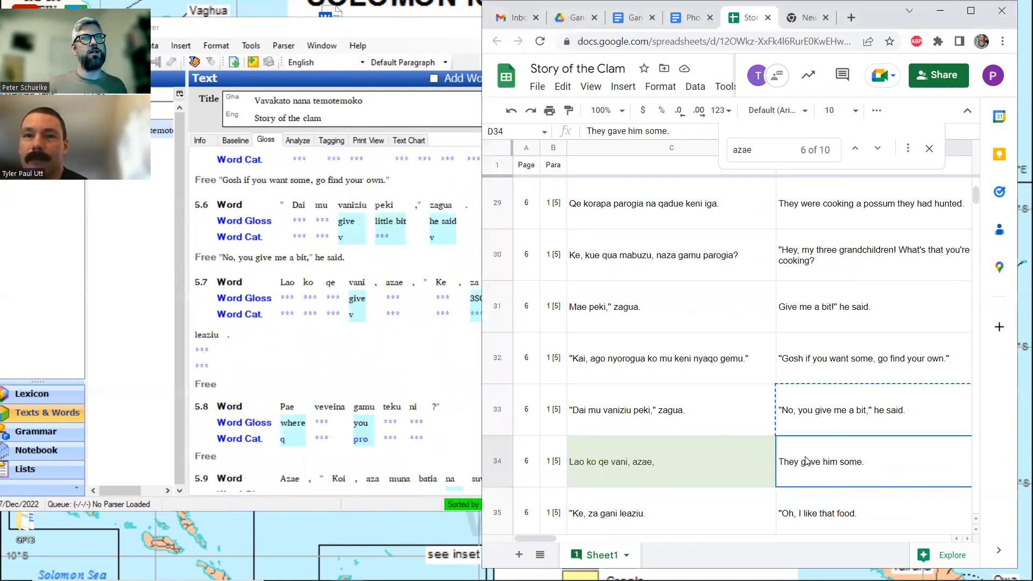
{"action": "key", "text": "ctrl+c"}
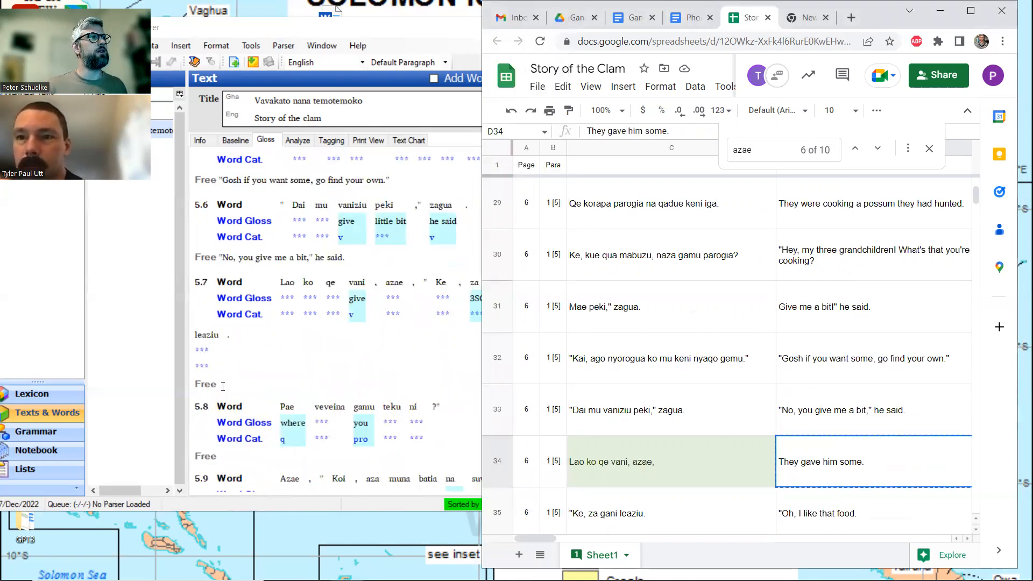
{"action": "left_click", "coordinate": [223, 386]}
{"action": "key", "text": "ctrl+v"}
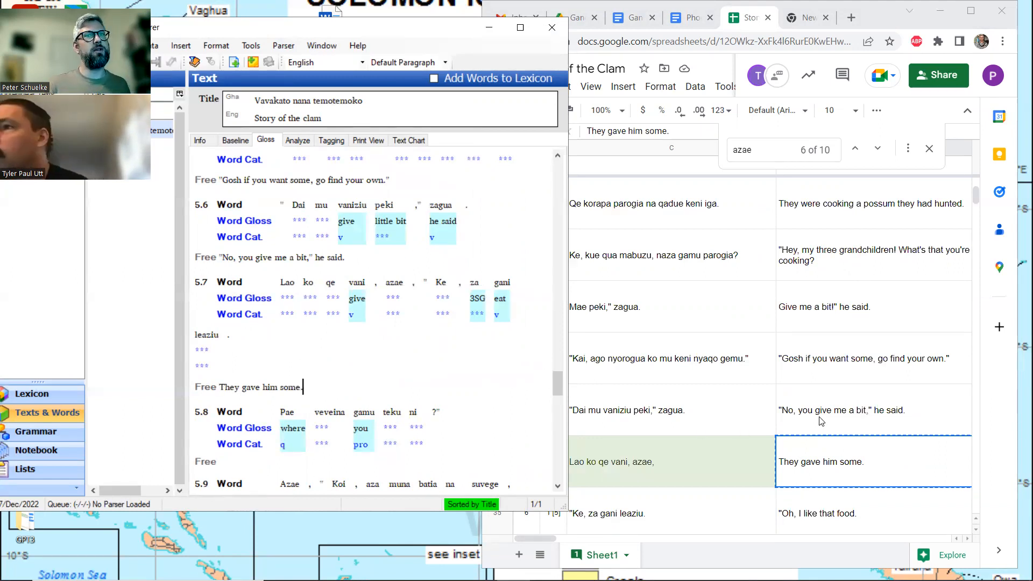
- Append "Oh, I like that food. from spreadsheet row 35 to the end of line 5.7's free translation
{"action": "scroll", "coordinate": [243, 304], "scroll_direction": "down", "scroll_amount": 5}
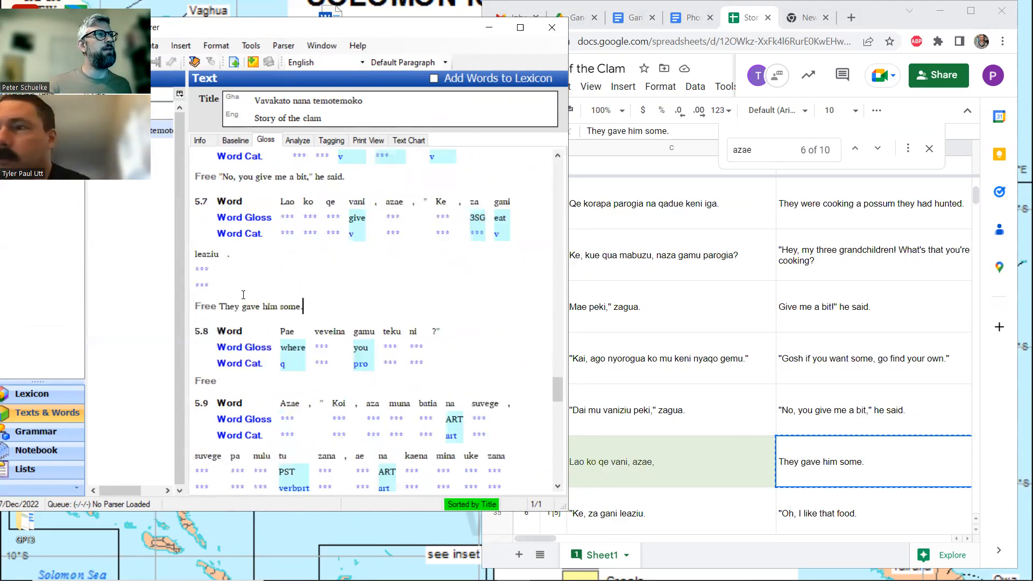
{"action": "left_click", "coordinate": [244, 306]}
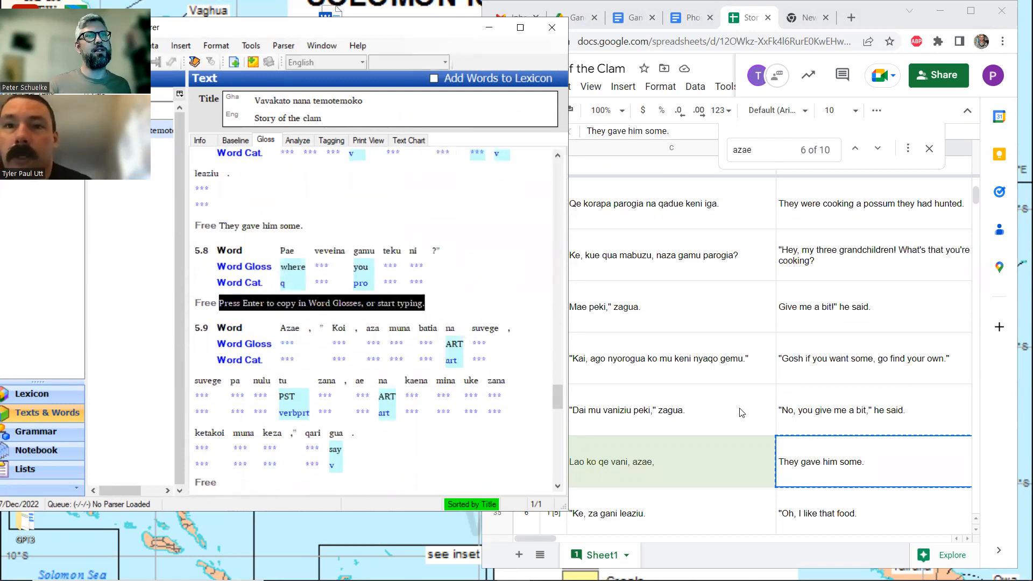
{"action": "left_click", "coordinate": [731, 434]}
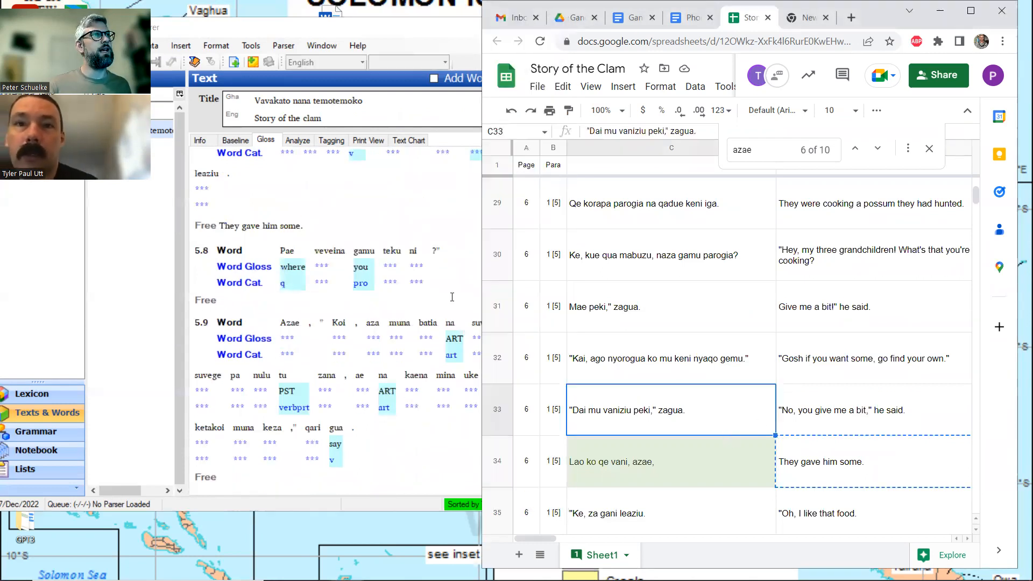
{"action": "key", "text": "Down"}
{"action": "scroll", "coordinate": [270, 259], "scroll_direction": "up", "scroll_amount": 3}
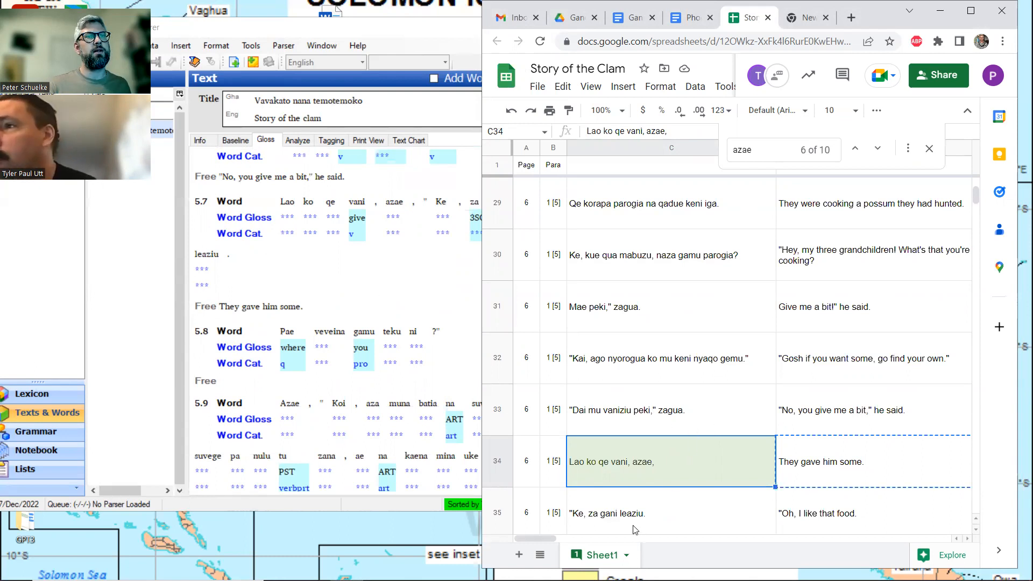
{"action": "left_click", "coordinate": [857, 518]}
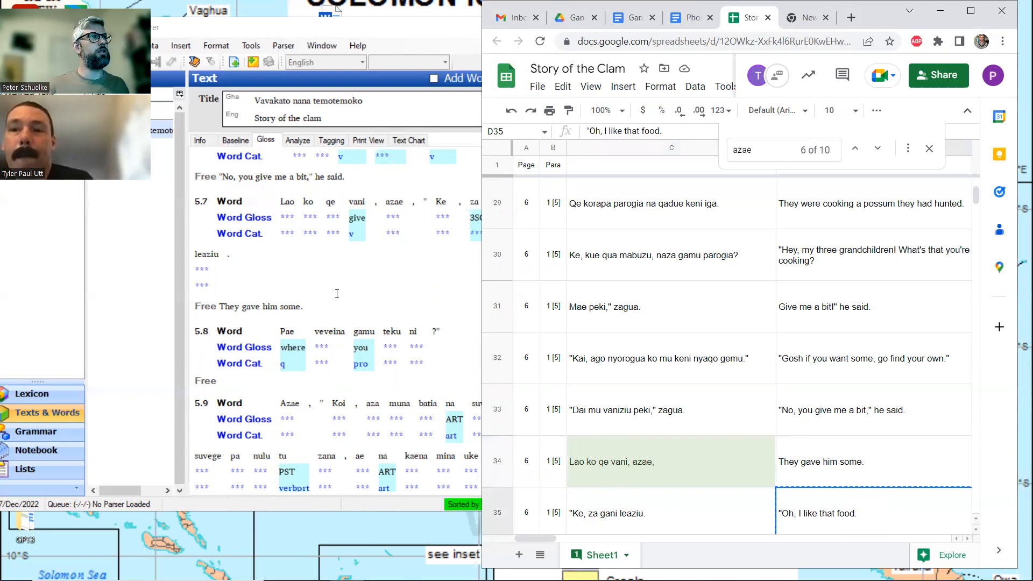
{"action": "left_click", "coordinate": [323, 306]}
{"action": "key", "text": "ctrl+v"}
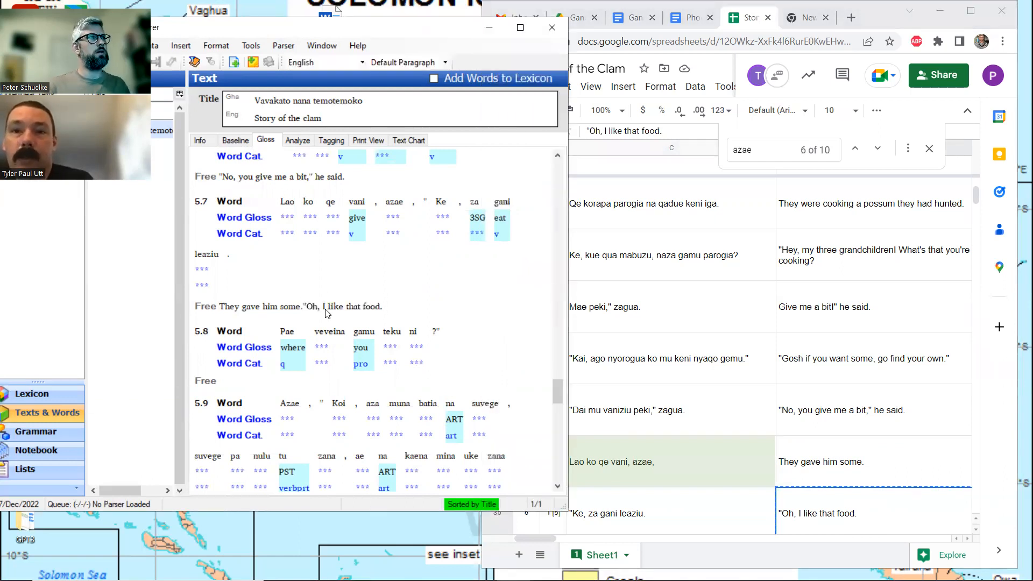
- Replace the period after "They gave him some" in line 5.7's free translation with a comma and a space
{"action": "key", "text": "Left"}
{"action": "key", "text": "Left"}
{"action": "key", "text": "Left"}
{"action": "key", "text": "Left"}
{"action": "key", "text": "Left"}
{"action": "key", "text": "Left"}
{"action": "key", "text": "Left"}
{"action": "key", "text": "Left"}
{"action": "key", "text": "Left"}
{"action": "key", "text": "Left"}
{"action": "key", "text": "Left"}
{"action": "key", "text": "Left"}
{"action": "key", "text": "BackSpace"}
{"action": "type", "text": ","}
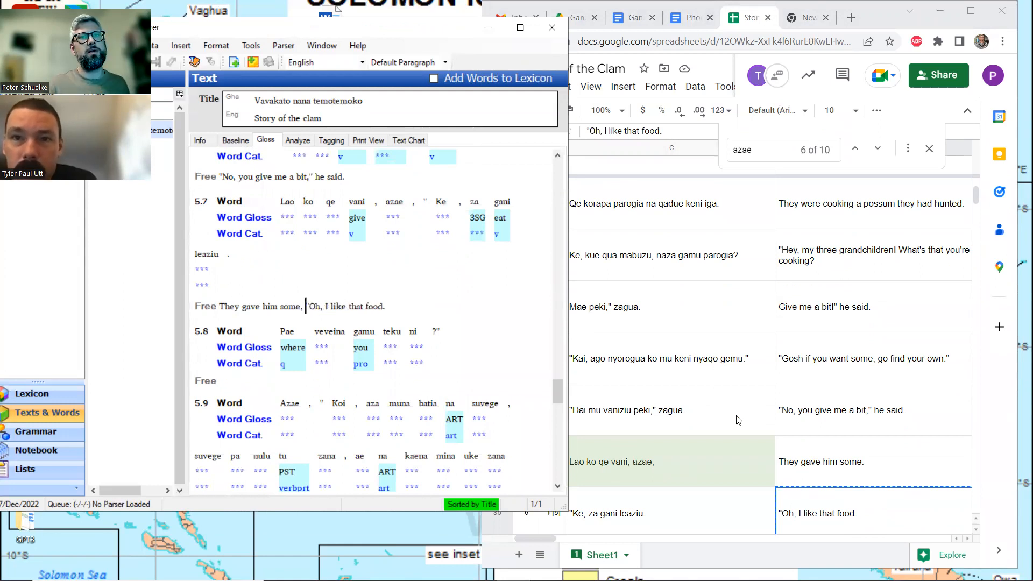
- Copy Where did you take it from?" from spreadsheet row 36 into the free translation of line 5.8
{"action": "scroll", "coordinate": [898, 416], "scroll_direction": "down", "scroll_amount": 2}
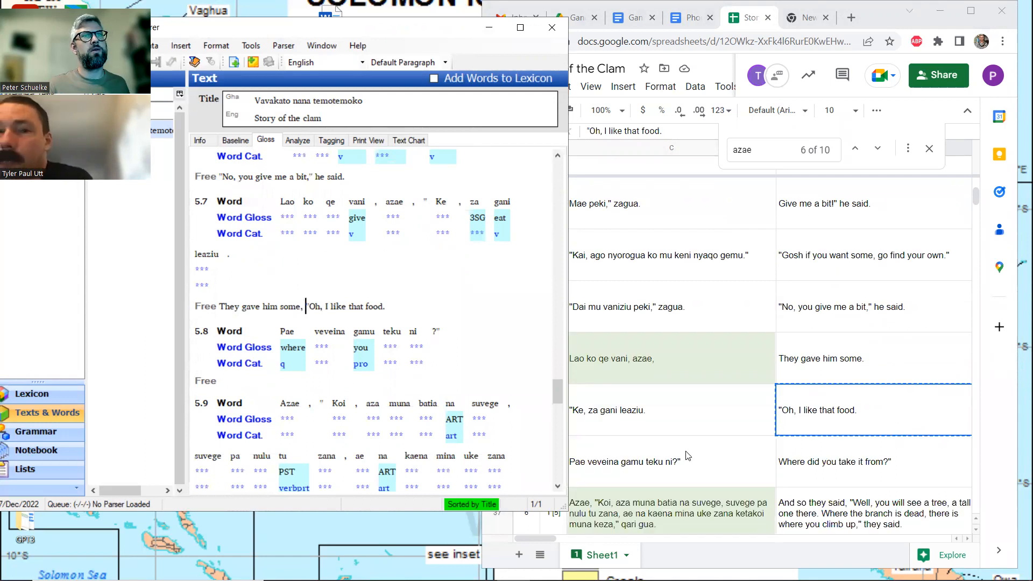
{"action": "left_click", "coordinate": [830, 467]}
{"action": "key", "text": "ctrl+c"}
{"action": "left_click", "coordinate": [241, 384]}
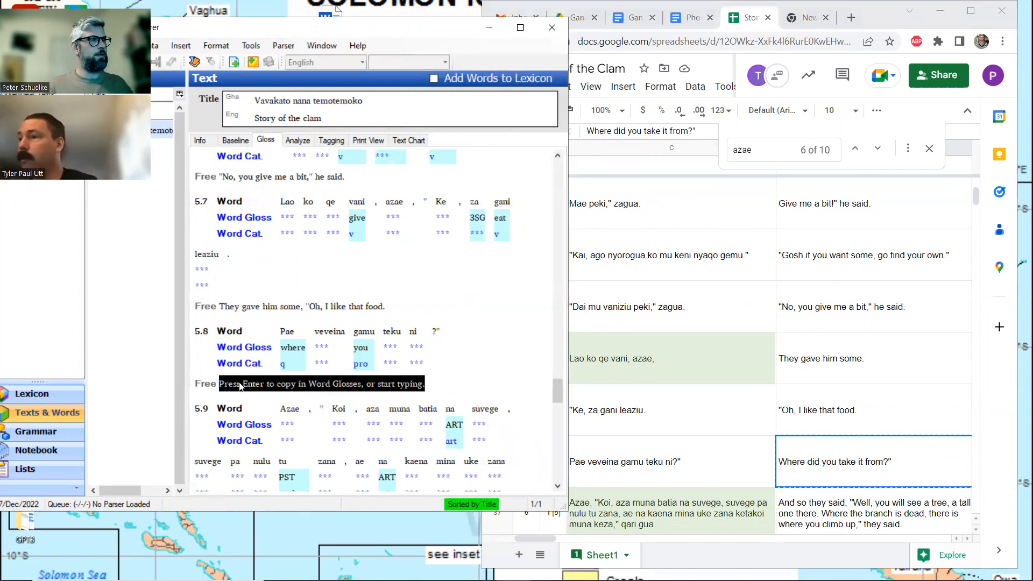
{"action": "key", "text": "ctrl+v"}
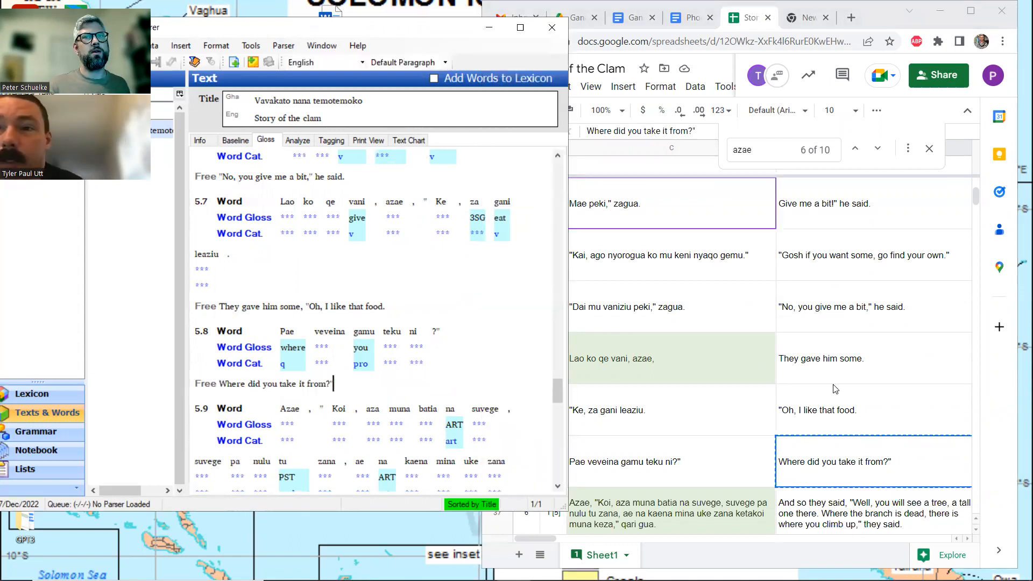
- Copy the English translation starting And so they said, "Well, you will see a tree from spreadsheet row 37 into line 5.9's free translation
{"action": "scroll", "coordinate": [350, 308], "scroll_direction": "down", "scroll_amount": 3}
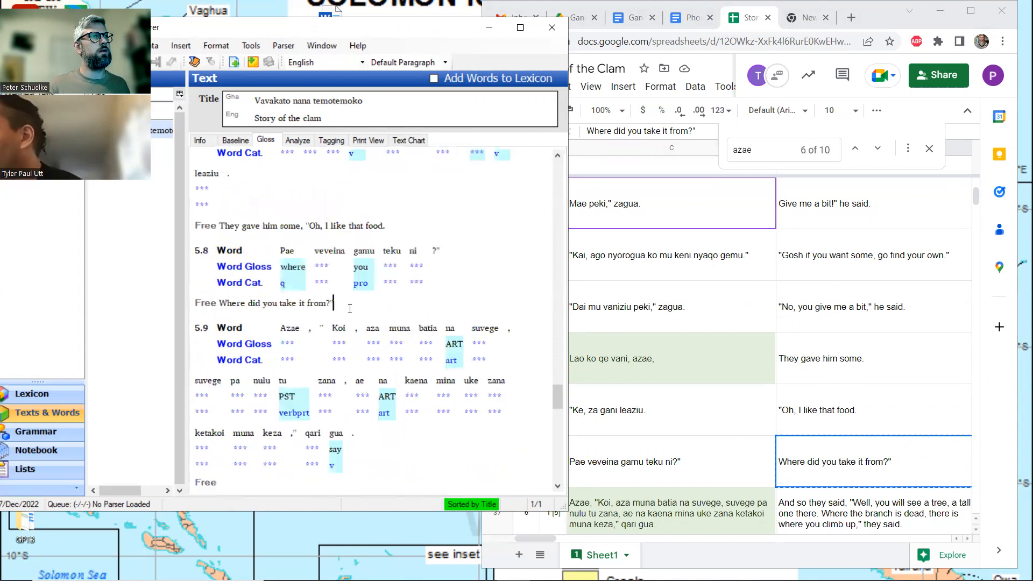
{"action": "scroll", "coordinate": [350, 309], "scroll_direction": "down", "scroll_amount": 6}
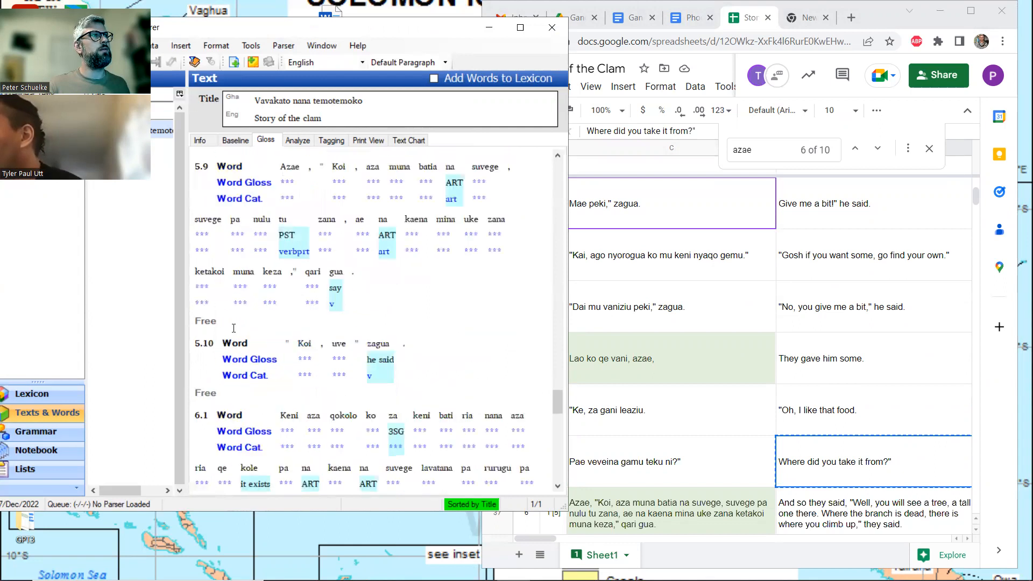
{"action": "left_click", "coordinate": [237, 321]}
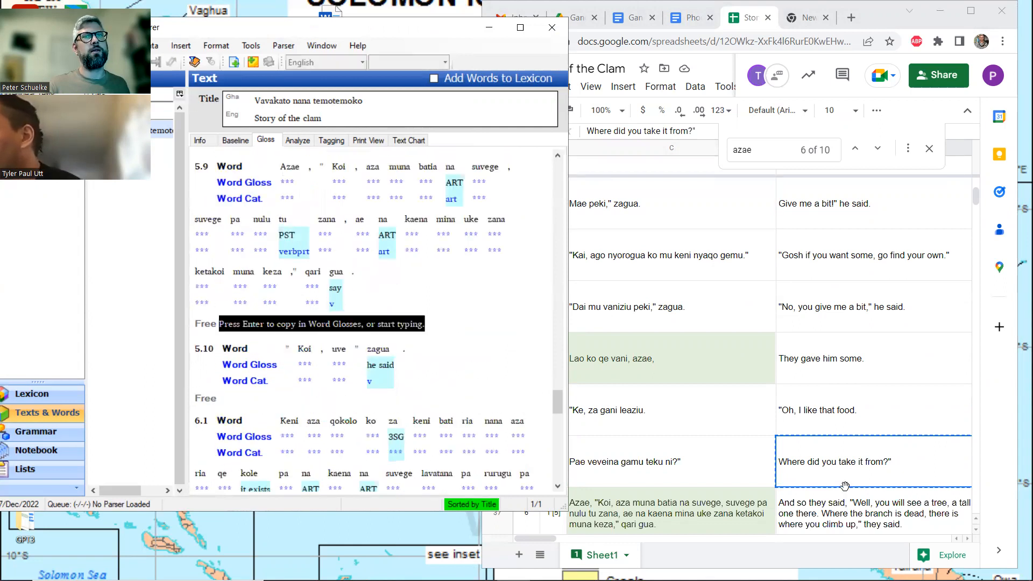
{"action": "left_click", "coordinate": [848, 504]}
{"action": "key", "text": "ctrl+c"}
{"action": "left_click", "coordinate": [236, 328]}
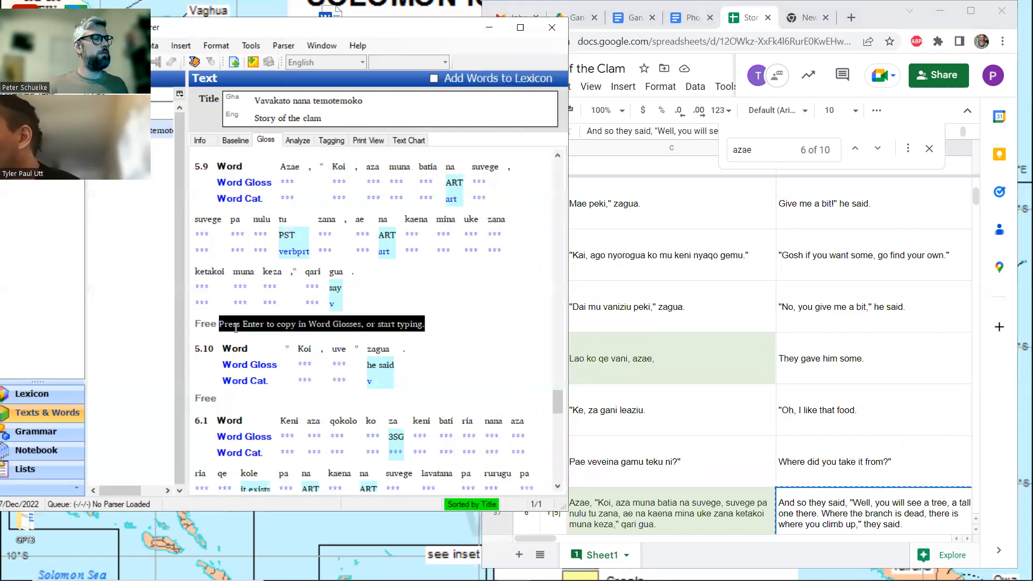
{"action": "key", "text": "ctrl+v"}
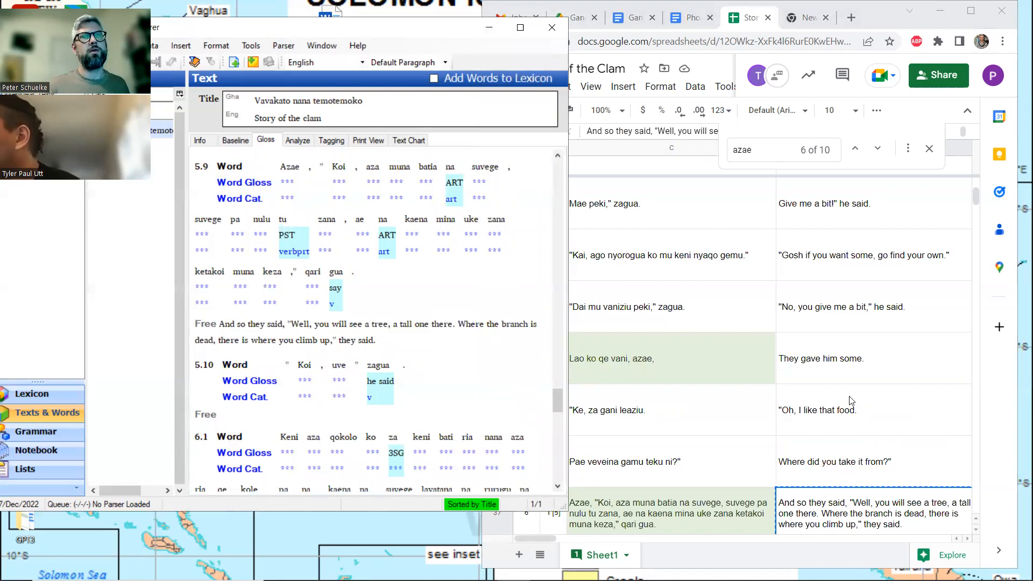
- Copy "Hey, is that so!" he said. from spreadsheet row 38 into line 5.10's free translation
{"action": "scroll", "coordinate": [851, 401], "scroll_direction": "down", "scroll_amount": 1}
{"action": "scroll", "coordinate": [851, 401], "scroll_direction": "down", "scroll_amount": 1}
{"action": "left_click", "coordinate": [845, 461]}
{"action": "key", "text": "ctrl+c"}
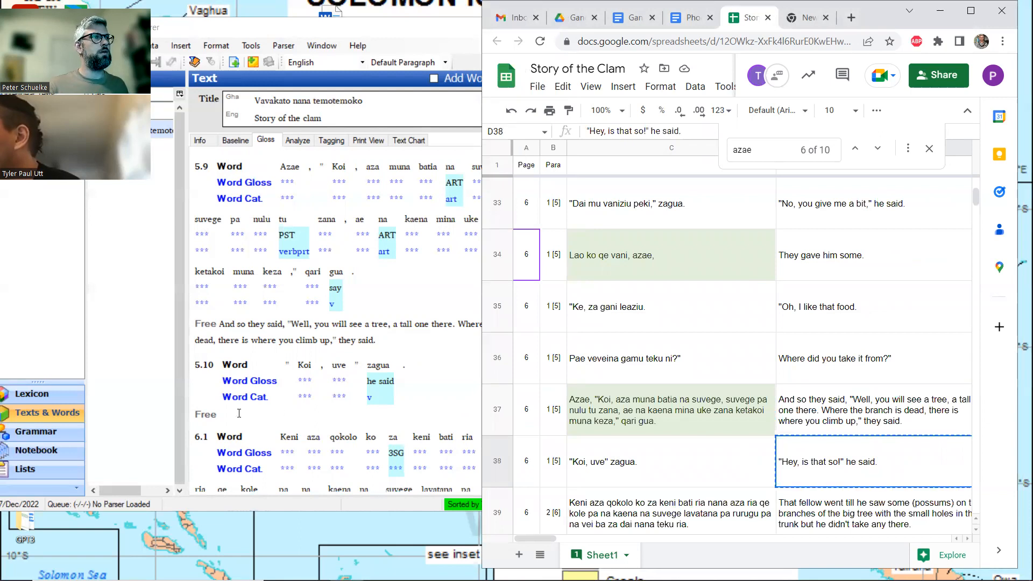
{"action": "left_click", "coordinate": [239, 413]}
{"action": "key", "text": "ctrl+v"}
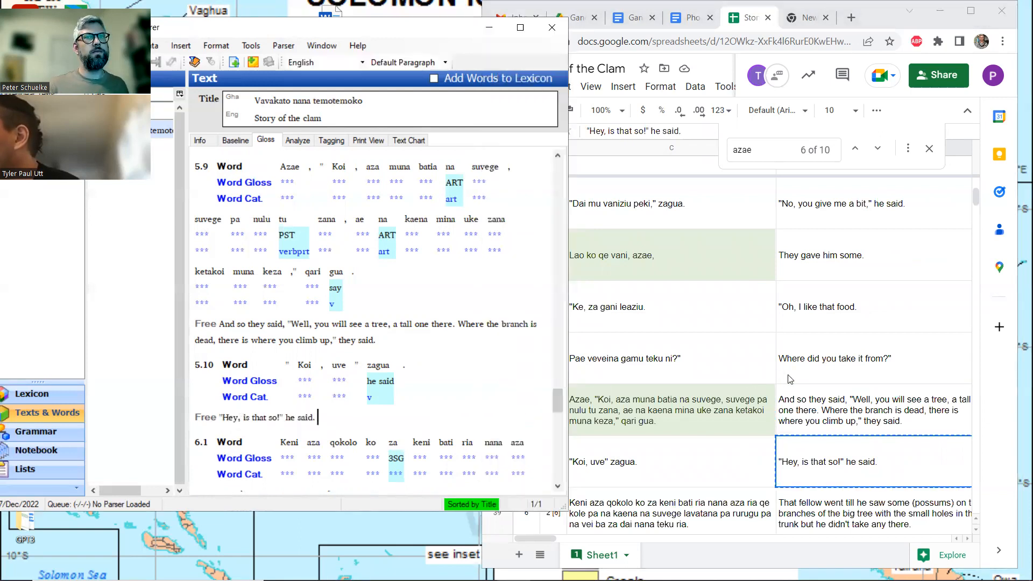
- Copy the English translation starting That fellow went till he saw some (possums) from spreadsheet row 39 into line 6.1's free translation
{"action": "scroll", "coordinate": [789, 378], "scroll_direction": "down", "scroll_amount": 1}
{"action": "scroll", "coordinate": [833, 447], "scroll_direction": "down", "scroll_amount": 1}
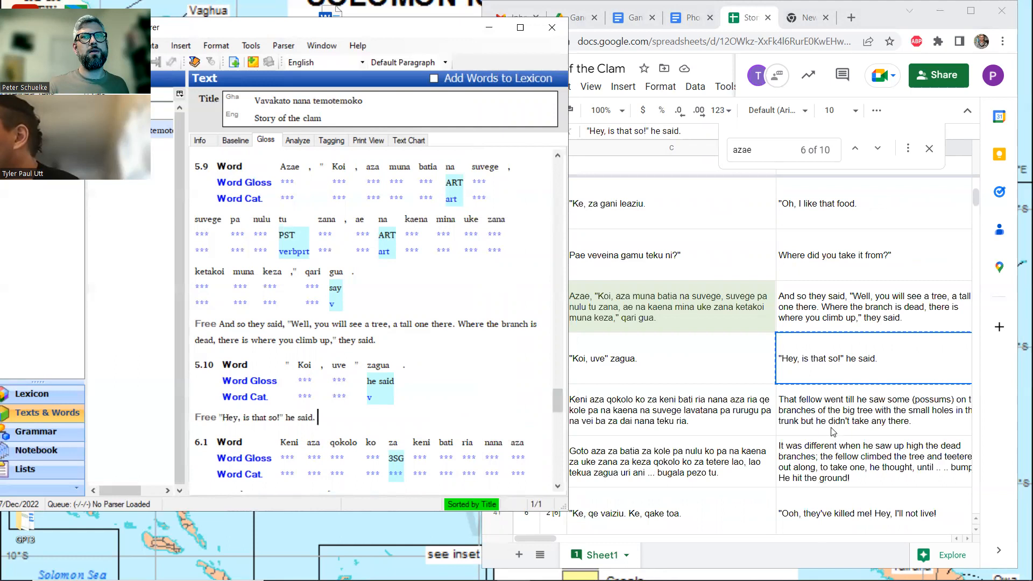
{"action": "left_click", "coordinate": [842, 401]}
{"action": "key", "text": "ctrl+c"}
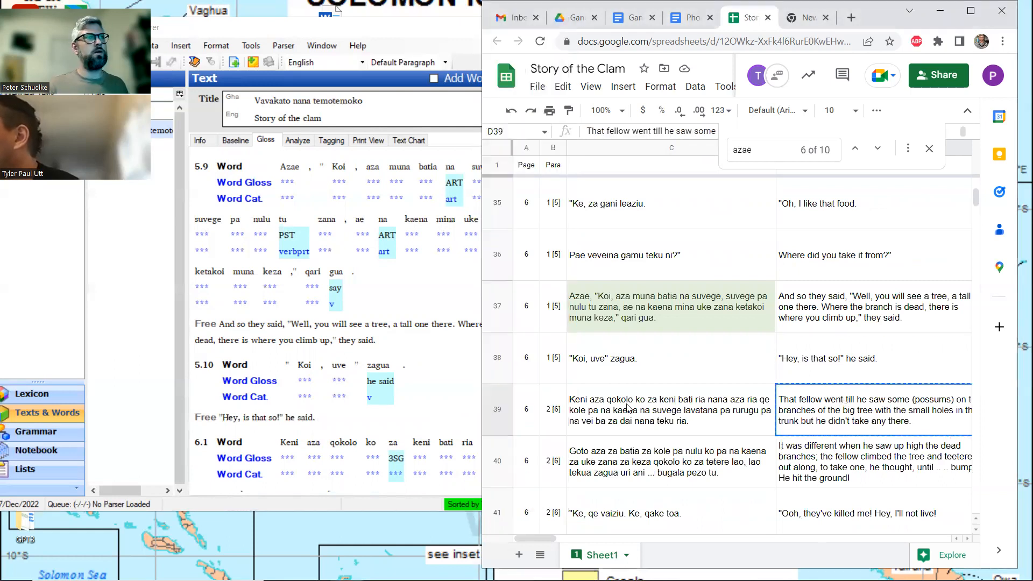
{"action": "scroll", "coordinate": [293, 359], "scroll_direction": "down", "scroll_amount": 2}
{"action": "scroll", "coordinate": [258, 409], "scroll_direction": "down", "scroll_amount": 2}
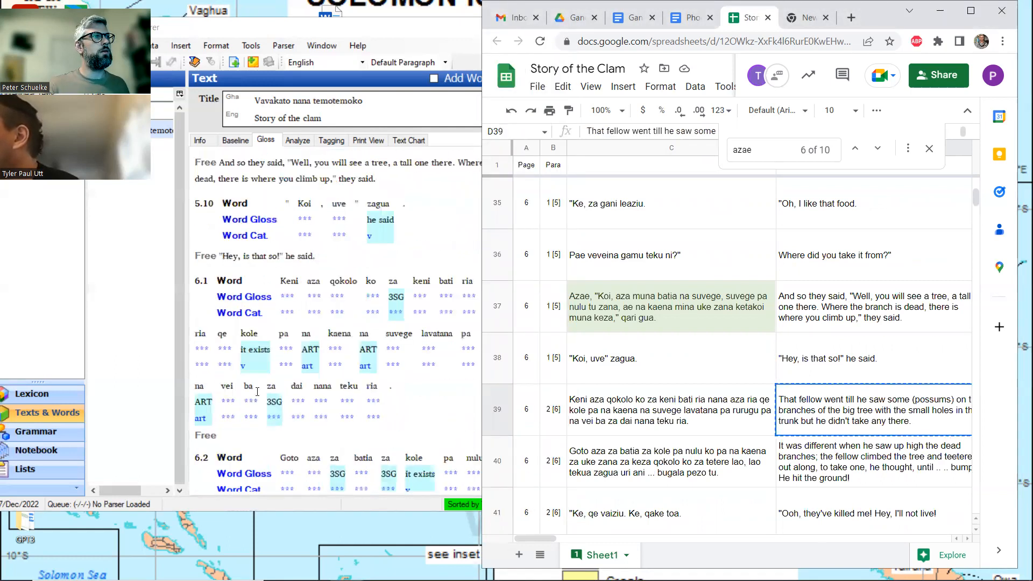
{"action": "left_click", "coordinate": [246, 433]}
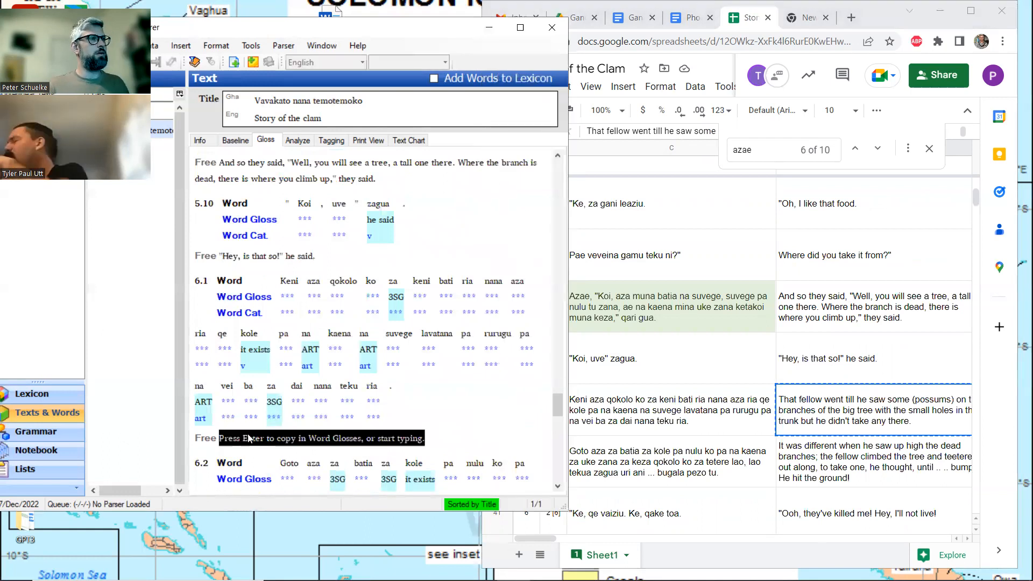
{"action": "key", "text": "ctrl+v"}
- Copy the English translation starting It was different when he saw up high from spreadsheet row 40 into line 6.2's free translation
{"action": "scroll", "coordinate": [823, 420], "scroll_direction": "down", "scroll_amount": 1}
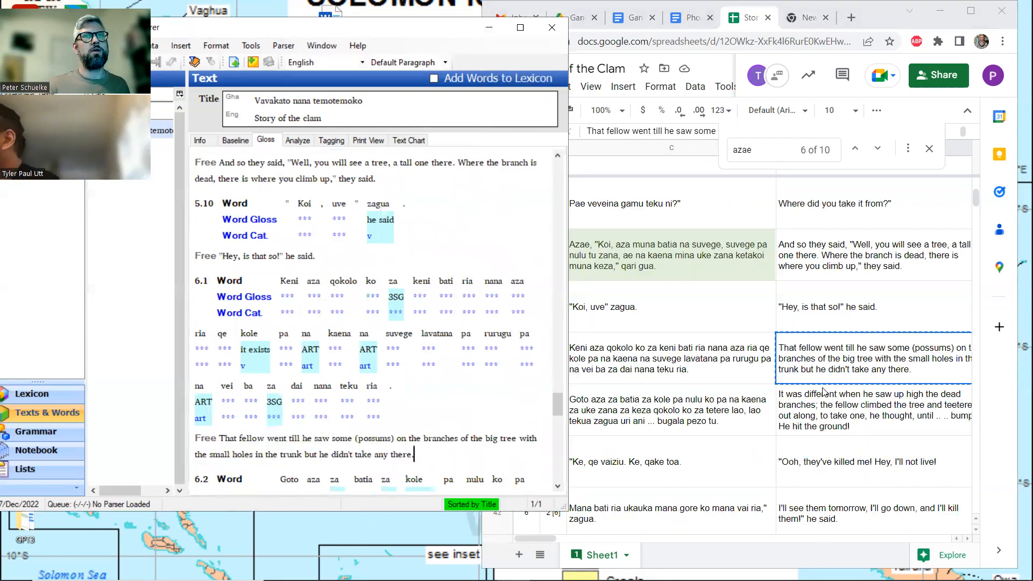
{"action": "left_click", "coordinate": [824, 420]}
{"action": "key", "text": "ctrl+c"}
{"action": "scroll", "coordinate": [300, 327], "scroll_direction": "down", "scroll_amount": 3}
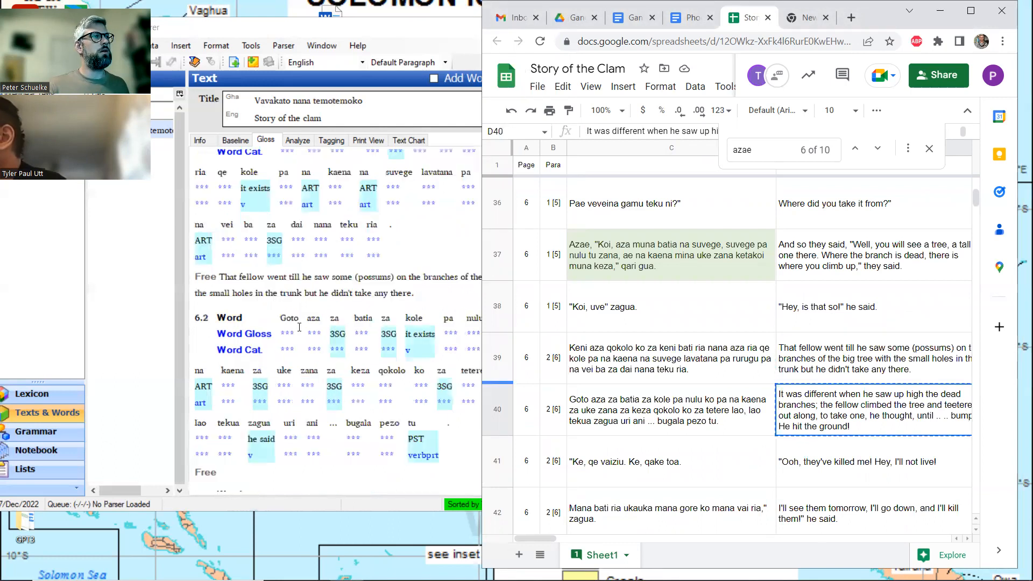
{"action": "scroll", "coordinate": [242, 388], "scroll_direction": "down", "scroll_amount": 2}
{"action": "left_click", "coordinate": [242, 393]}
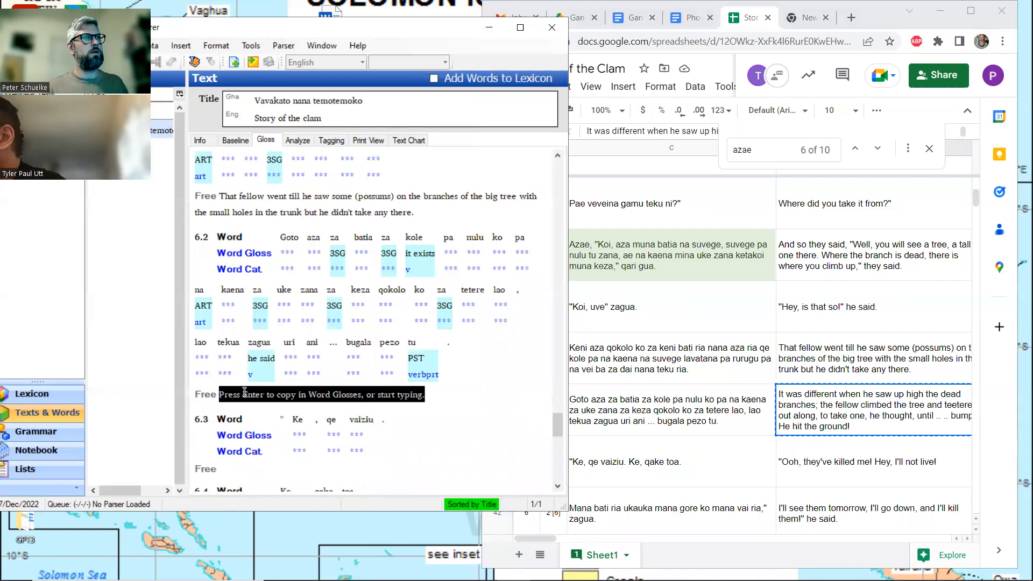
{"action": "key", "text": "ctrl+v"}
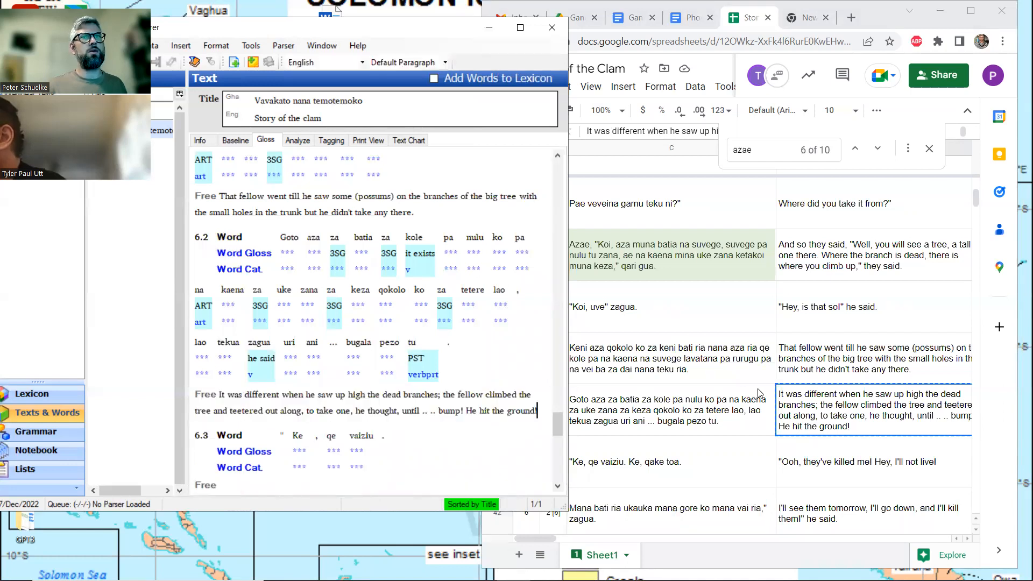
- Copy "Ooh, they've killed me! Hey, I'll not live! from spreadsheet row 41 into line 6.3's free translation
{"action": "left_click", "coordinate": [820, 456]}
{"action": "key", "text": "ctrl+c"}
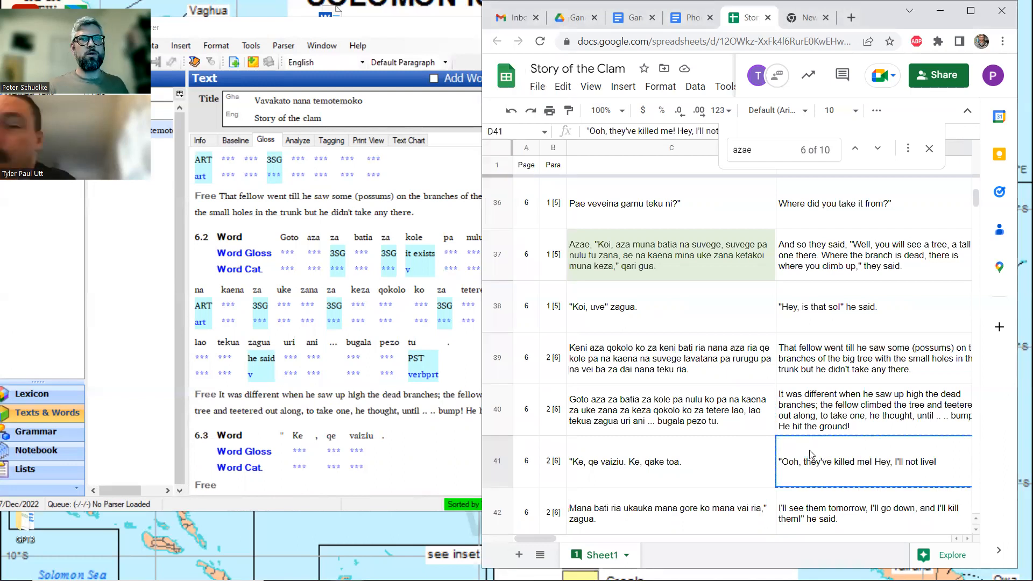
{"action": "scroll", "coordinate": [334, 393], "scroll_direction": "down", "scroll_amount": 3}
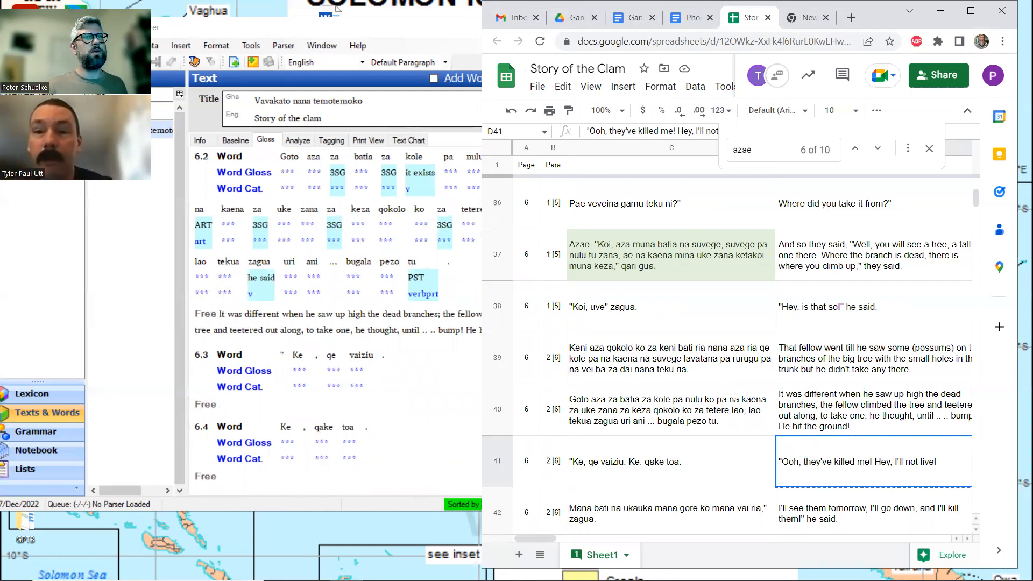
{"action": "left_click", "coordinate": [294, 398]}
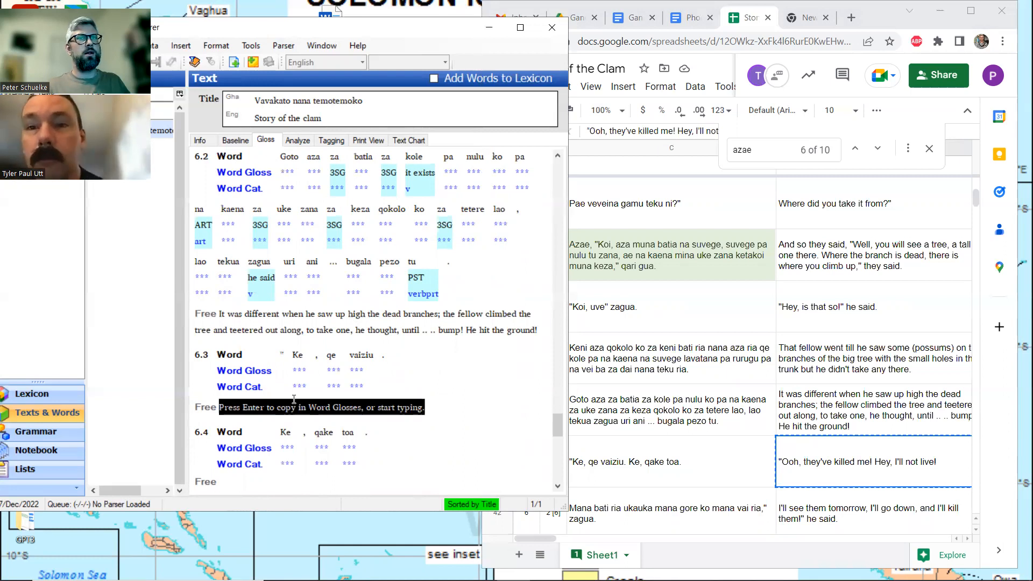
{"action": "key", "text": "ctrl+v"}
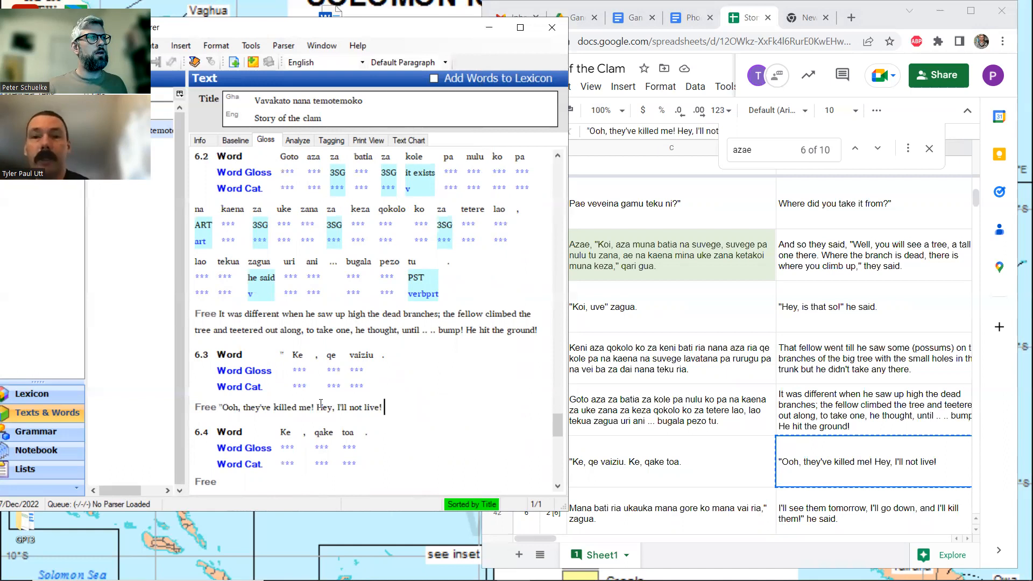
- Move the sentence Hey, I'll not live! from line 6.3's free translation to line 6.4's free translation
{"action": "left_click_drag", "start_coordinate": [317, 407], "coordinate": [387, 407]}
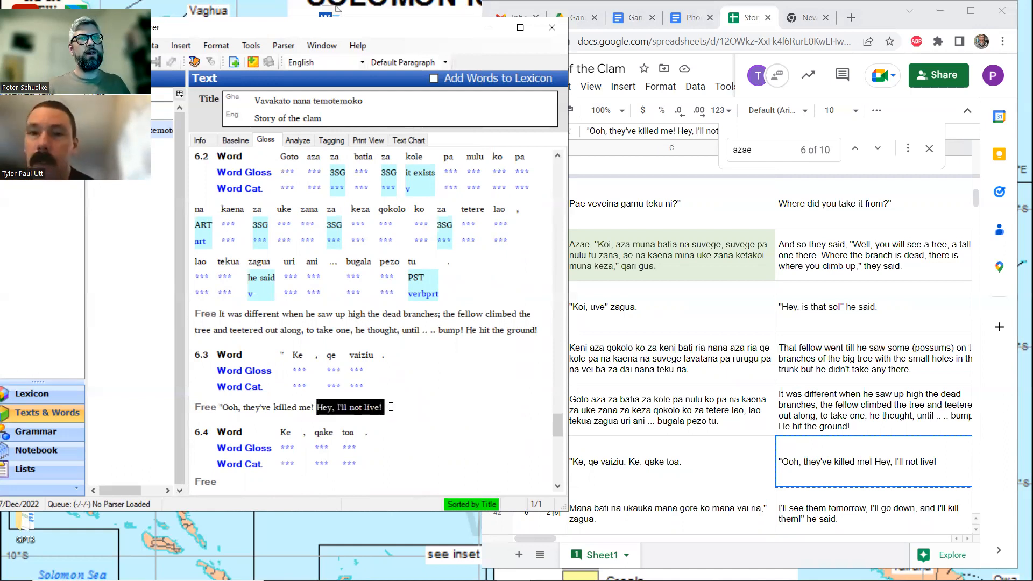
{"action": "scroll", "coordinate": [246, 401], "scroll_direction": "down", "scroll_amount": 2}
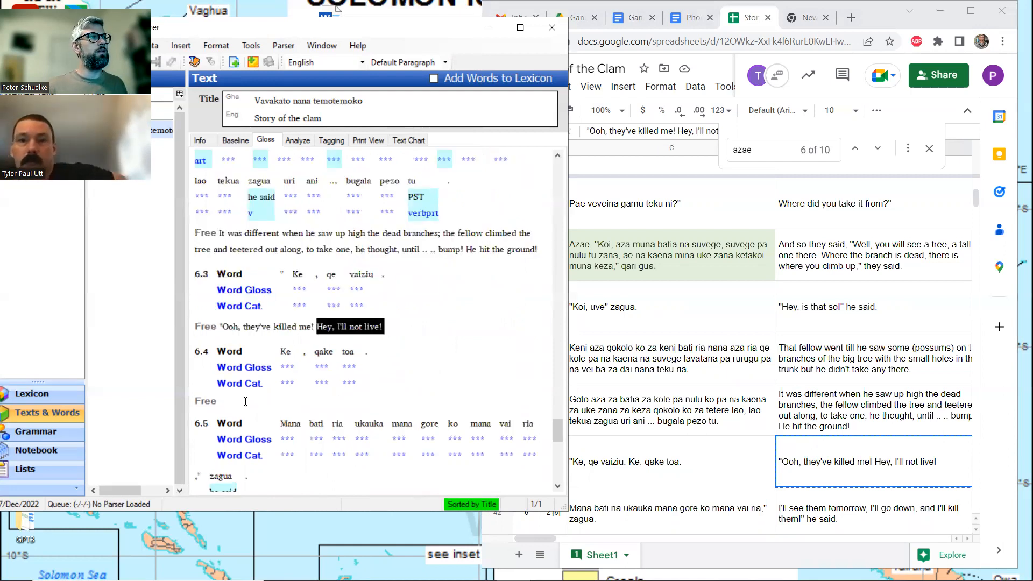
{"action": "left_click", "coordinate": [245, 401]}
{"action": "key", "text": "ctrl+v"}
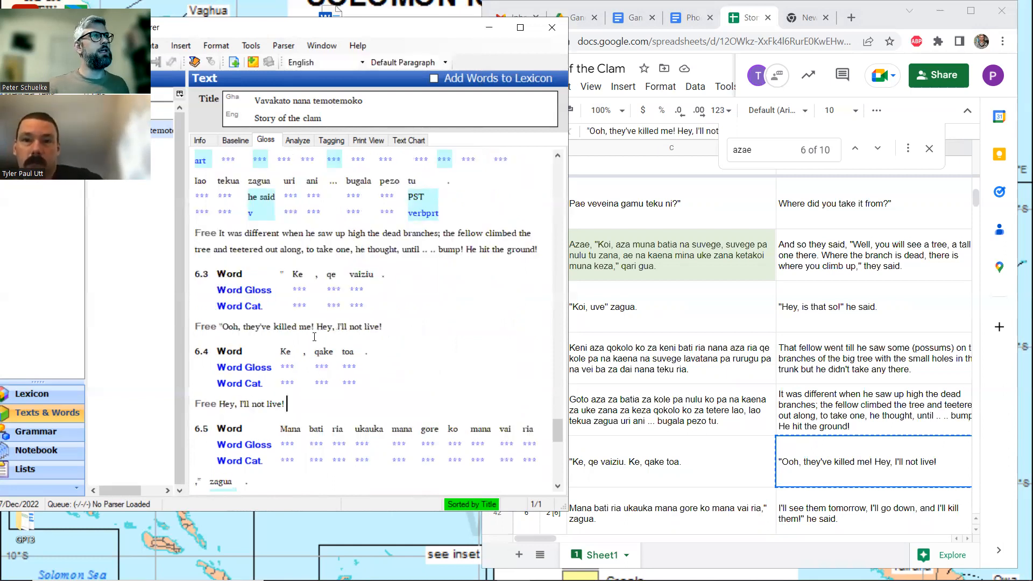
{"action": "left_click_drag", "start_coordinate": [319, 326], "coordinate": [381, 325]}
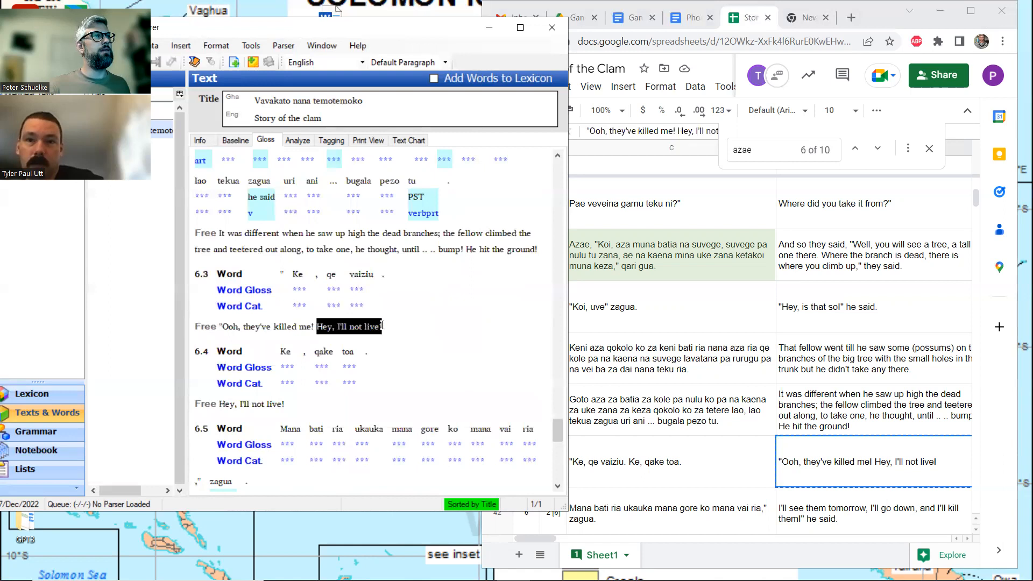
{"action": "key", "text": "Delete"}
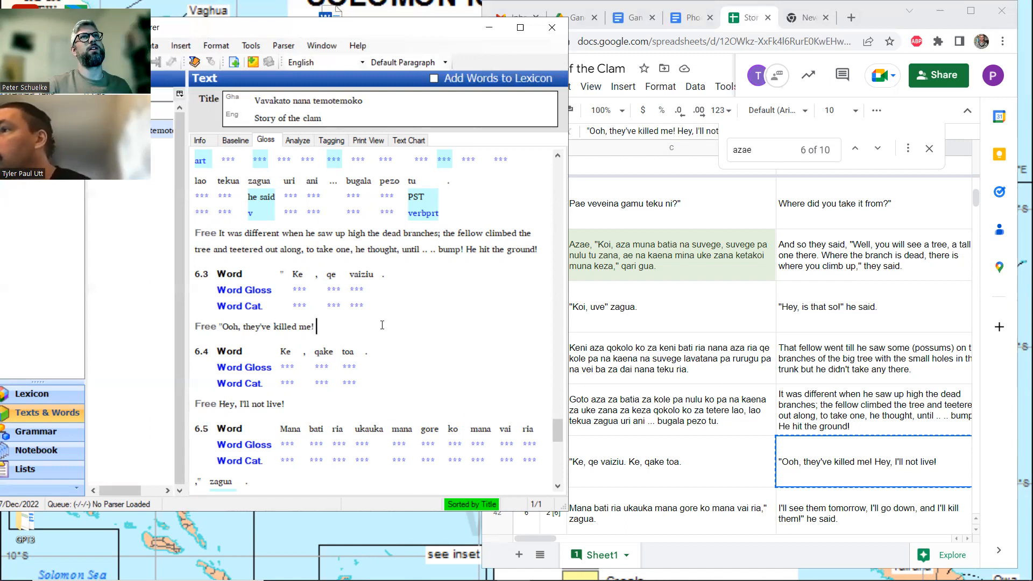
- Search the enlarged Story of the Clam spreadsheet for "toa" and go to the matching cell
{"action": "left_click", "coordinate": [970, 11]}
{"action": "left_click", "coordinate": [781, 149]}
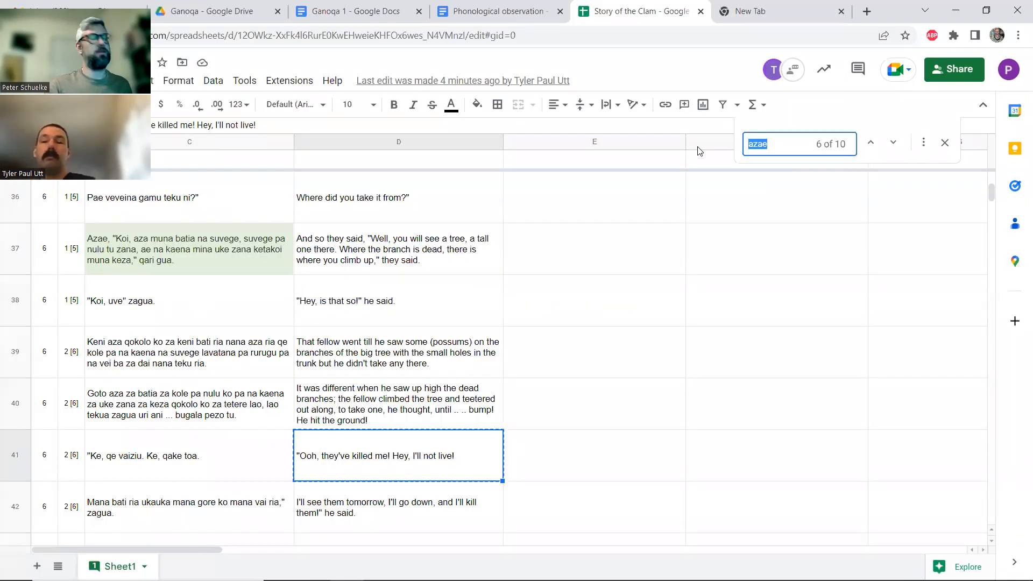
{"action": "type", "text": "toa"}
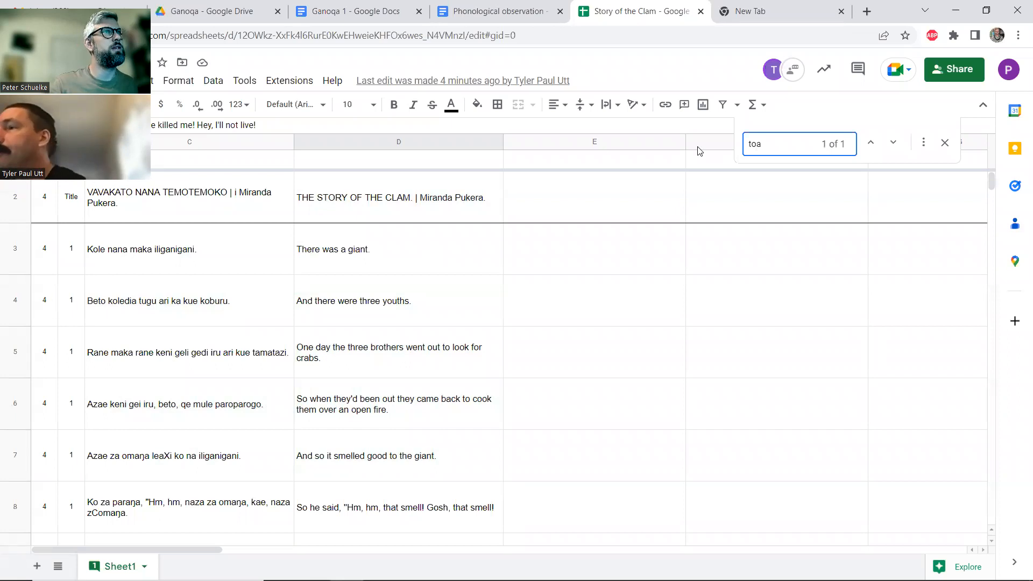
{"action": "left_click", "coordinate": [893, 143]}
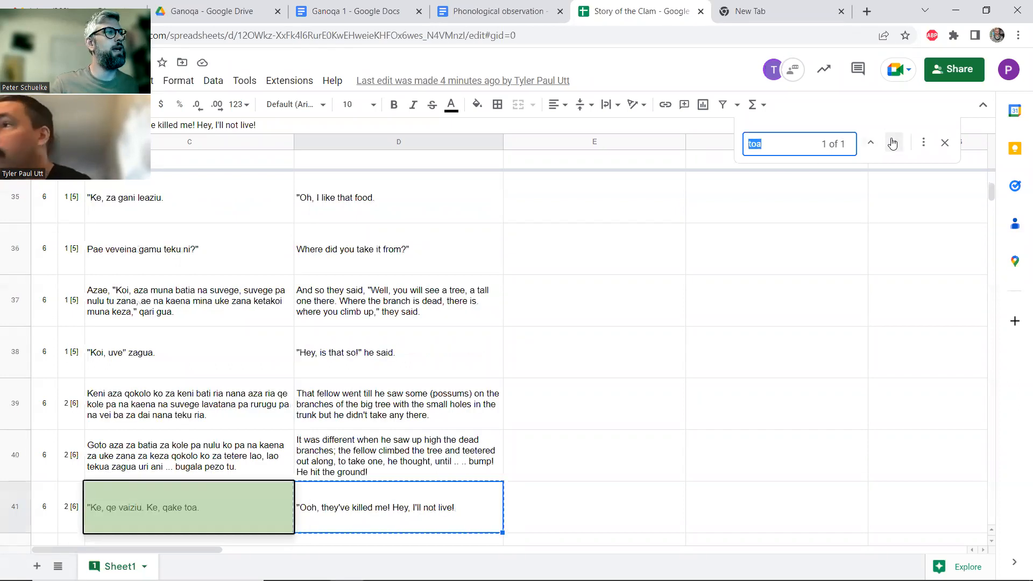
{"action": "left_click", "coordinate": [944, 143]}
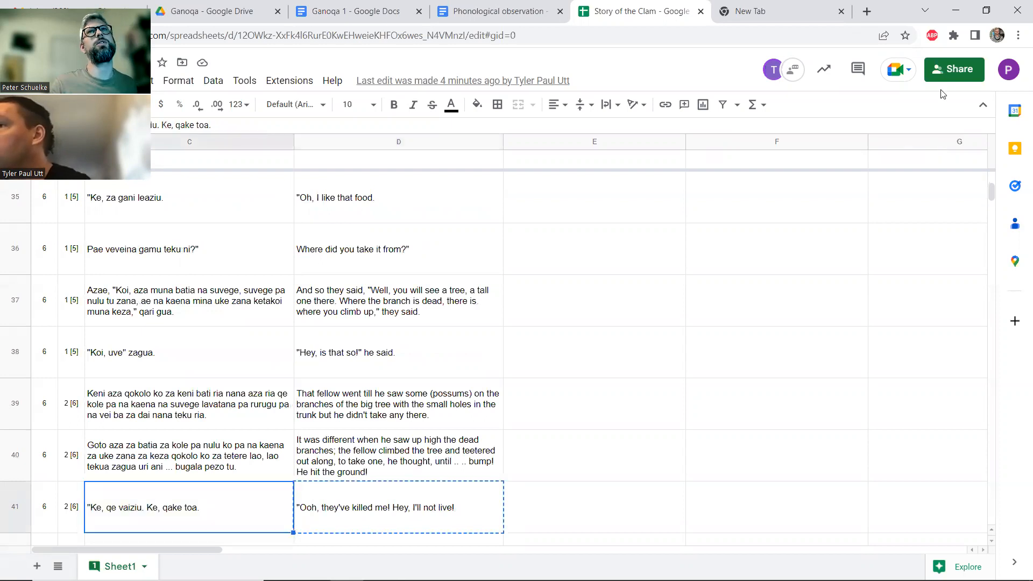
{"action": "left_click", "coordinate": [984, 12]}
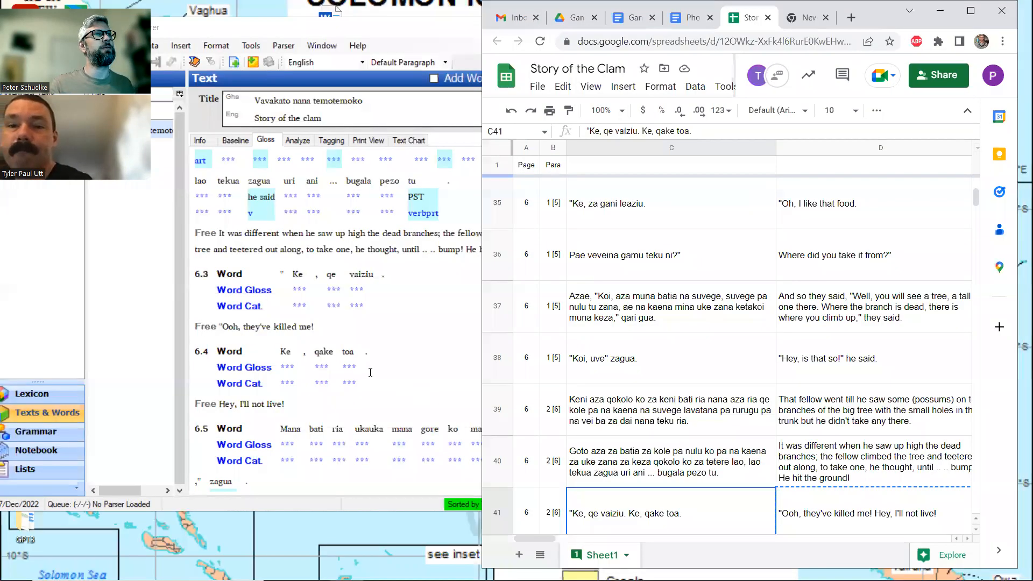
- Copy the English translation in spreadsheet row 42 for line 6.5's free translation
{"action": "scroll", "coordinate": [693, 384], "scroll_direction": "down", "scroll_amount": 2}
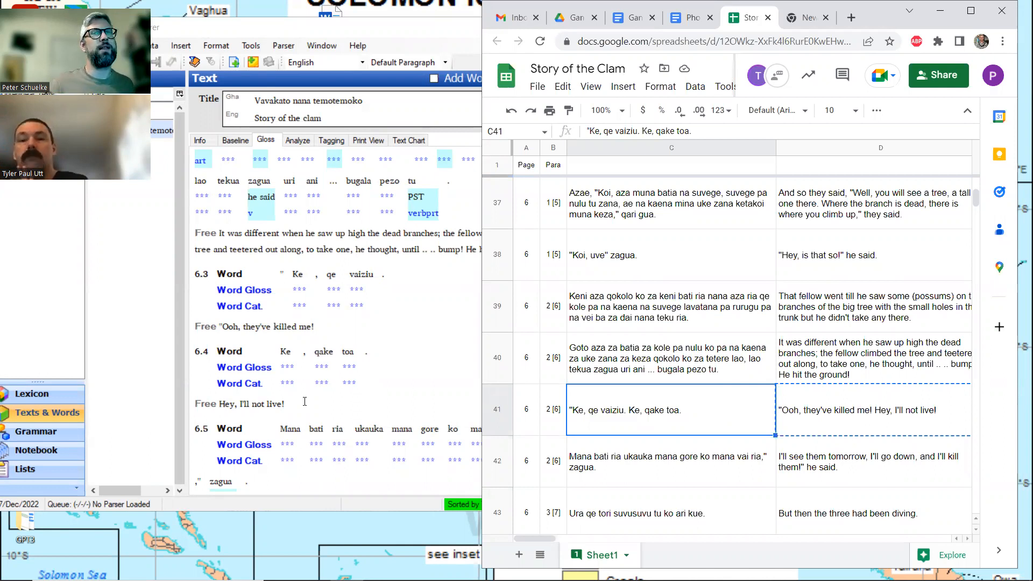
{"action": "scroll", "coordinate": [931, 348], "scroll_direction": "down", "scroll_amount": 1}
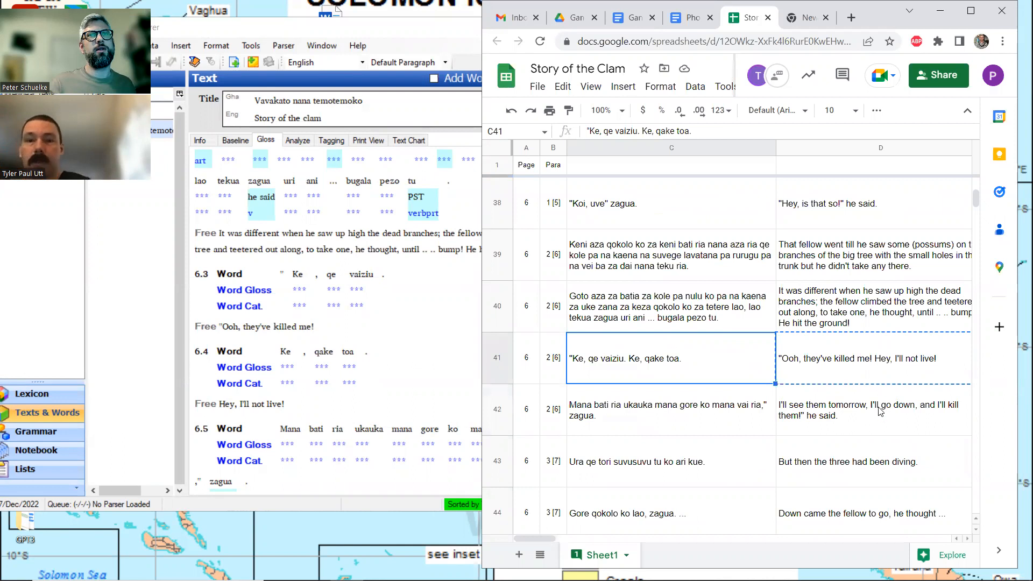